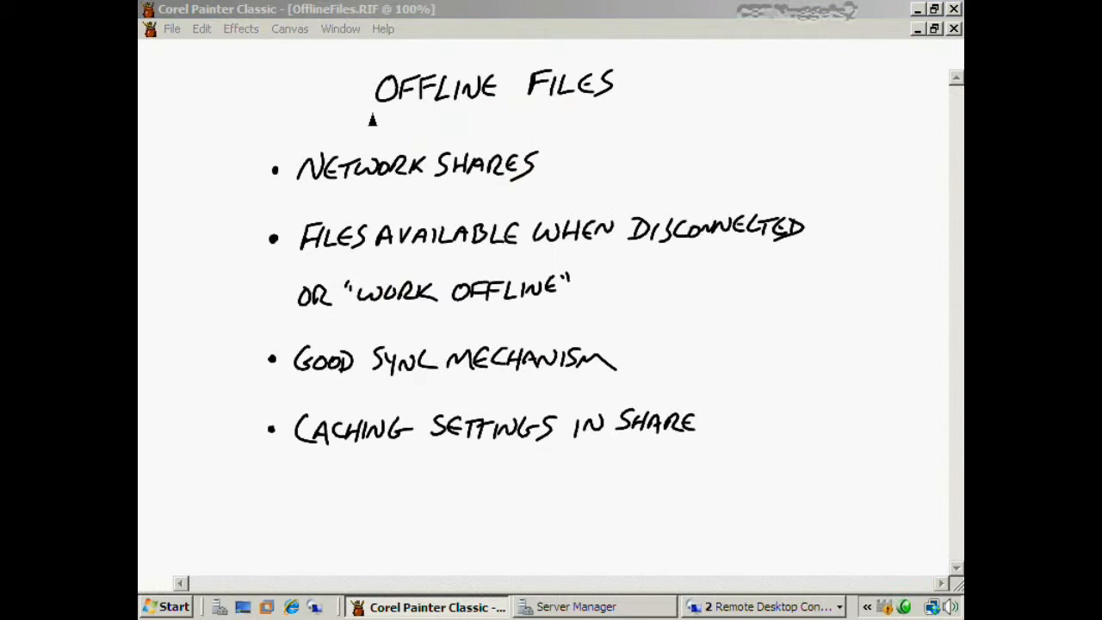
- Underline the "Offline Files" title and draw a check mark at the end of each written line beneath it
{"action": "left_click_drag", "start_coordinate": [376, 115], "coordinate": [612, 112]}
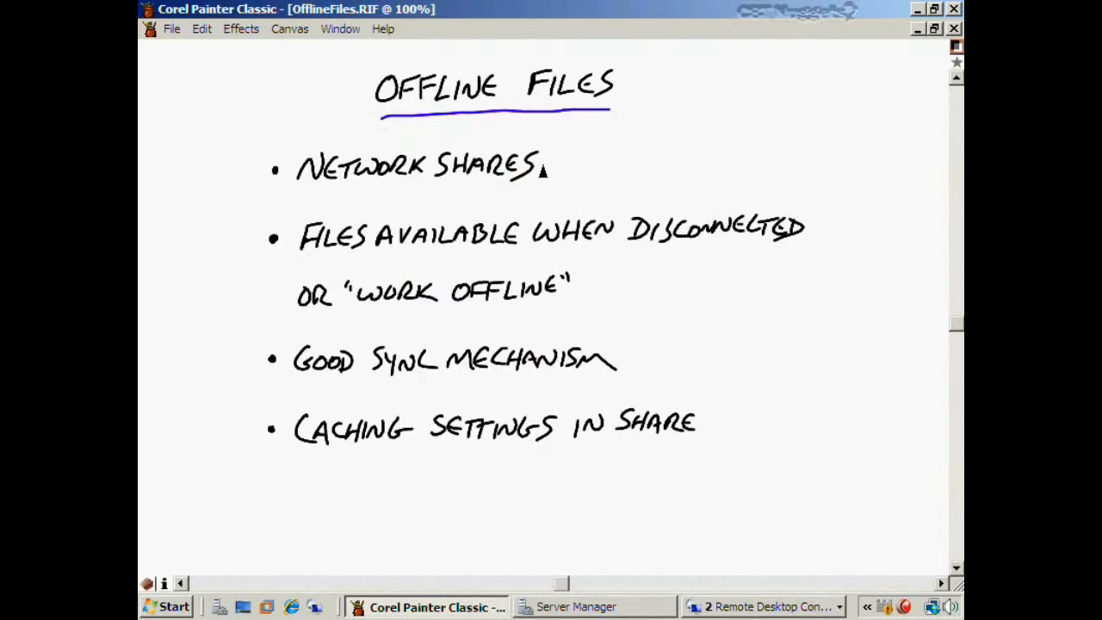
{"action": "left_click_drag", "start_coordinate": [540, 169], "coordinate": [576, 160]}
{"action": "left_click_drag", "start_coordinate": [812, 231], "coordinate": [851, 216]}
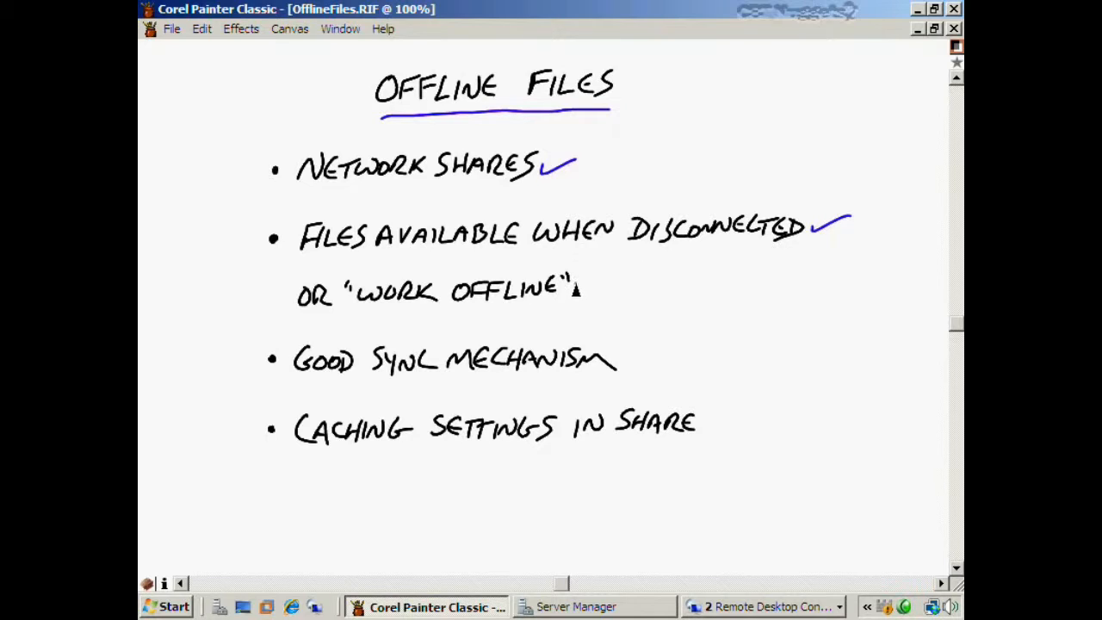
{"action": "left_click_drag", "start_coordinate": [575, 289], "coordinate": [608, 277]}
{"action": "left_click_drag", "start_coordinate": [623, 362], "coordinate": [665, 349]}
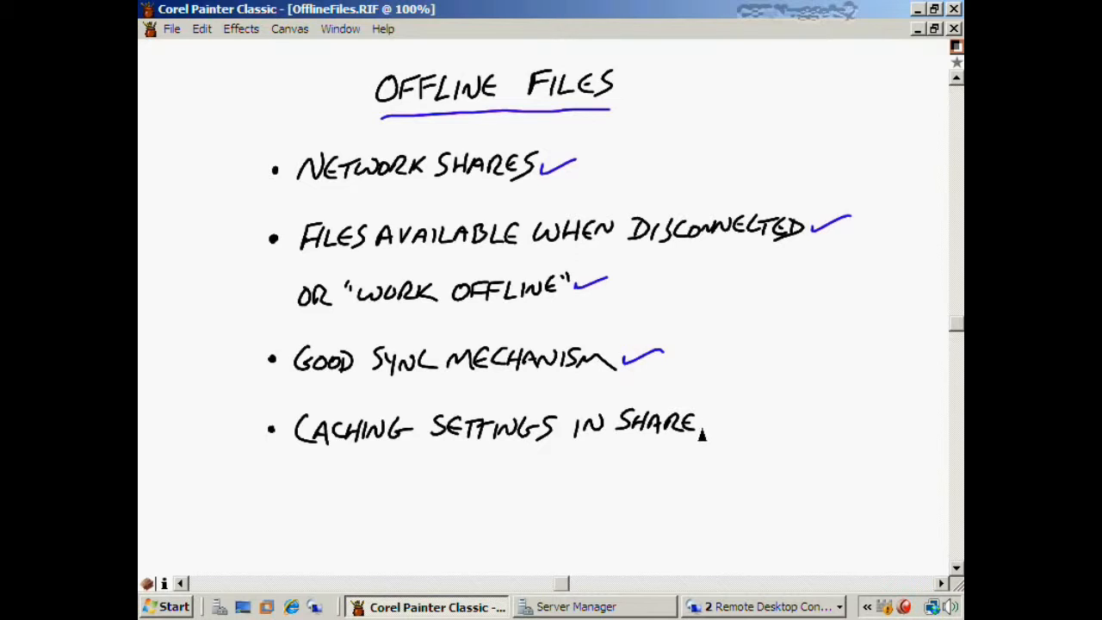
{"action": "left_click_drag", "start_coordinate": [704, 422], "coordinate": [740, 413]}
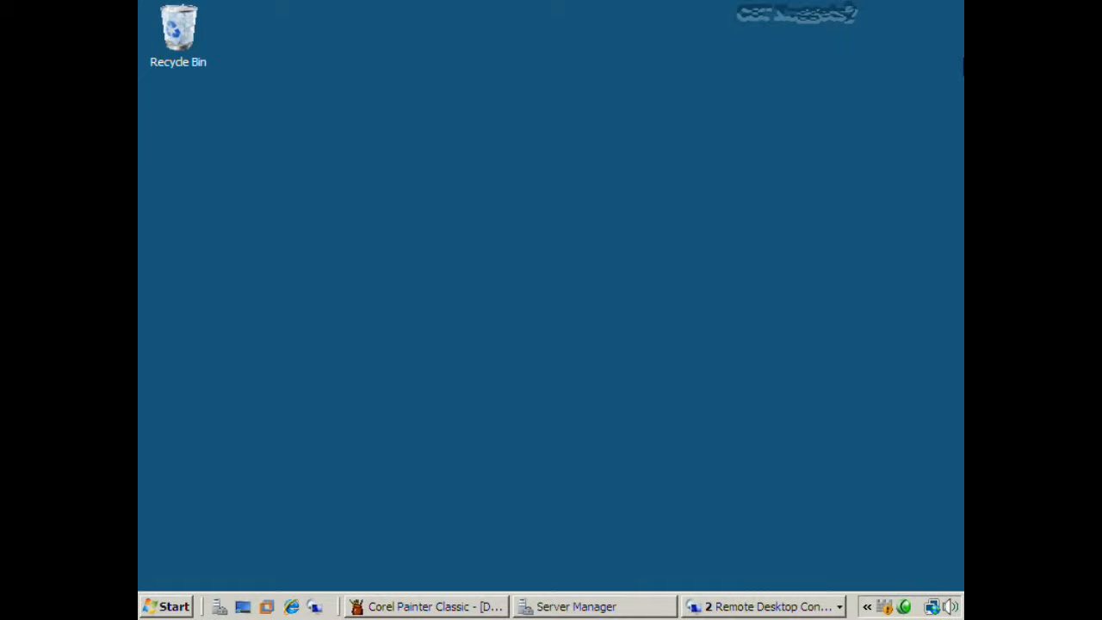
- Switch to the w7rc1-64-port.accusource.local remote desktop session and inspect the NetSculpture-0100-Edit.psd photo up close in Lightroom
{"action": "left_click", "coordinate": [803, 609]}
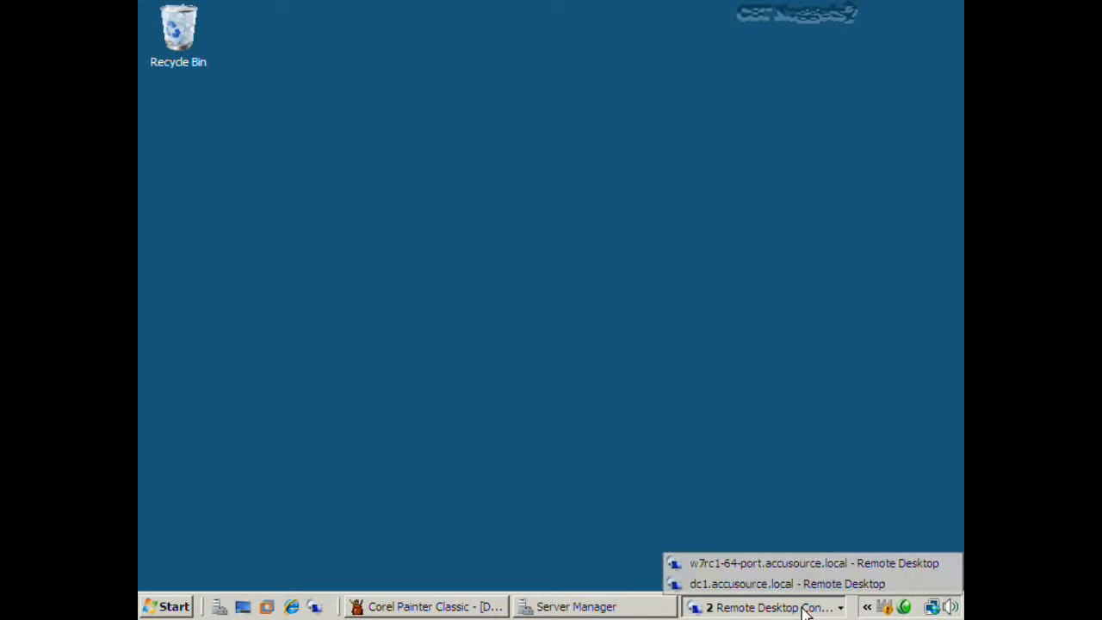
{"action": "left_click", "coordinate": [779, 567]}
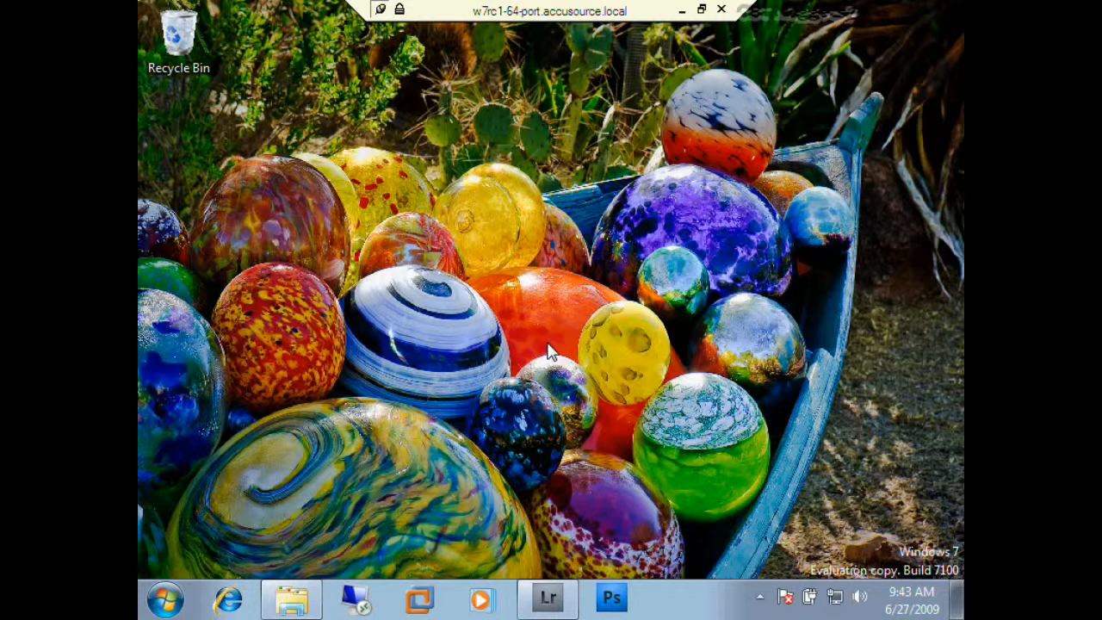
{"action": "left_click", "coordinate": [548, 597]}
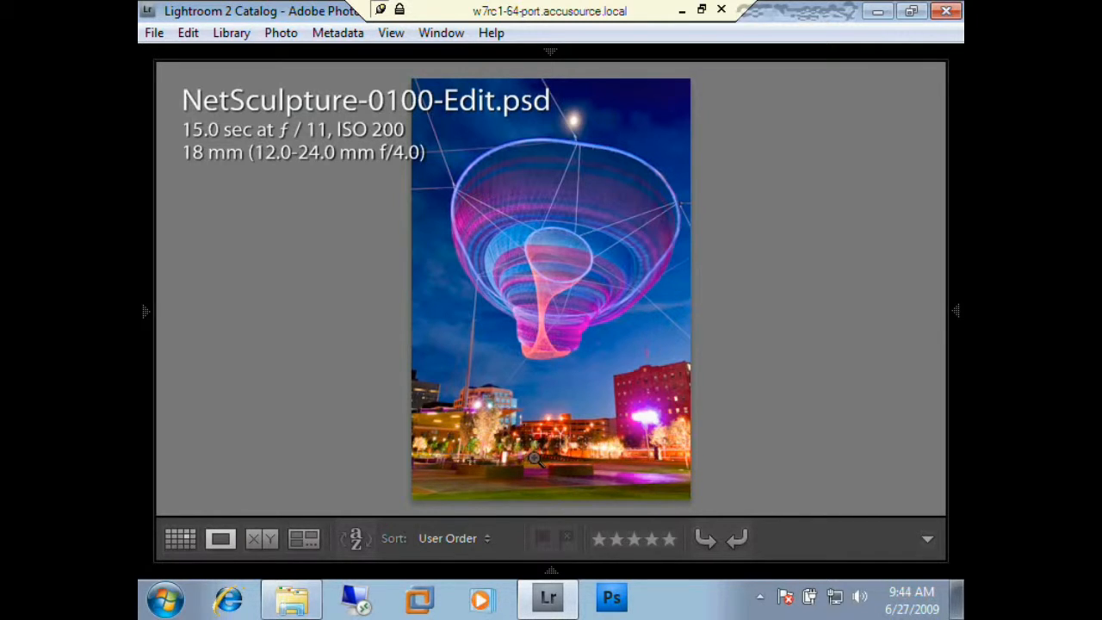
{"action": "left_click", "coordinate": [542, 288]}
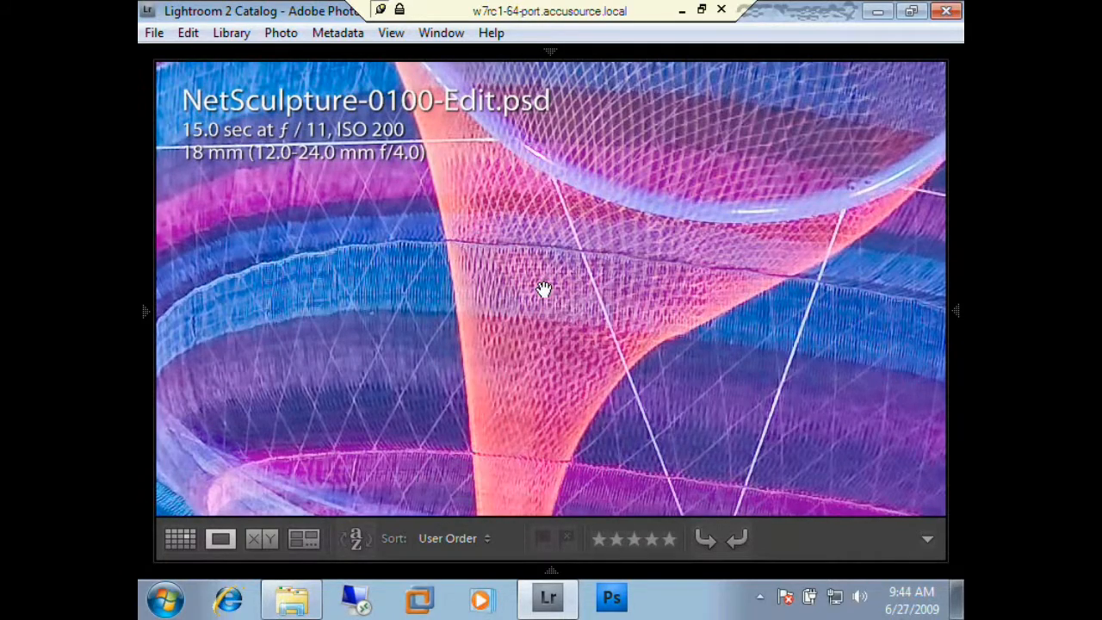
{"action": "left_click_drag", "start_coordinate": [491, 394], "coordinate": [673, 357]}
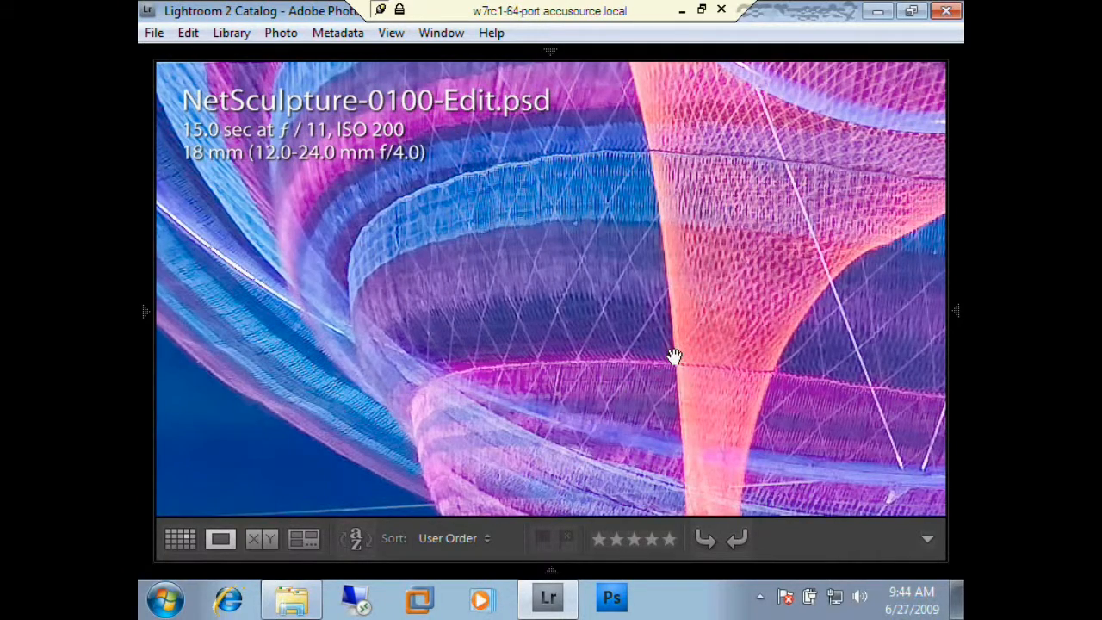
{"action": "left_click", "coordinate": [676, 357]}
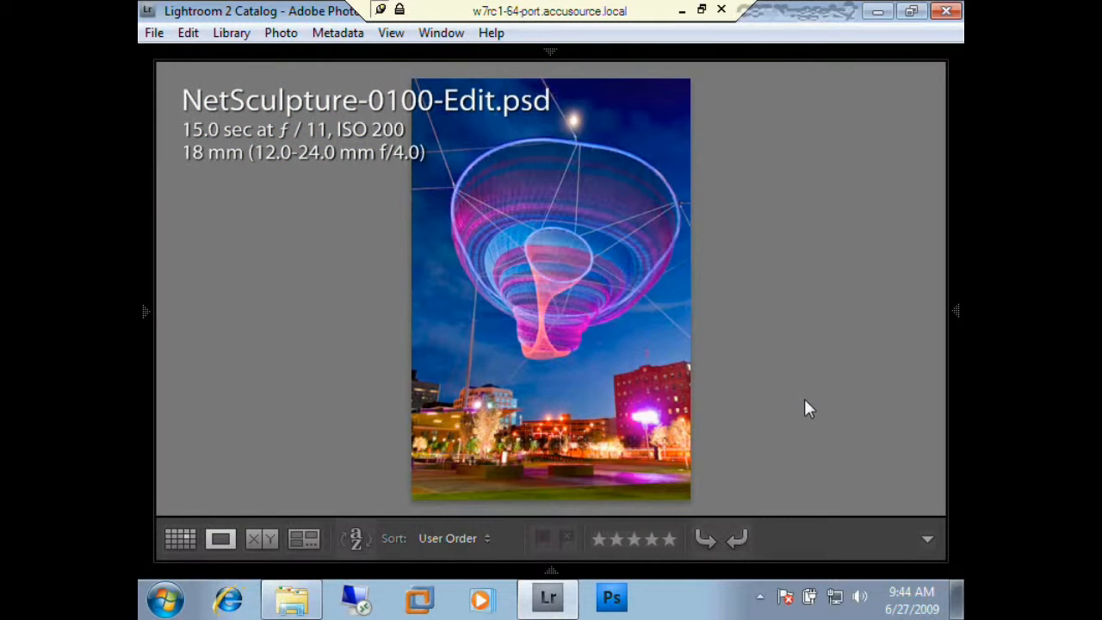
- Show the NetSculpture-0100-Edit.psd file's location in Explorer, then close that window and minimize Lightroom
{"action": "right_click", "coordinate": [578, 387]}
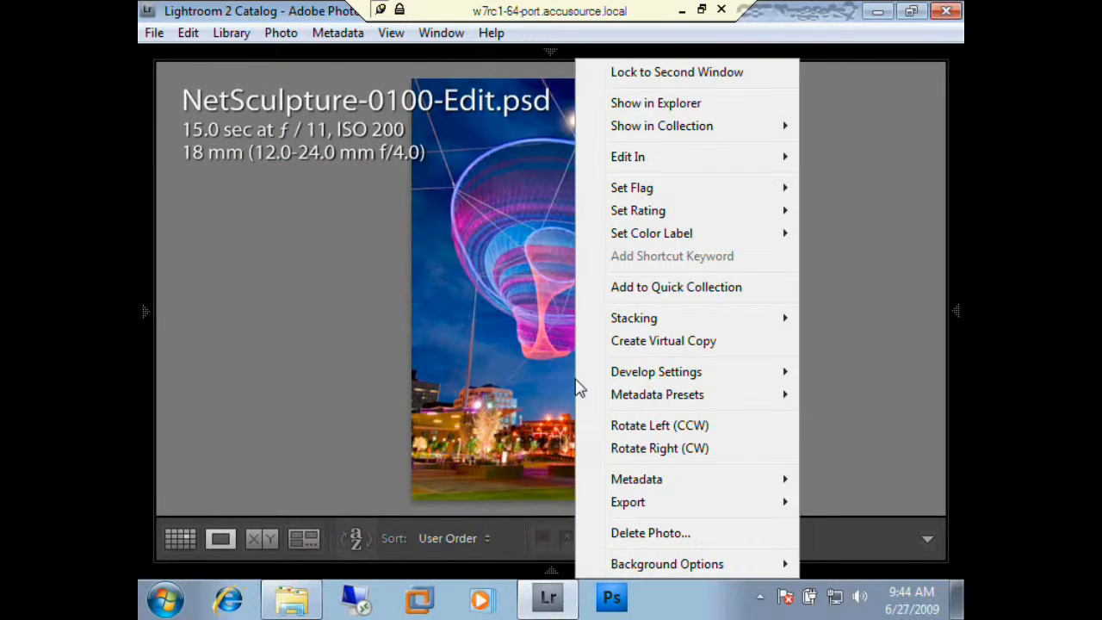
{"action": "left_click", "coordinate": [674, 105]}
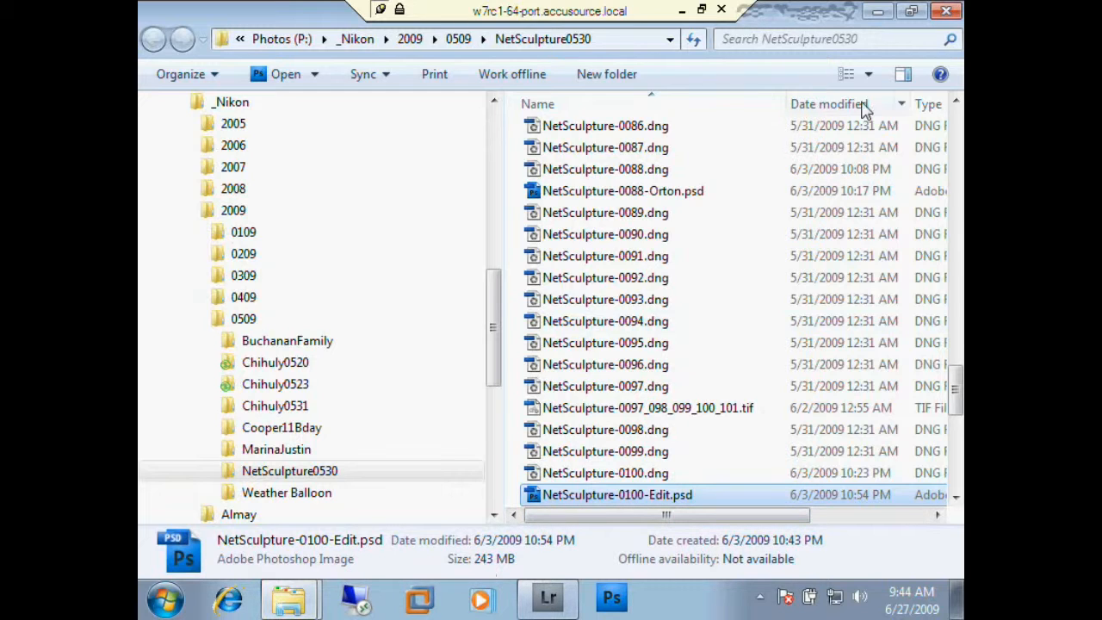
{"action": "left_click", "coordinate": [946, 10]}
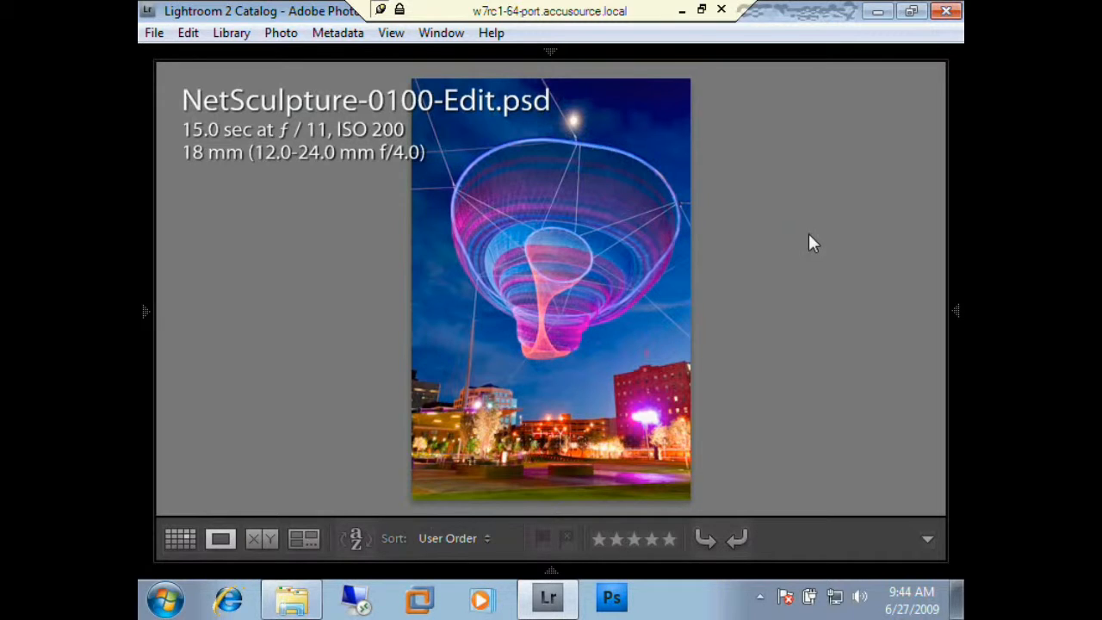
{"action": "left_click", "coordinate": [875, 13]}
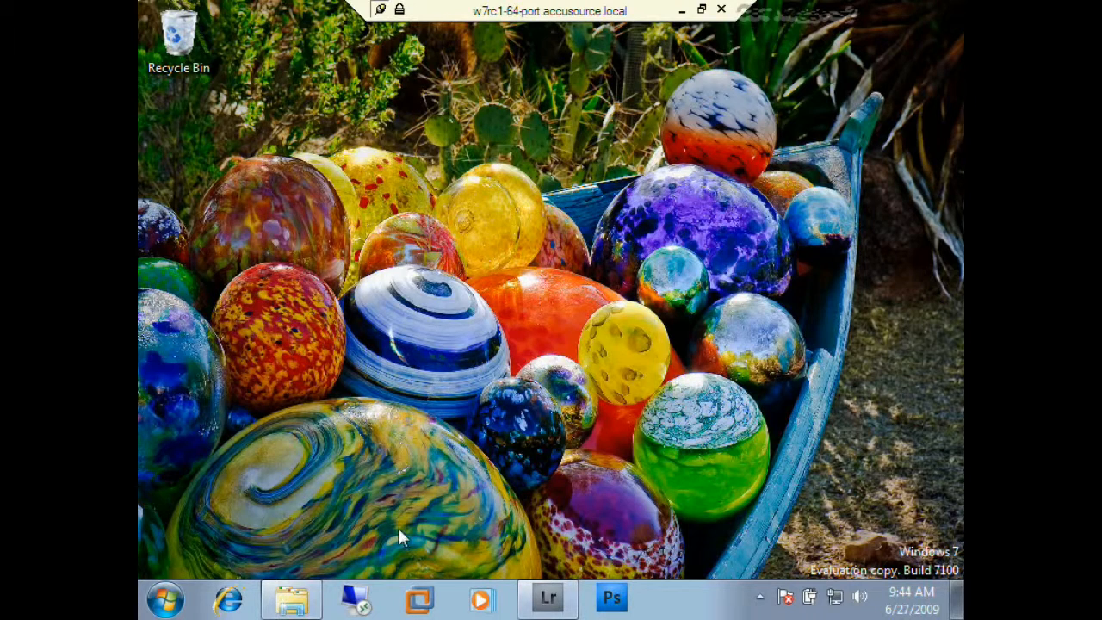
- Make the NetSculpture0530 folder on the Photos drive always available offline and let the preparation continue in the background
{"action": "left_click", "coordinate": [293, 600]}
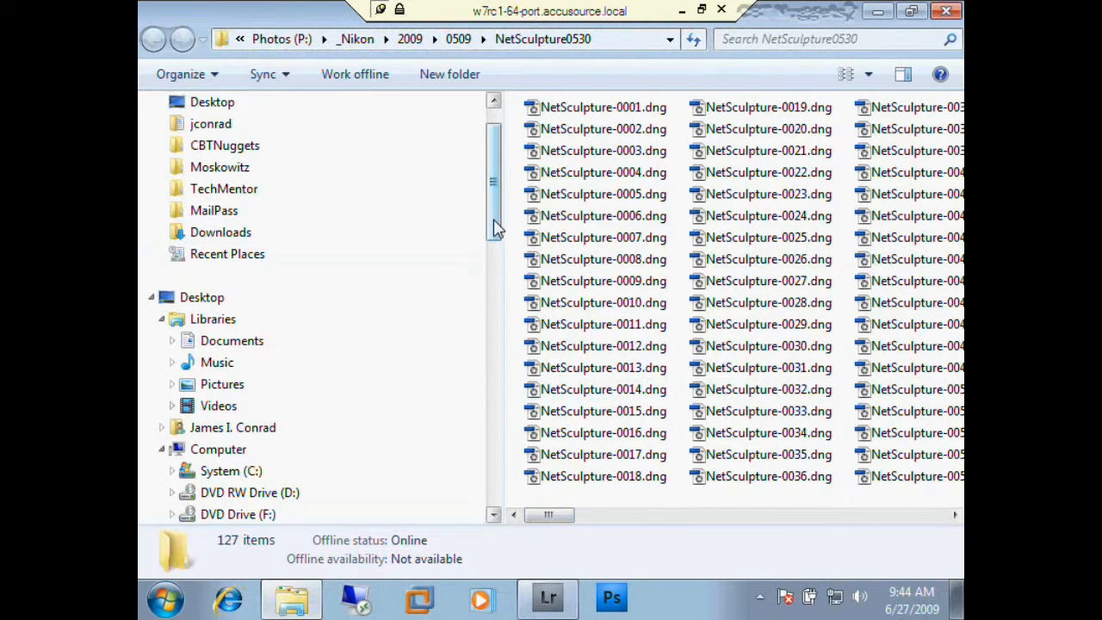
{"action": "left_click_drag", "start_coordinate": [495, 228], "coordinate": [468, 452]}
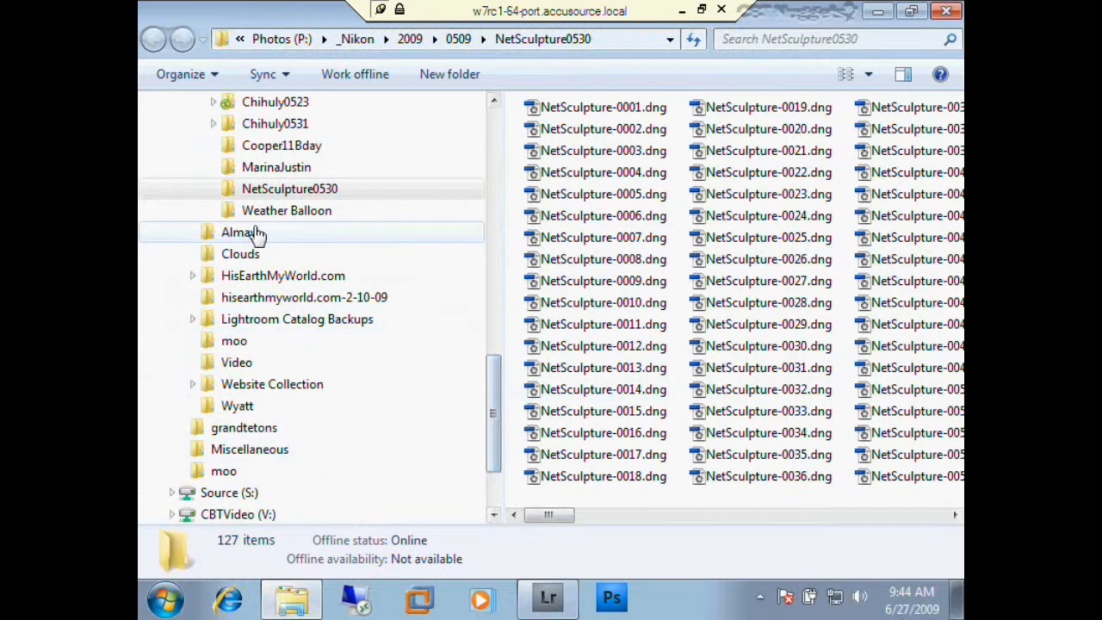
{"action": "right_click", "coordinate": [265, 193]}
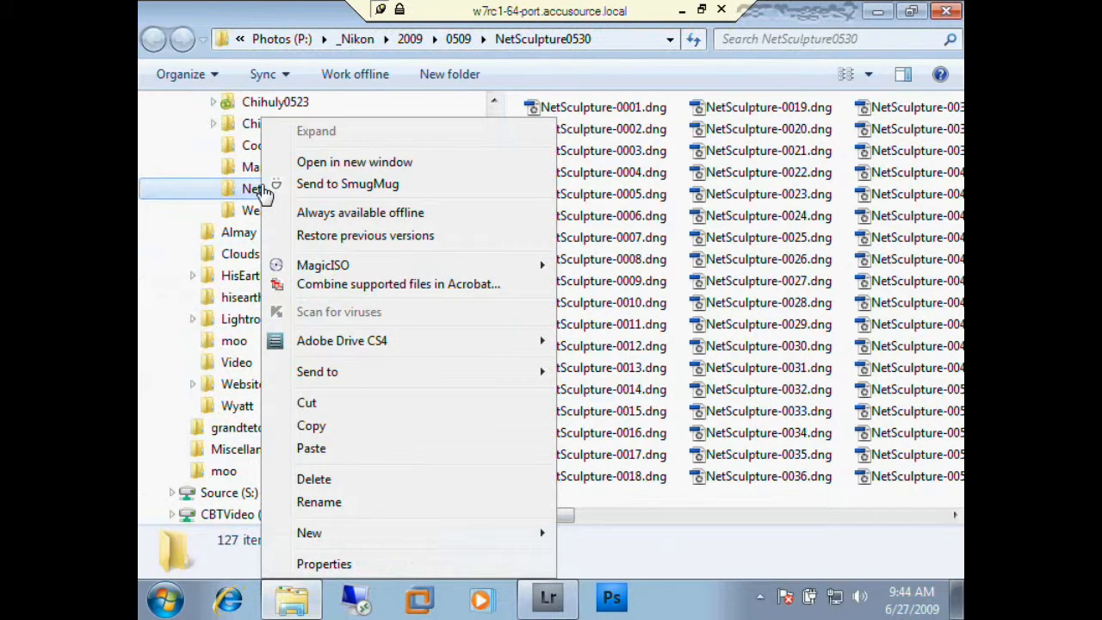
{"action": "left_click", "coordinate": [343, 222]}
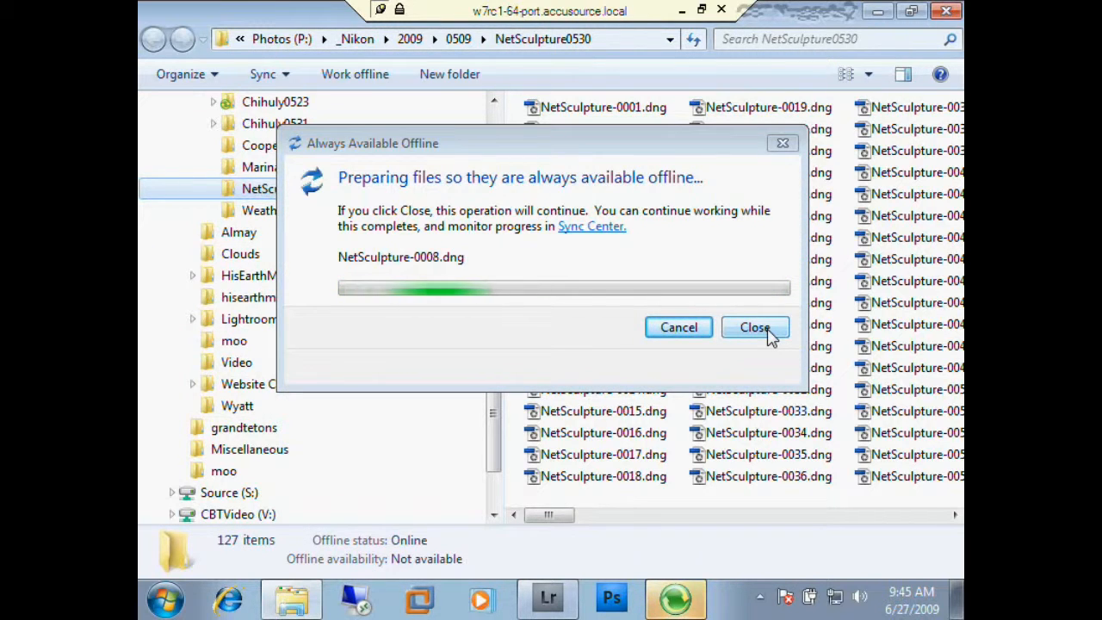
{"action": "left_click", "coordinate": [755, 260]}
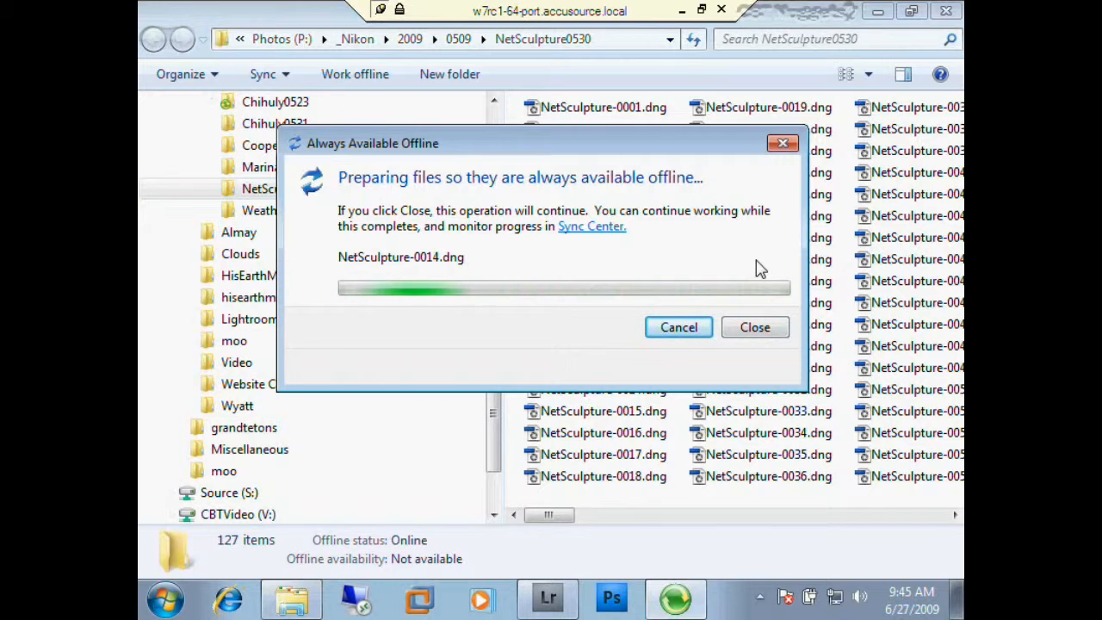
{"action": "left_click", "coordinate": [755, 327]}
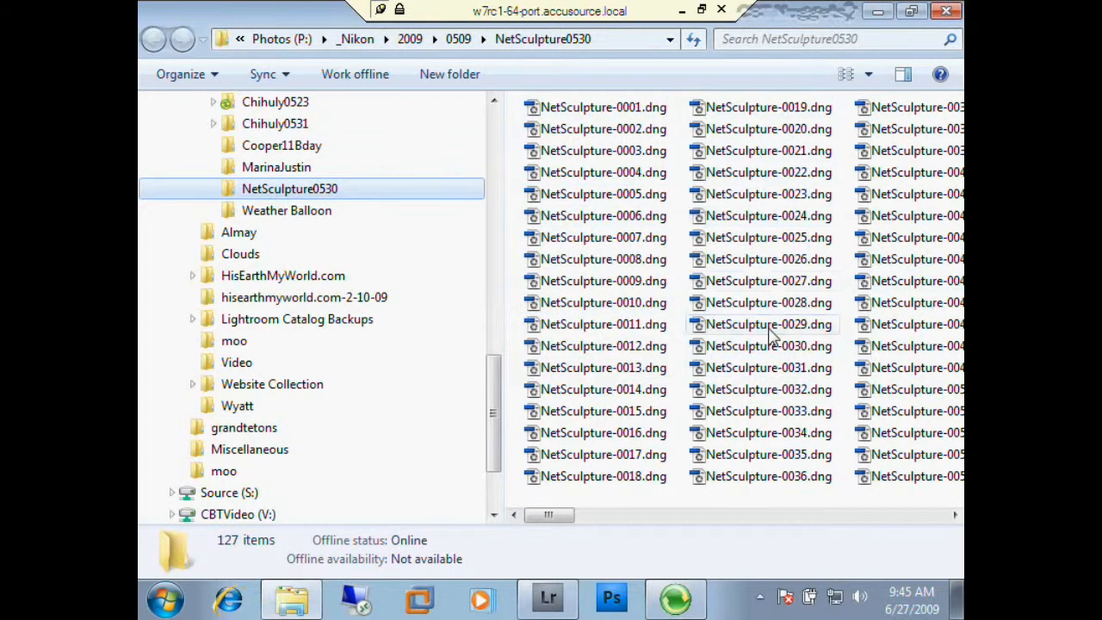
{"action": "left_click", "coordinate": [877, 10]}
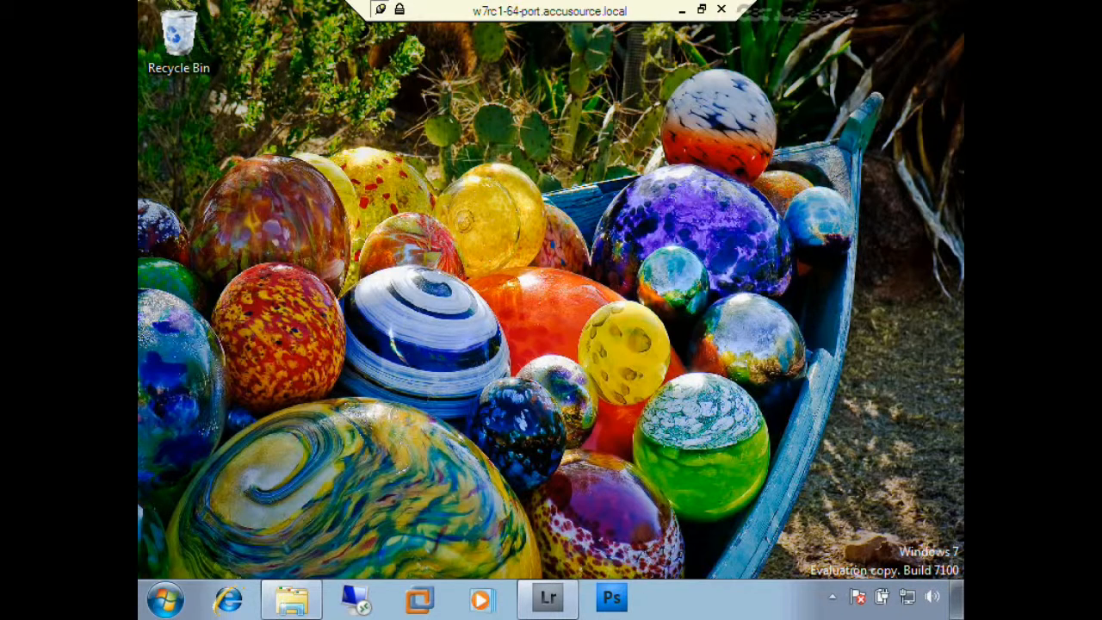
- Check the offline availability of the NetSculpture0530 folder inside 0509 and of its NetSculpture-0015.dng file
{"action": "left_click", "coordinate": [291, 598]}
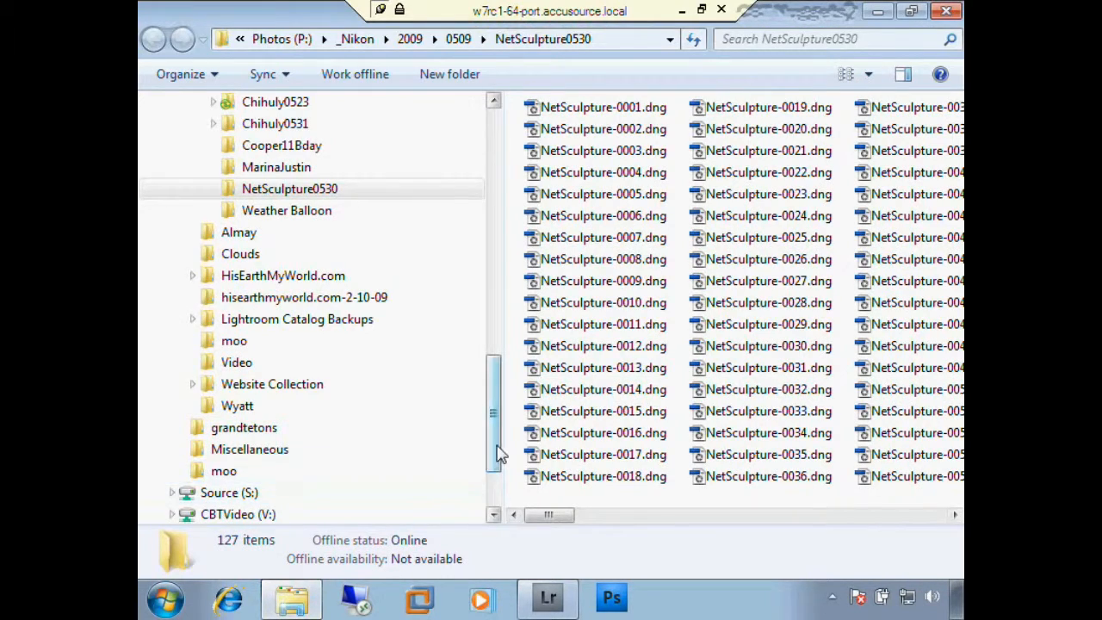
{"action": "left_click_drag", "start_coordinate": [497, 453], "coordinate": [504, 422]}
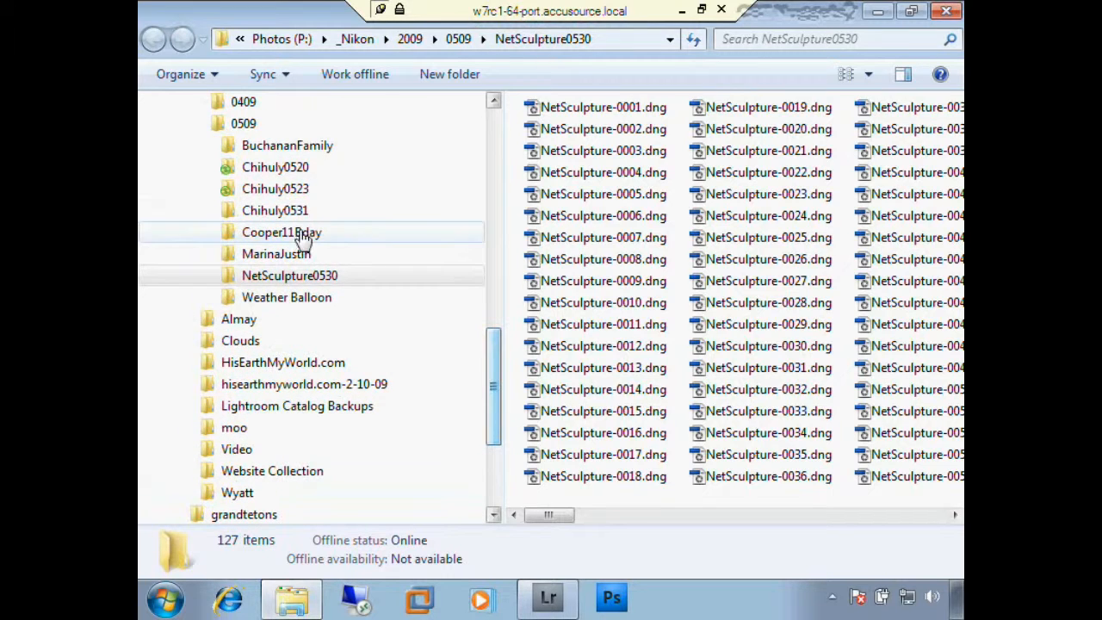
{"action": "left_click", "coordinate": [243, 125]}
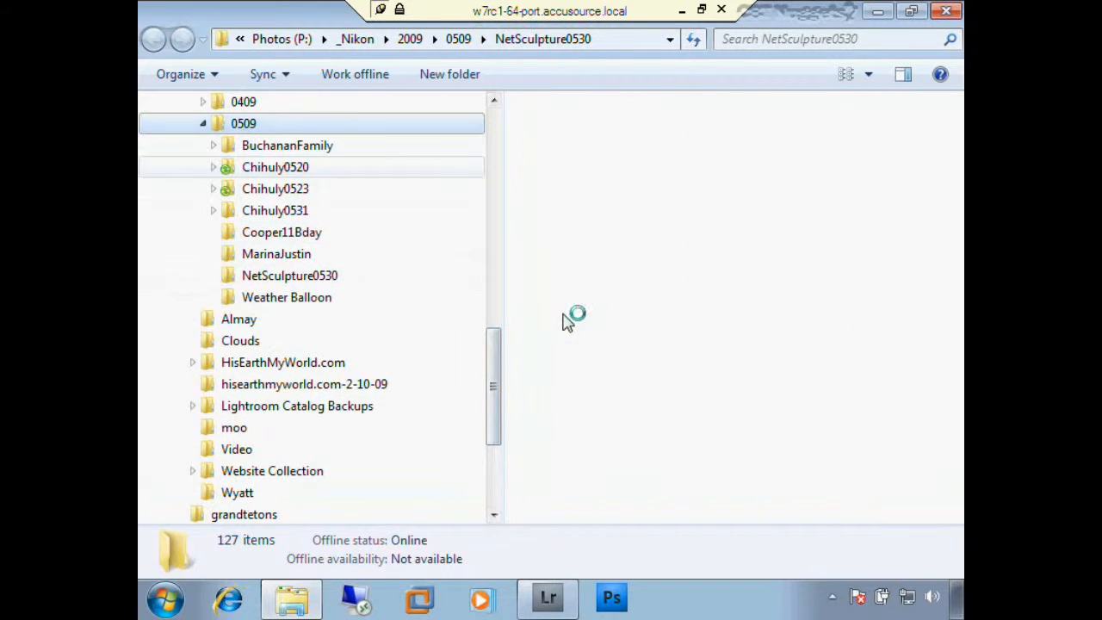
{"action": "left_click", "coordinate": [667, 383]}
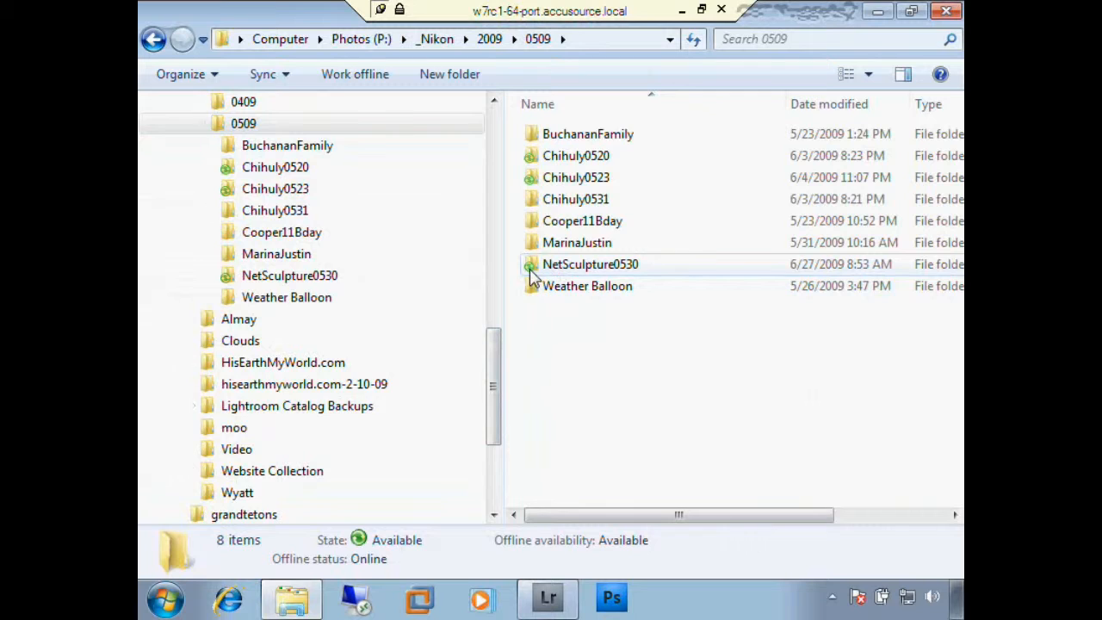
{"action": "mouse_move", "coordinate": [531, 276]}
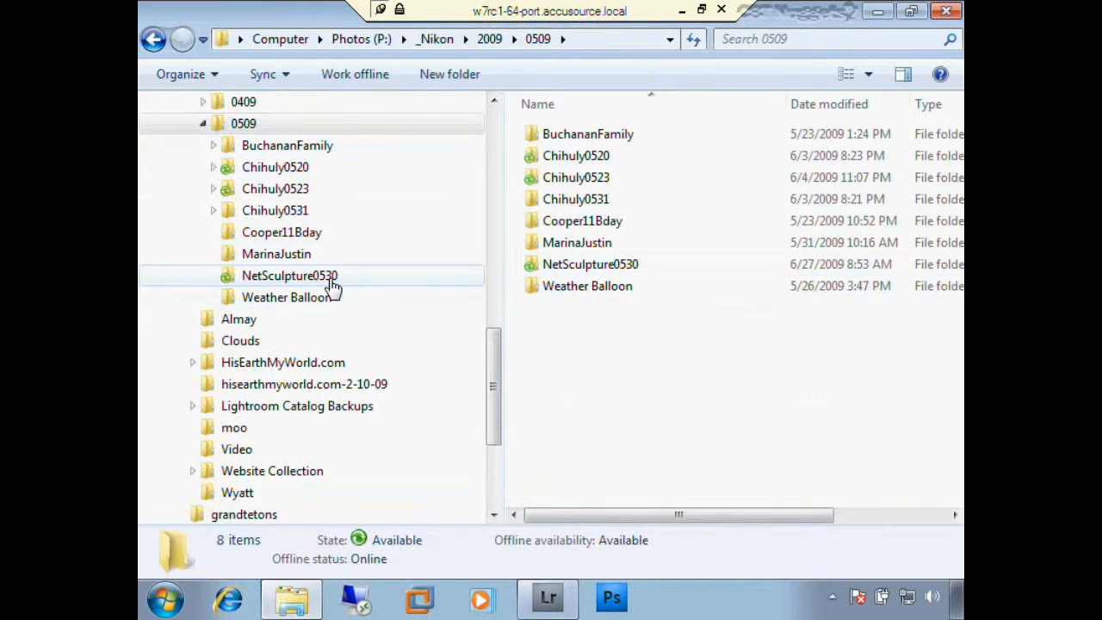
{"action": "left_click", "coordinate": [332, 287]}
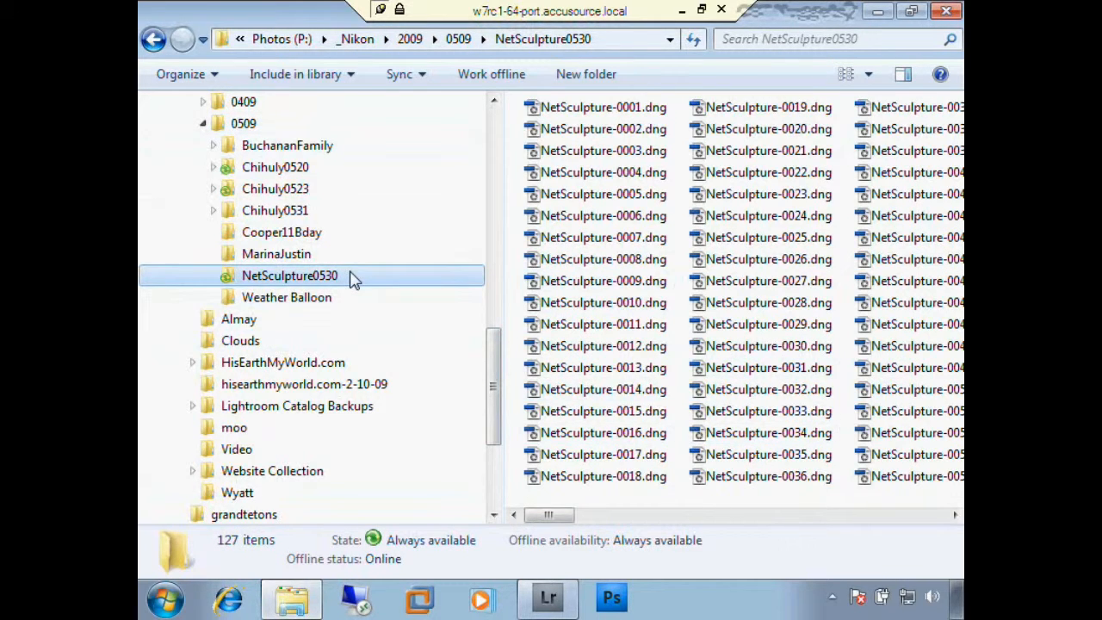
{"action": "left_click", "coordinate": [602, 411]}
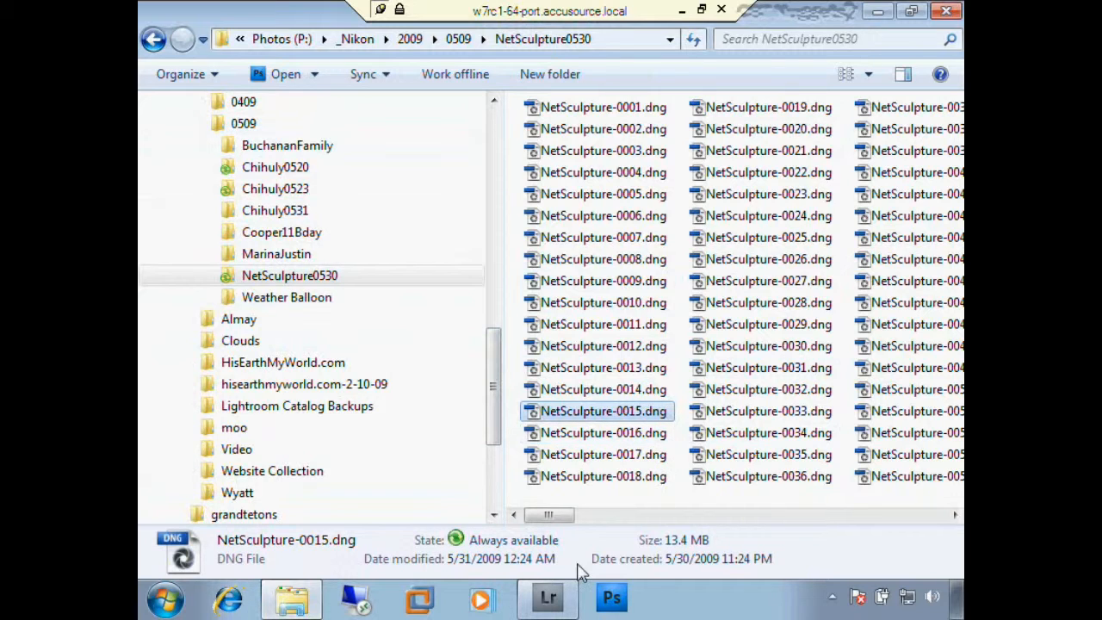
{"action": "left_click", "coordinate": [944, 14]}
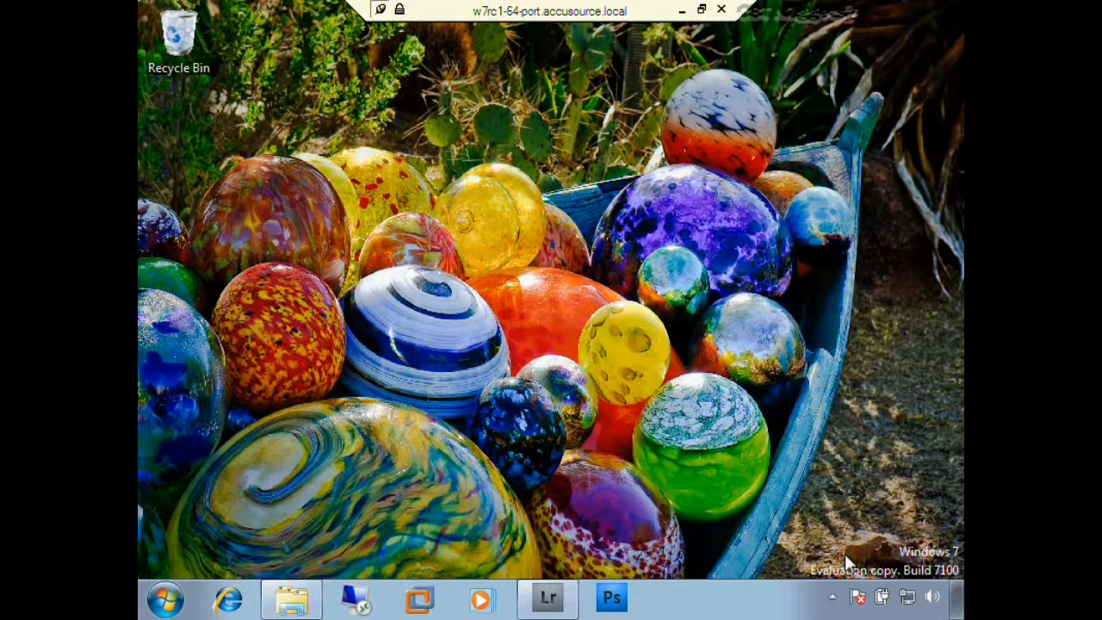
- Open Sync Center and display the list of Offline Files sync conflicts
{"action": "left_click", "coordinate": [831, 596]}
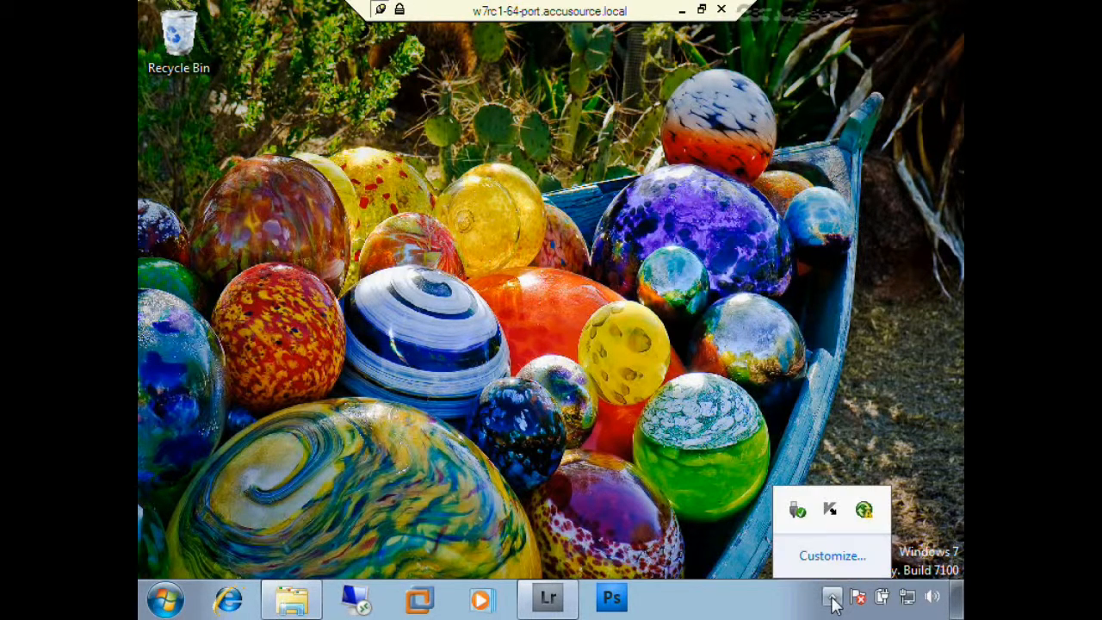
{"action": "double_click", "coordinate": [864, 511]}
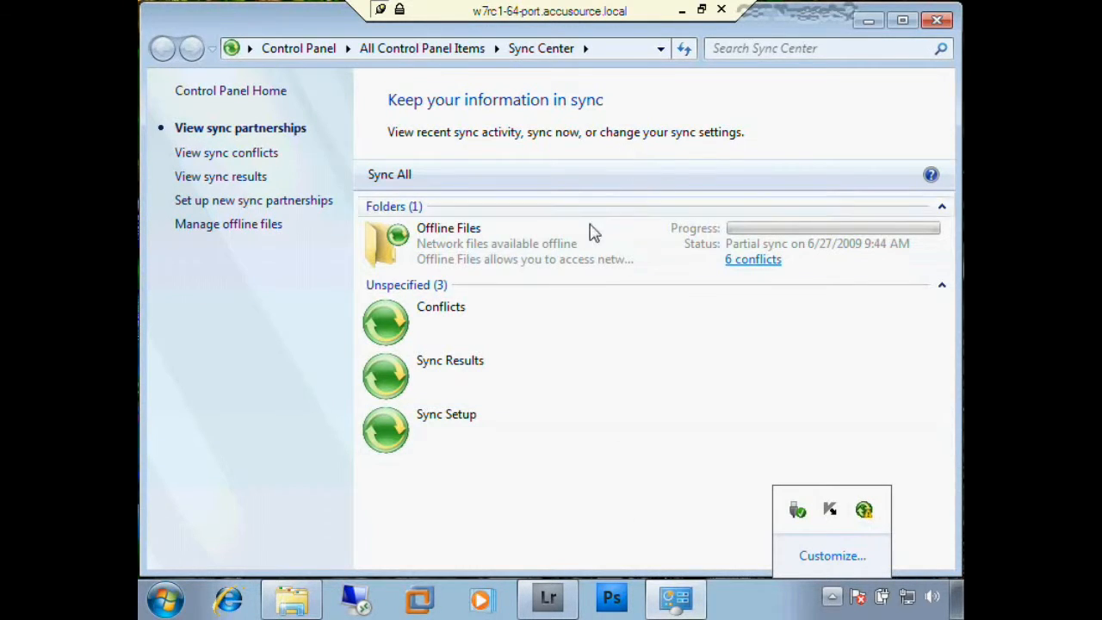
{"action": "left_click", "coordinate": [754, 261]}
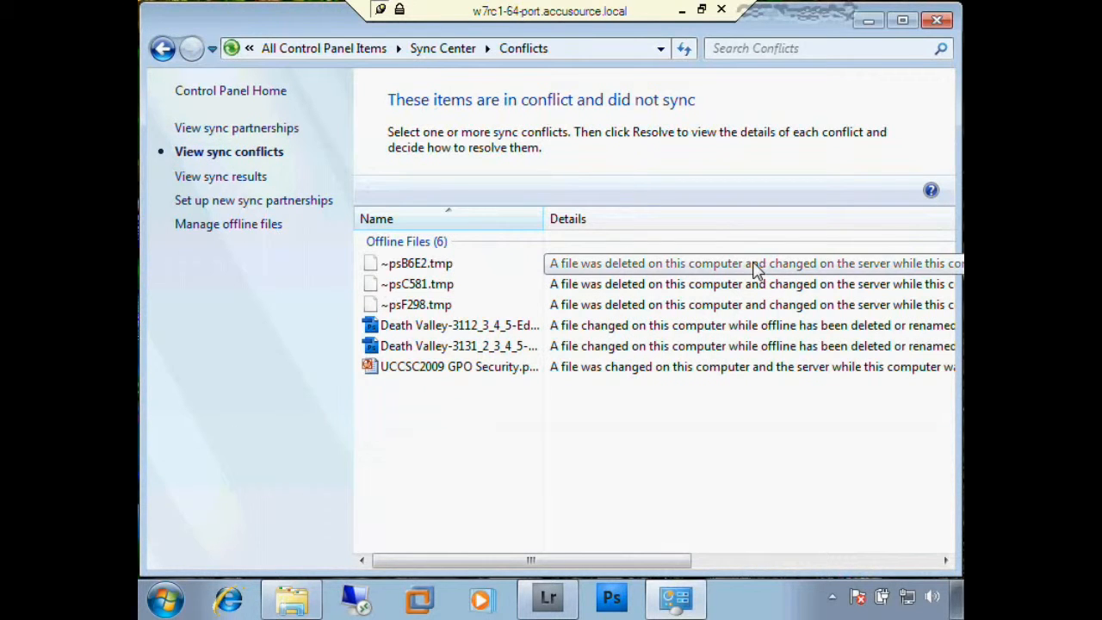
- Ignore the sync conflicts for the temporary files ~psB6E2.tmp, ~psC581.tmp and ~psF298.tmp
{"action": "left_click", "coordinate": [447, 267]}
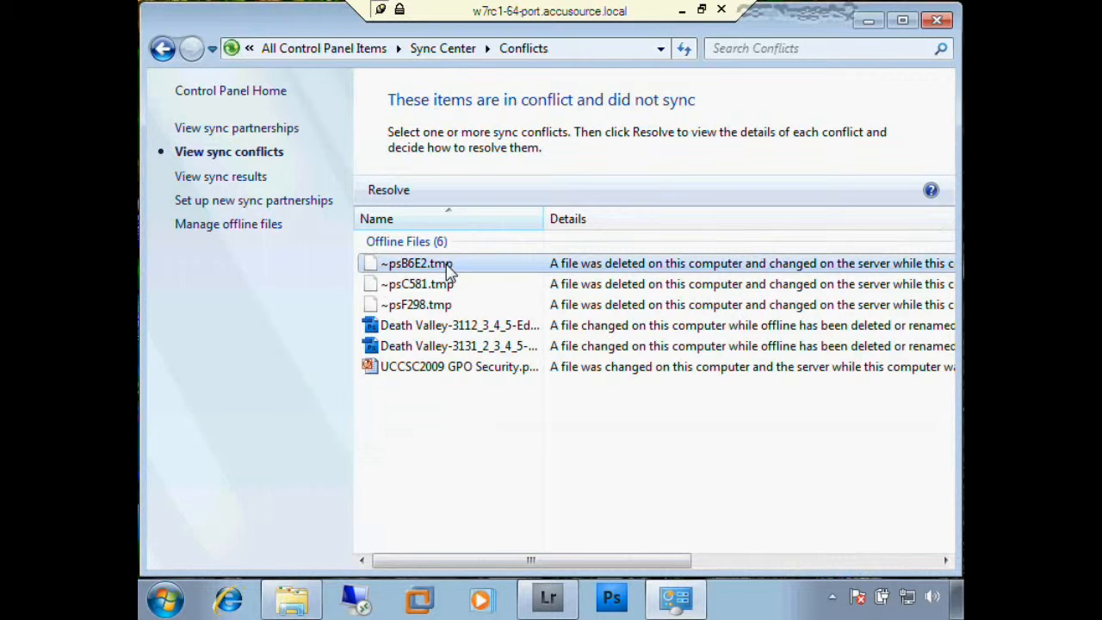
{"action": "right_click", "coordinate": [448, 272]}
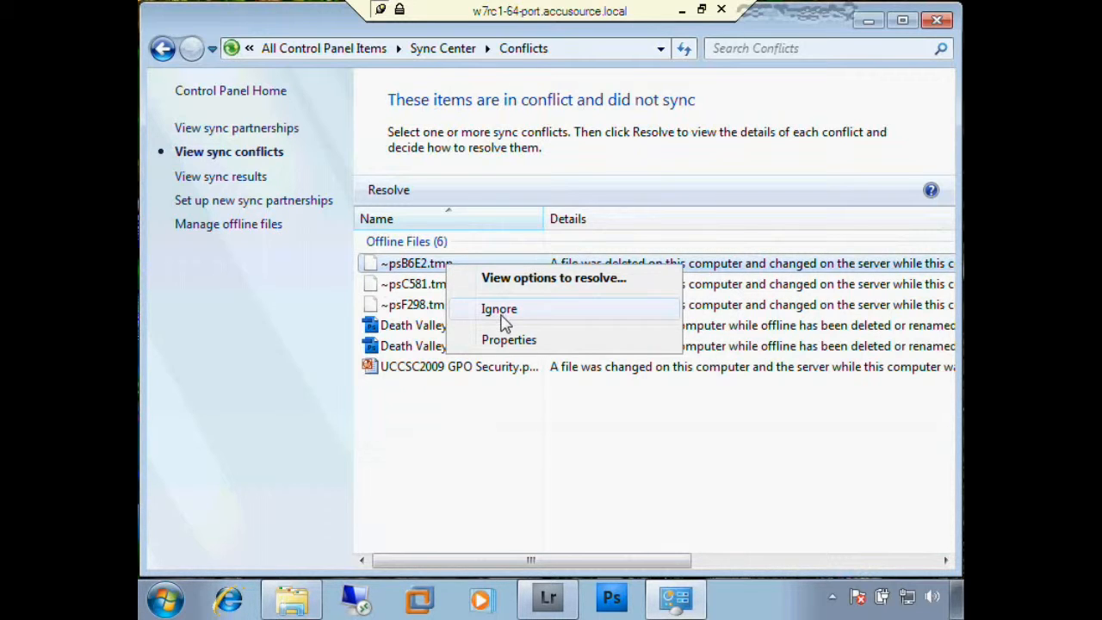
{"action": "left_click", "coordinate": [502, 315]}
{"action": "left_click", "coordinate": [452, 291]}
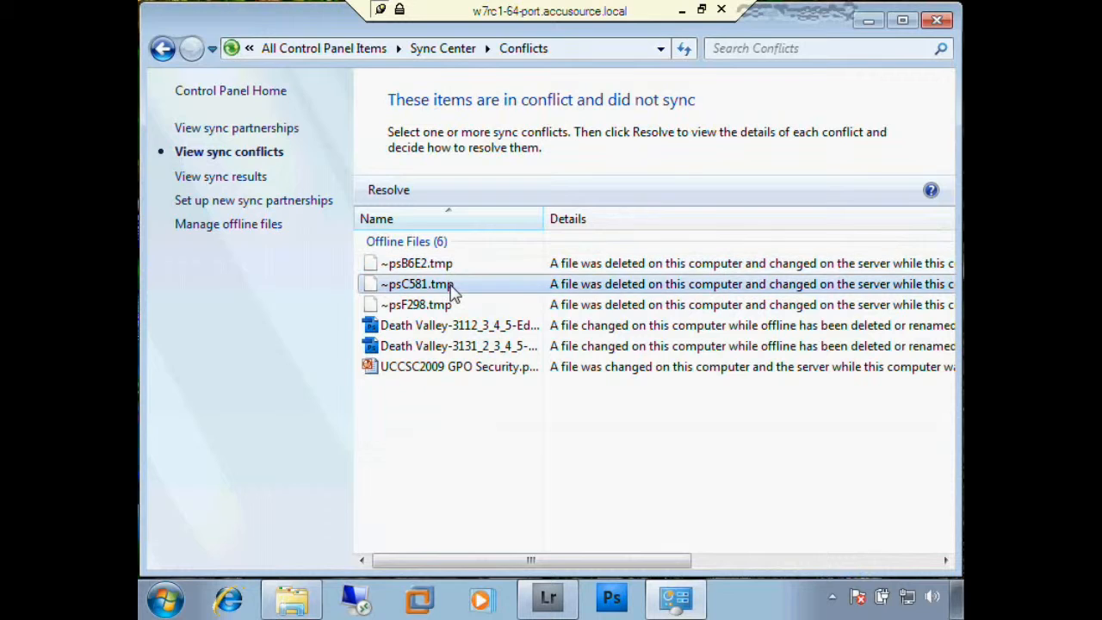
{"action": "right_click", "coordinate": [466, 294]}
{"action": "left_click", "coordinate": [487, 330]}
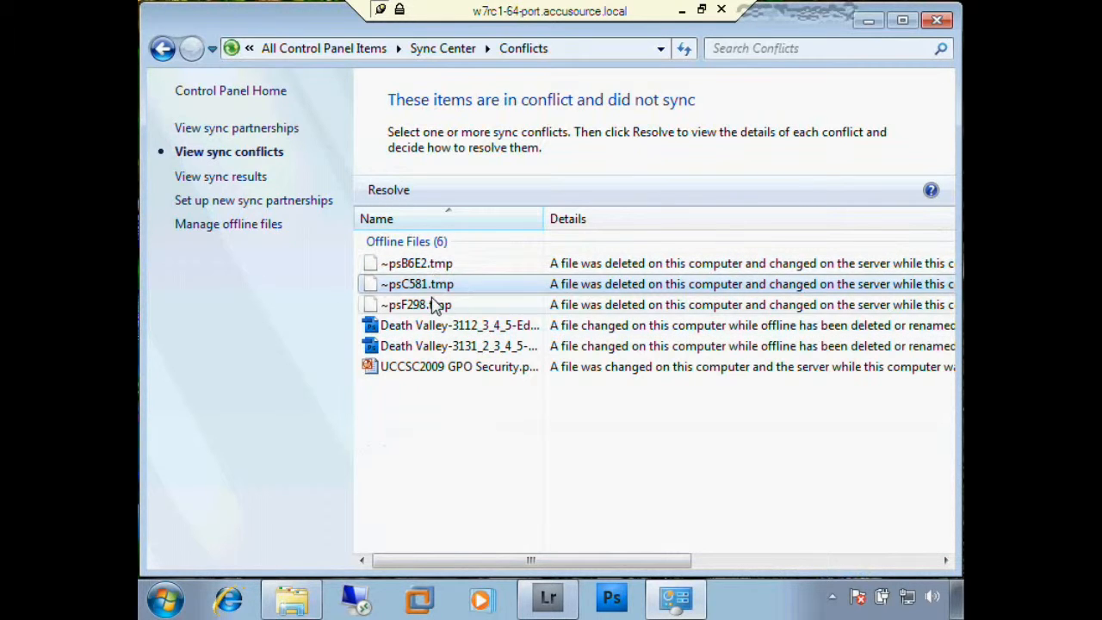
{"action": "left_click", "coordinate": [435, 304]}
{"action": "right_click", "coordinate": [435, 307]}
{"action": "left_click", "coordinate": [487, 354]}
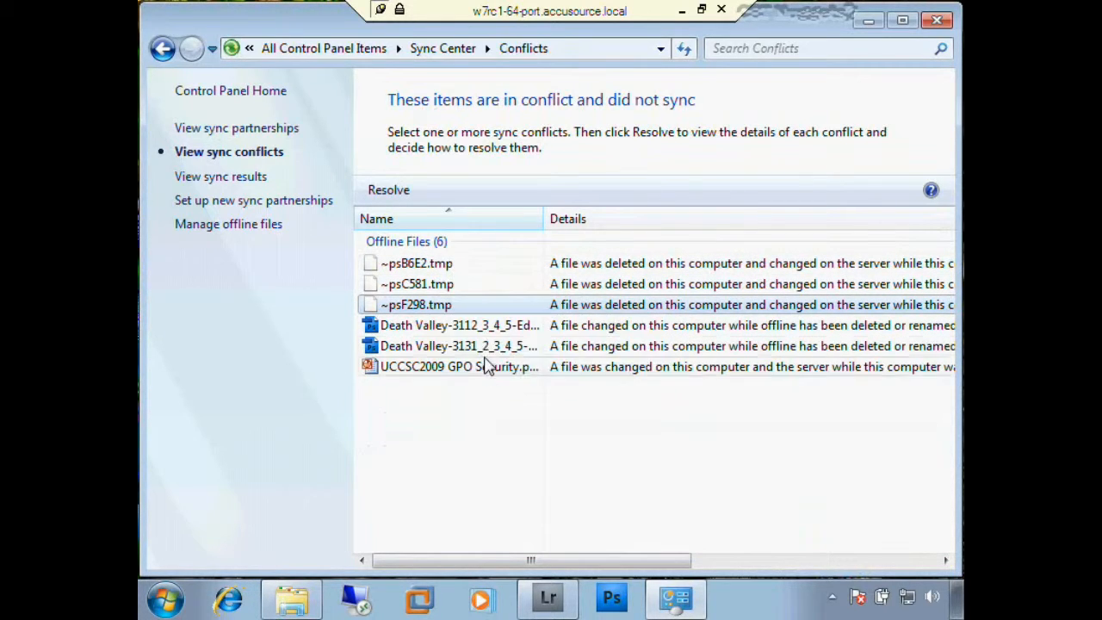
- Resolve the Death Valley-3112_3_4_5-Edit.psd and Death Valley-3131_2_3_4_5-Edit.psd conflicts by keeping this computer's versions and copying them to the other location
{"action": "left_click", "coordinate": [498, 327]}
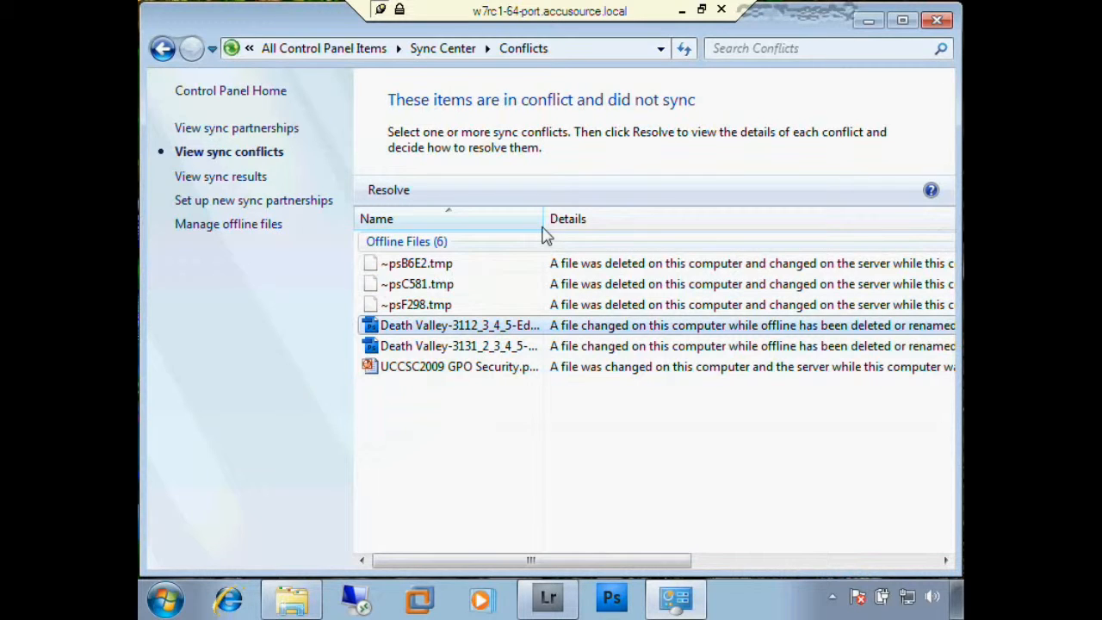
{"action": "double_click", "coordinate": [511, 331]}
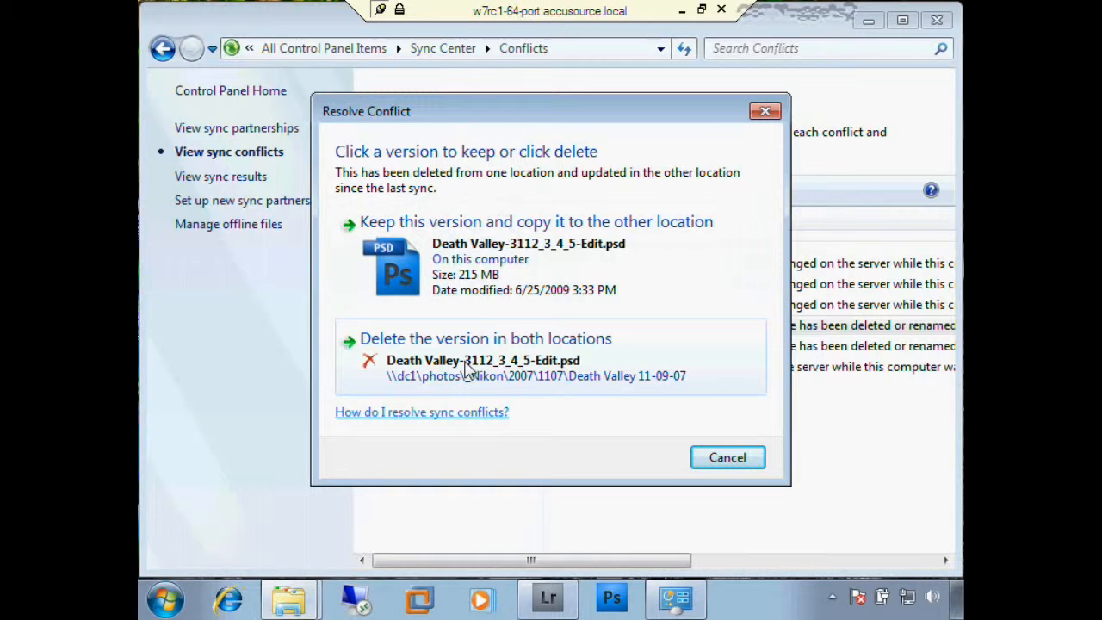
{"action": "left_click", "coordinate": [519, 272]}
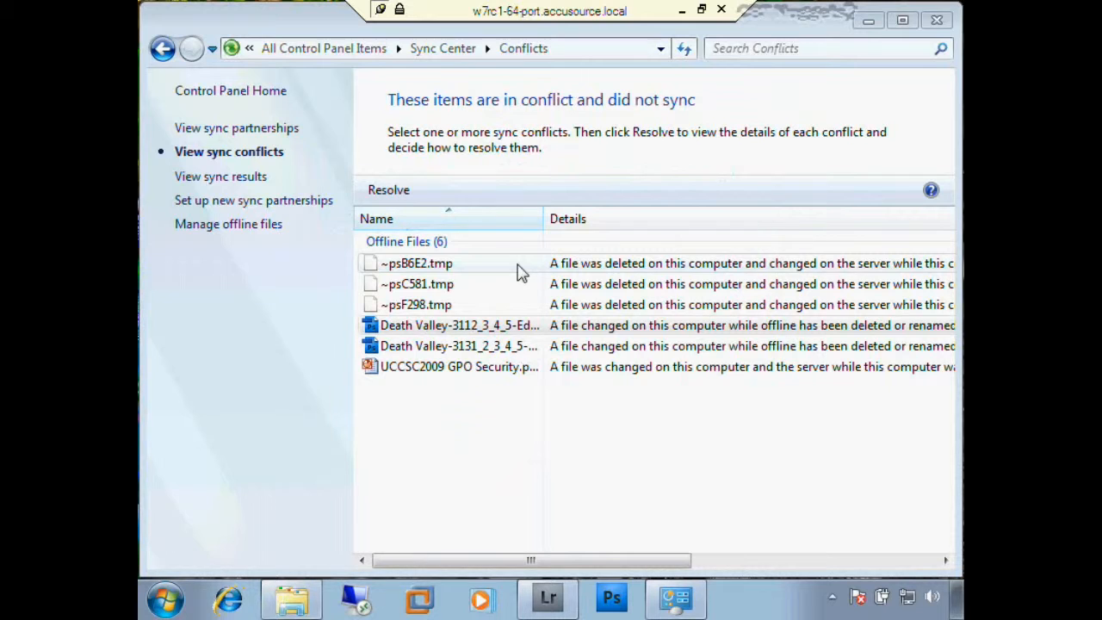
{"action": "double_click", "coordinate": [497, 347]}
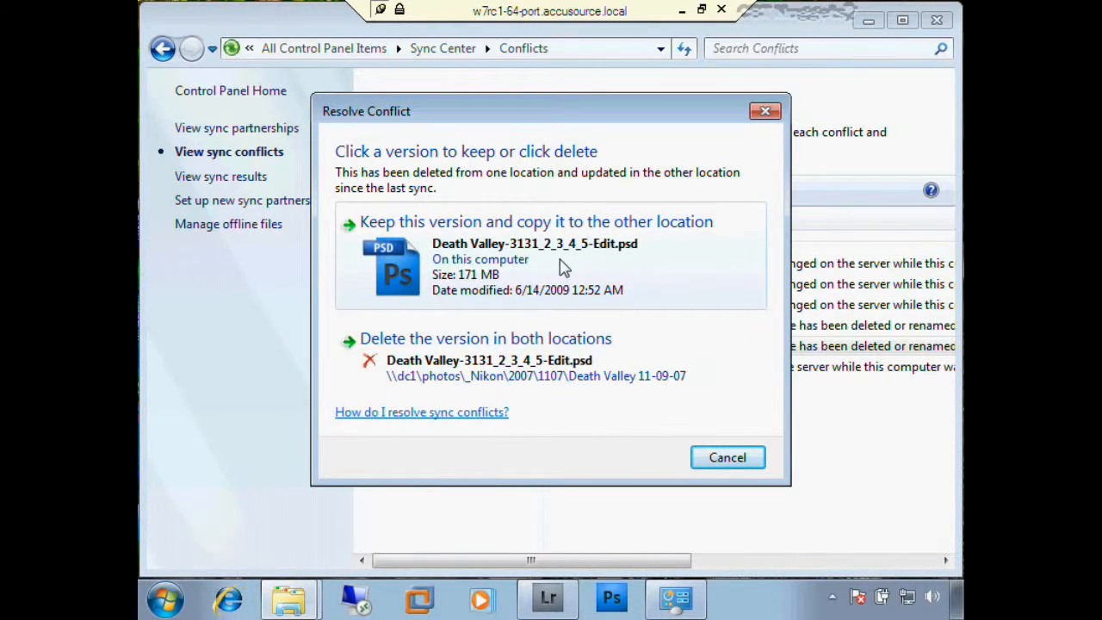
{"action": "left_click", "coordinate": [494, 270]}
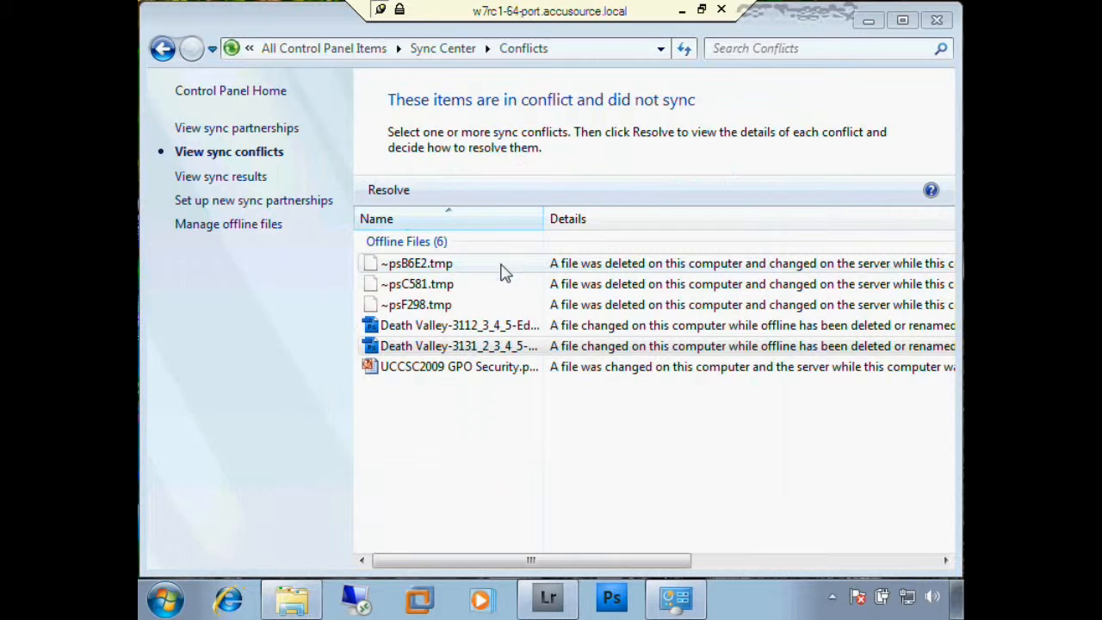
- Resolve the UCCSC2009 GPO Security.ppt conflict by keeping the version on this computer
{"action": "left_click", "coordinate": [506, 370]}
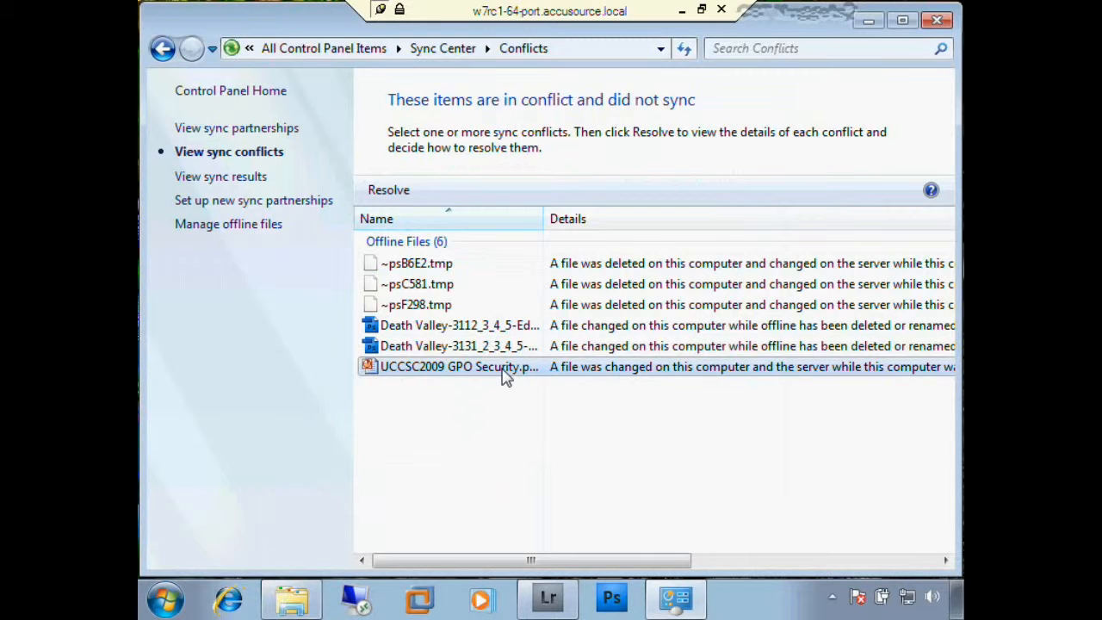
{"action": "double_click", "coordinate": [504, 371]}
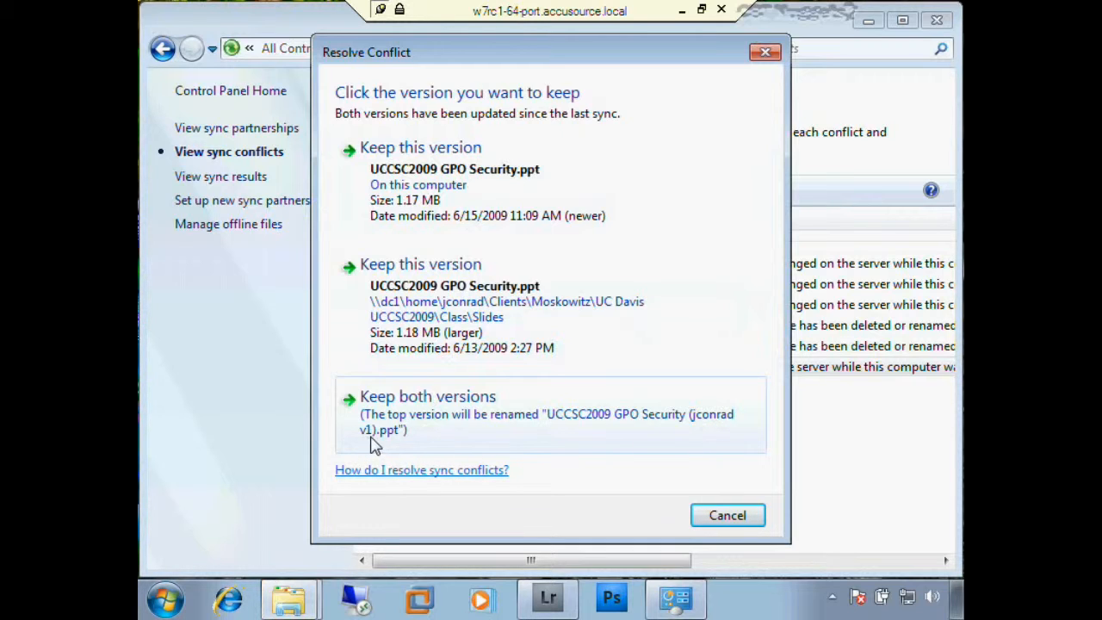
{"action": "left_click", "coordinate": [450, 190]}
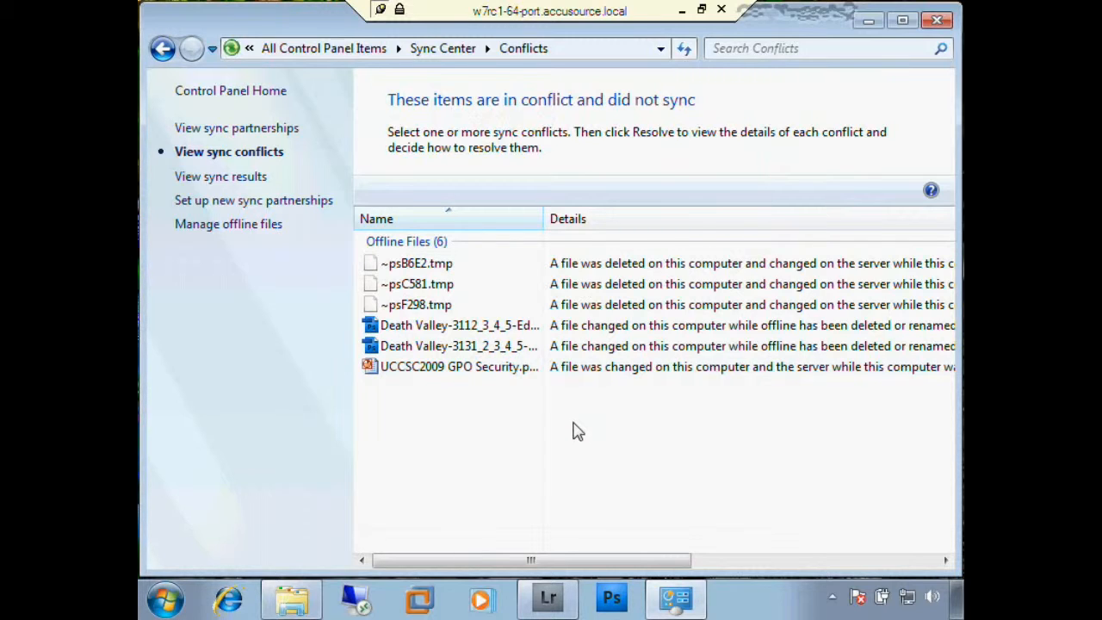
- Sync the Offline Files partnership, then close Sync Center
{"action": "left_click", "coordinate": [254, 127]}
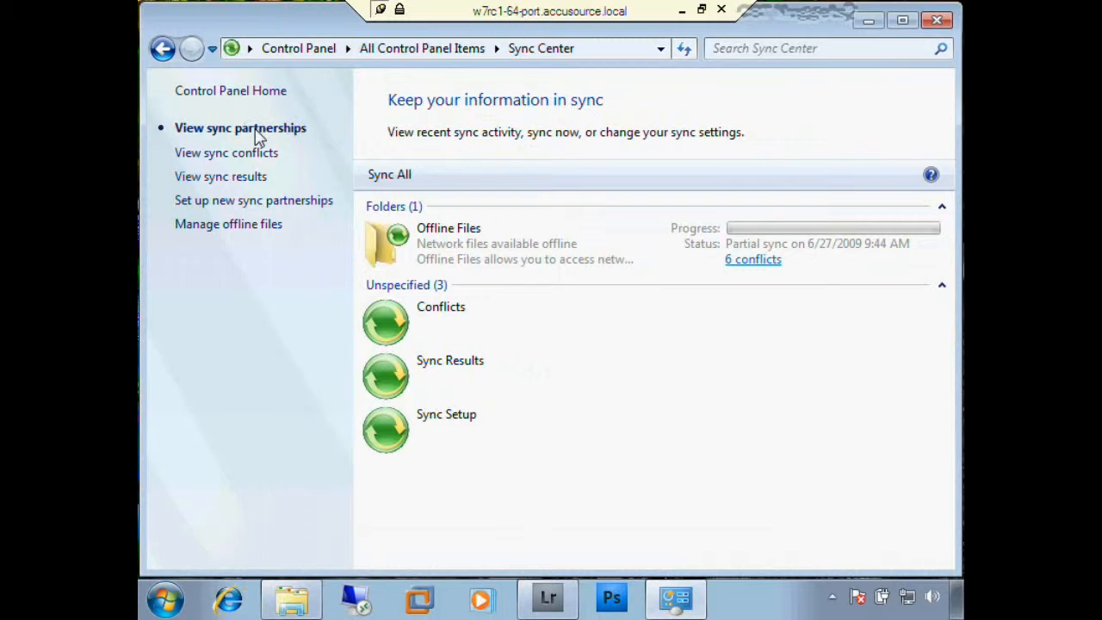
{"action": "right_click", "coordinate": [476, 246]}
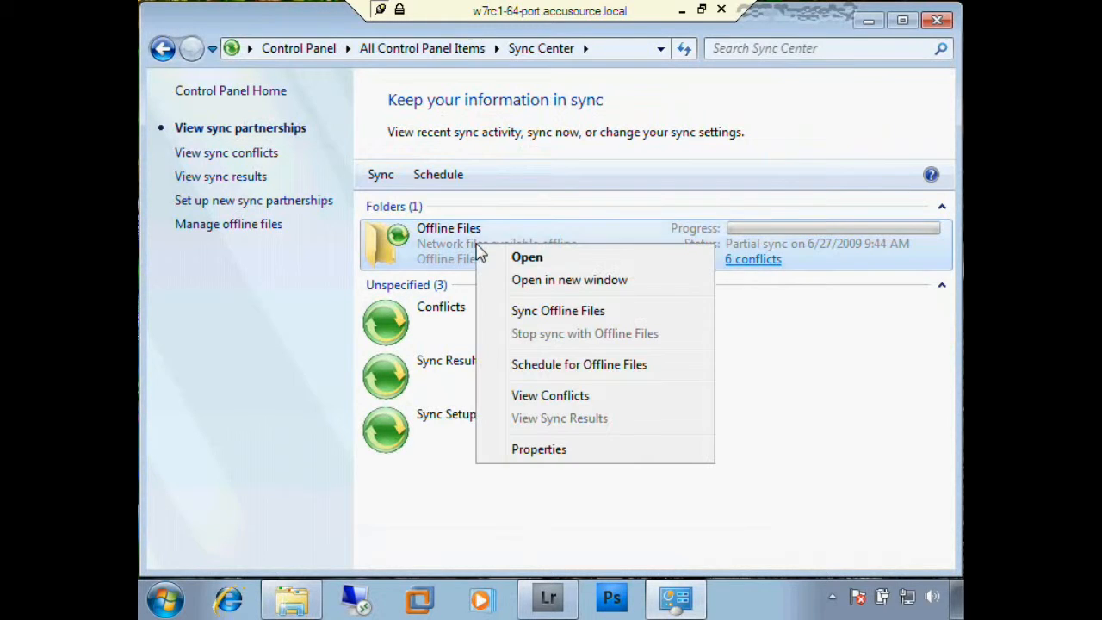
{"action": "left_click", "coordinate": [557, 311]}
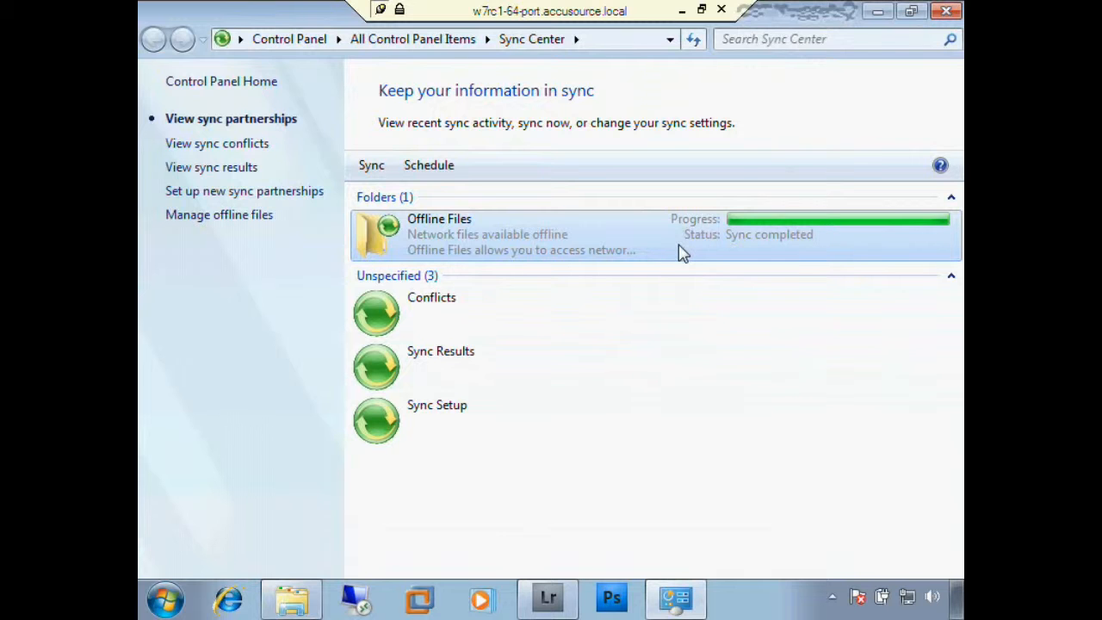
{"action": "left_click", "coordinate": [946, 11]}
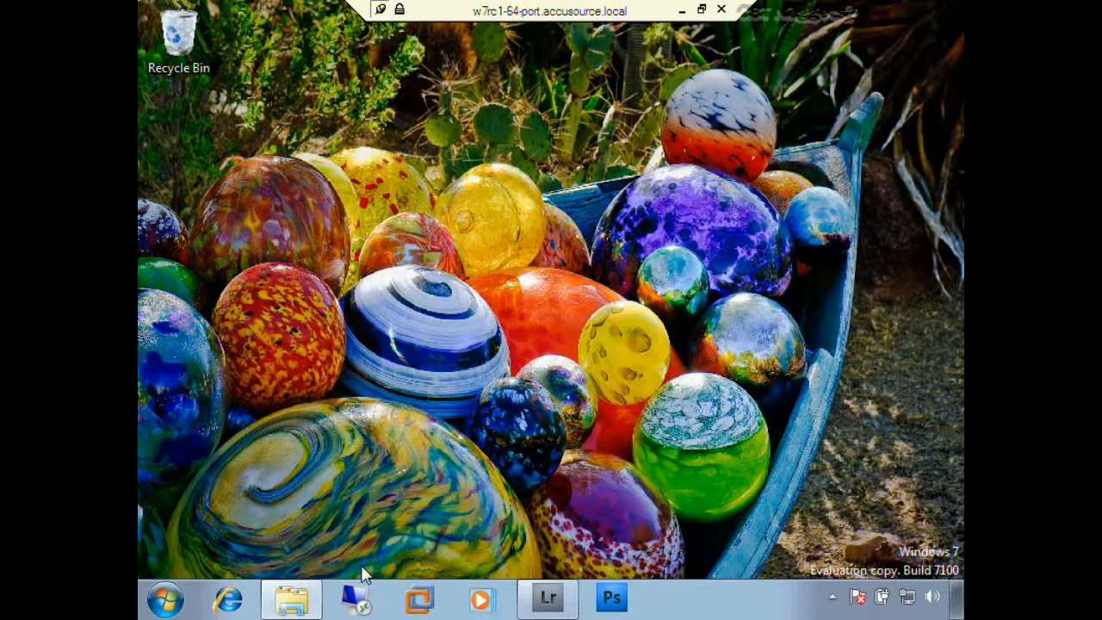
- Return to the NetSculpture0530 folder in Explorer and try to switch it to working offline
{"action": "left_click", "coordinate": [293, 600]}
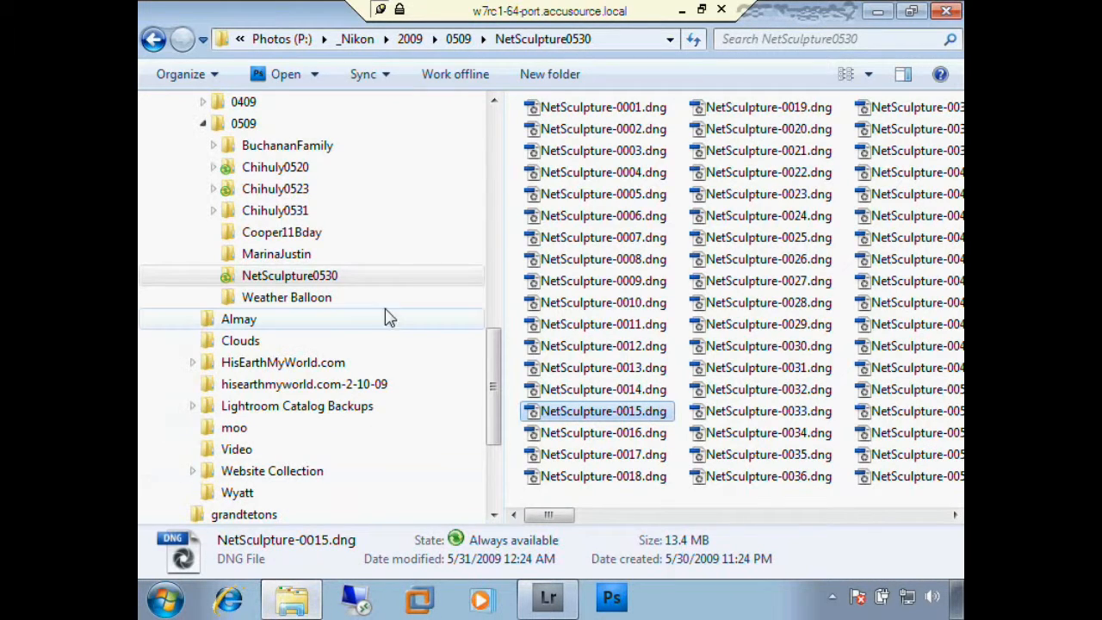
{"action": "left_click", "coordinate": [361, 280]}
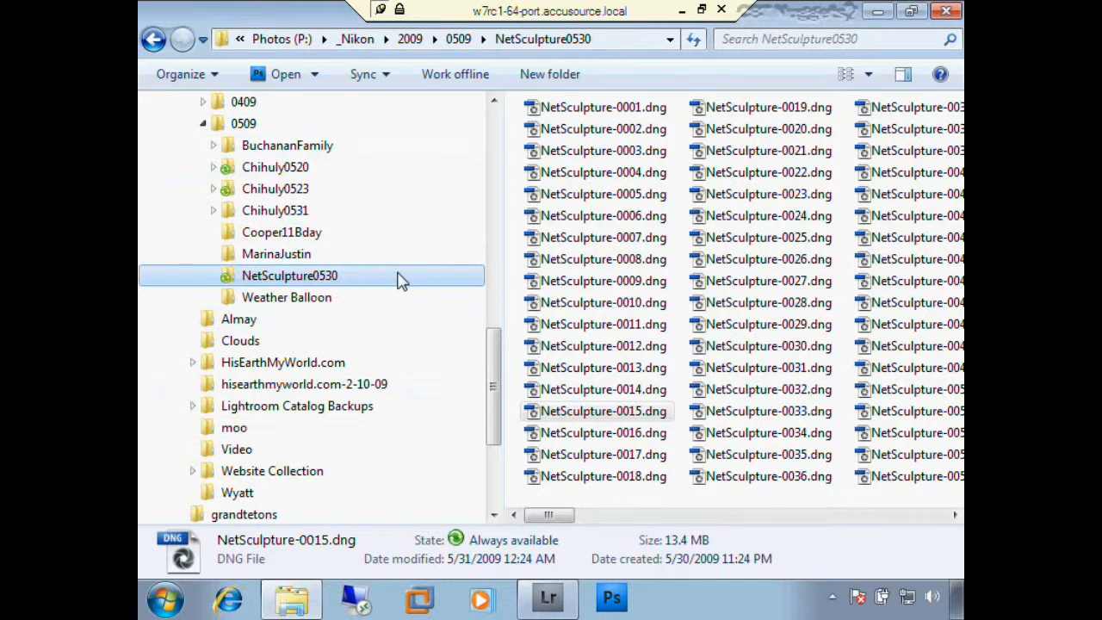
{"action": "left_click", "coordinate": [475, 78]}
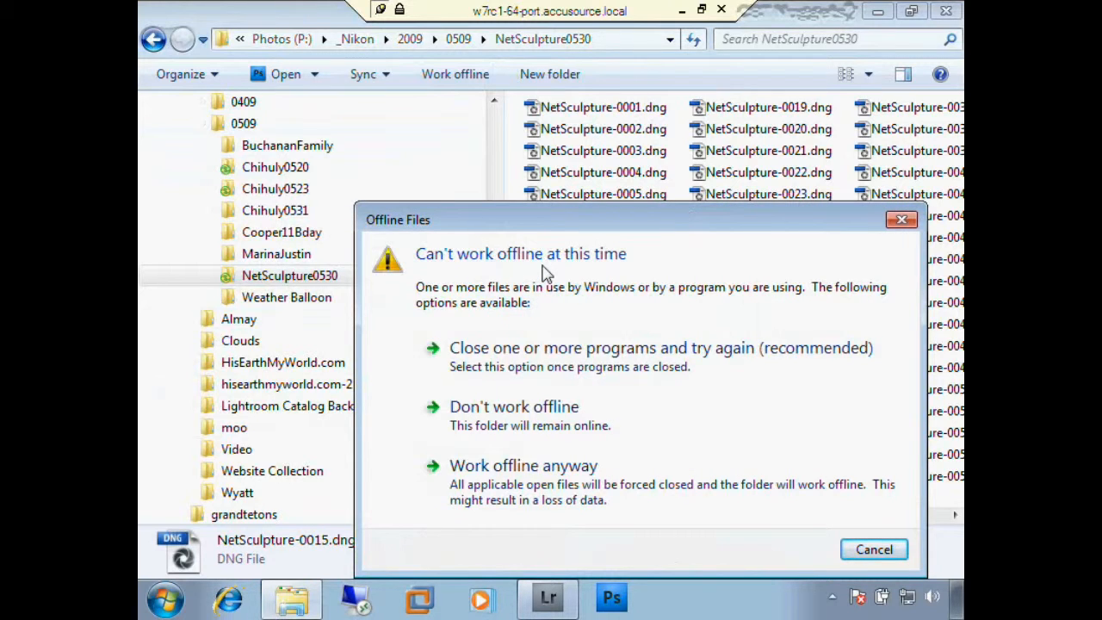
- Close Lightroom and retry switching the NetSculpture0530 folder to working offline
{"action": "left_click", "coordinate": [546, 599]}
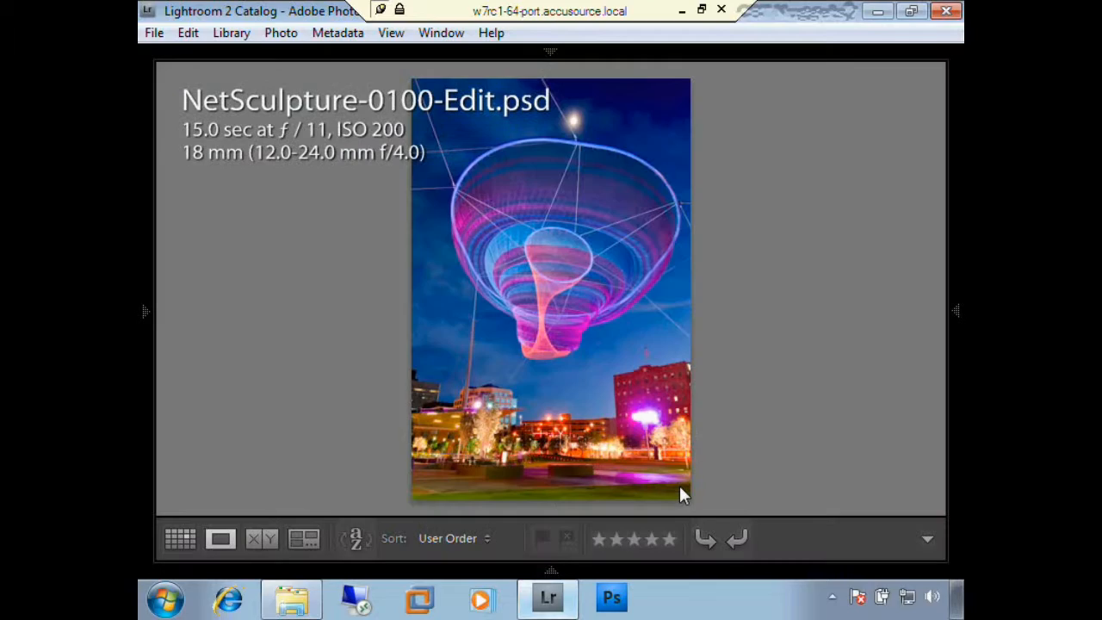
{"action": "left_click", "coordinate": [944, 13]}
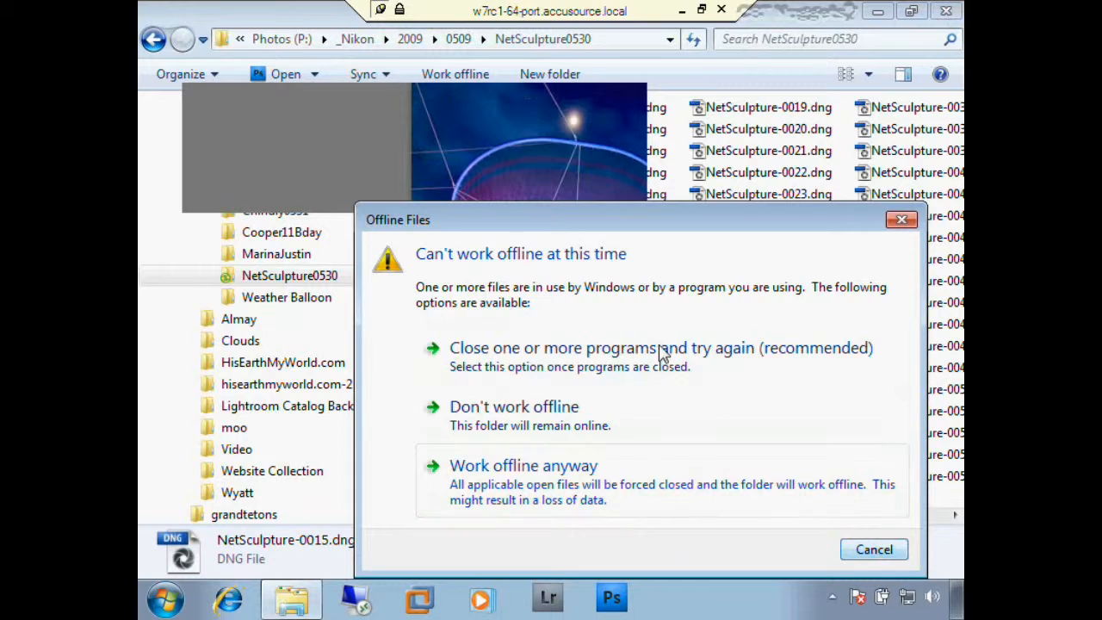
{"action": "left_click", "coordinate": [576, 368]}
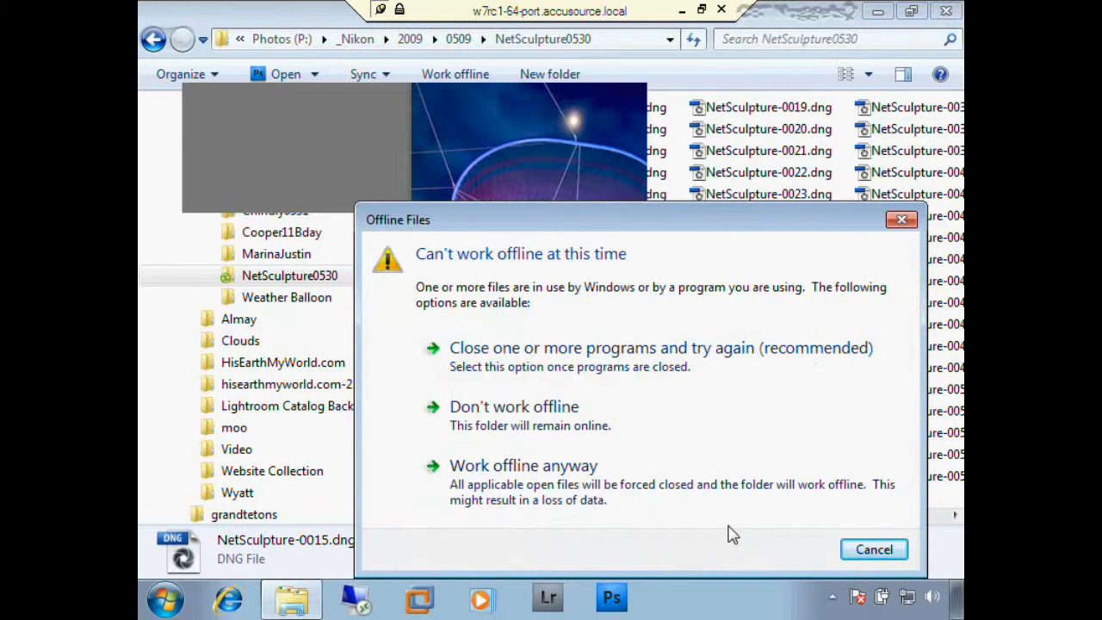
{"action": "left_click", "coordinate": [583, 354]}
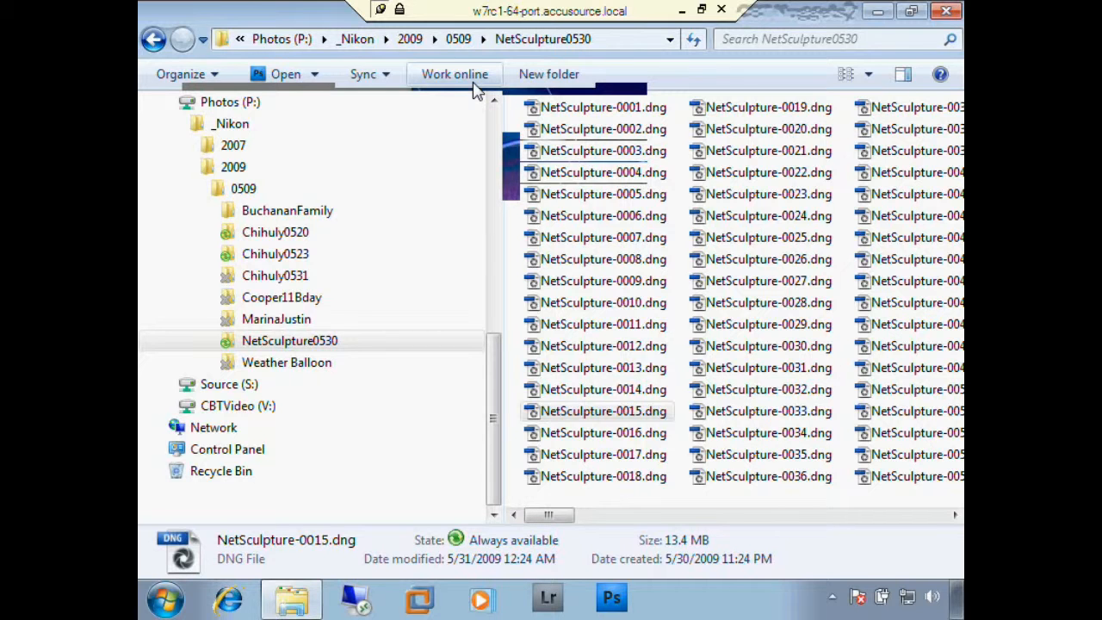
- Minimize Explorer and open Lightroom with the photo folder offline, closing and relaunching it once
{"action": "left_click", "coordinate": [877, 12]}
{"action": "left_click", "coordinate": [548, 597]}
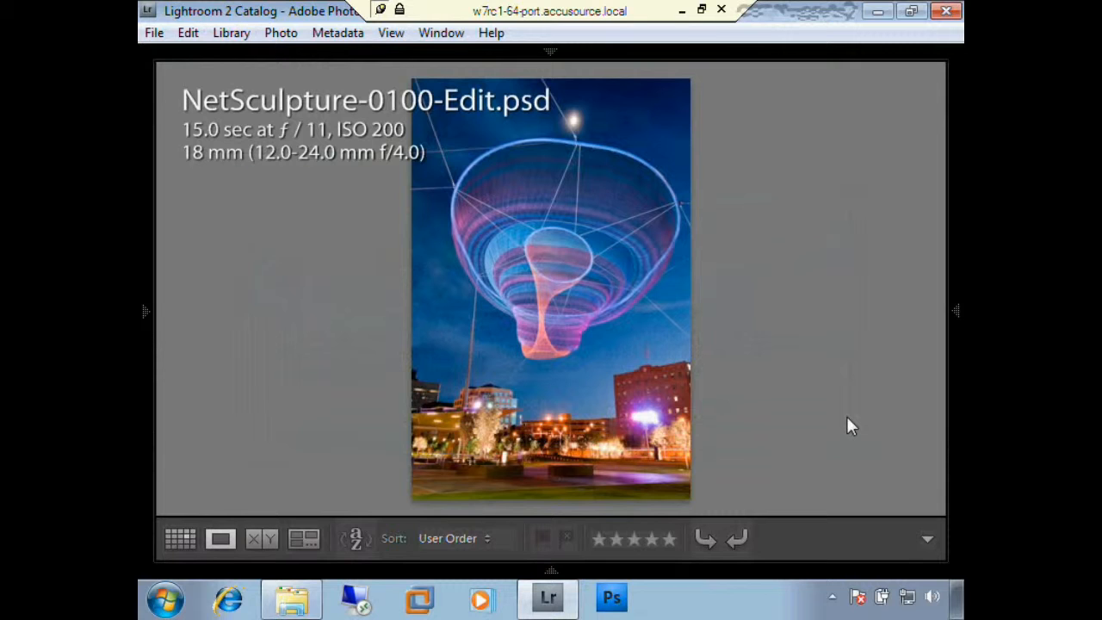
{"action": "left_click", "coordinate": [946, 10]}
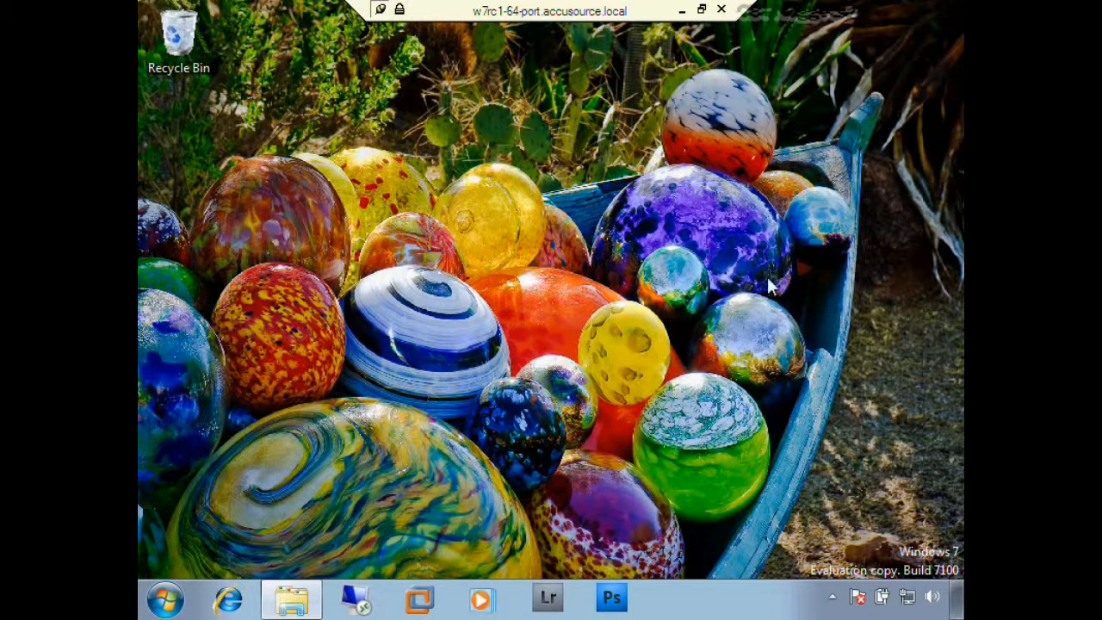
{"action": "left_click", "coordinate": [548, 597]}
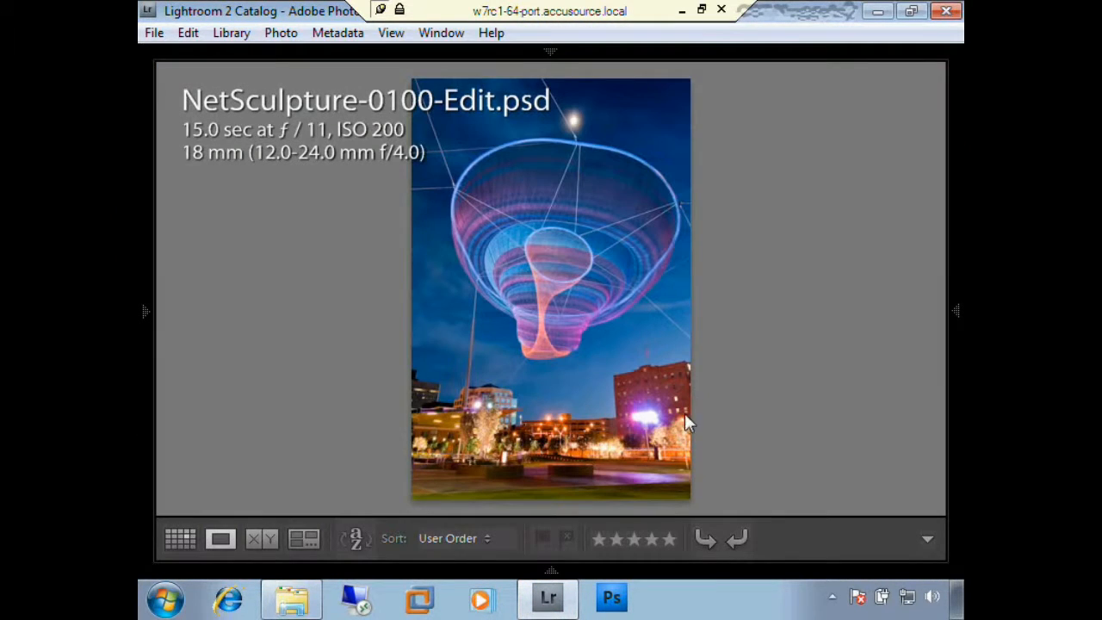
- View NetSculpture-0065.dng and NetSculpture-0066.dng enlarged with the filmstrip hidden, then close Lightroom
{"action": "left_click", "coordinate": [553, 569]}
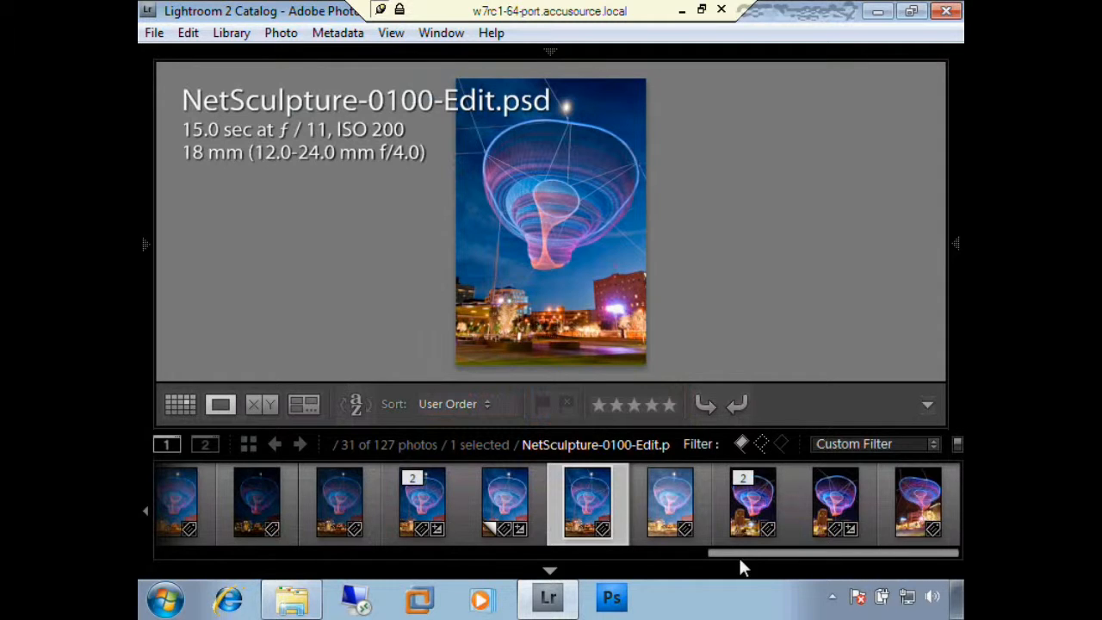
{"action": "left_click_drag", "start_coordinate": [726, 553], "coordinate": [301, 546]}
{"action": "left_click", "coordinate": [368, 516]}
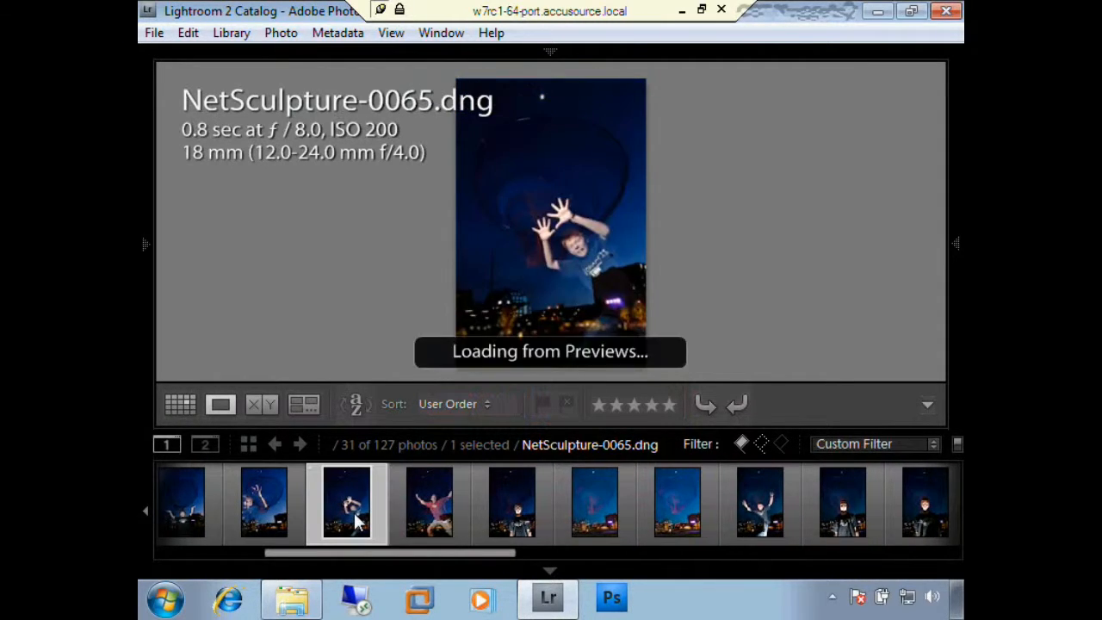
{"action": "left_click", "coordinate": [552, 557]}
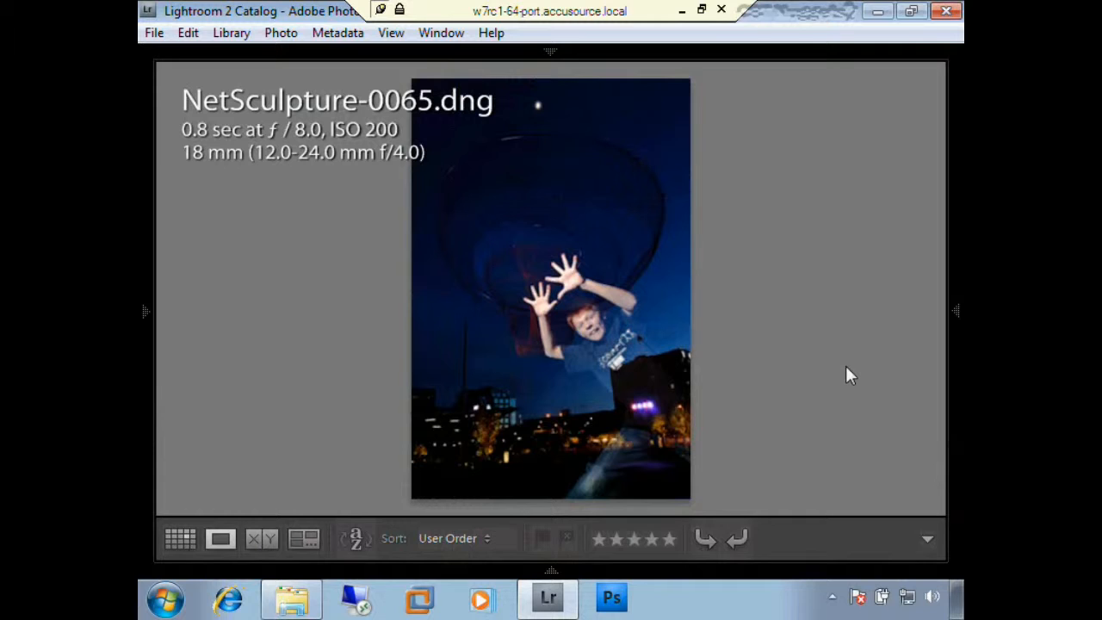
{"action": "key", "text": "Right"}
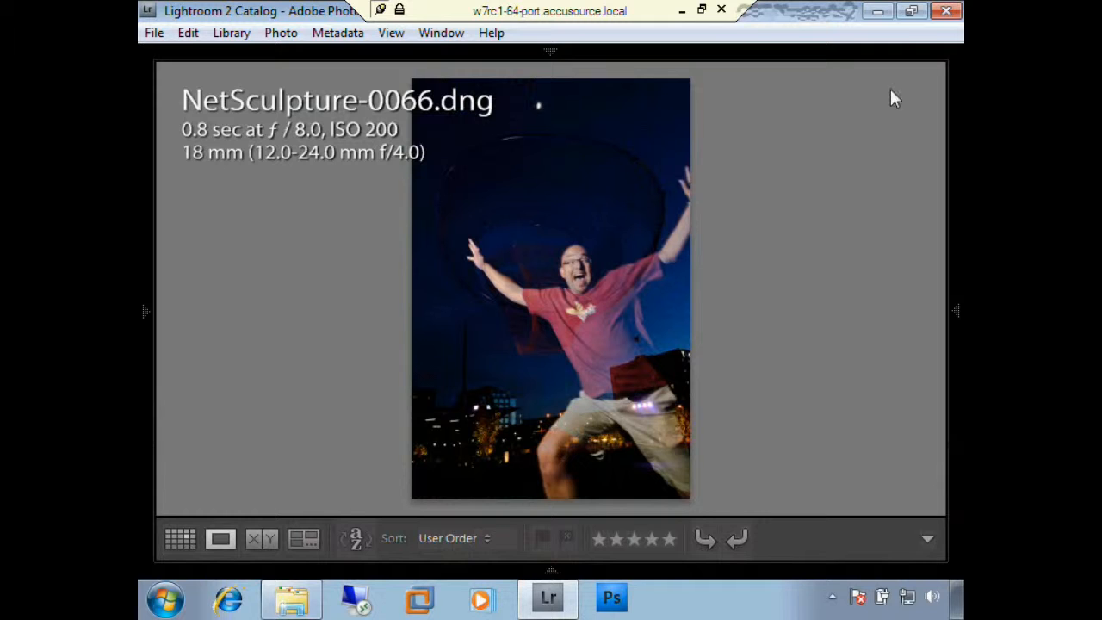
{"action": "left_click", "coordinate": [946, 10]}
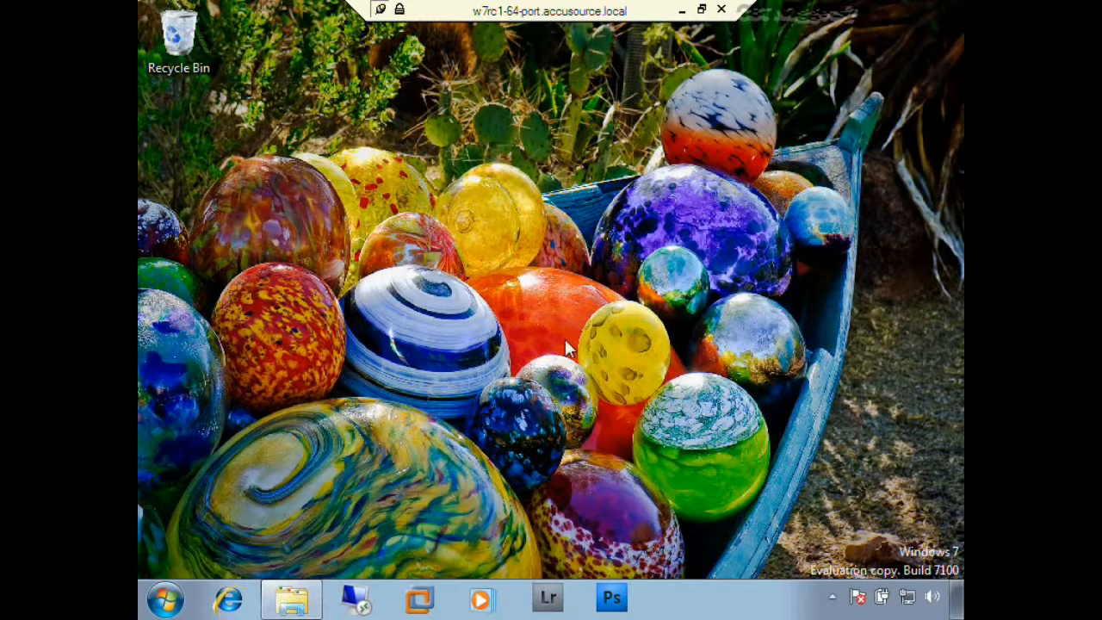
- Set the NetSculpture0530 folder back to working online, then minimize the remote session to reach the dc1 server
{"action": "left_click", "coordinate": [292, 600]}
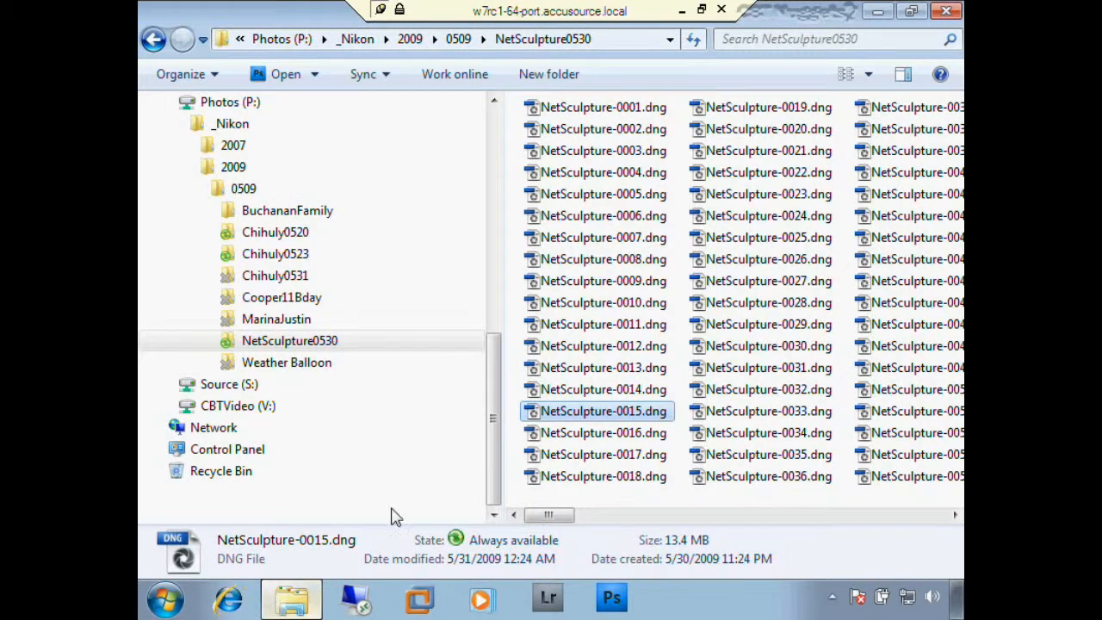
{"action": "left_click", "coordinate": [469, 86]}
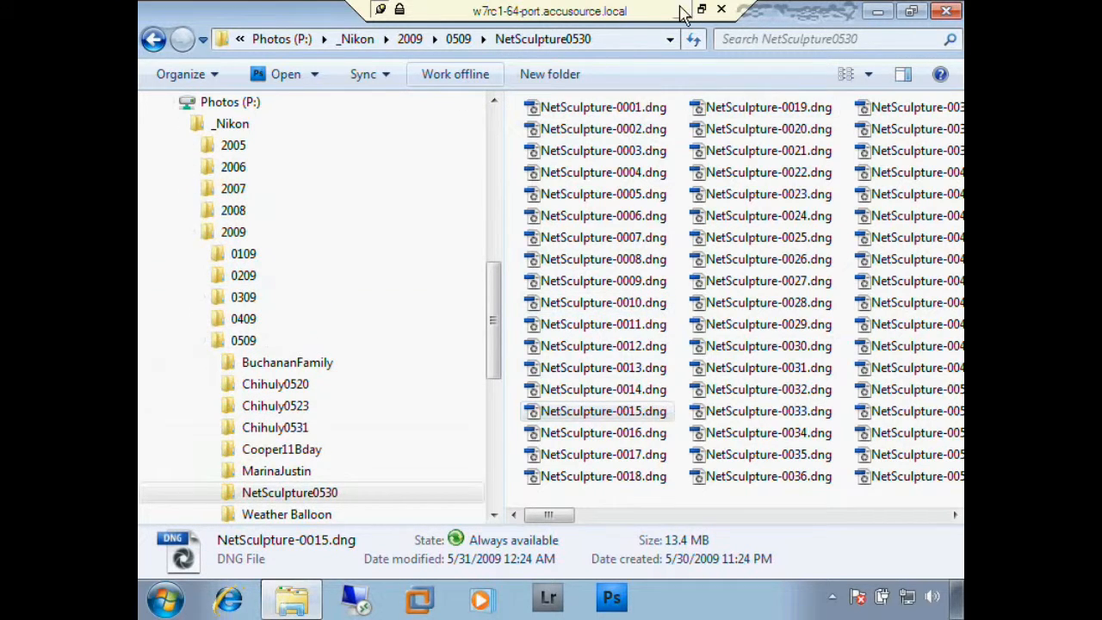
{"action": "left_click", "coordinate": [682, 11]}
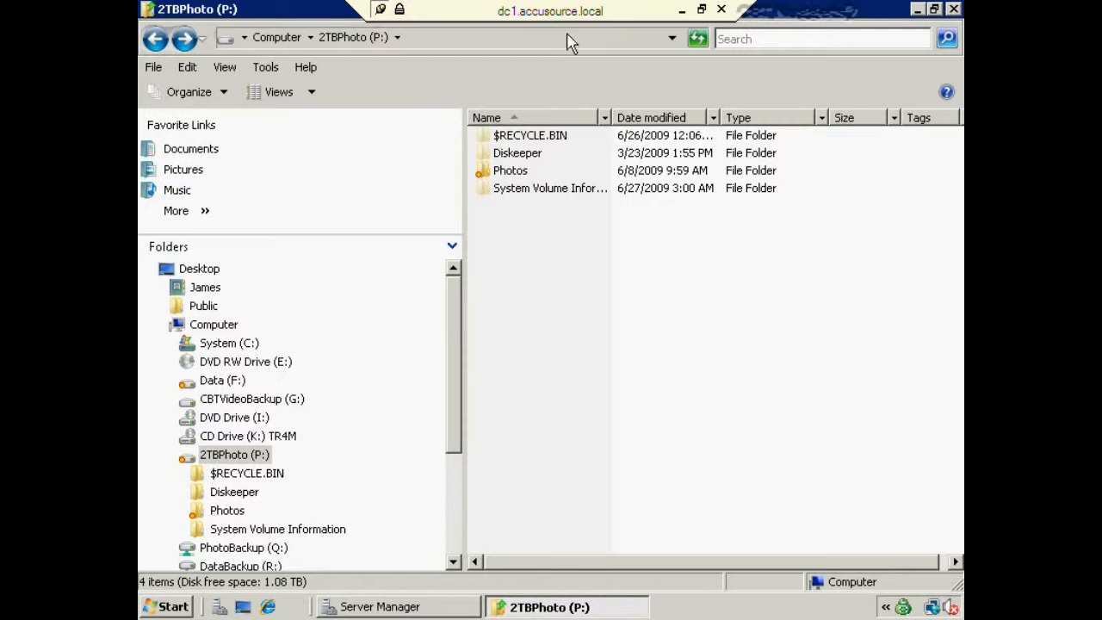
- Open the offline caching settings of the Photos folder's share through its advanced sharing properties
{"action": "left_click", "coordinate": [513, 174]}
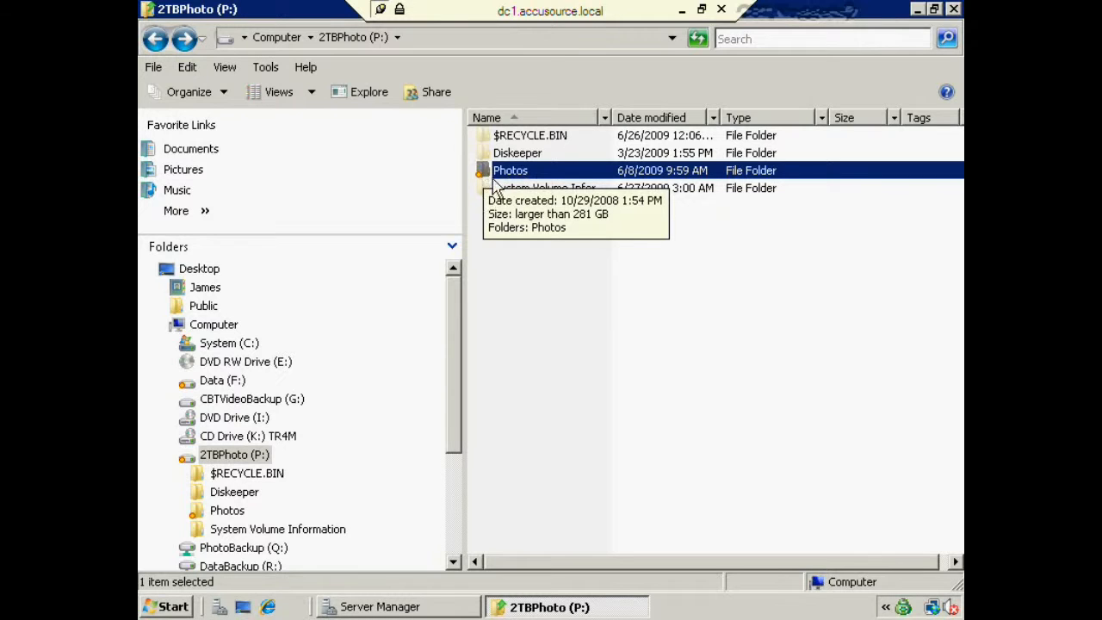
{"action": "right_click", "coordinate": [550, 173]}
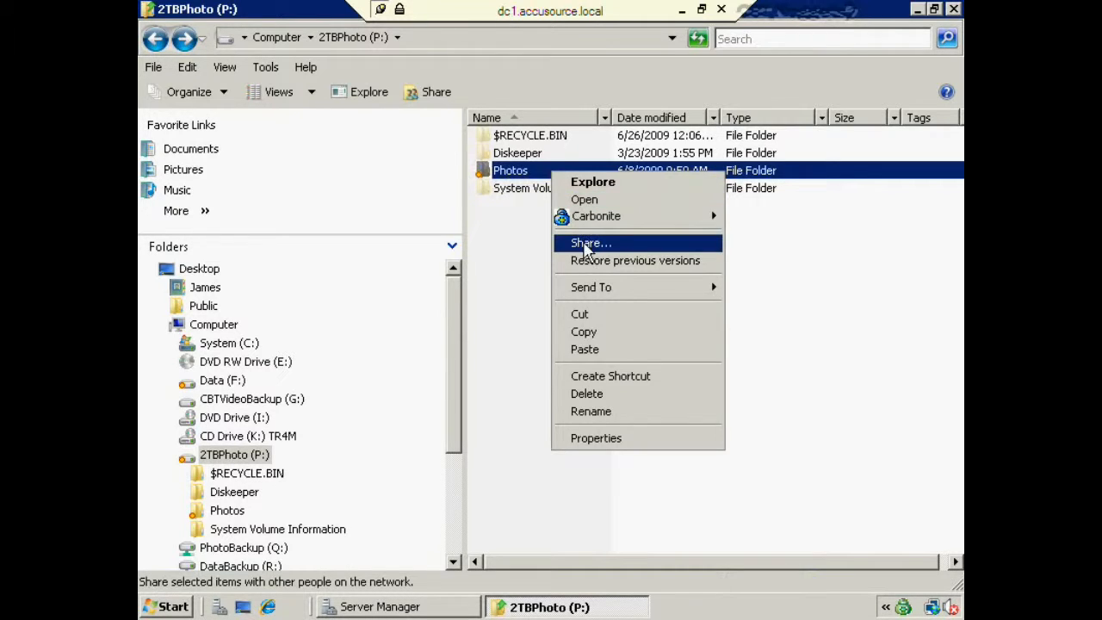
{"action": "left_click", "coordinate": [602, 439]}
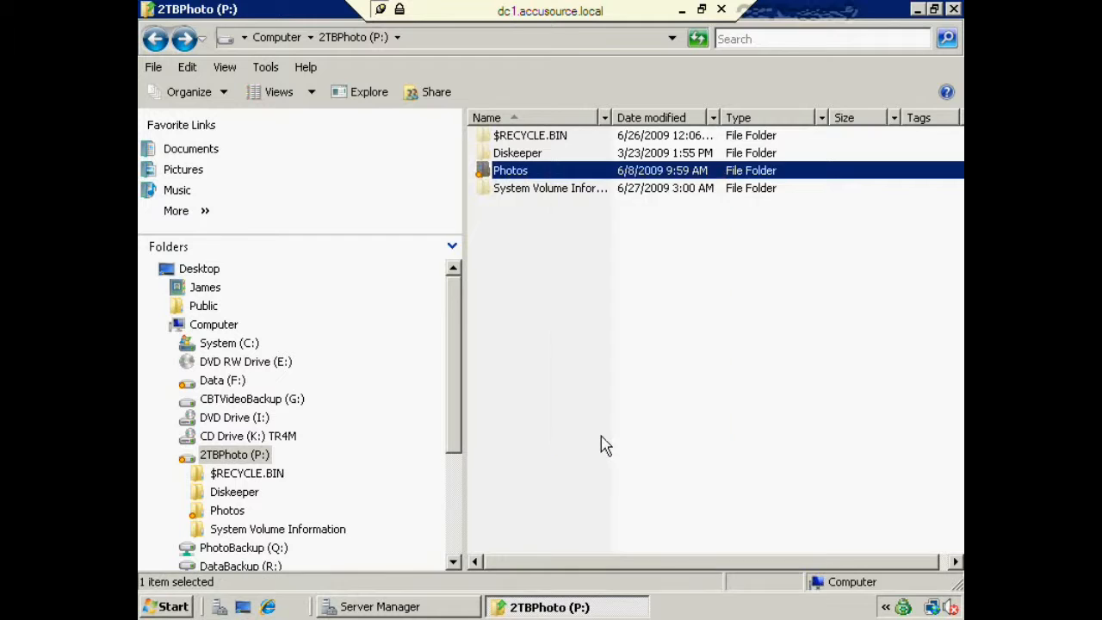
{"action": "left_click", "coordinate": [612, 140]}
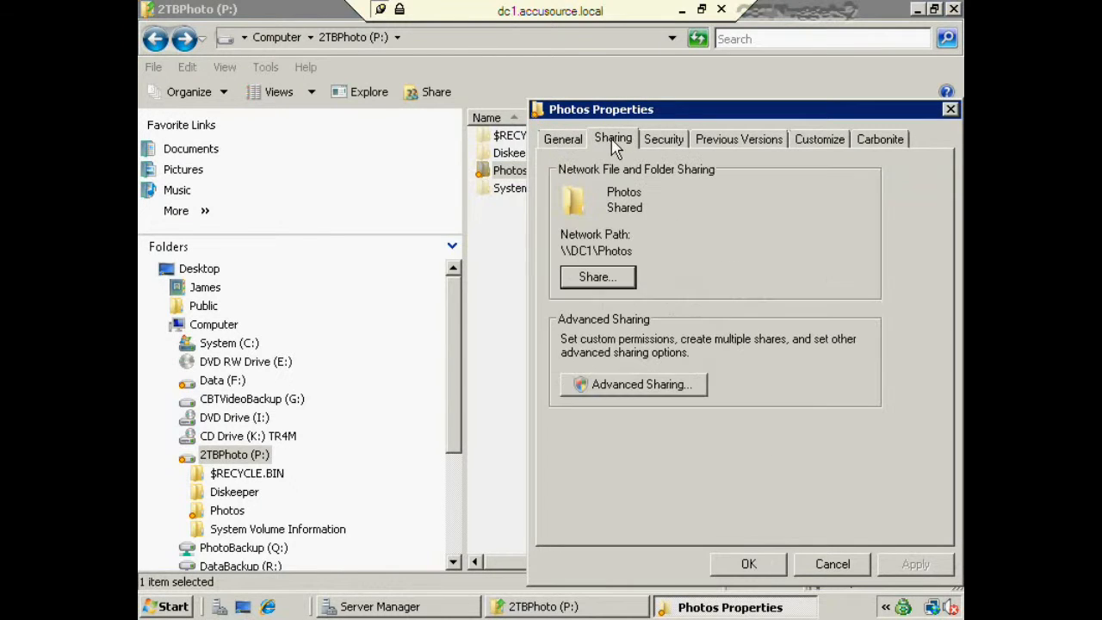
{"action": "left_click", "coordinate": [687, 393]}
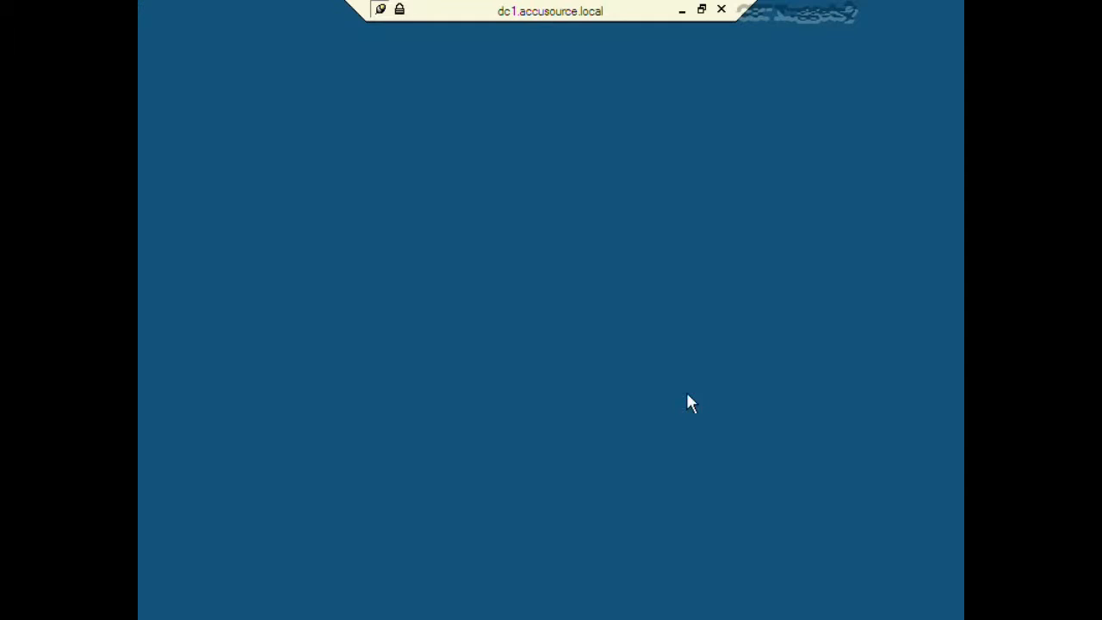
{"action": "left_click", "coordinate": [828, 379]}
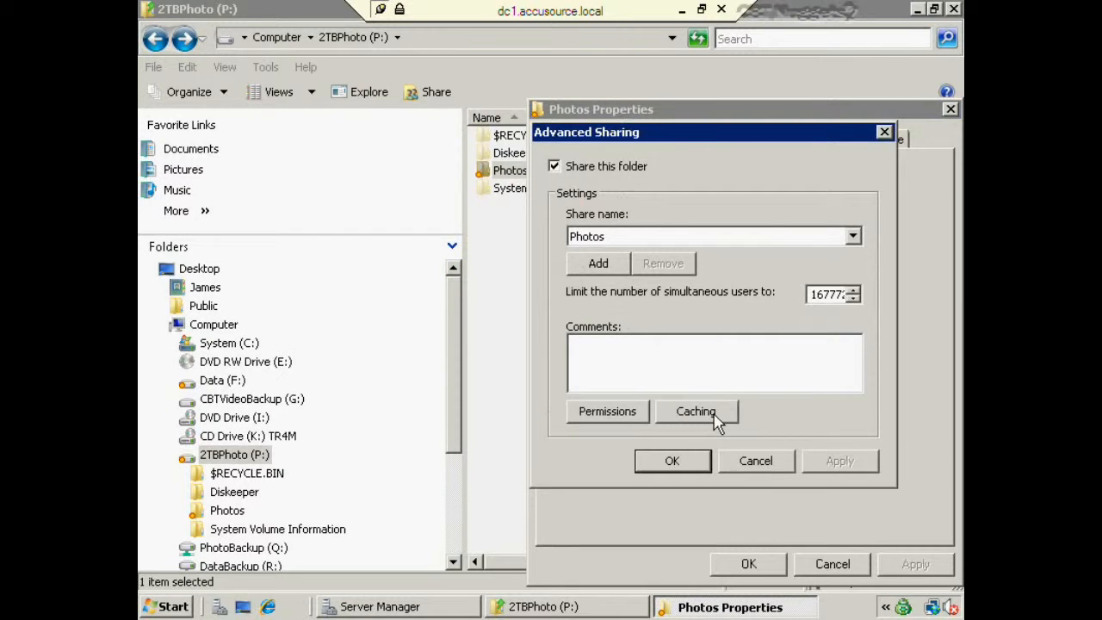
{"action": "left_click", "coordinate": [714, 414]}
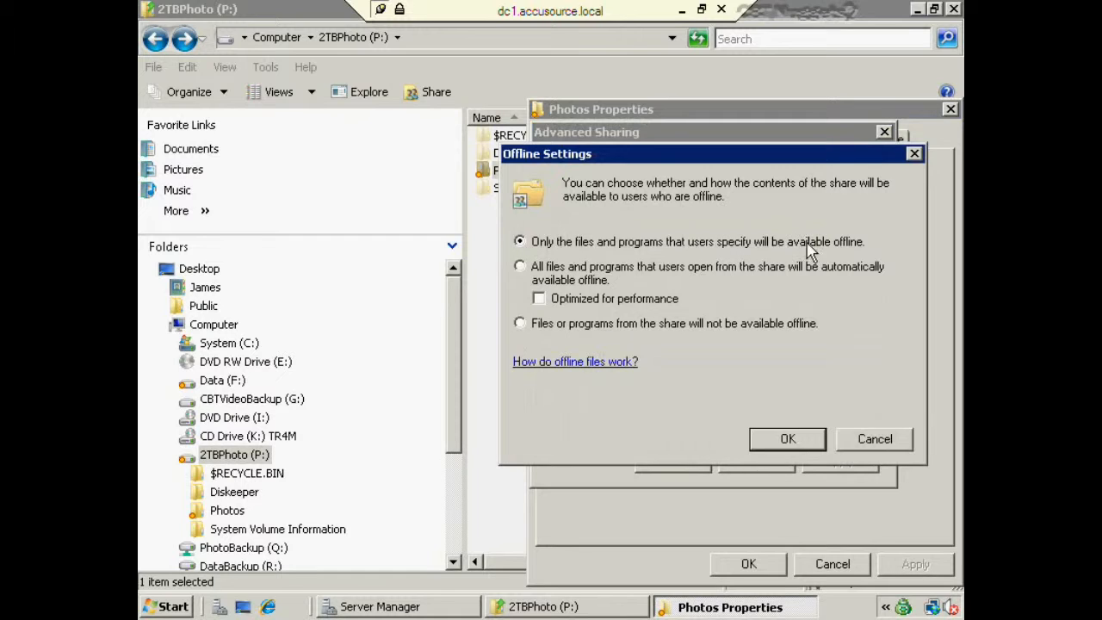
- Try the automatic and not-available offline options, reselect only user-specified files, then cancel the offline and advanced sharing settings
{"action": "left_click", "coordinate": [519, 266]}
{"action": "left_click", "coordinate": [521, 324]}
{"action": "left_click", "coordinate": [520, 243]}
{"action": "left_click", "coordinate": [871, 448]}
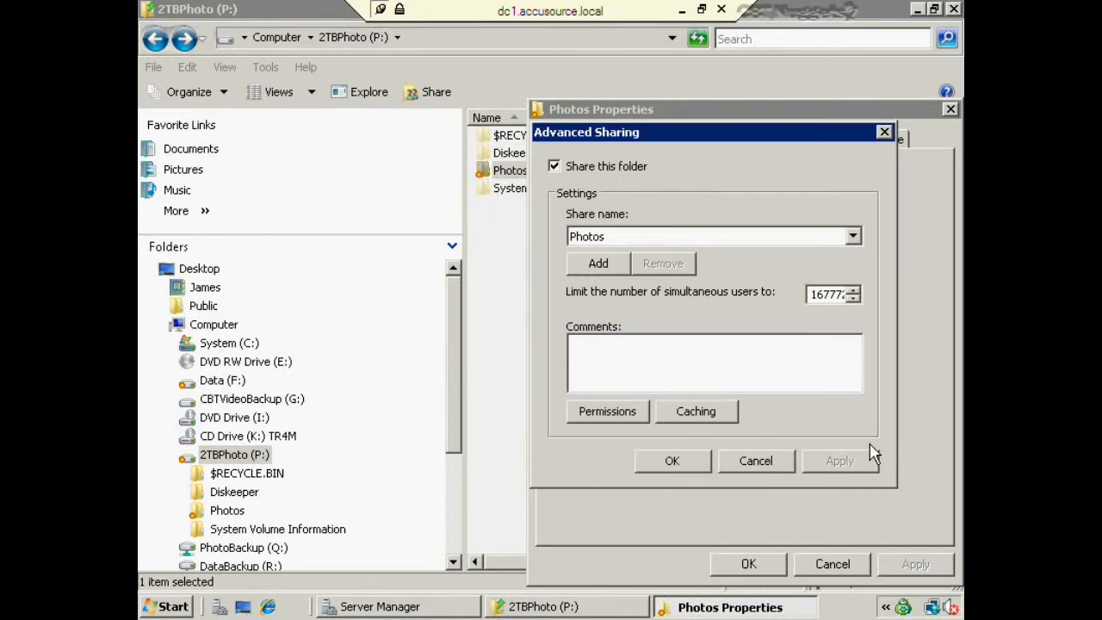
{"action": "left_click", "coordinate": [775, 471]}
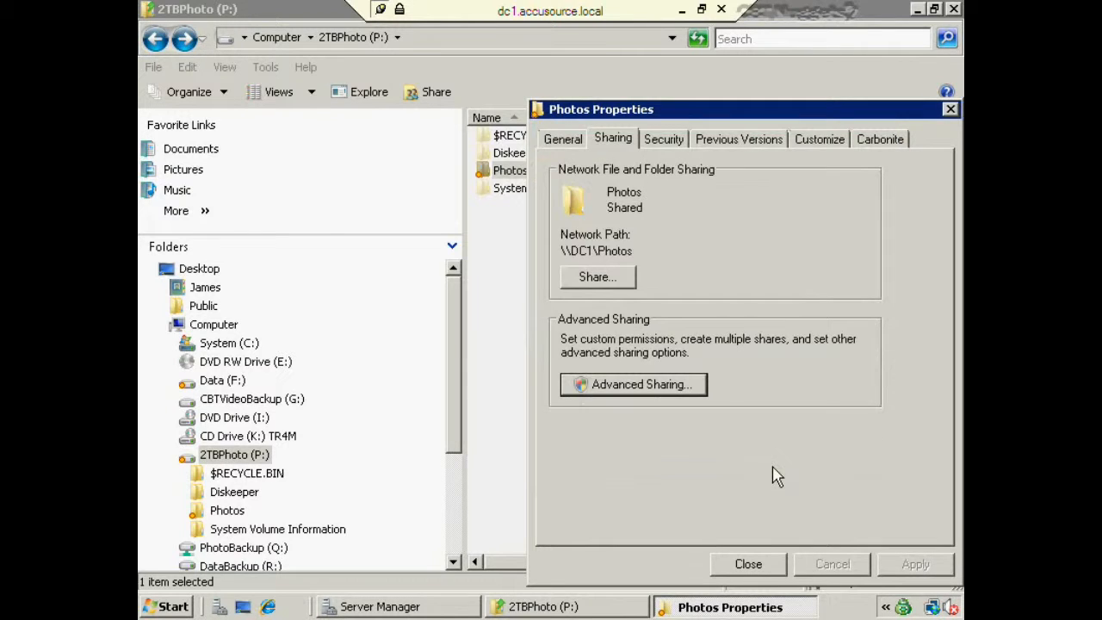
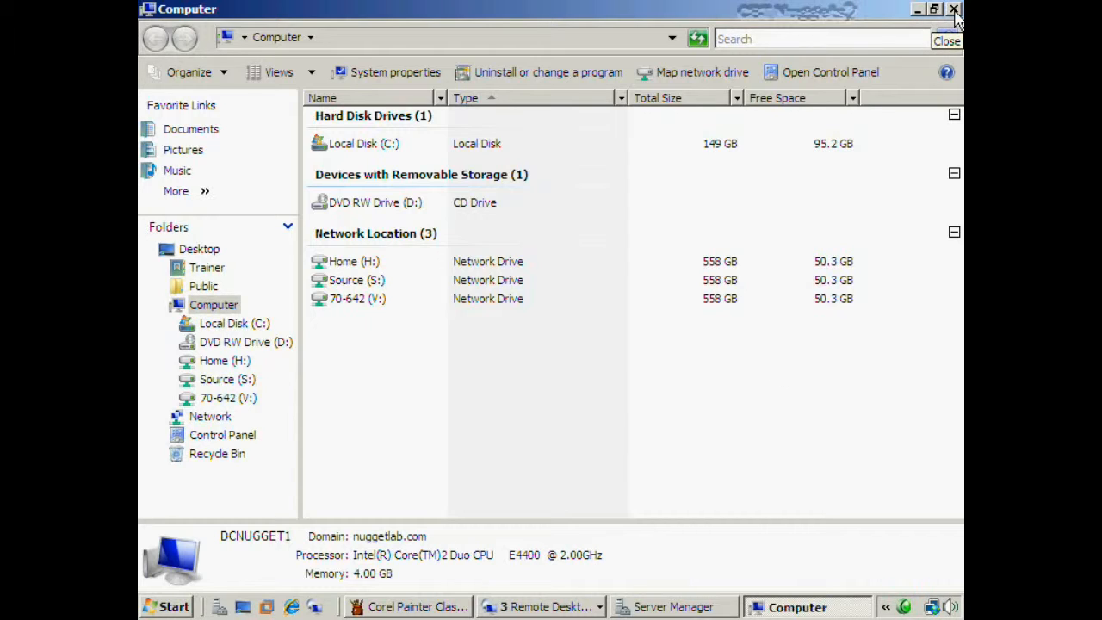
- Close the Computer window and display the DFS.jpg network diagram in Corel Painter Classic
{"action": "left_click", "coordinate": [955, 10]}
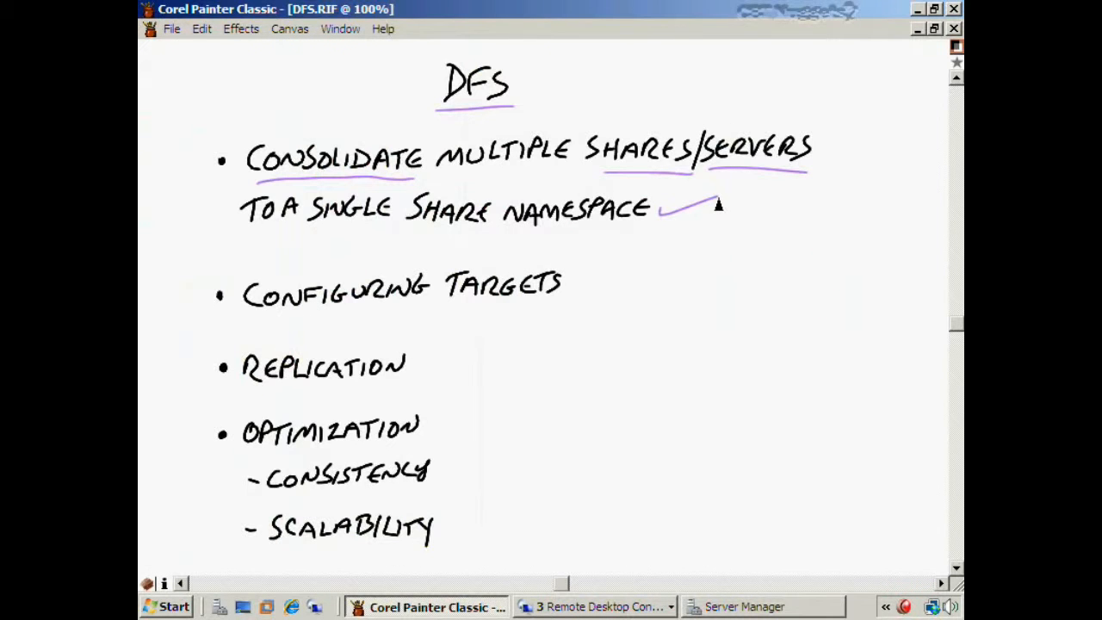
{"action": "left_click", "coordinate": [343, 28]}
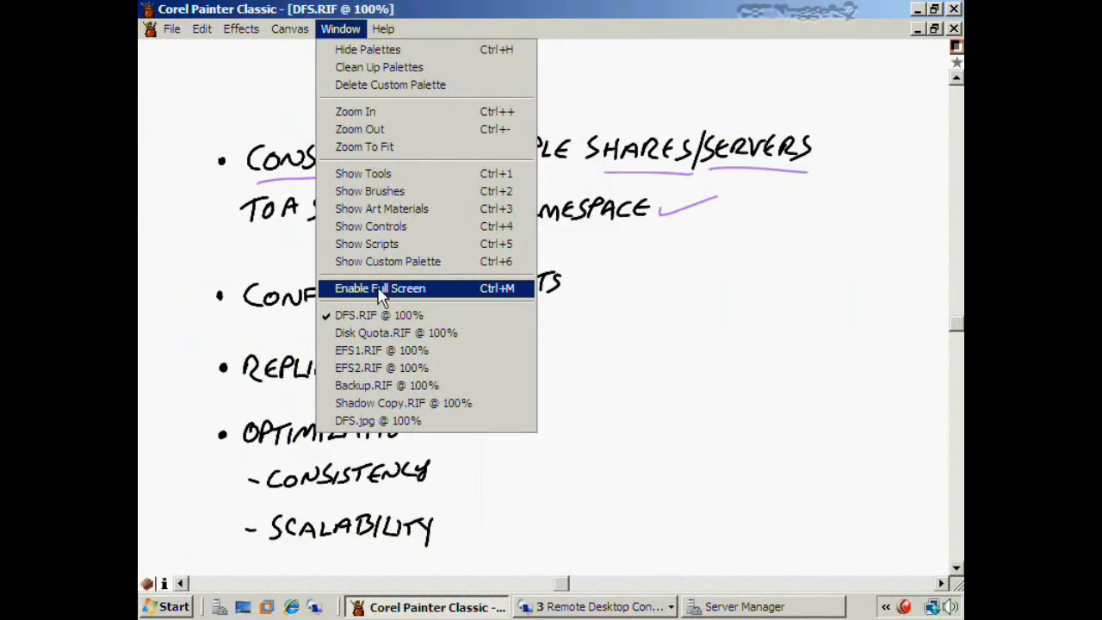
{"action": "left_click", "coordinate": [372, 422]}
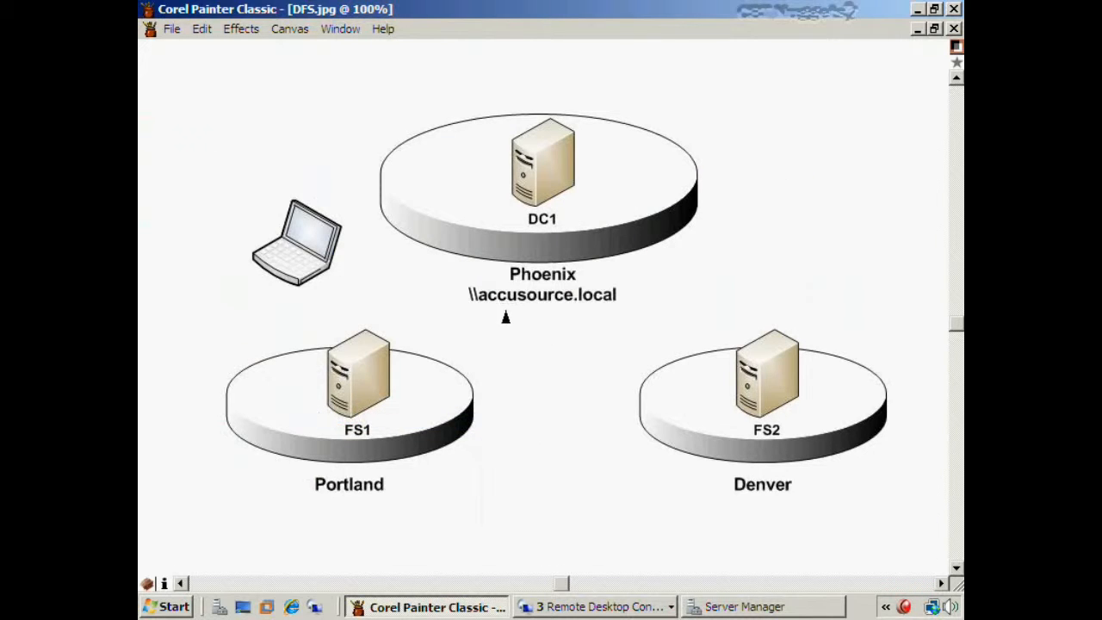
- Underline \\accusource.local and DC1, sketch three folders beneath with arrows to FS2, FS1 and DC1, and write Z: beside the path
{"action": "left_click_drag", "start_coordinate": [484, 312], "coordinate": [616, 310]}
{"action": "left_click_drag", "start_coordinate": [527, 232], "coordinate": [561, 234]}
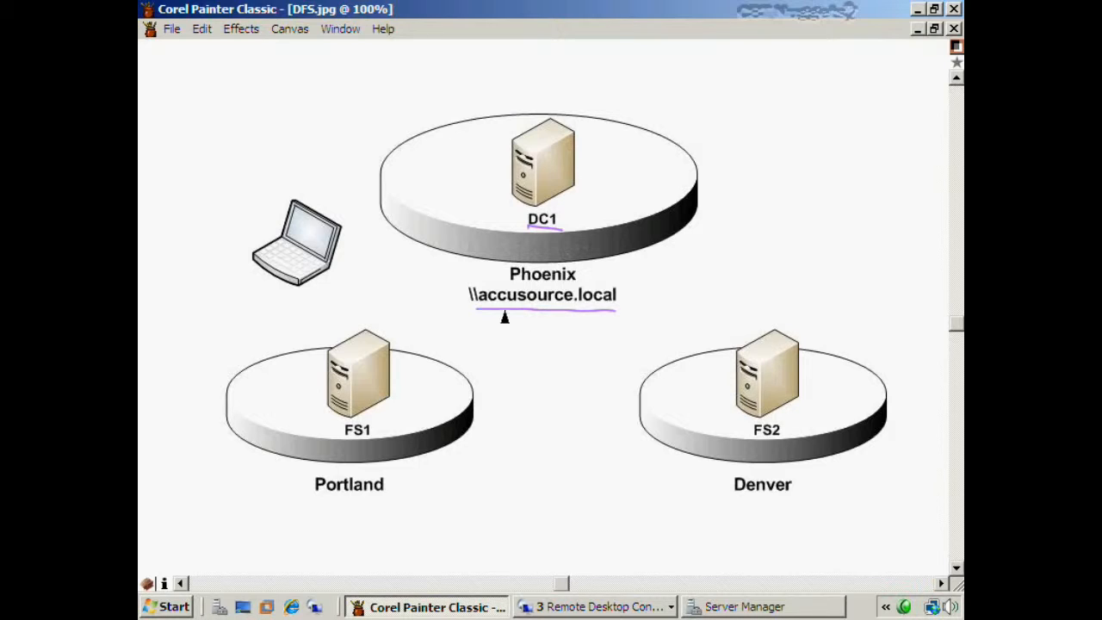
{"action": "mouse_move", "coordinate": [541, 317]}
{"action": "left_mouse_down"}
{"action": "mouse_move", "coordinate": [552, 375]}
{"action": "mouse_move", "coordinate": [582, 352]}
{"action": "mouse_move", "coordinate": [572, 338]}
{"action": "mouse_move", "coordinate": [557, 350]}
{"action": "mouse_move", "coordinate": [720, 361]}
{"action": "mouse_move", "coordinate": [711, 384]}
{"action": "left_mouse_up"}
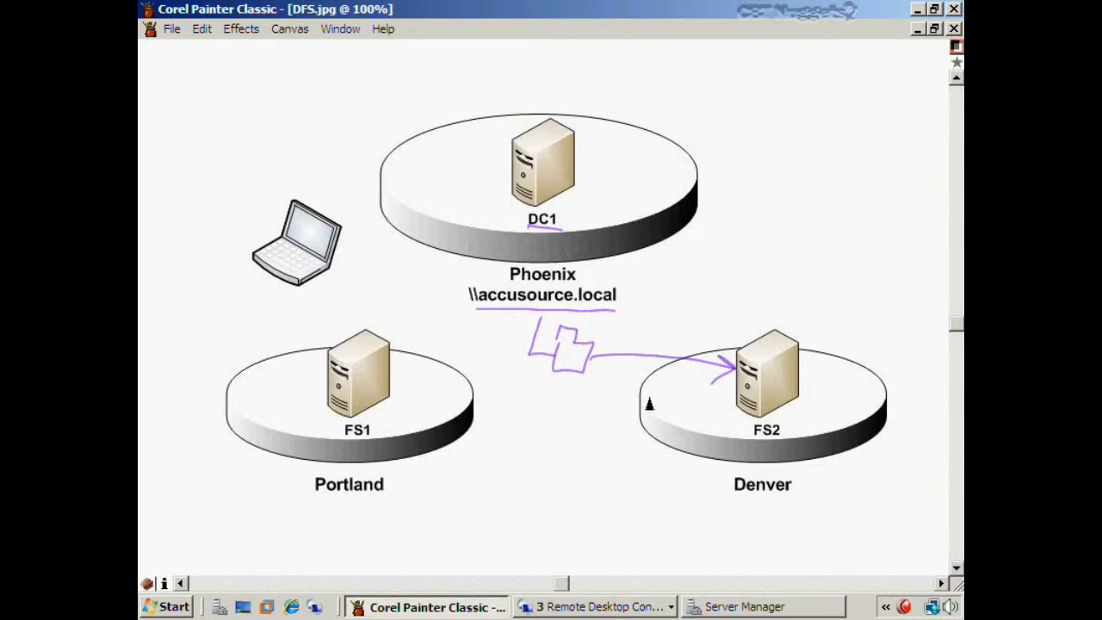
{"action": "mouse_move", "coordinate": [528, 355]}
{"action": "left_mouse_down"}
{"action": "mouse_move", "coordinate": [525, 428]}
{"action": "mouse_move", "coordinate": [570, 422]}
{"action": "mouse_move", "coordinate": [595, 450]}
{"action": "mouse_move", "coordinate": [581, 405]}
{"action": "mouse_move", "coordinate": [401, 359]}
{"action": "mouse_move", "coordinate": [415, 366]}
{"action": "left_mouse_up"}
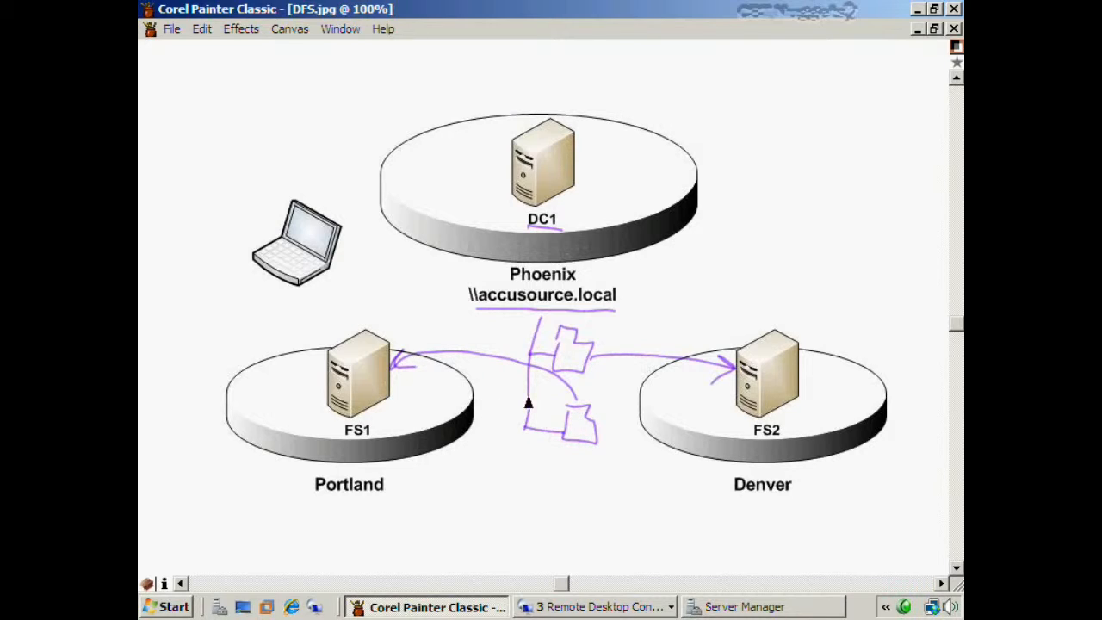
{"action": "left_click_drag", "start_coordinate": [416, 291], "coordinate": [431, 303]}
{"action": "left_click", "coordinate": [443, 293]}
{"action": "left_click", "coordinate": [443, 299]}
{"action": "mouse_move", "coordinate": [523, 430]}
{"action": "left_mouse_down"}
{"action": "mouse_move", "coordinate": [521, 464]}
{"action": "mouse_move", "coordinate": [567, 518]}
{"action": "mouse_move", "coordinate": [591, 522]}
{"action": "mouse_move", "coordinate": [573, 504]}
{"action": "mouse_move", "coordinate": [571, 521]}
{"action": "mouse_move", "coordinate": [575, 481]}
{"action": "mouse_move", "coordinate": [570, 499]}
{"action": "mouse_move", "coordinate": [627, 479]}
{"action": "mouse_move", "coordinate": [621, 259]}
{"action": "mouse_move", "coordinate": [597, 215]}
{"action": "mouse_move", "coordinate": [575, 233]}
{"action": "left_mouse_up"}
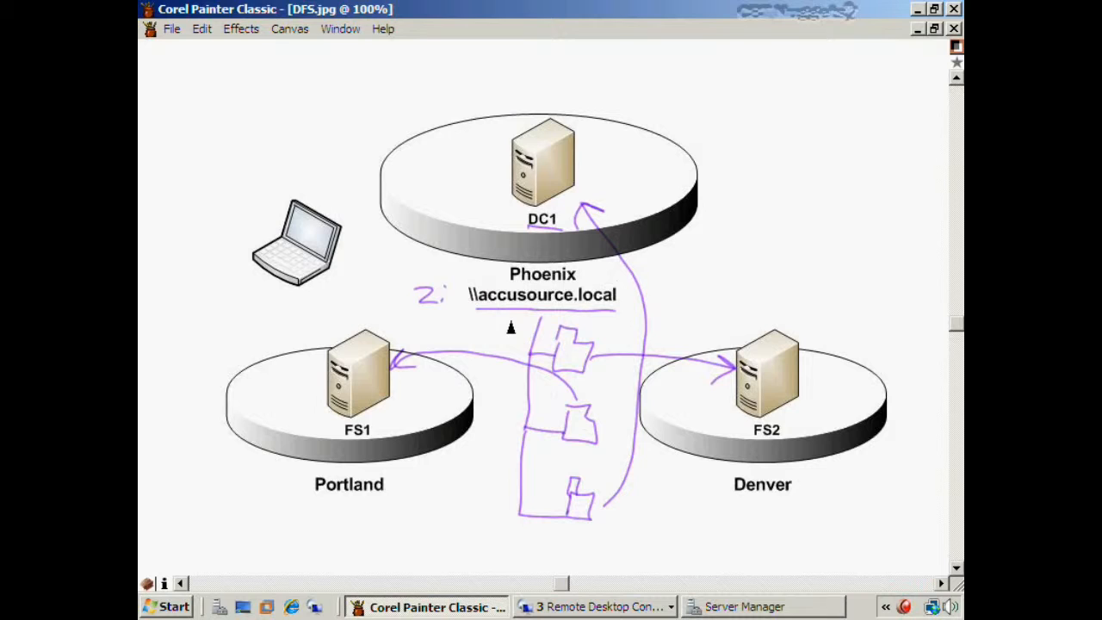
- Revert DFS.jpg to its saved version, discarding the purple annotations
{"action": "left_click", "coordinate": [175, 28]}
{"action": "left_click", "coordinate": [195, 191]}
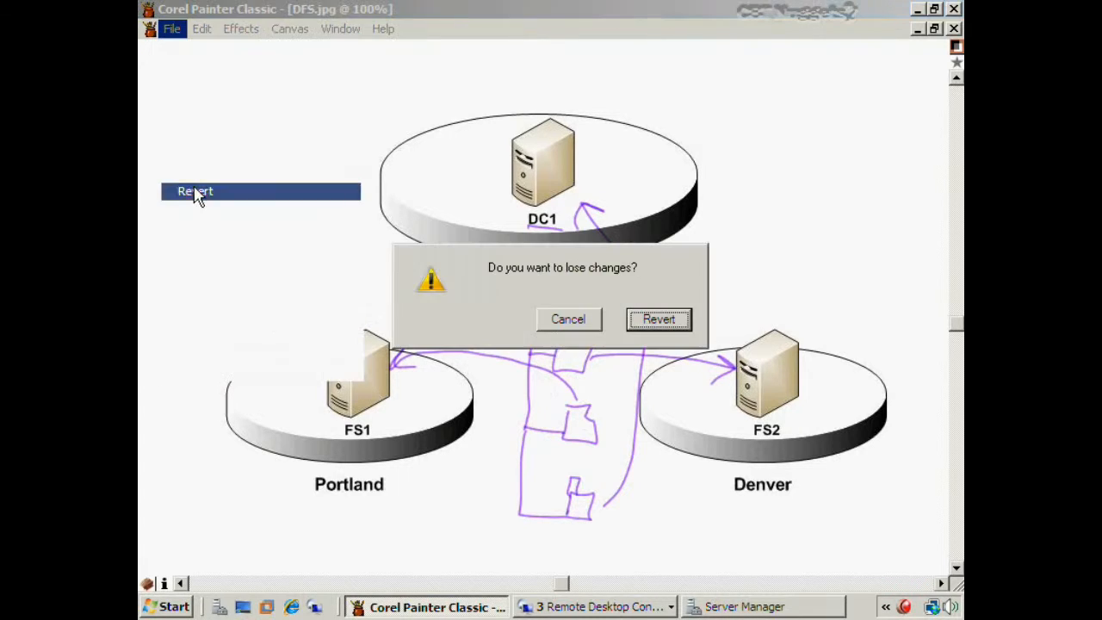
{"action": "left_click", "coordinate": [663, 320]}
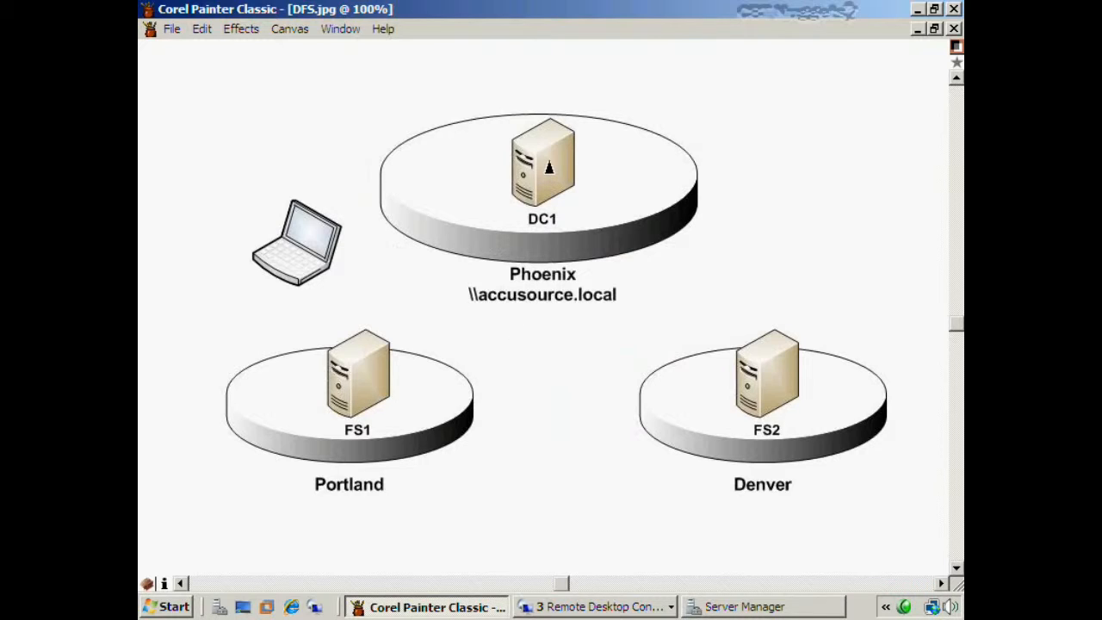
- Sketch folders on DC1 and FS1 and draw links between Phoenix, Portland and Denver, labelling the Portland–Phoenix link with an underlined 512
{"action": "mouse_move", "coordinate": [548, 162]}
{"action": "left_mouse_down"}
{"action": "mouse_move", "coordinate": [550, 193]}
{"action": "mouse_move", "coordinate": [575, 183]}
{"action": "mouse_move", "coordinate": [565, 155]}
{"action": "mouse_move", "coordinate": [551, 163]}
{"action": "left_mouse_up"}
{"action": "mouse_move", "coordinate": [398, 351]}
{"action": "left_mouse_down"}
{"action": "mouse_move", "coordinate": [422, 296]}
{"action": "mouse_move", "coordinate": [471, 257]}
{"action": "left_mouse_up"}
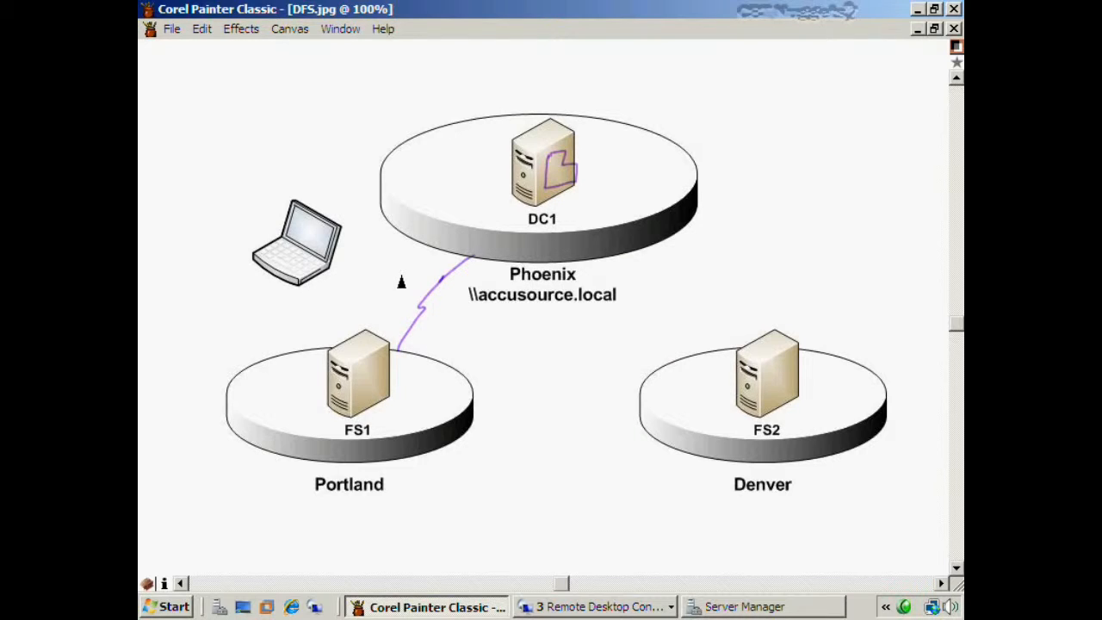
{"action": "mouse_move", "coordinate": [378, 277]}
{"action": "left_mouse_down"}
{"action": "mouse_move", "coordinate": [374, 294]}
{"action": "mouse_move", "coordinate": [393, 274]}
{"action": "left_mouse_up"}
{"action": "mouse_move", "coordinate": [396, 277]}
{"action": "left_mouse_down"}
{"action": "mouse_move", "coordinate": [392, 294]}
{"action": "mouse_move", "coordinate": [412, 287]}
{"action": "left_mouse_up"}
{"action": "left_click_drag", "start_coordinate": [371, 304], "coordinate": [405, 302]}
{"action": "mouse_move", "coordinate": [355, 372]}
{"action": "left_mouse_down"}
{"action": "mouse_move", "coordinate": [354, 389]}
{"action": "mouse_move", "coordinate": [379, 400]}
{"action": "mouse_move", "coordinate": [372, 366]}
{"action": "mouse_move", "coordinate": [356, 371]}
{"action": "left_mouse_up"}
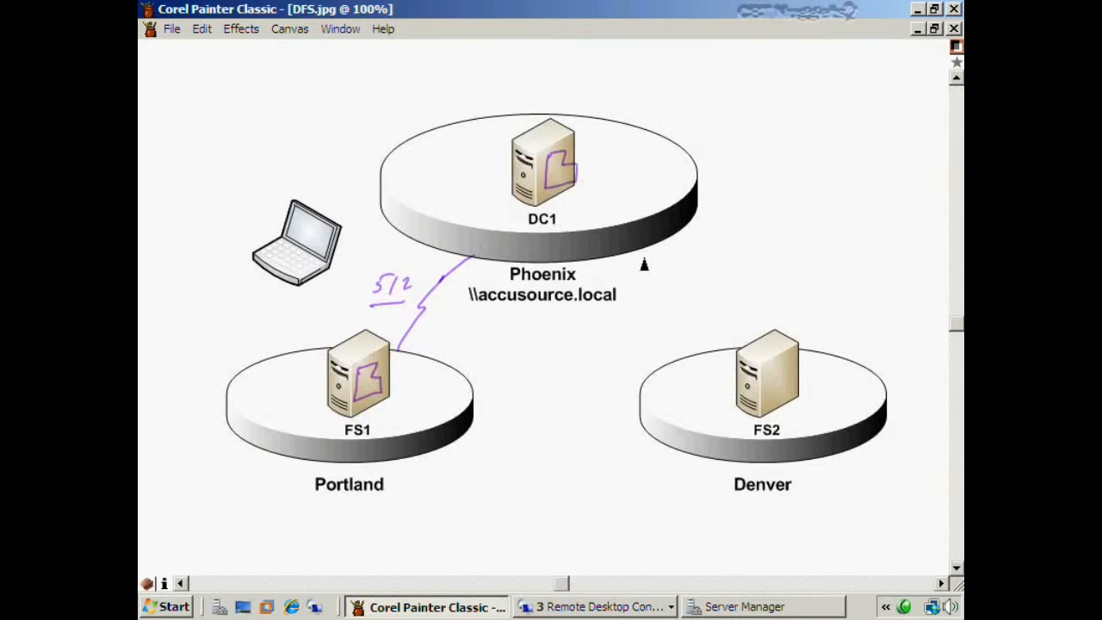
{"action": "mouse_move", "coordinate": [716, 353]}
{"action": "left_mouse_down"}
{"action": "mouse_move", "coordinate": [693, 308]}
{"action": "mouse_move", "coordinate": [595, 205]}
{"action": "left_mouse_up"}
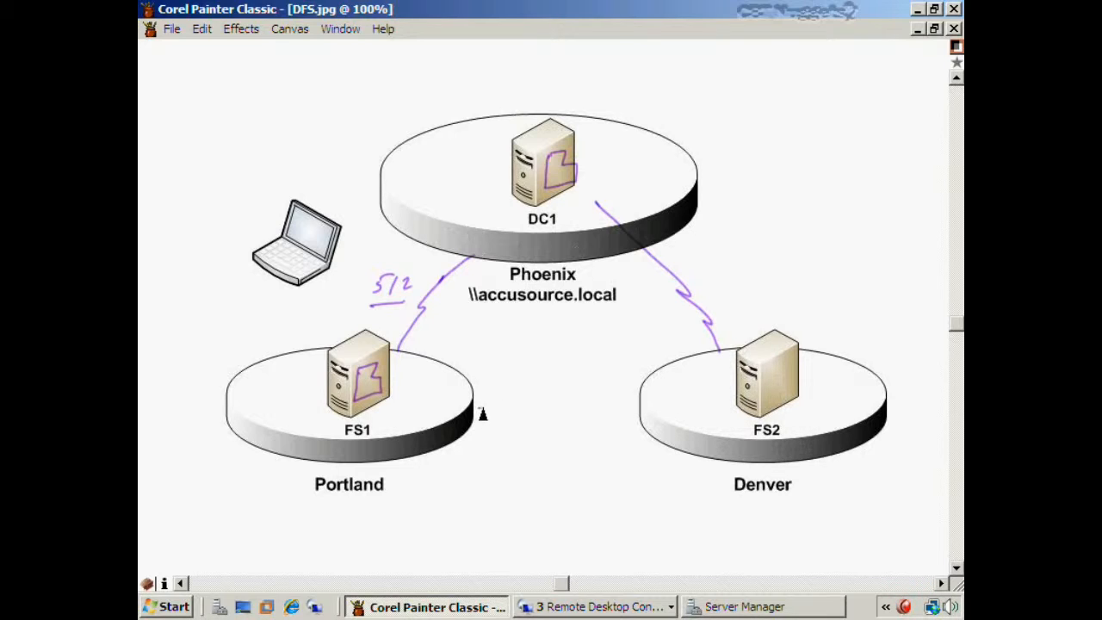
{"action": "left_click_drag", "start_coordinate": [479, 408], "coordinate": [637, 406]}
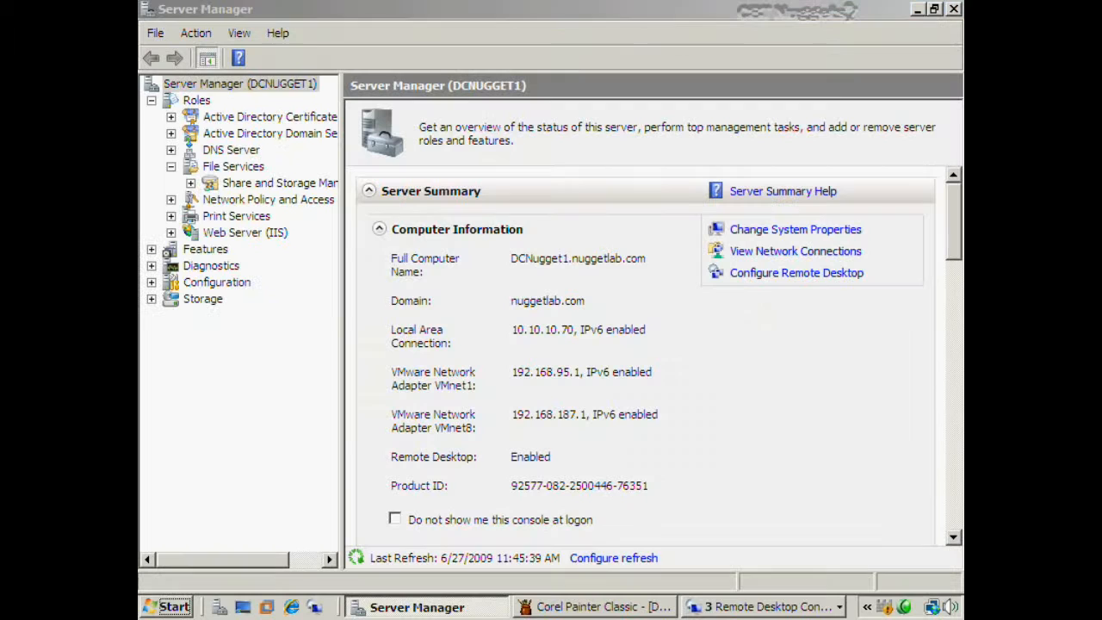
- In Server Manager, start adding role services to File Services and select Distributed File System with DFS Namespaces and DFS Replication
{"action": "left_click", "coordinate": [683, 19]}
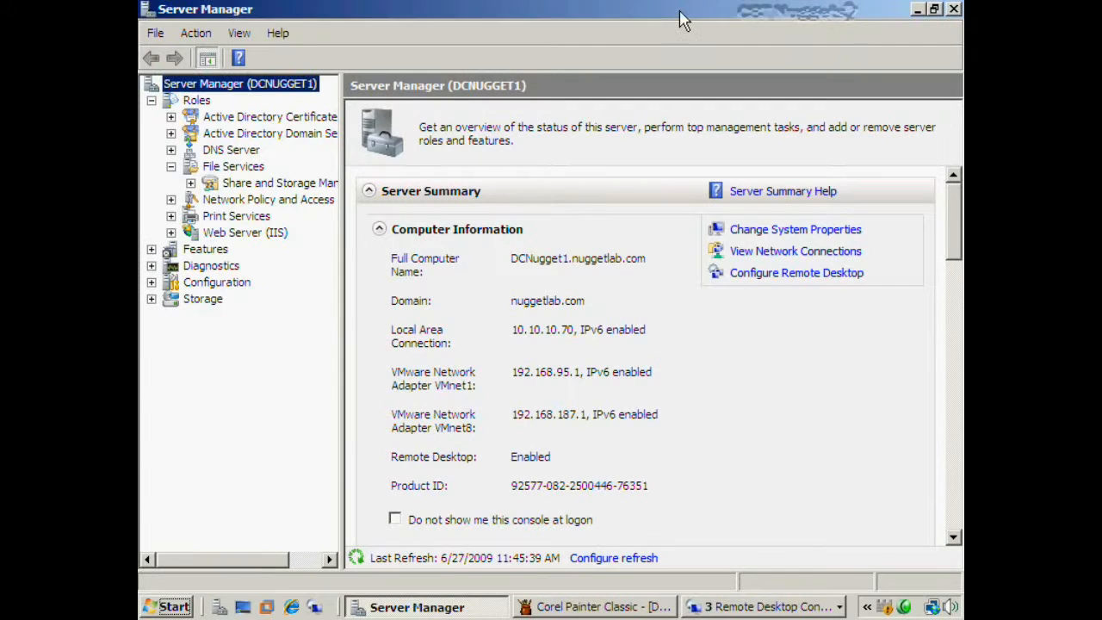
{"action": "left_click", "coordinate": [236, 172]}
{"action": "right_click", "coordinate": [238, 175]}
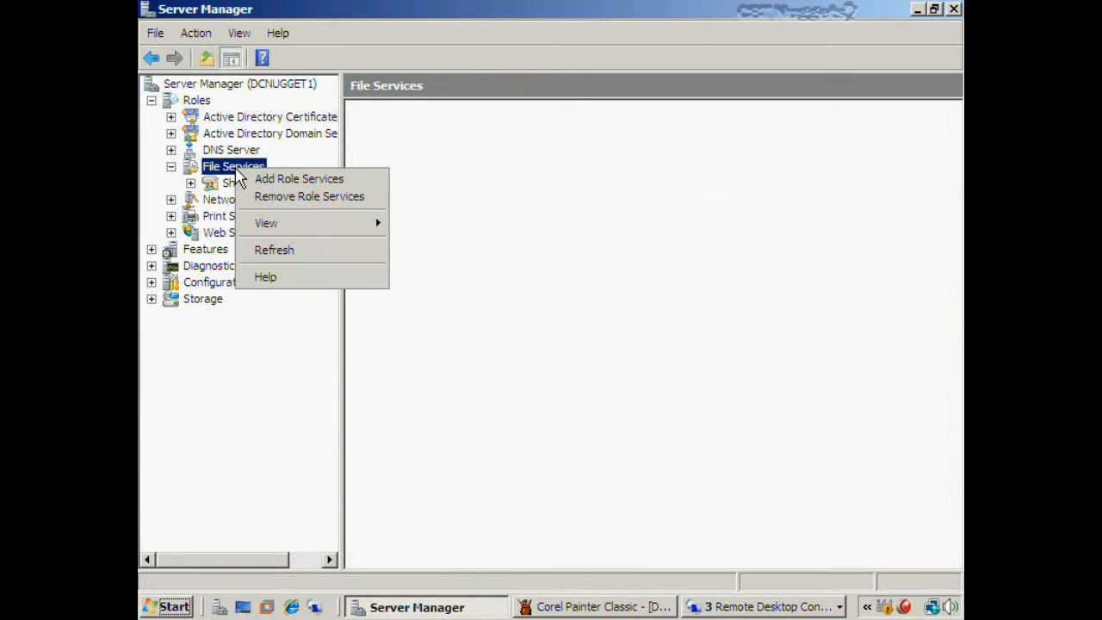
{"action": "left_click", "coordinate": [264, 180]}
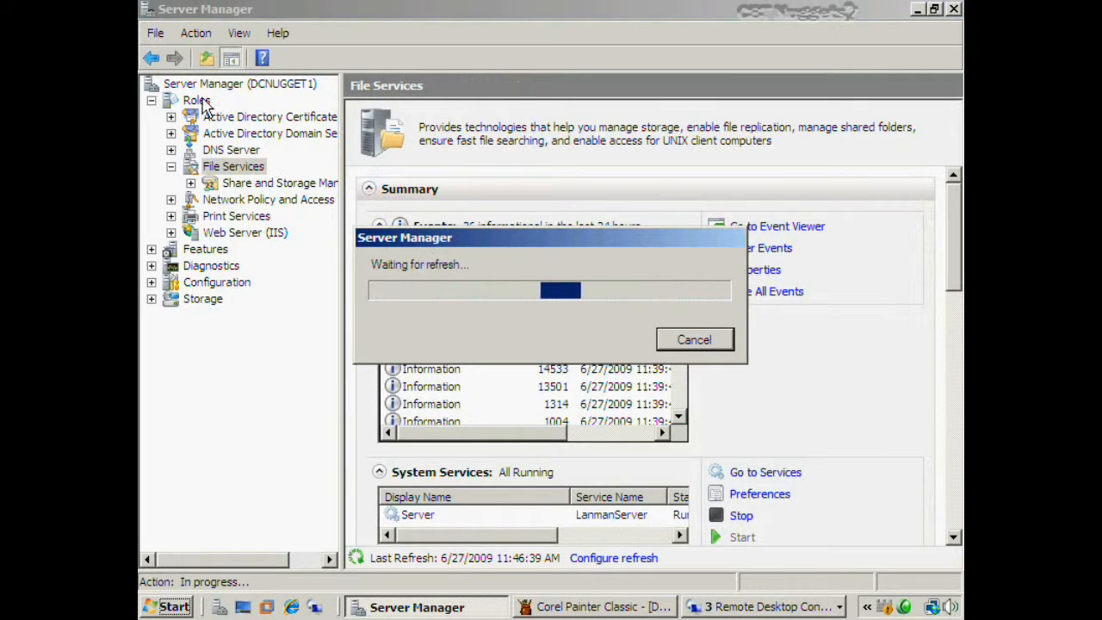
{"action": "left_click", "coordinate": [263, 167]}
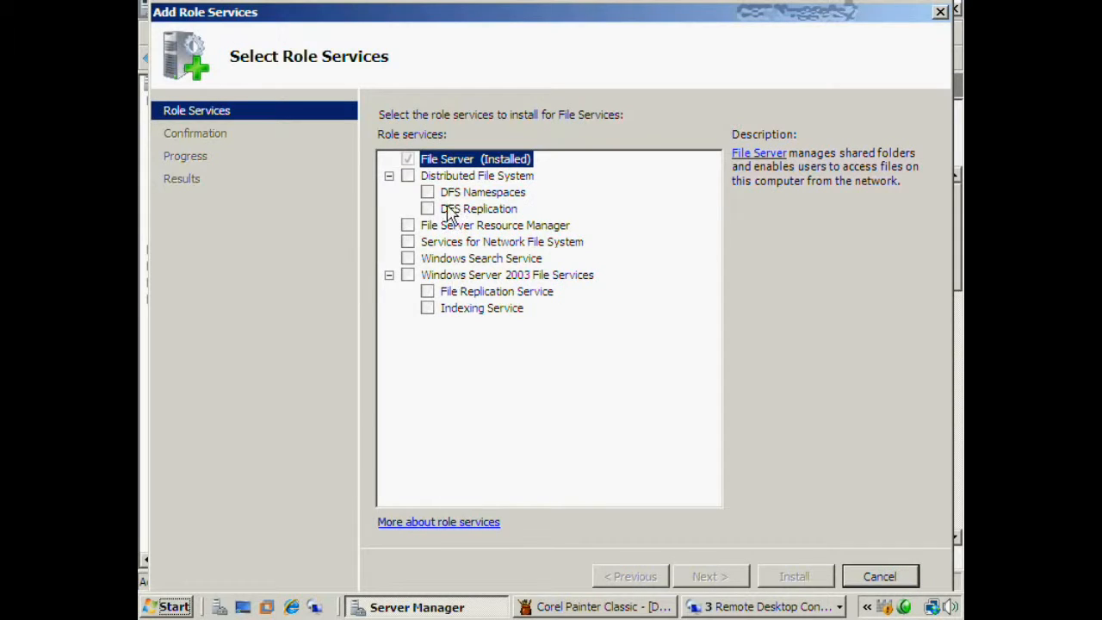
{"action": "left_click", "coordinate": [409, 176]}
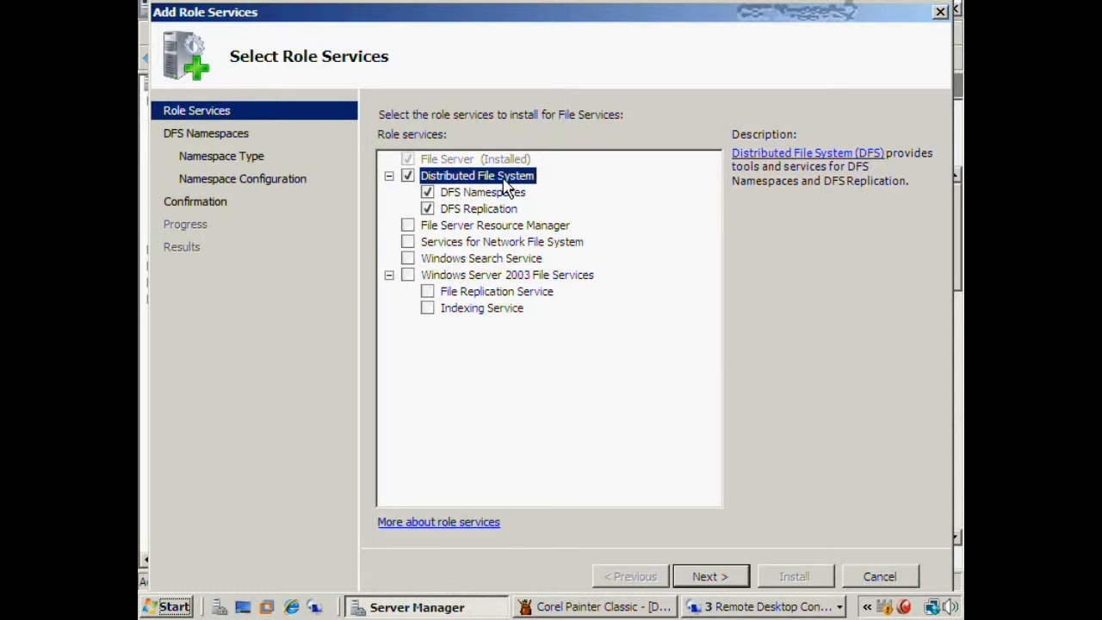
{"action": "left_click", "coordinate": [707, 577]}
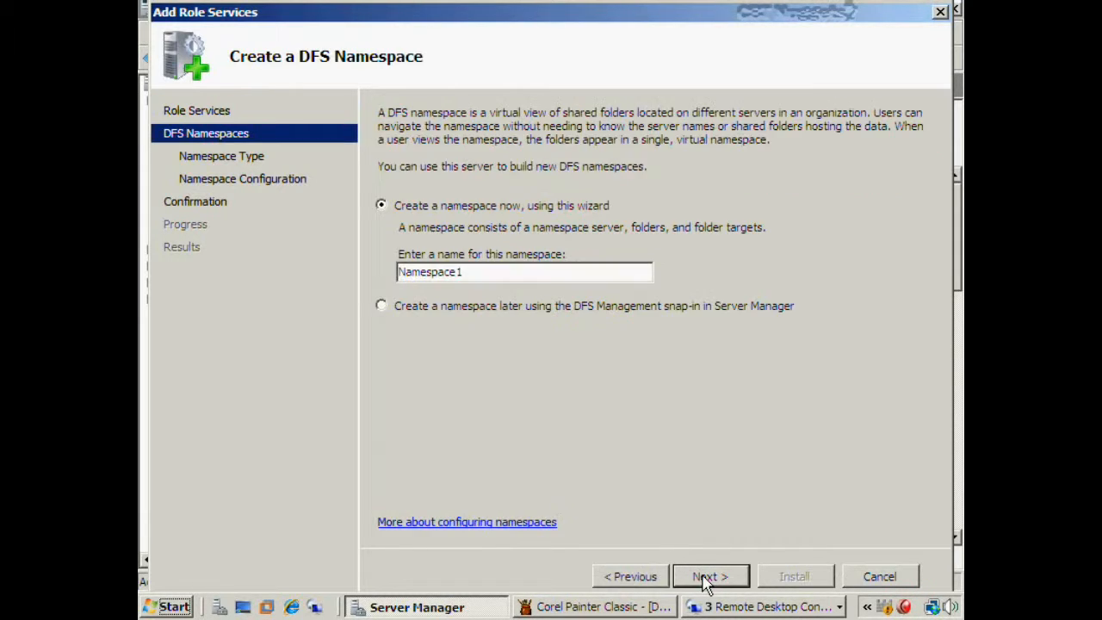
- Name the new DFS namespace Data, keep it domain-based with Windows Server 2008 mode enabled, and select its root in the namespace configuration
{"action": "left_click_drag", "start_coordinate": [464, 270], "coordinate": [336, 260]}
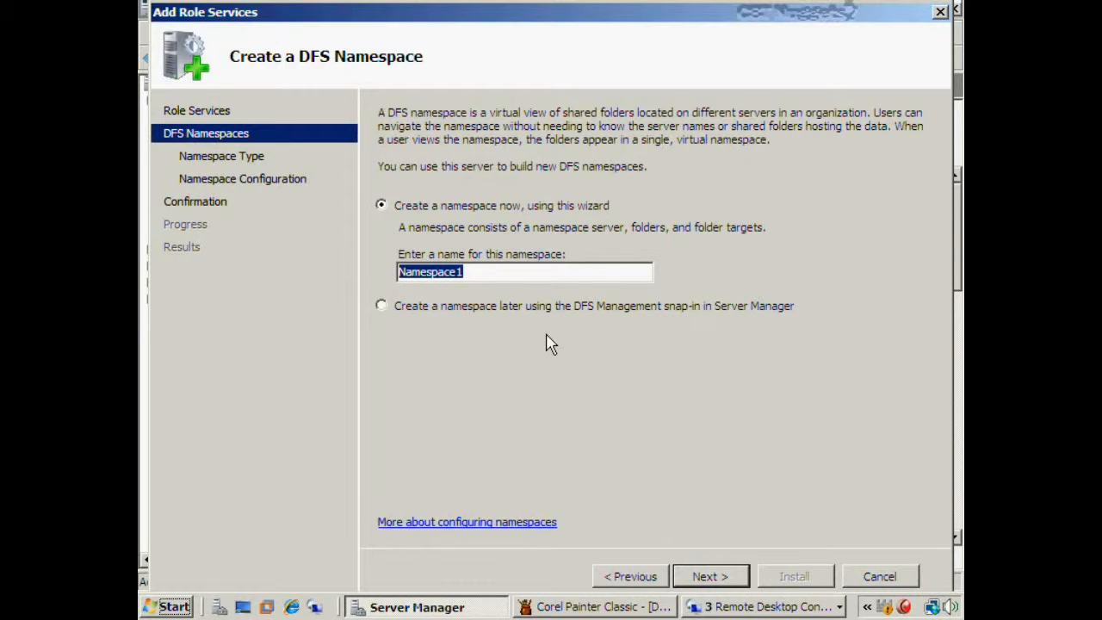
{"action": "type", "text": "Data"}
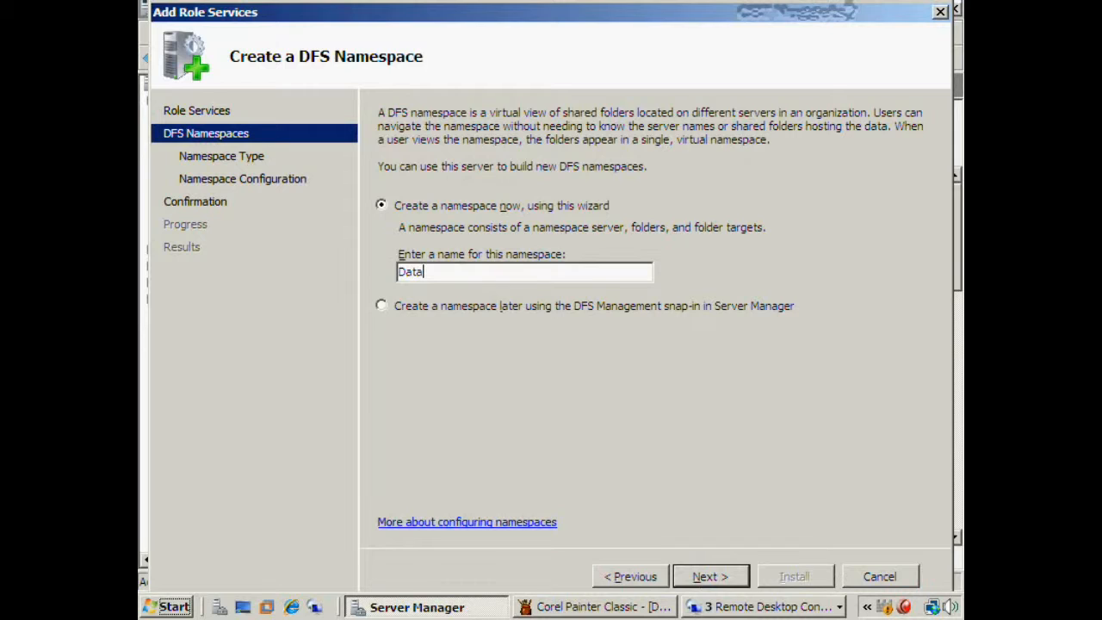
{"action": "left_click", "coordinate": [731, 575]}
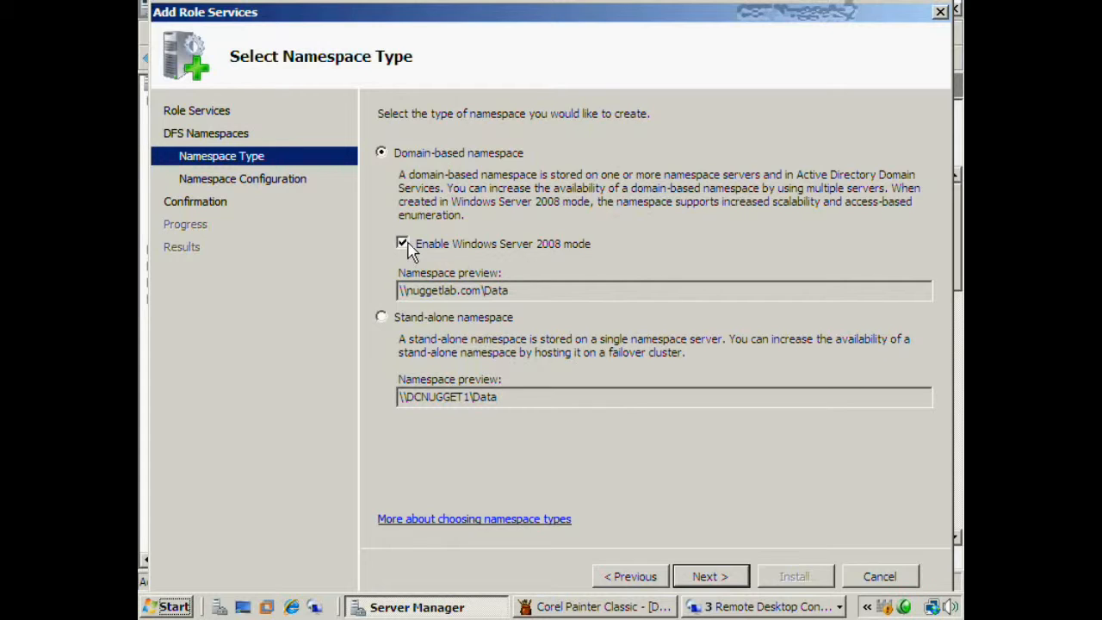
{"action": "left_click", "coordinate": [734, 588]}
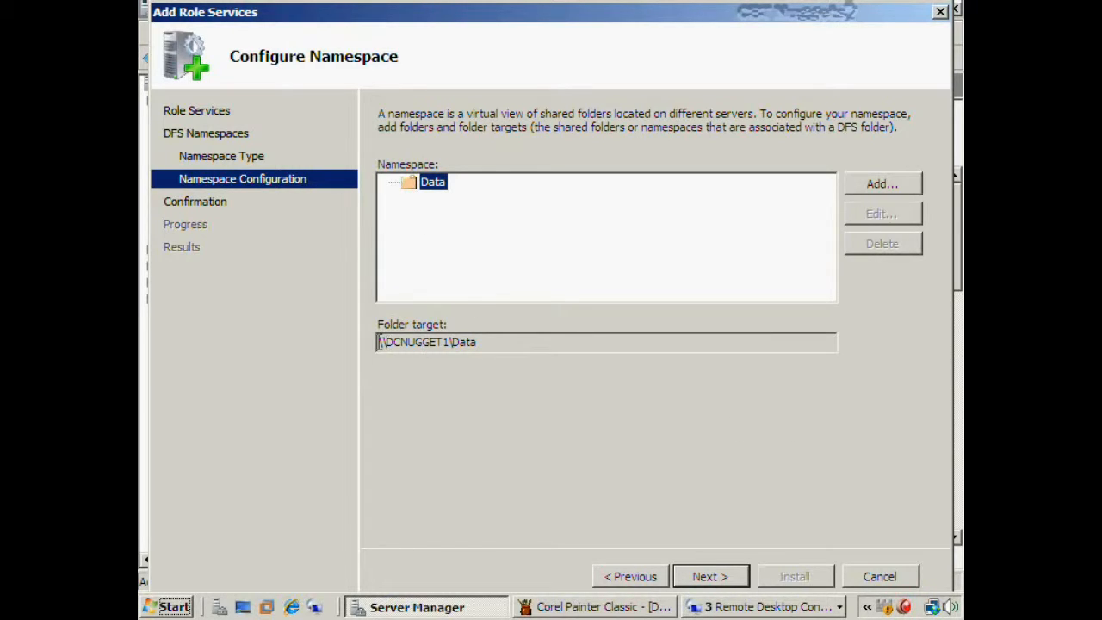
{"action": "left_click_drag", "start_coordinate": [379, 342], "coordinate": [492, 331]}
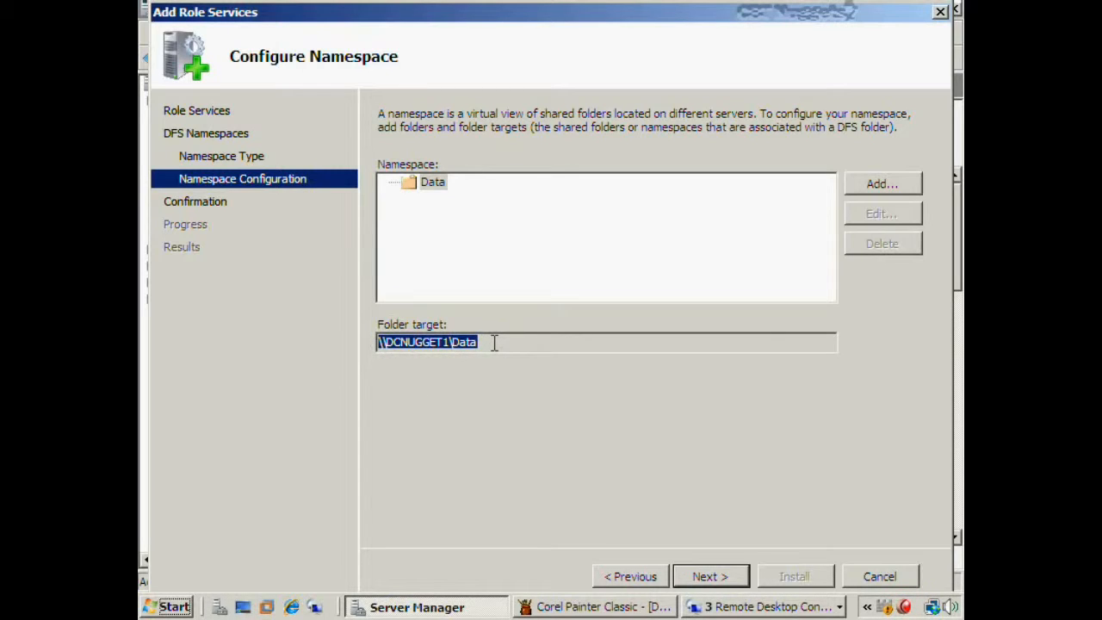
{"action": "left_click", "coordinate": [431, 183]}
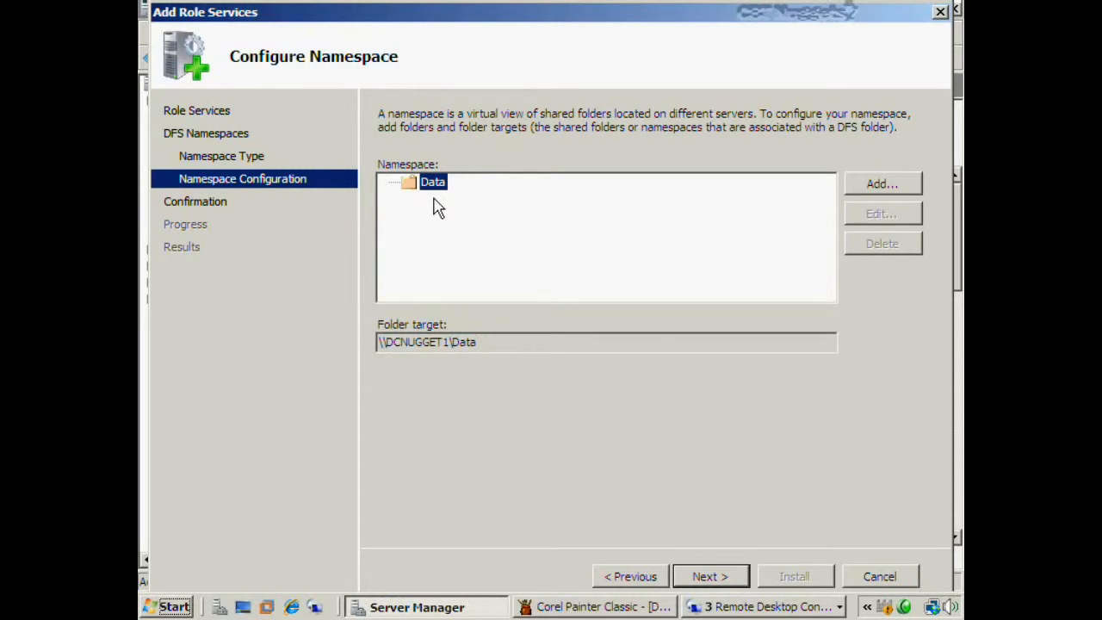
- Add the DCNugget1Share shared folder from server DCNUGGET1 as a folder in the Data namespace
{"action": "left_click", "coordinate": [870, 188]}
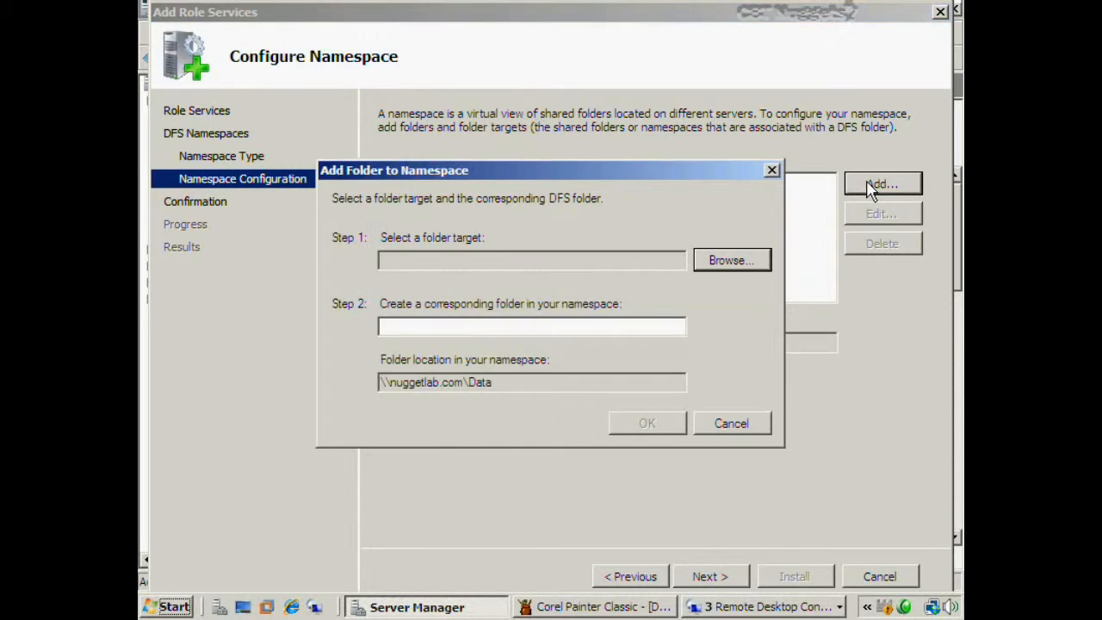
{"action": "left_click", "coordinate": [727, 262]}
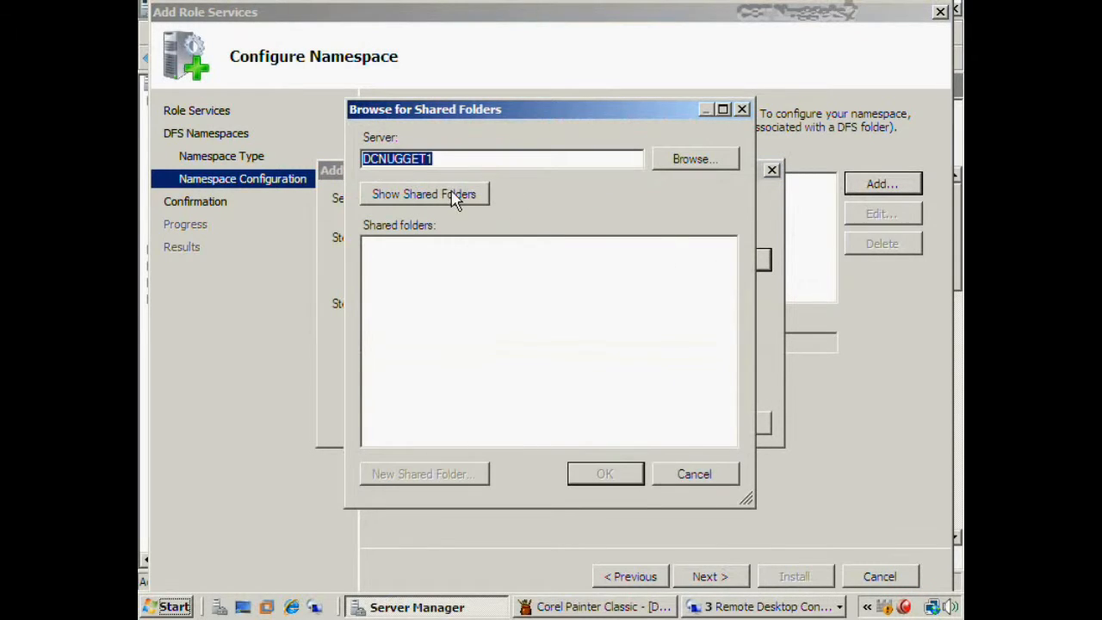
{"action": "left_click", "coordinate": [455, 197]}
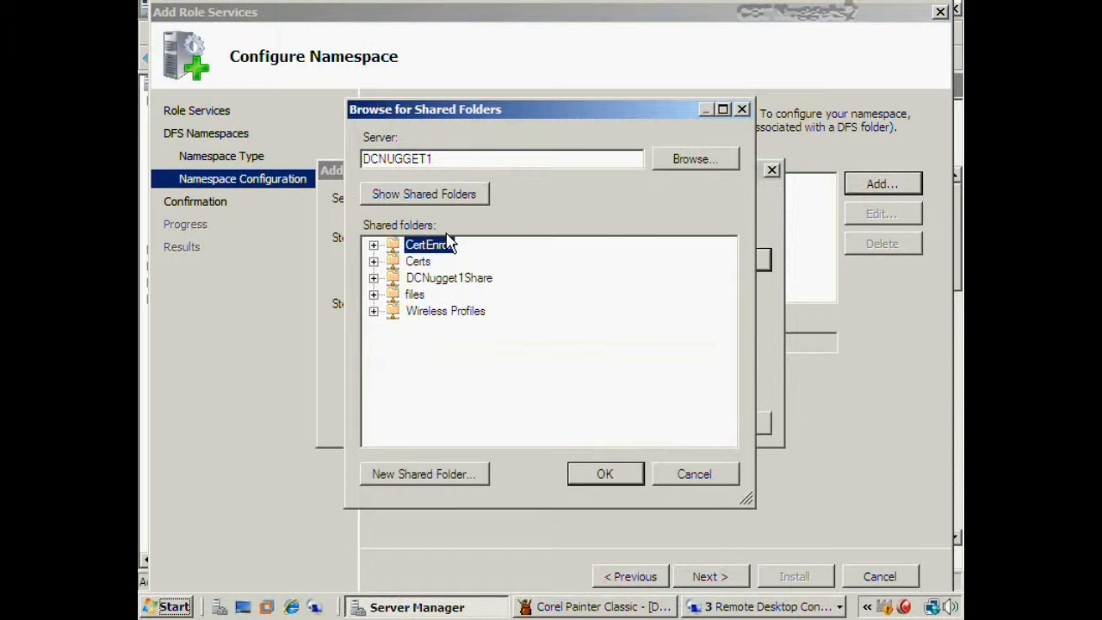
{"action": "left_click", "coordinate": [446, 277]}
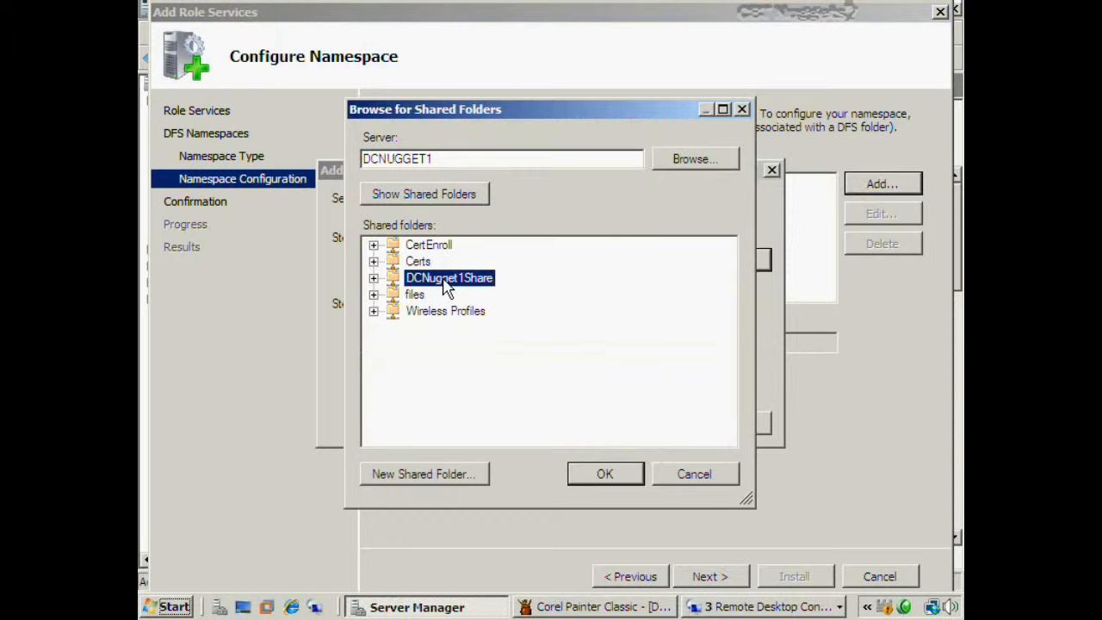
{"action": "left_click", "coordinate": [599, 473]}
{"action": "left_click", "coordinate": [647, 425]}
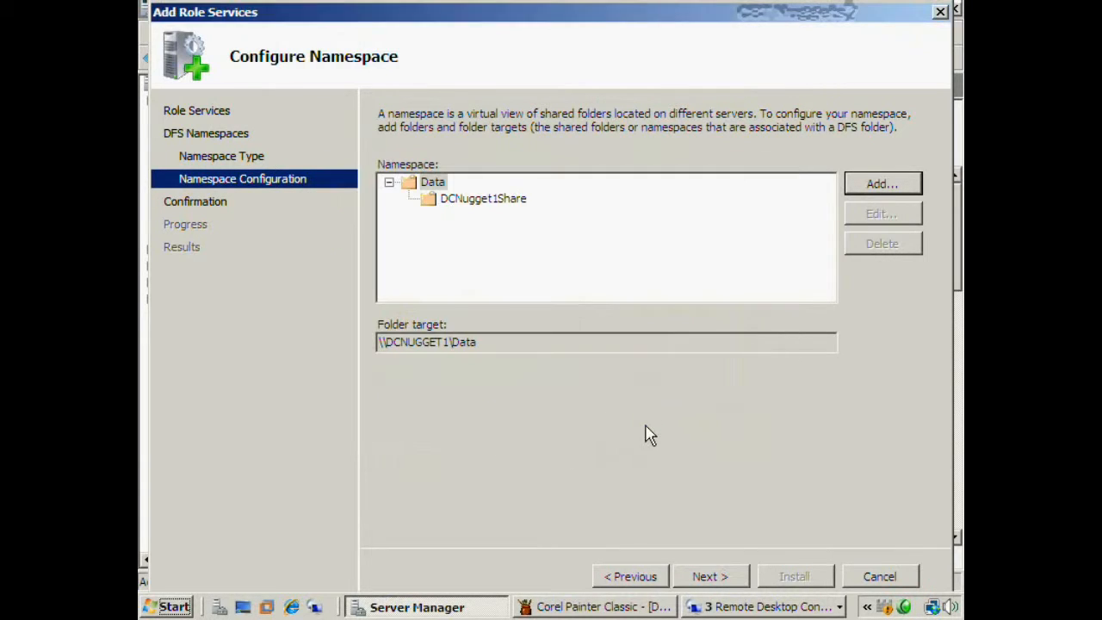
- Add the Nugget2Files shared folder from server Nugget2 as a second folder in the Data namespace
{"action": "left_click", "coordinate": [873, 185]}
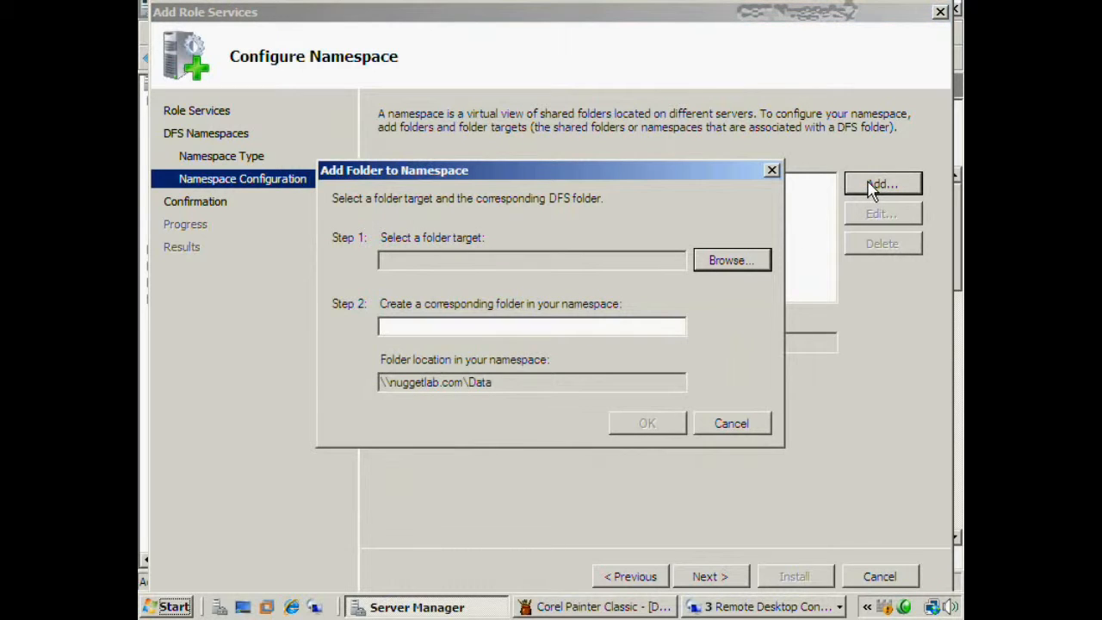
{"action": "left_click", "coordinate": [763, 260]}
{"action": "left_click", "coordinate": [462, 163]}
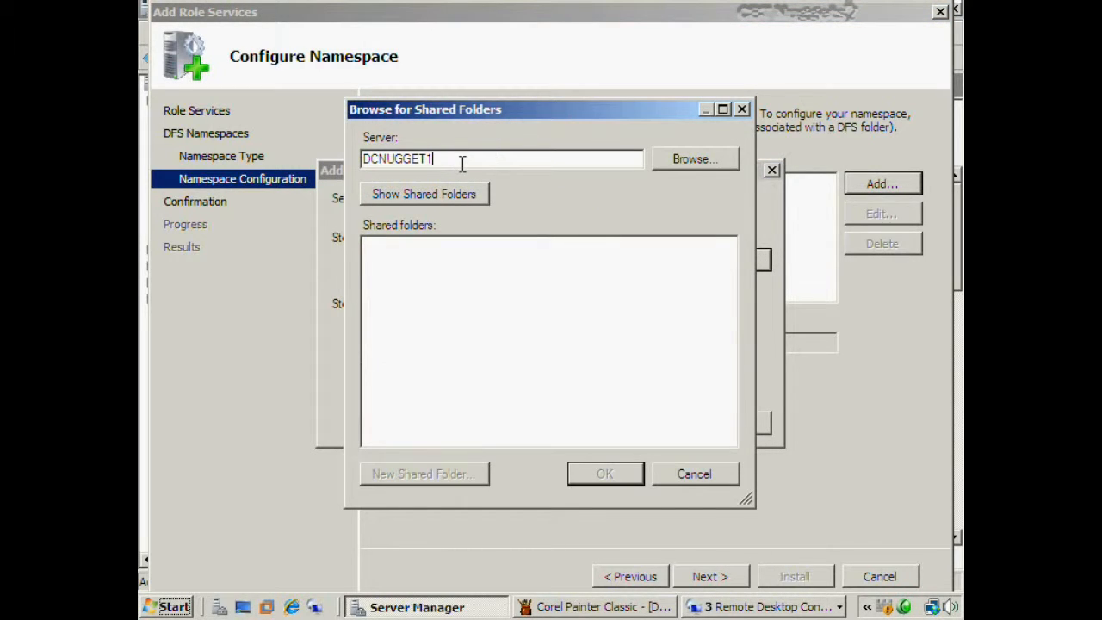
{"action": "double_click", "coordinate": [463, 163]}
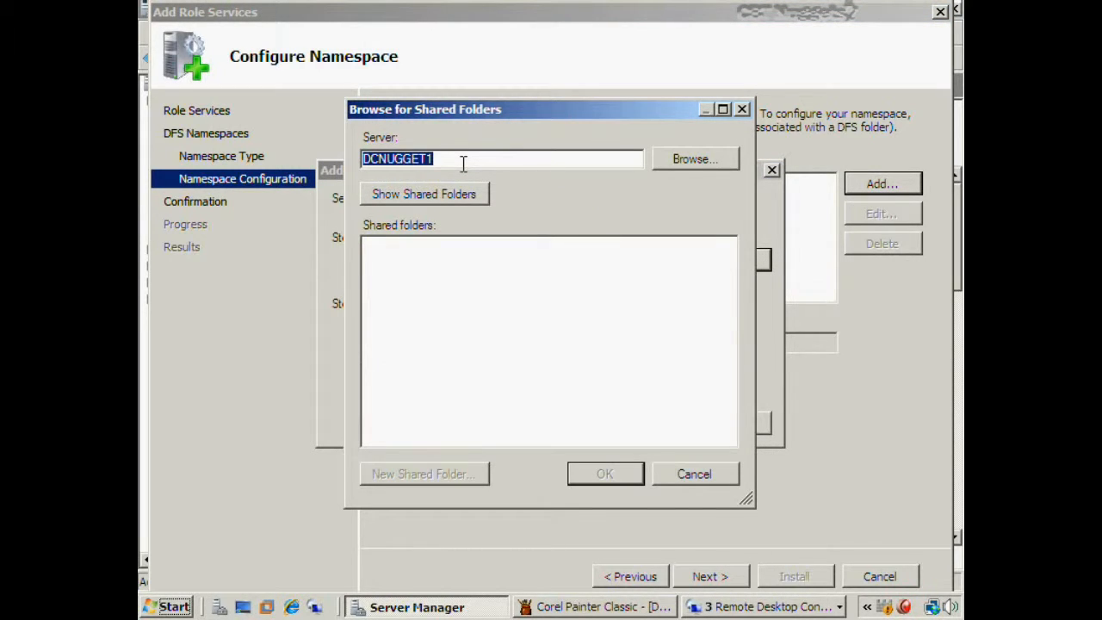
{"action": "type", "text": "Nugget2"}
{"action": "key", "text": "Return"}
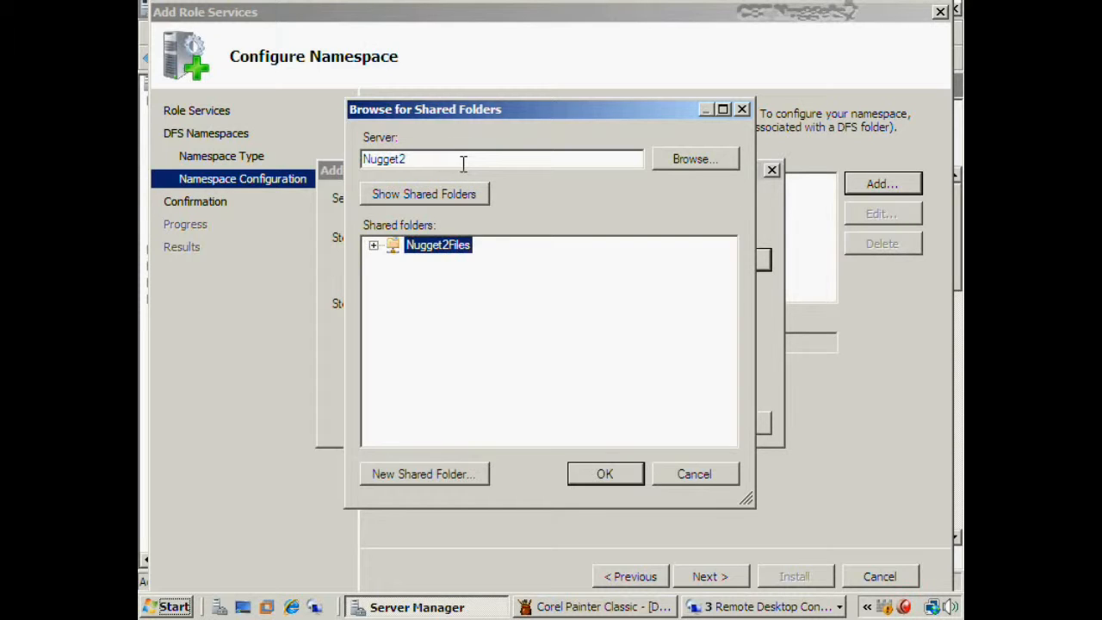
{"action": "left_click", "coordinate": [373, 246]}
{"action": "left_click", "coordinate": [605, 473]}
{"action": "left_click", "coordinate": [646, 423]}
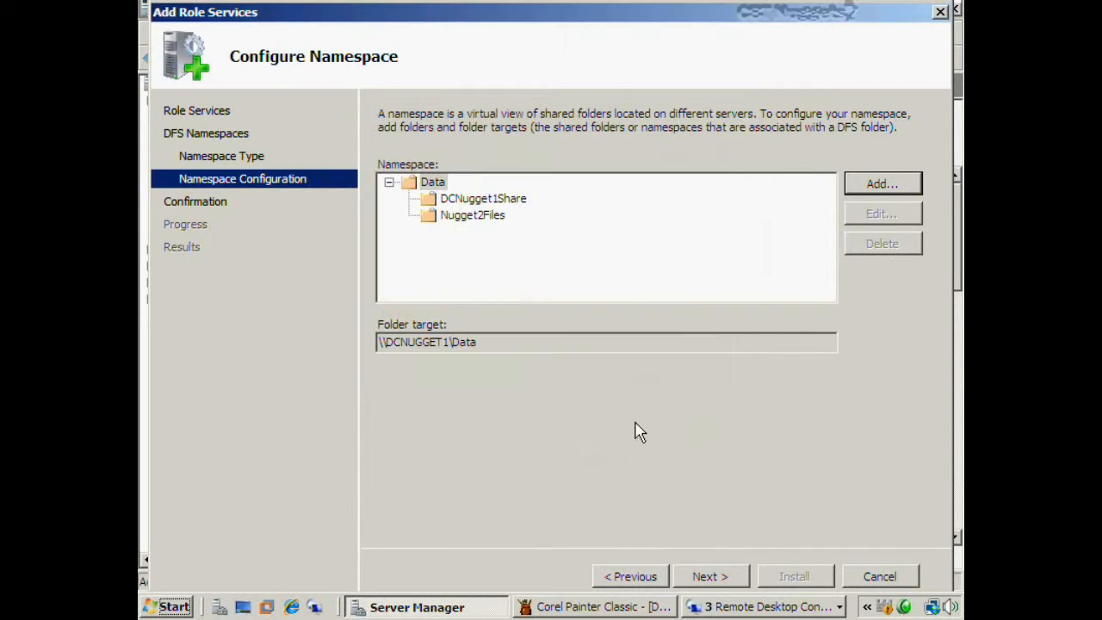
- Compare the folder targets of the Data root, DCNugget1Share and Nugget2Files in the namespace configuration
{"action": "left_click", "coordinate": [431, 184]}
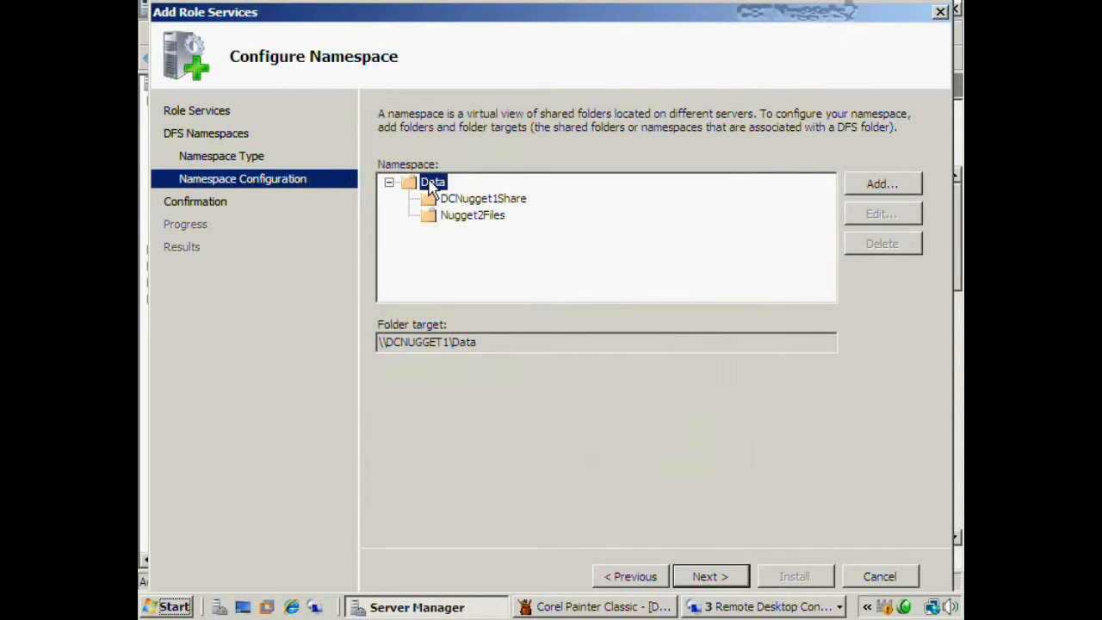
{"action": "left_click", "coordinate": [465, 200]}
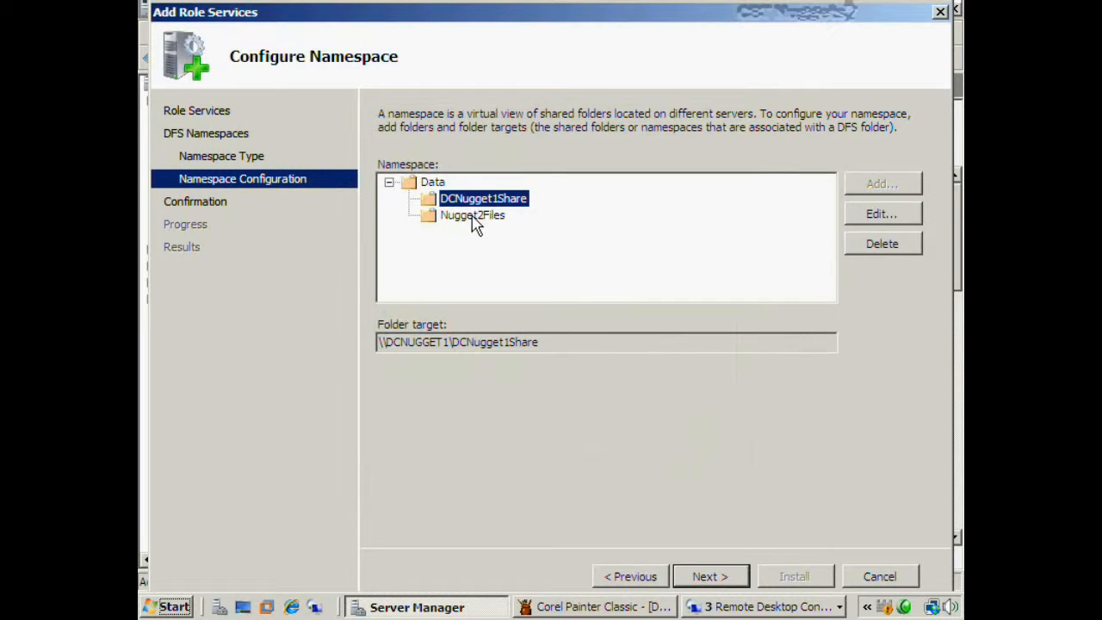
{"action": "left_click", "coordinate": [476, 224]}
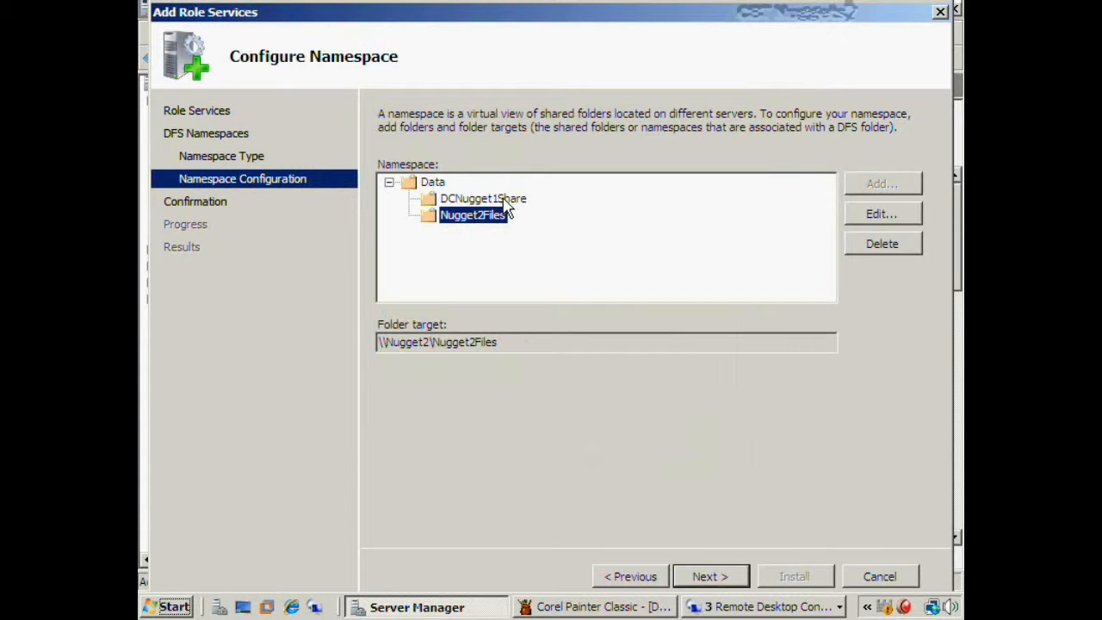
{"action": "left_click", "coordinate": [509, 200]}
{"action": "left_click", "coordinate": [507, 217]}
{"action": "left_click", "coordinate": [501, 200]}
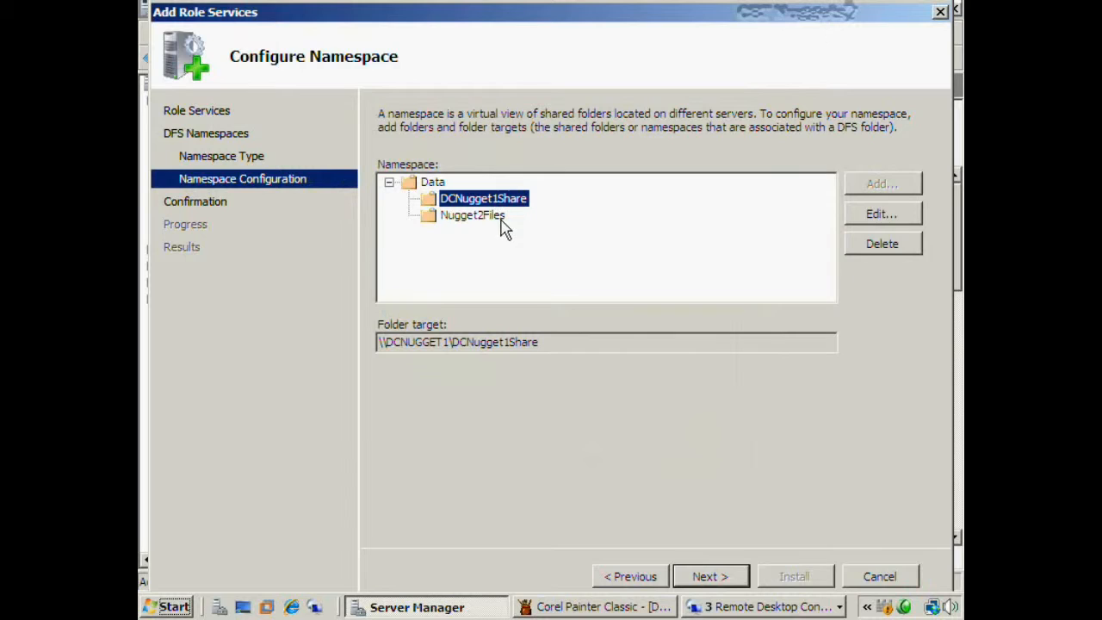
{"action": "left_click", "coordinate": [502, 216]}
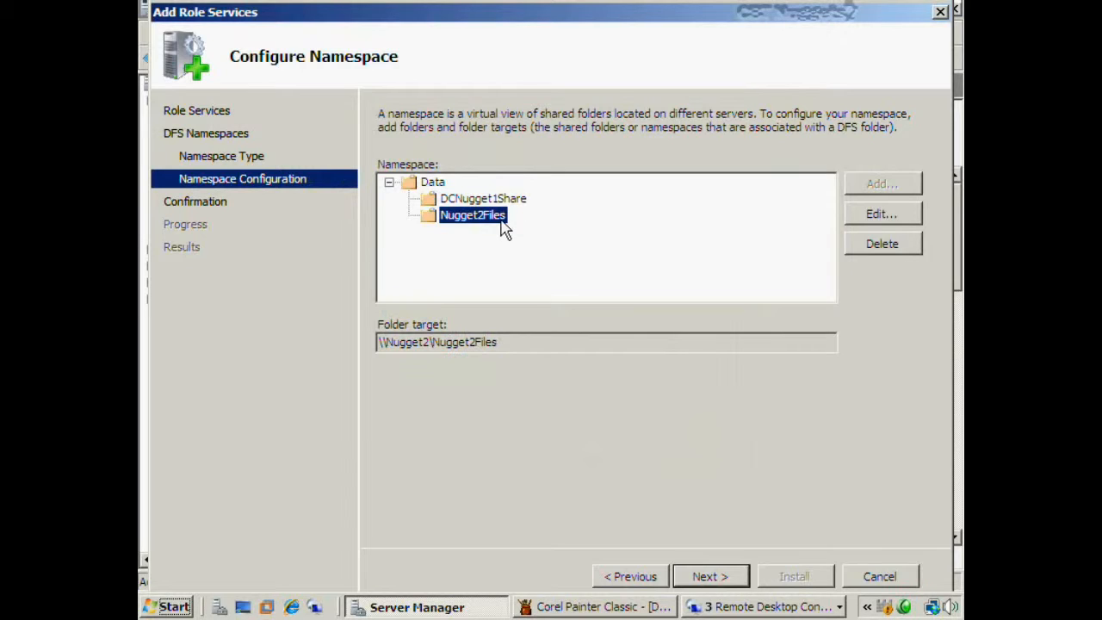
- Install the configured DFS role services and display the \\nuggetlab.com\Data namespace under DFS Management
{"action": "left_click", "coordinate": [720, 579]}
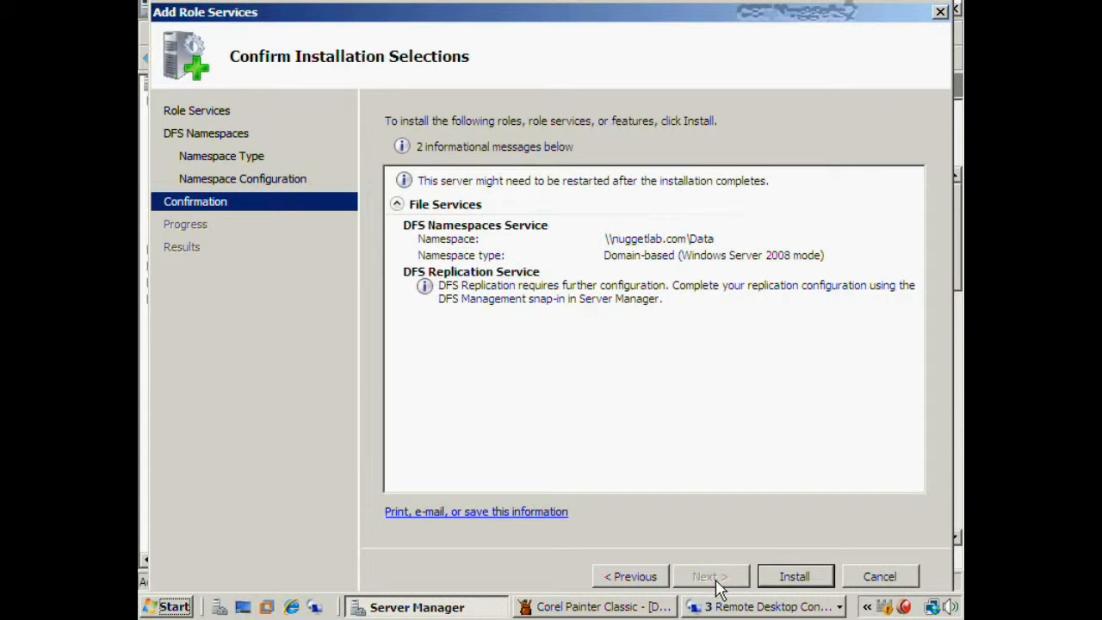
{"action": "left_click", "coordinate": [795, 577]}
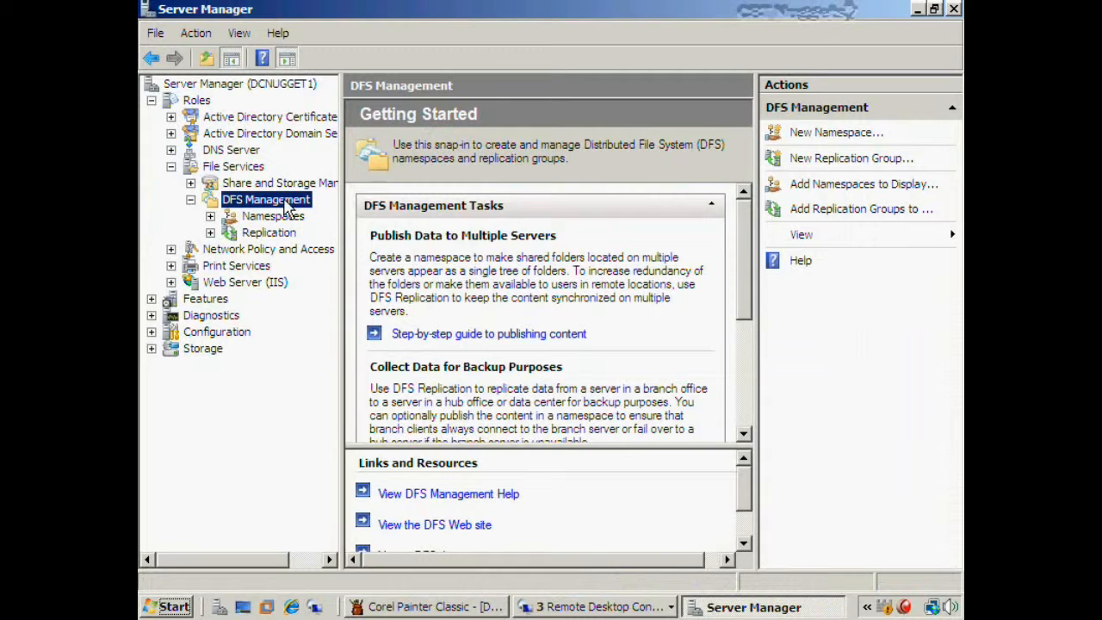
{"action": "left_click", "coordinate": [276, 216]}
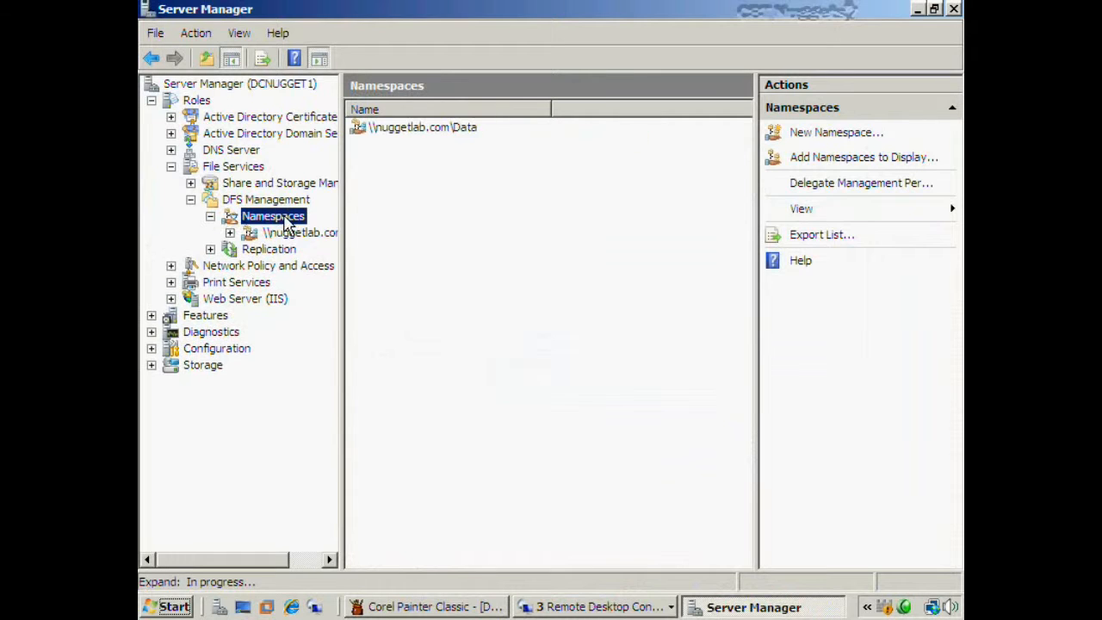
{"action": "left_click", "coordinate": [315, 240]}
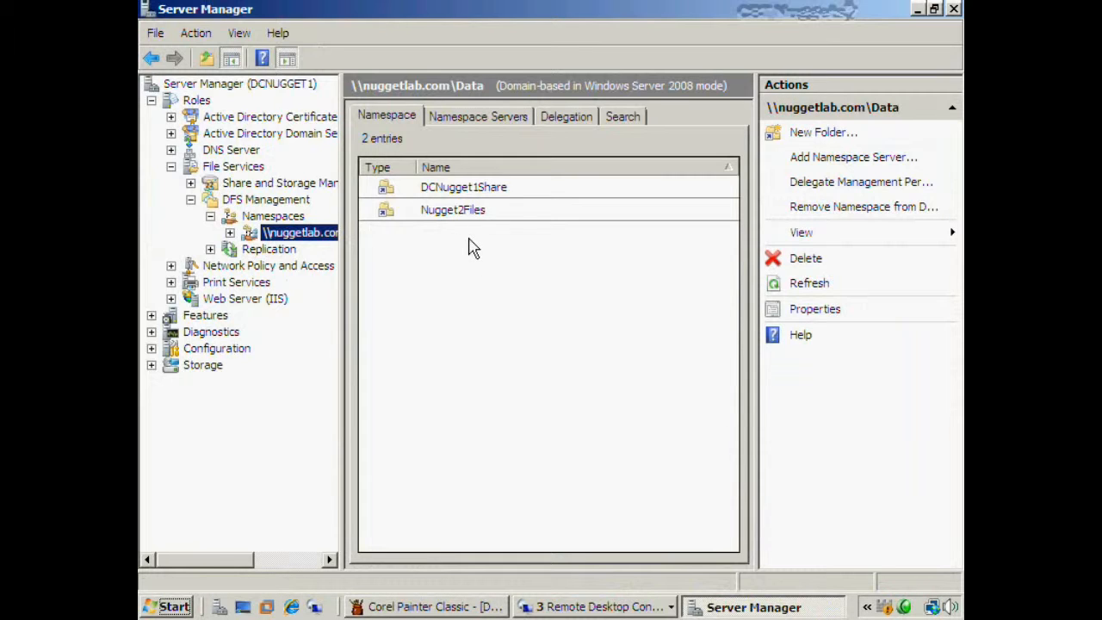
- In Command Prompt, map the next free drive letter with "net use * \\dcnugget1\data", then exit the prompt
{"action": "left_click", "coordinate": [161, 609]}
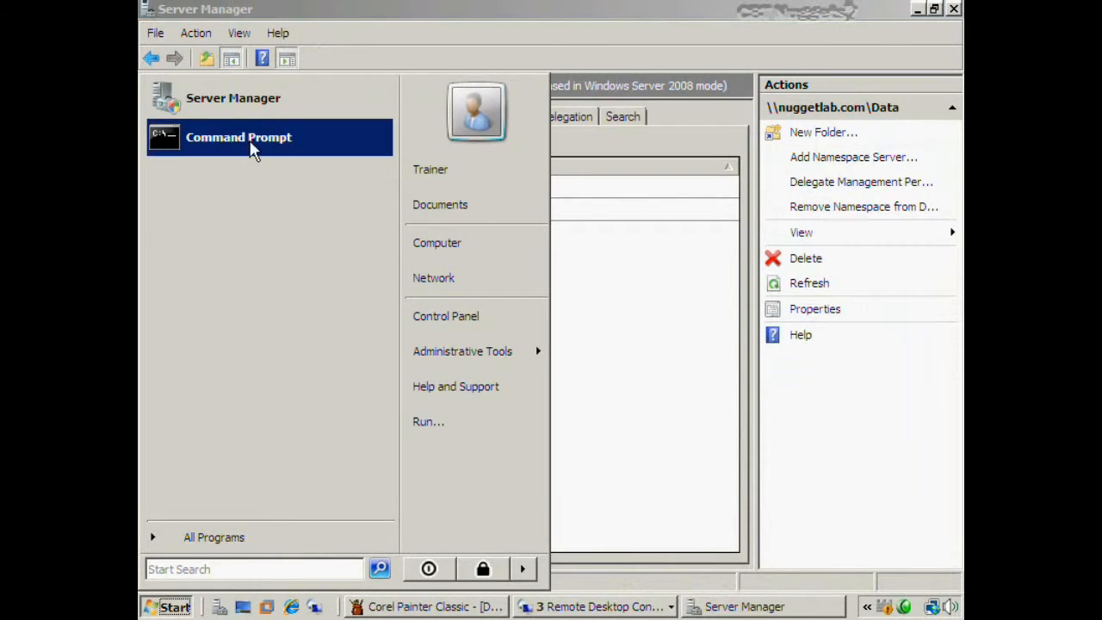
{"action": "left_click", "coordinate": [253, 150]}
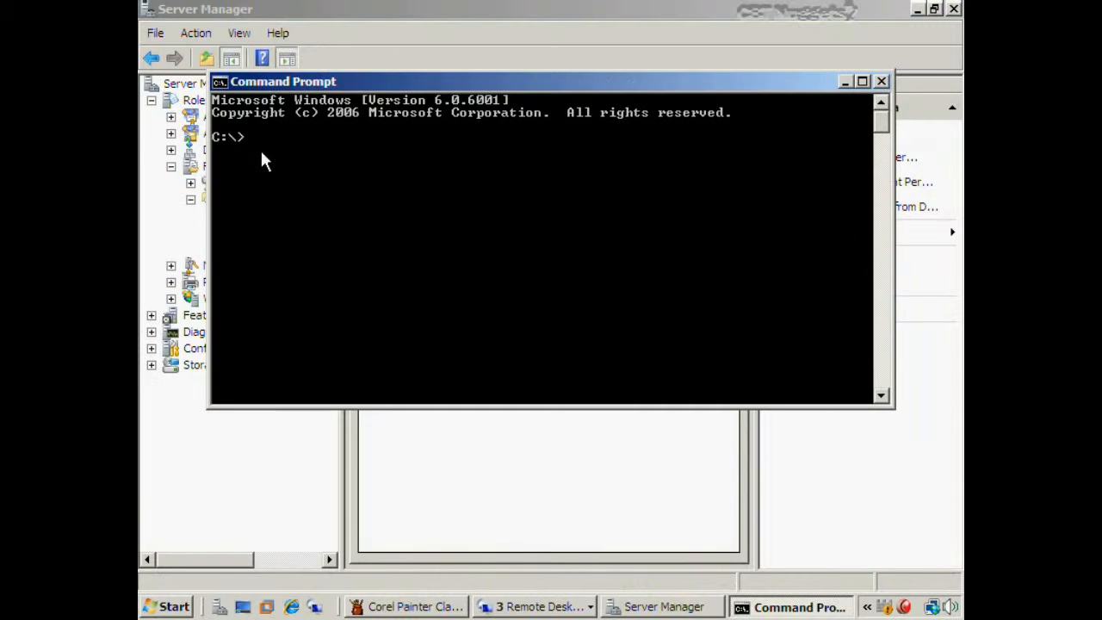
{"action": "left_click", "coordinate": [375, 215]}
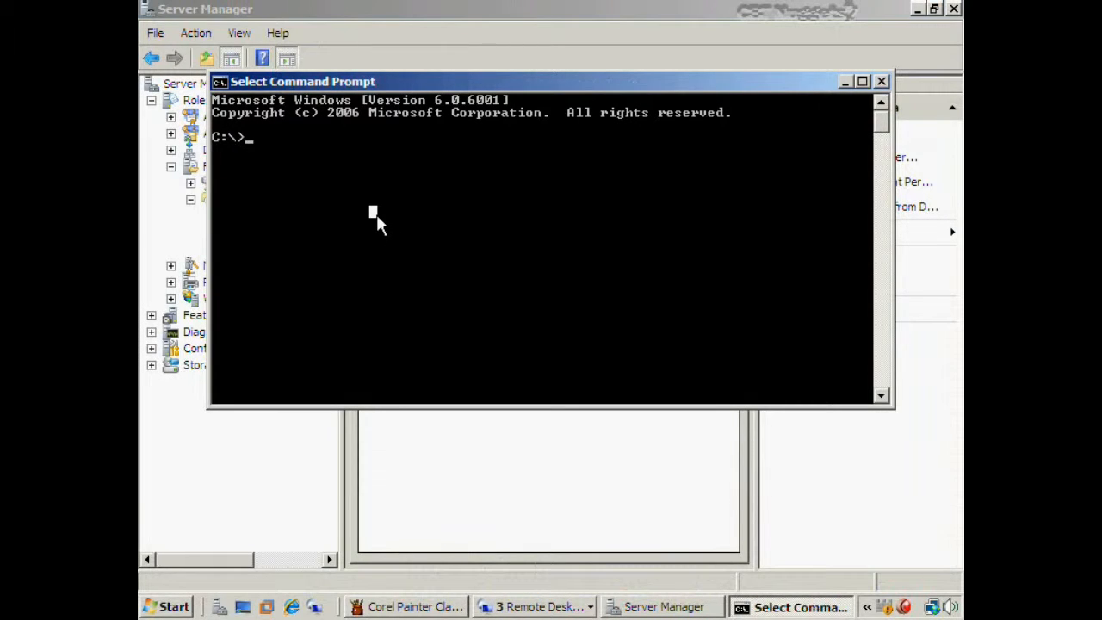
{"action": "type", "text": "net"}
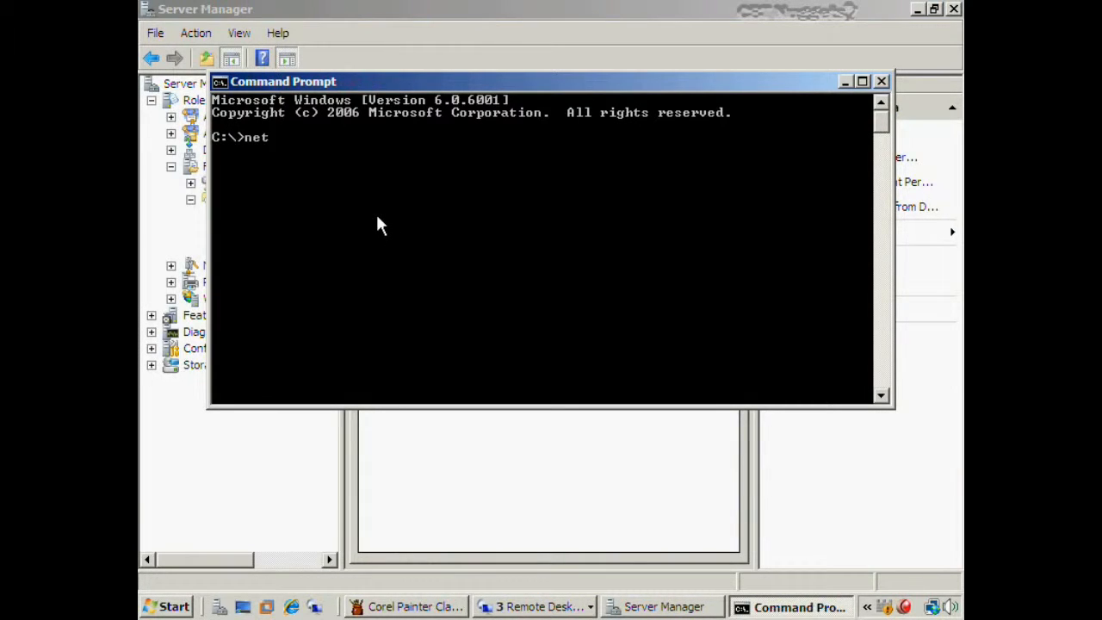
{"action": "type", "text": " use * \\\\dcnugget1\\data"}
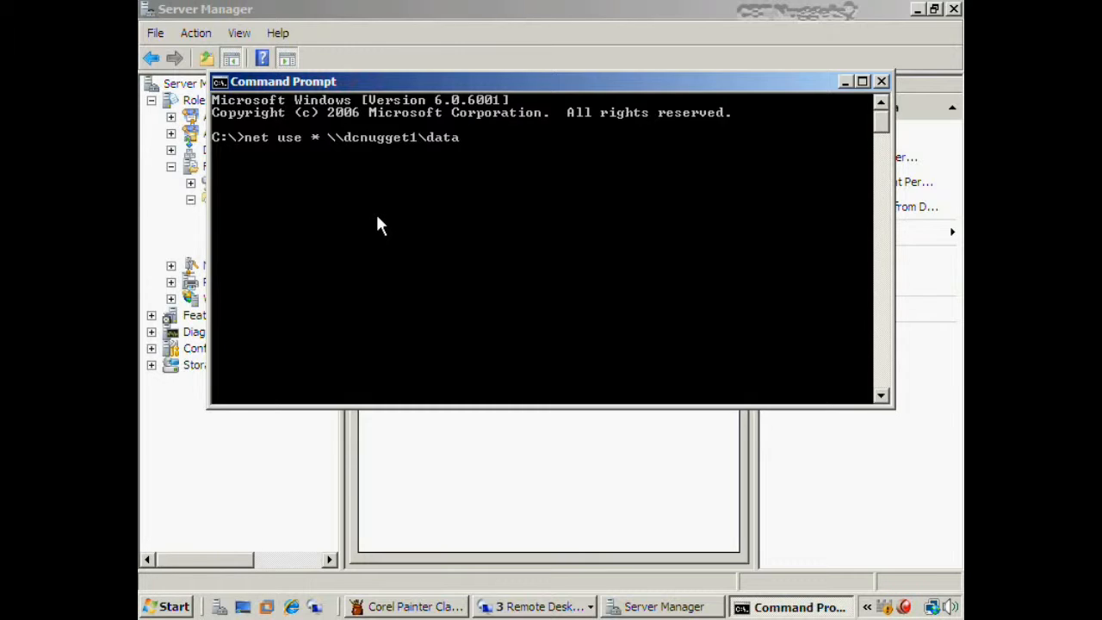
{"action": "key", "text": "Return"}
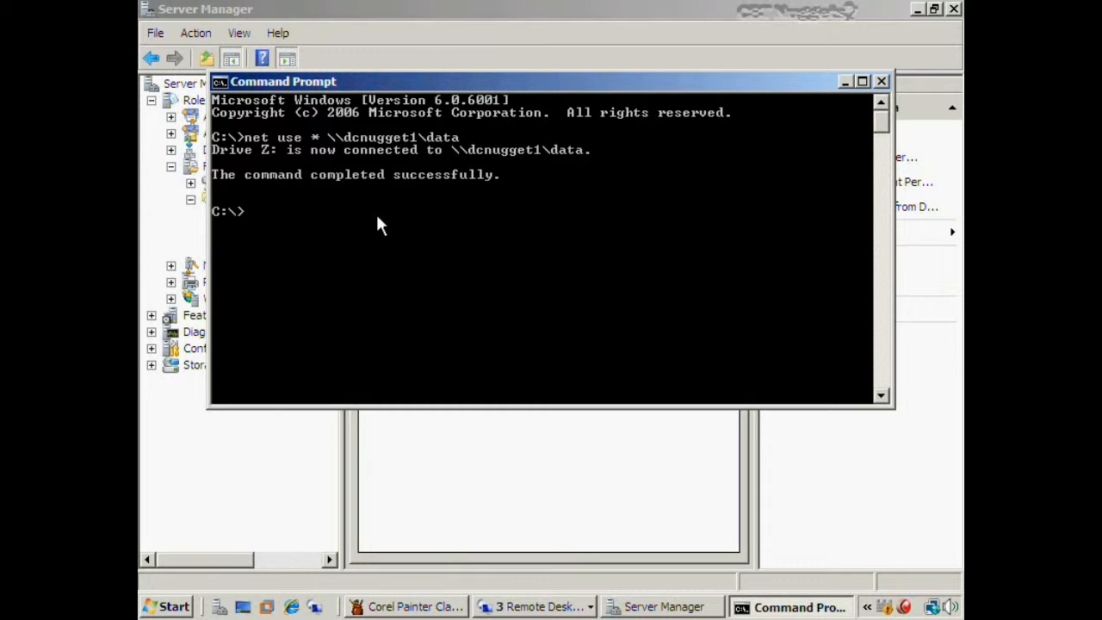
{"action": "type", "text": "exit"}
{"action": "key", "text": "Return"}
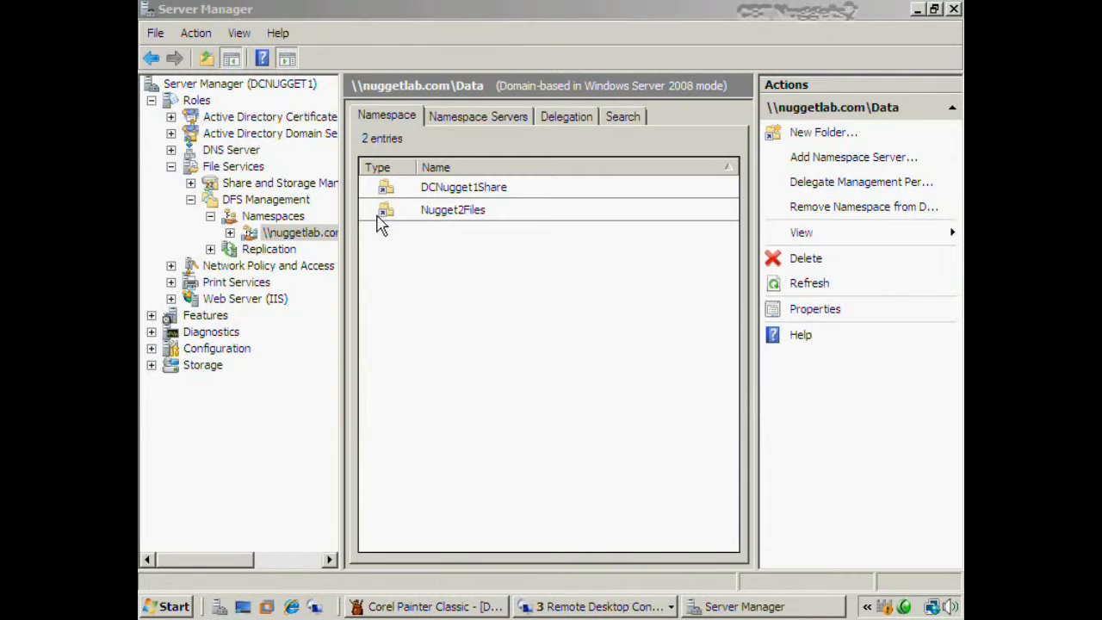
- In Windows Explorer, browse the mapped data drive's DCNugget1Share and Nugget2Files folders, then close the window
{"action": "key", "text": "super+e"}
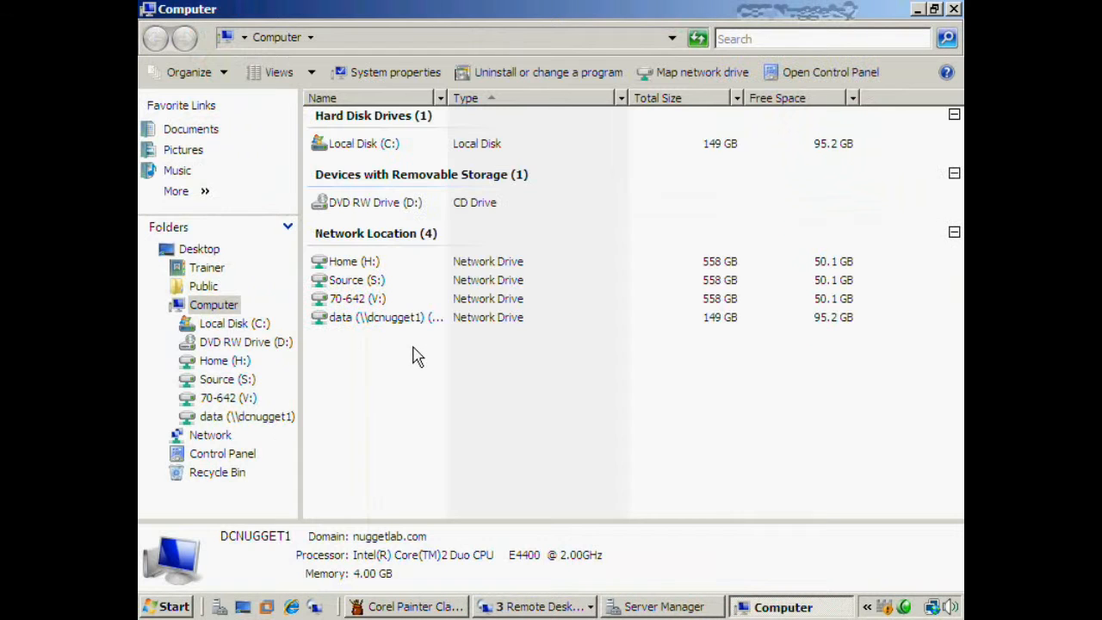
{"action": "double_click", "coordinate": [379, 320]}
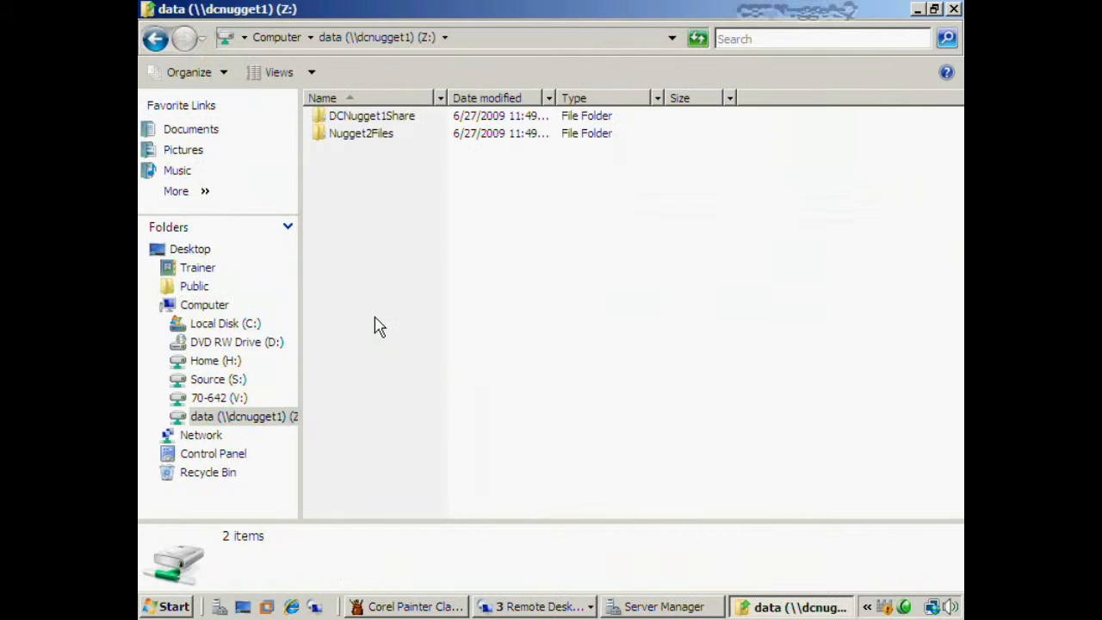
{"action": "left_click", "coordinate": [413, 120]}
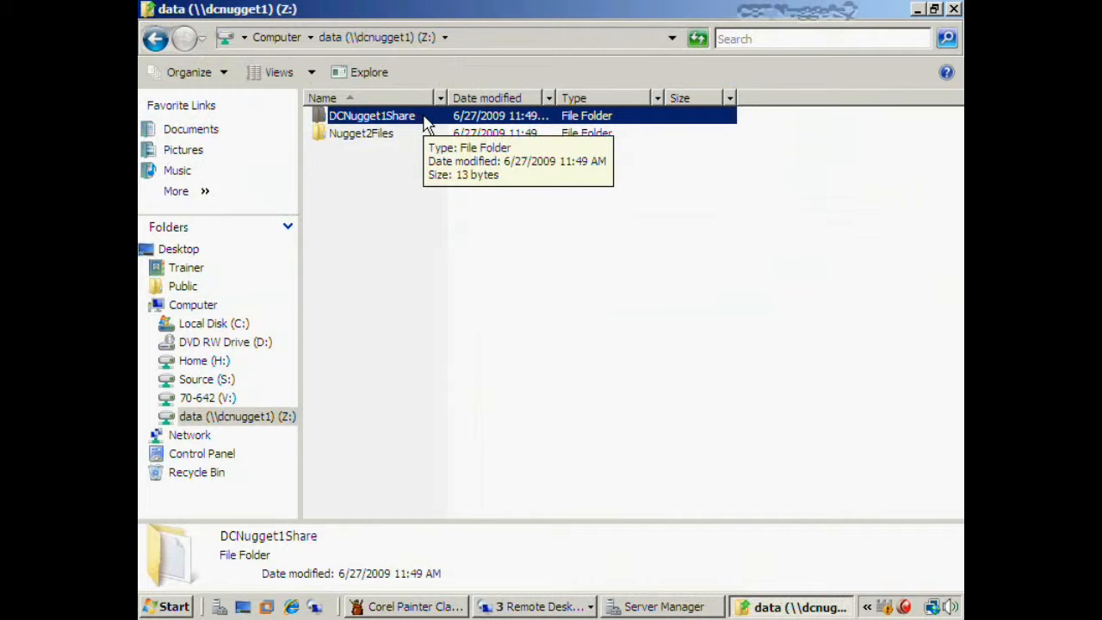
{"action": "double_click", "coordinate": [423, 118]}
{"action": "key", "text": "BackSpace"}
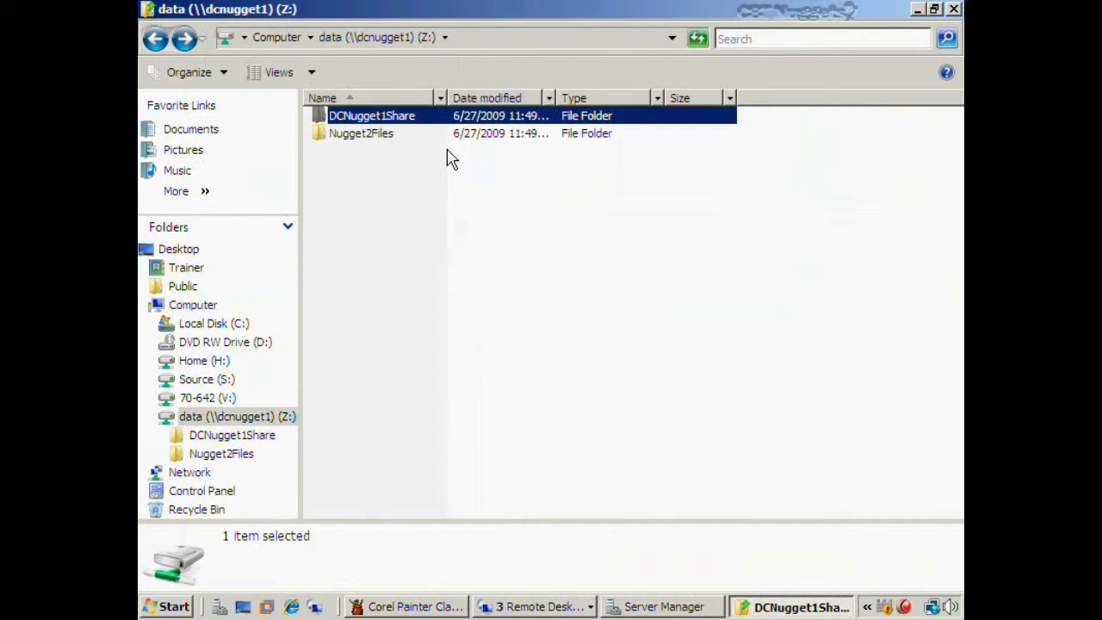
{"action": "double_click", "coordinate": [388, 138]}
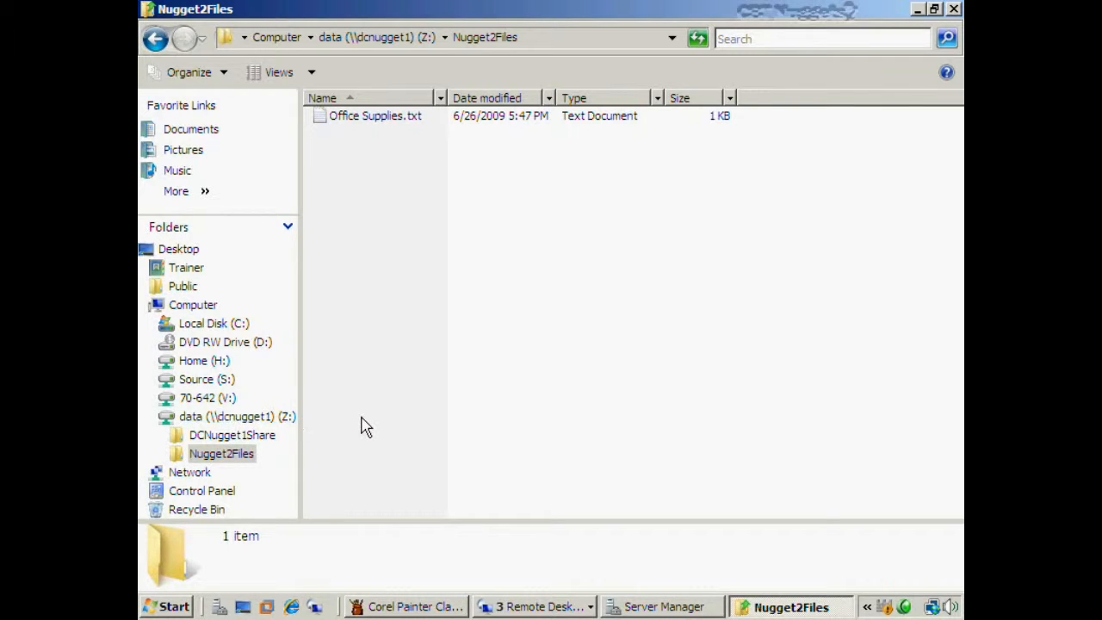
{"action": "left_click", "coordinate": [953, 9]}
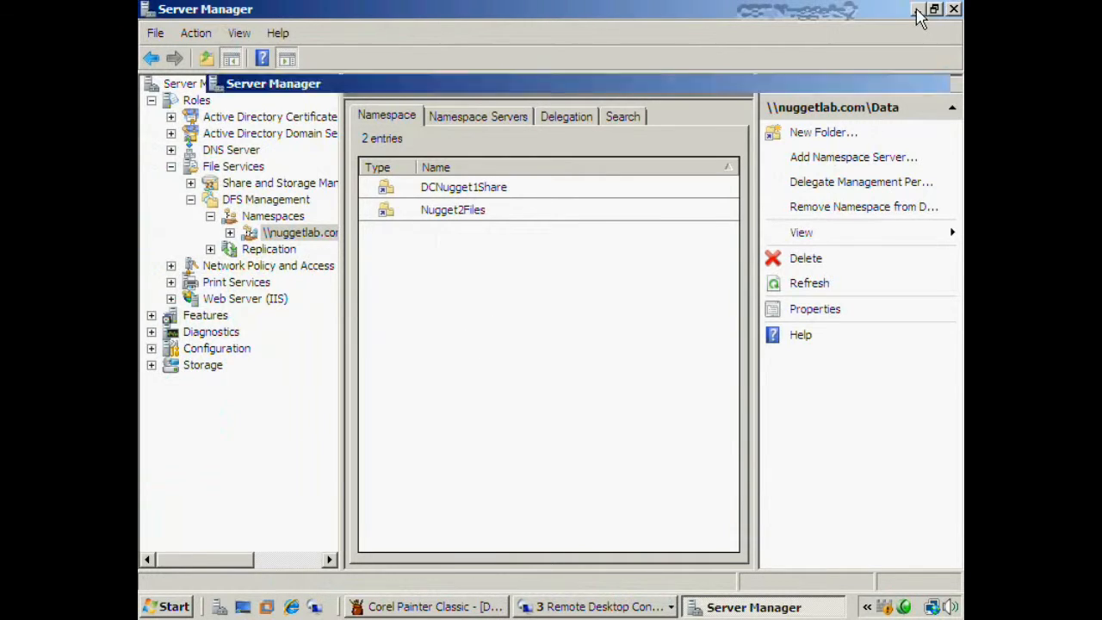
- Minimize Server Manager, switch to the Vista client's Remote Desktop session and select its DFS (Y:) network drive
{"action": "left_click", "coordinate": [917, 10]}
{"action": "left_click", "coordinate": [590, 609]}
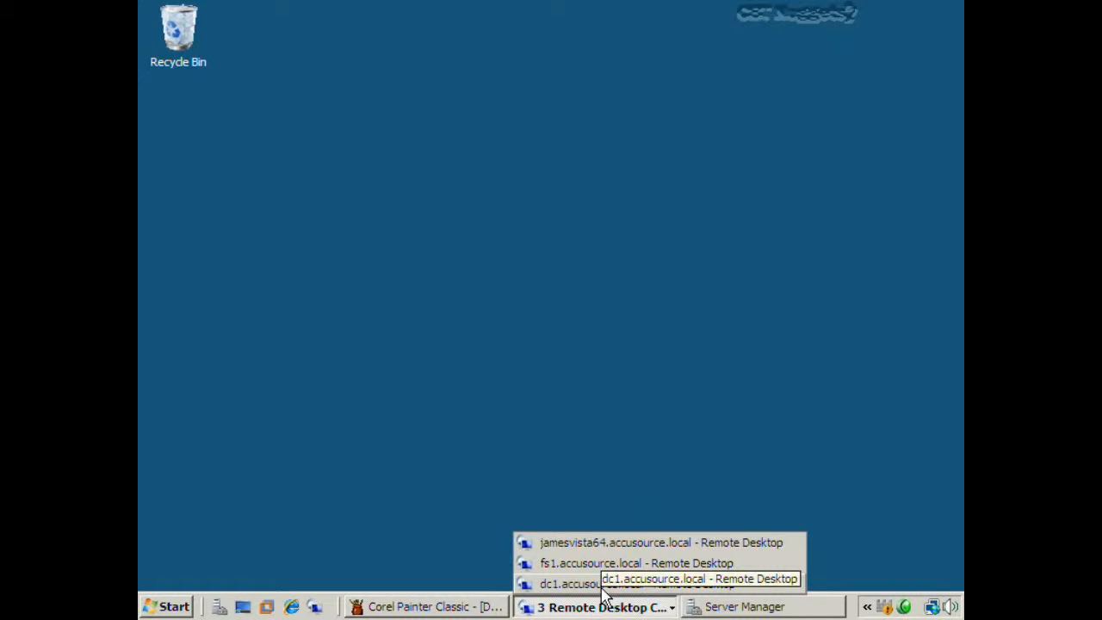
{"action": "left_click", "coordinate": [625, 544]}
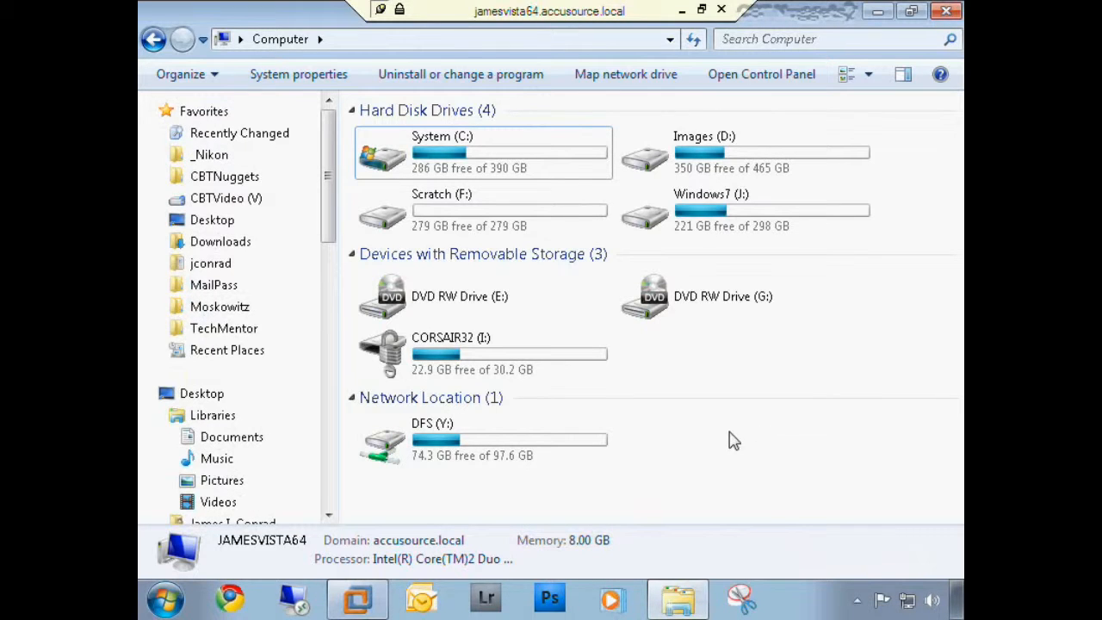
{"action": "left_click", "coordinate": [498, 461]}
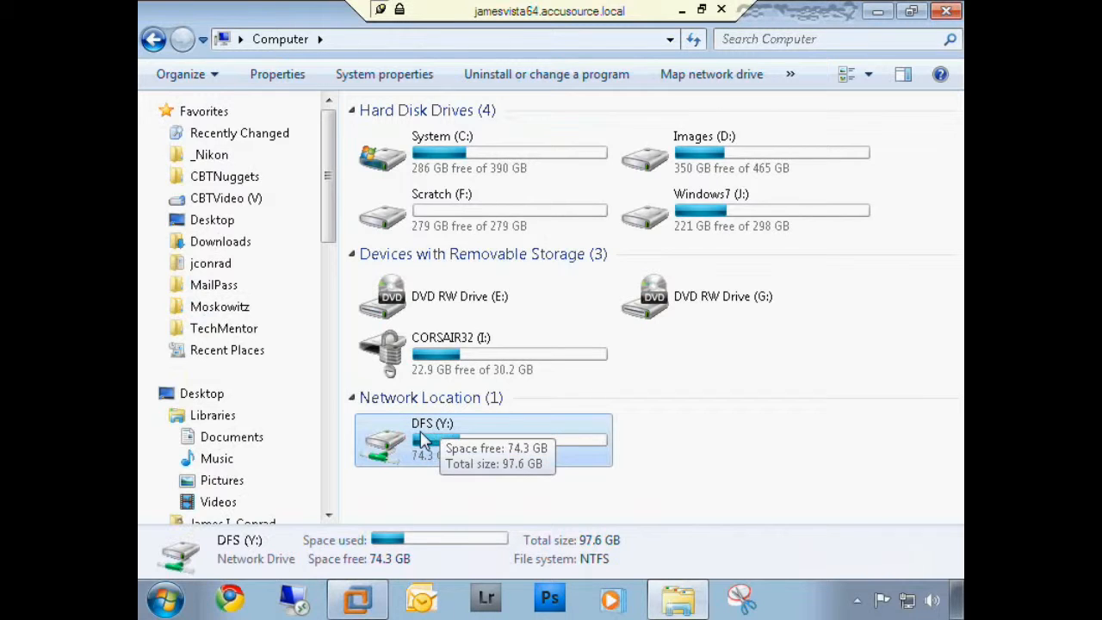
- Open the DFS (Y:) network drive and look through its linked folders, from CBTVideo and DataBackup down to Photos and Source
{"action": "double_click", "coordinate": [447, 447]}
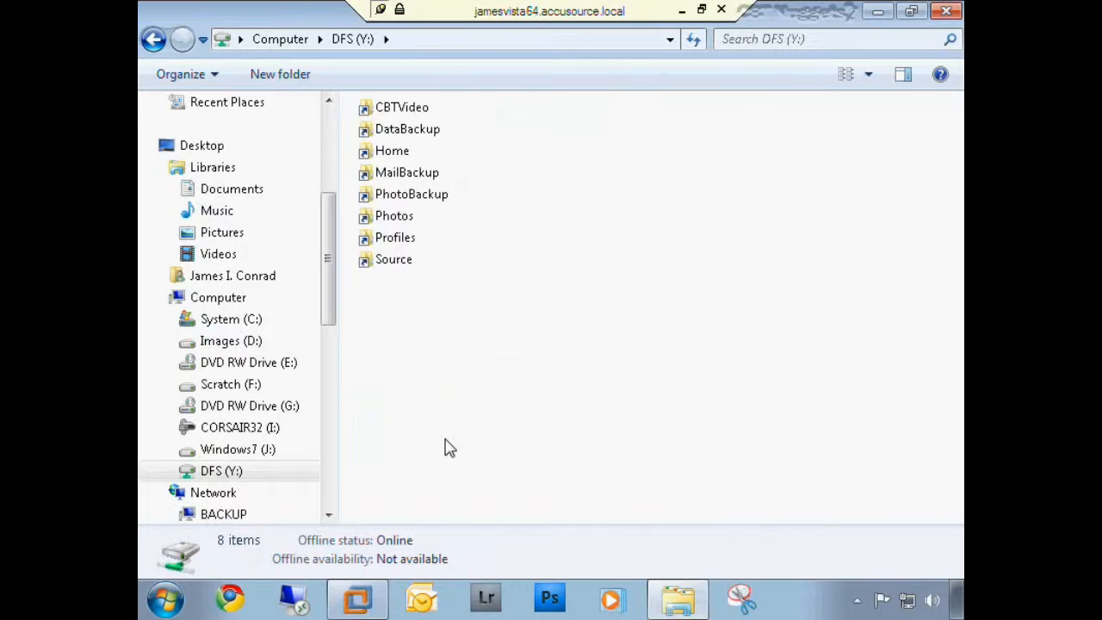
{"action": "left_click", "coordinate": [418, 109]}
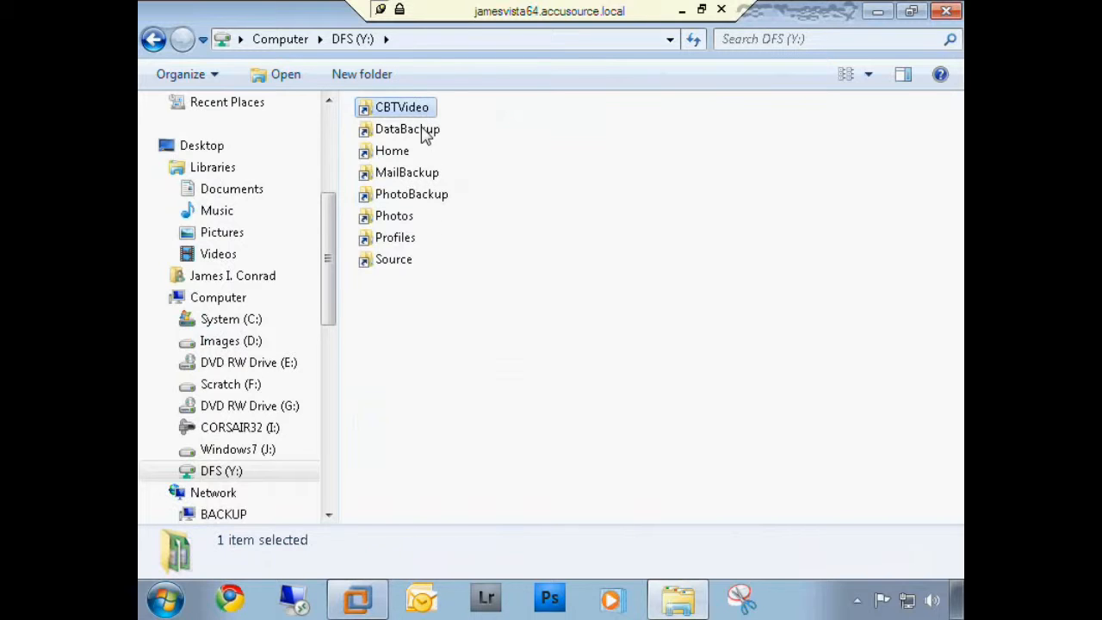
{"action": "left_click", "coordinate": [422, 131]}
{"action": "left_click", "coordinate": [405, 152]}
{"action": "left_click", "coordinate": [415, 173]}
{"action": "left_click", "coordinate": [416, 195]}
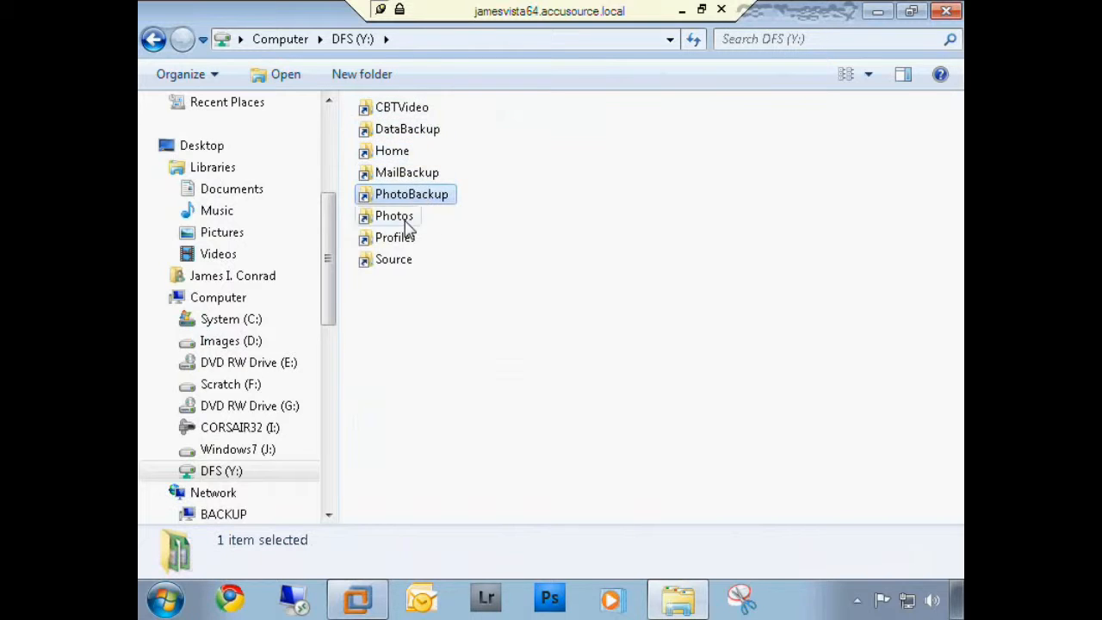
{"action": "left_click", "coordinate": [404, 217]}
{"action": "left_click", "coordinate": [408, 263]}
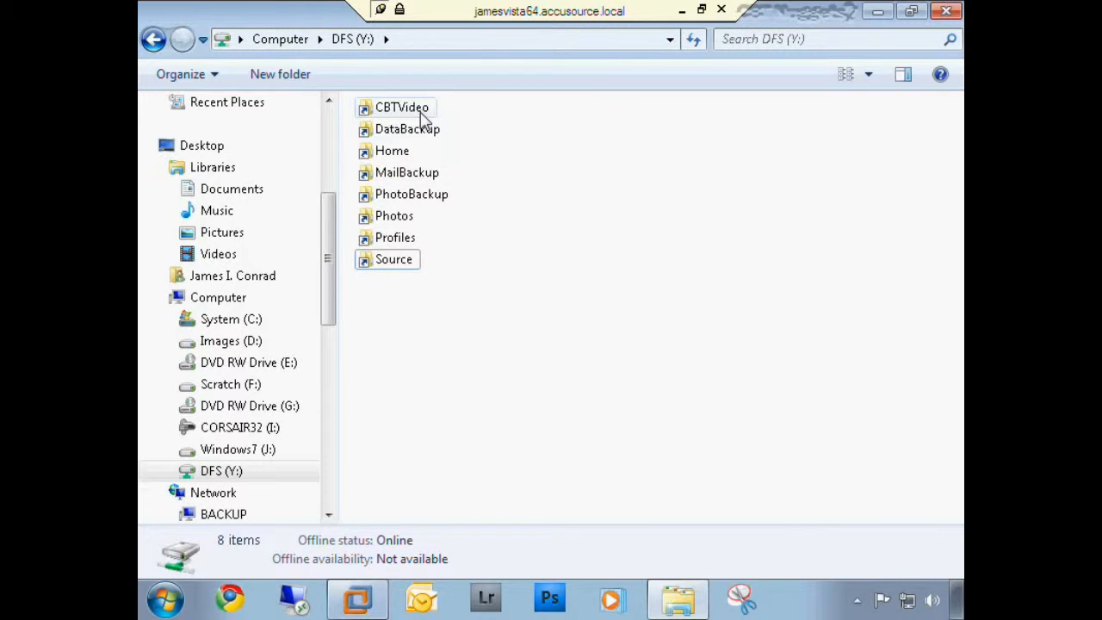
- Browse into the Photos folder's moo subfolder on the DFS drive, then close the Explorer window
{"action": "double_click", "coordinate": [404, 220]}
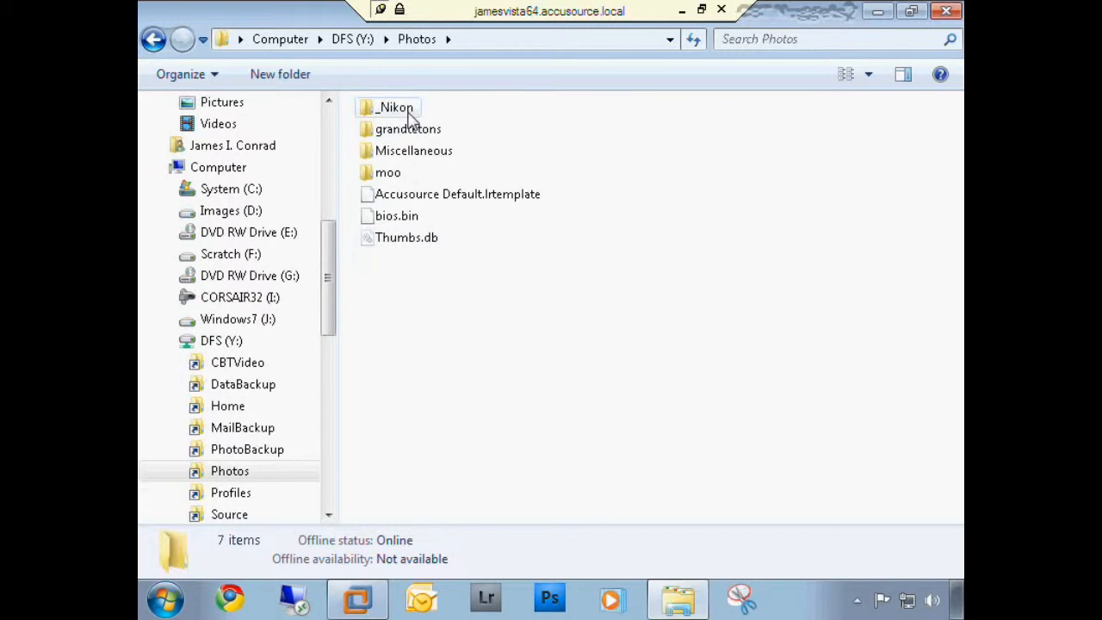
{"action": "double_click", "coordinate": [387, 172]}
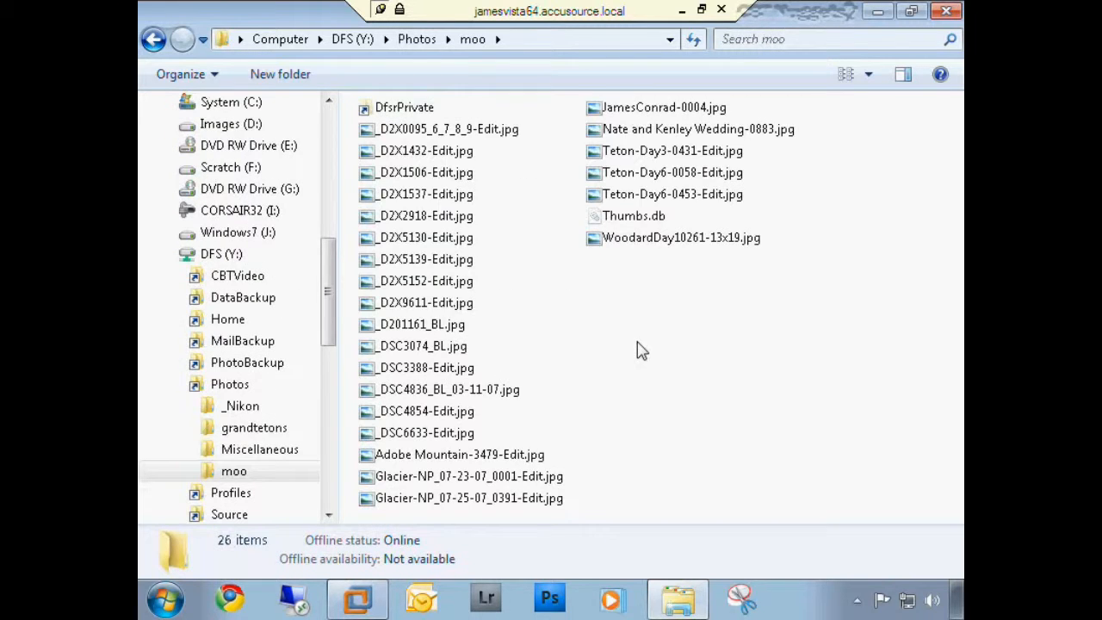
{"action": "left_click", "coordinate": [945, 10]}
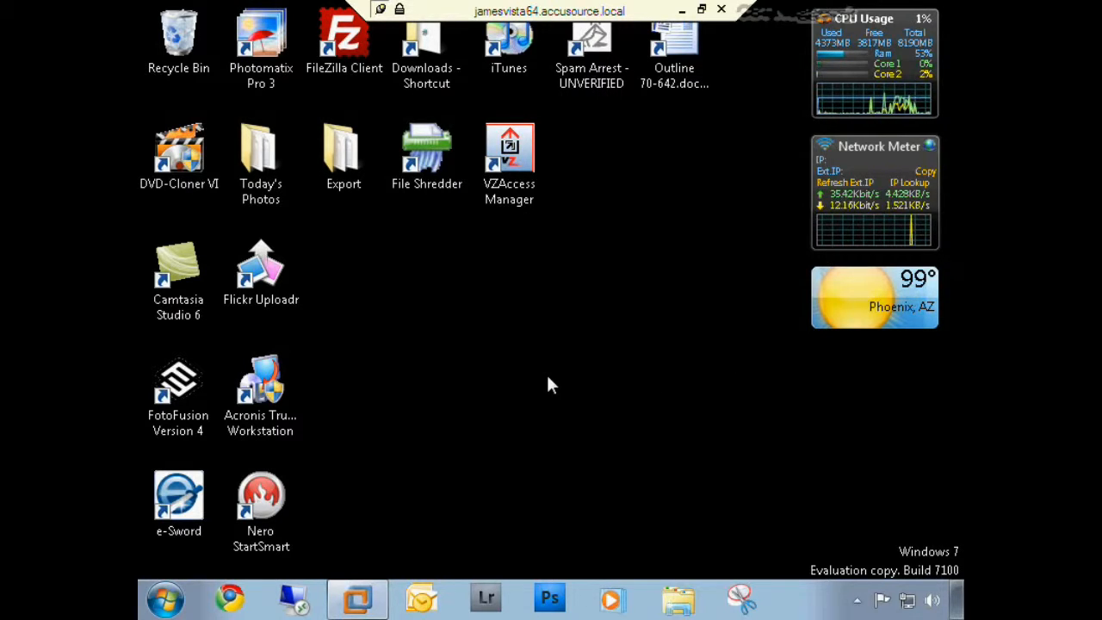
- Minimize the Vista session, switch to the dc1.accusource.local Remote Desktop session and display the \\accusource.local\Data namespace
{"action": "left_click", "coordinate": [682, 10]}
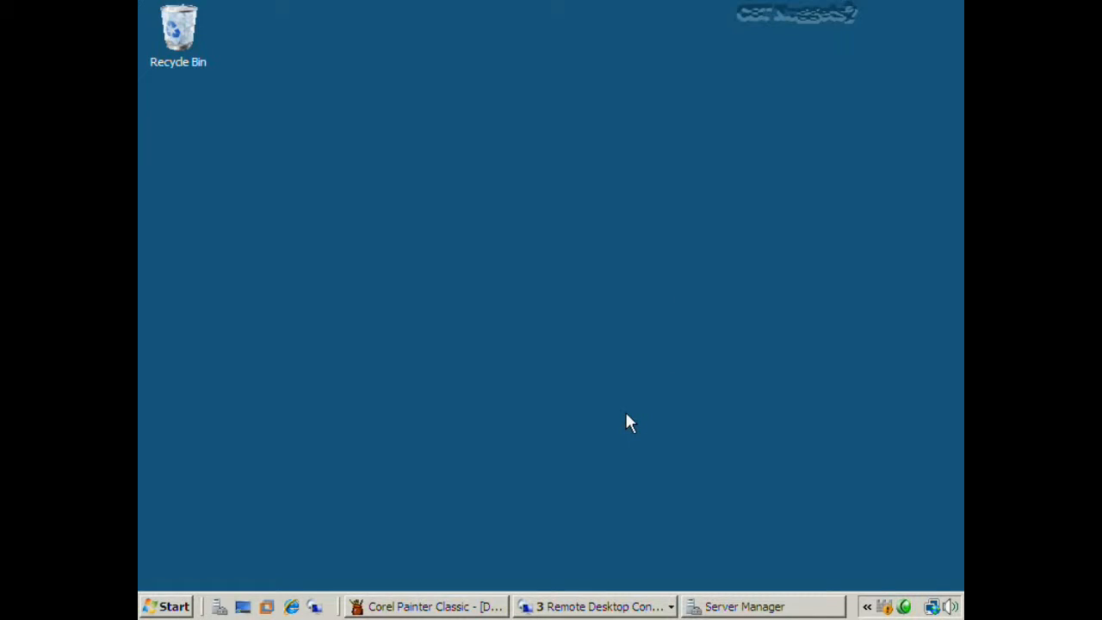
{"action": "left_click", "coordinate": [579, 607]}
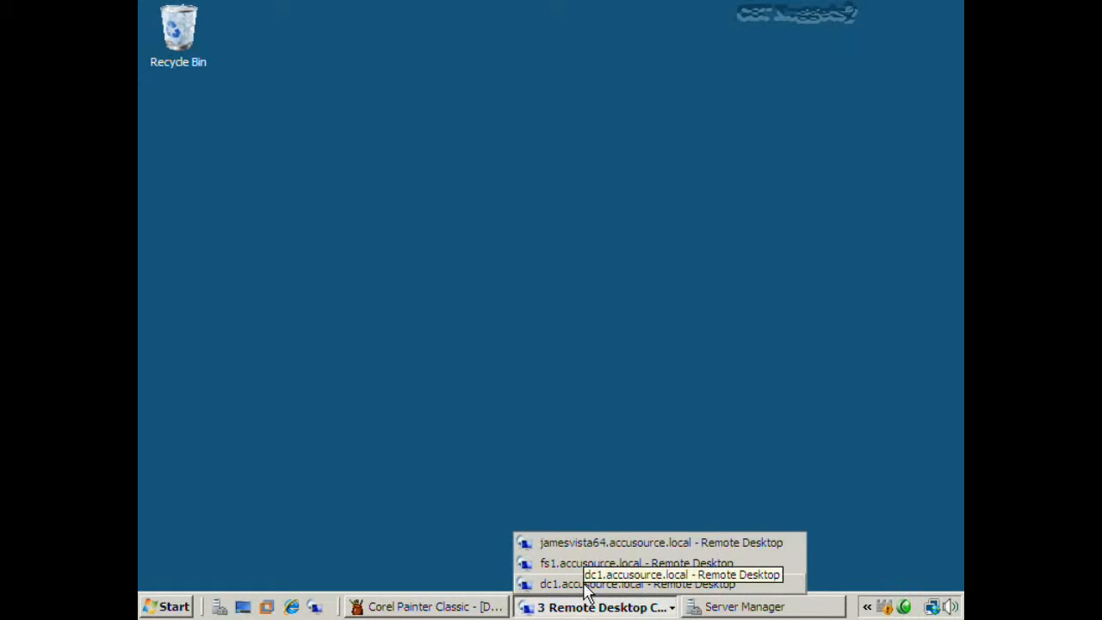
{"action": "left_click", "coordinate": [586, 585]}
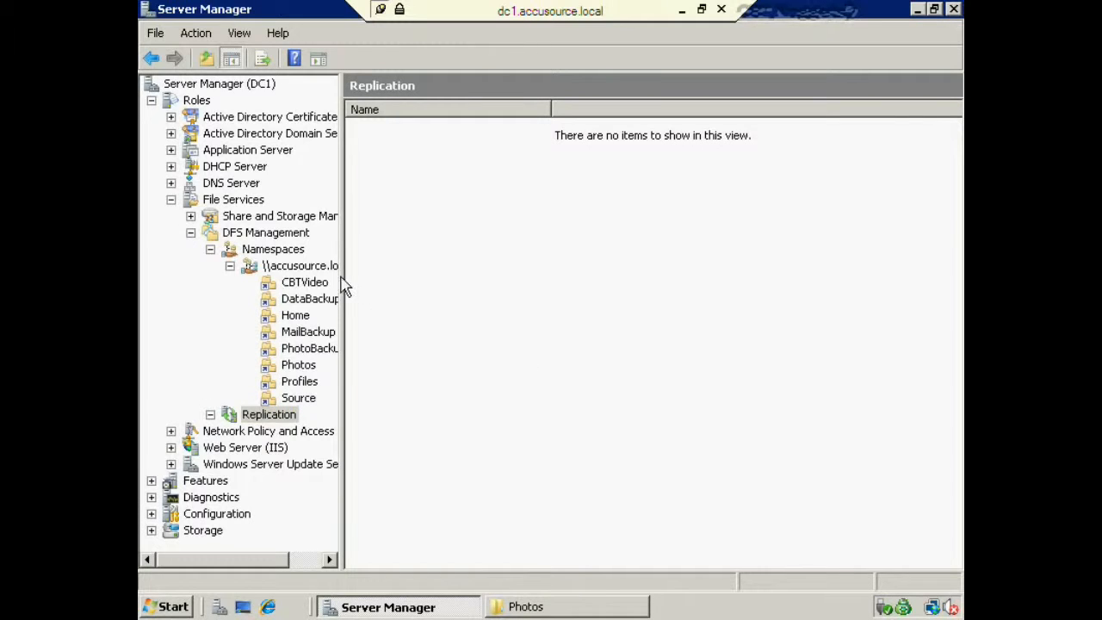
{"action": "left_click", "coordinate": [308, 268]}
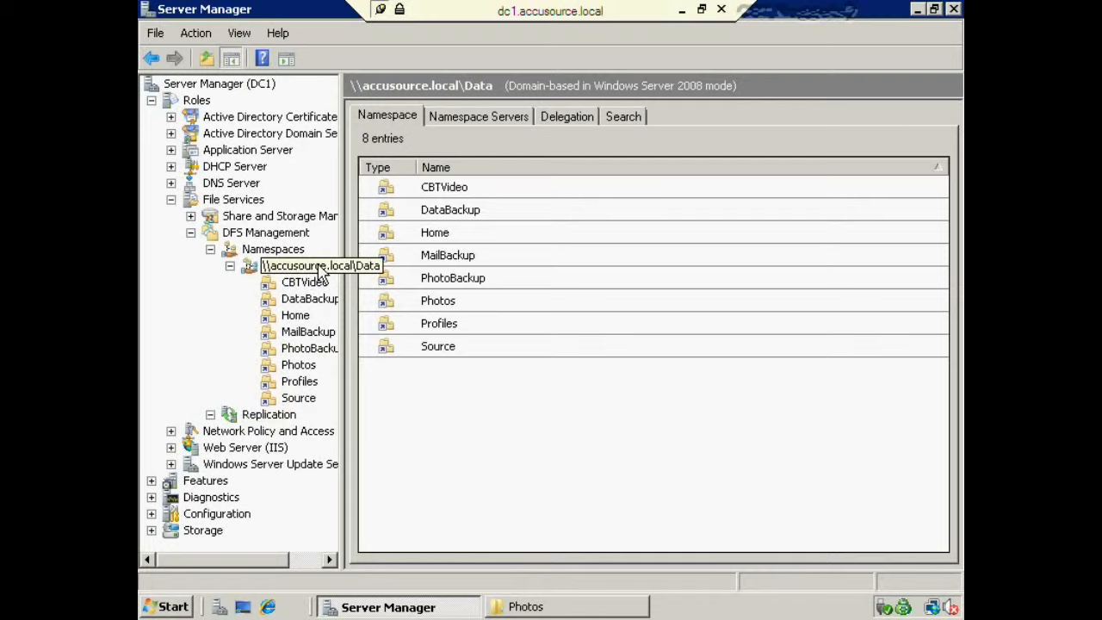
- Start a new multipurpose DFS replication group named AccusourceData in the accusource.local domain
{"action": "left_click", "coordinate": [268, 415]}
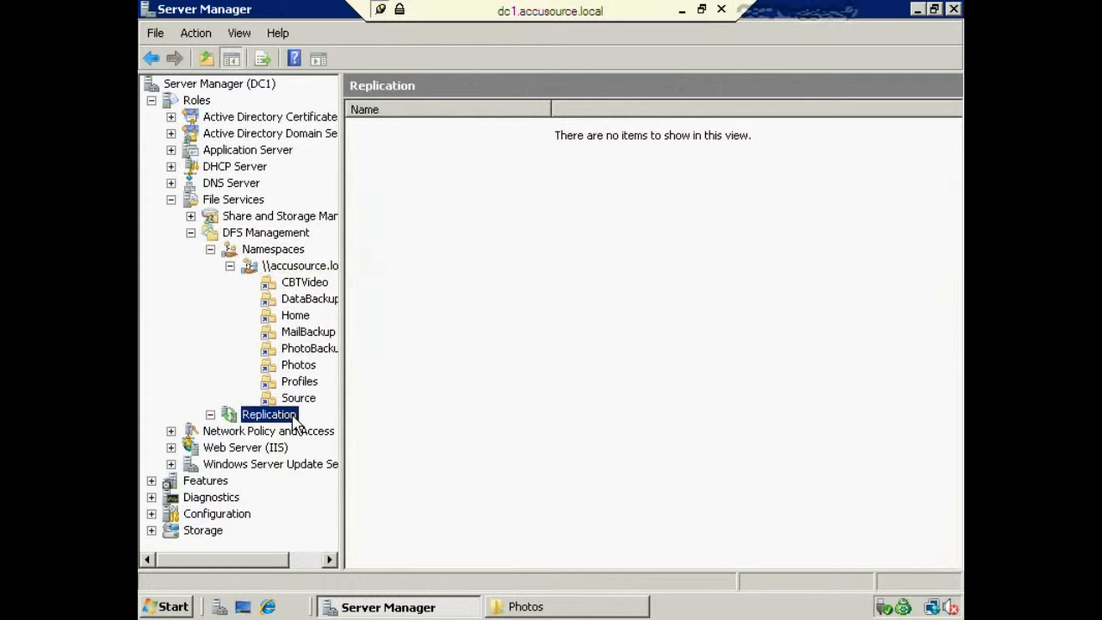
{"action": "right_click", "coordinate": [289, 419]}
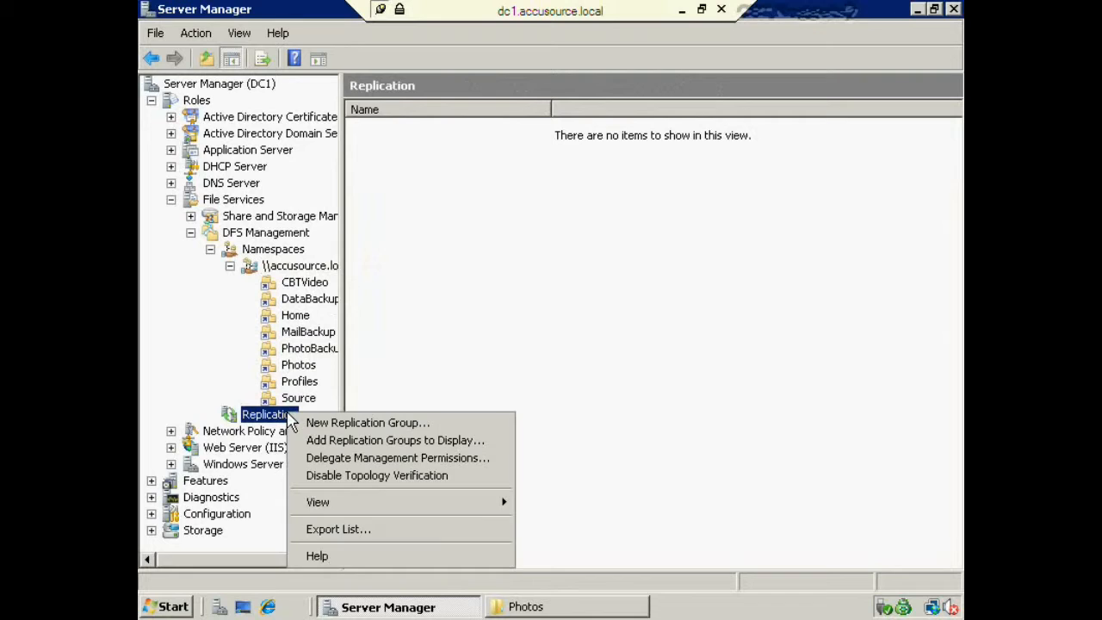
{"action": "left_click", "coordinate": [327, 422]}
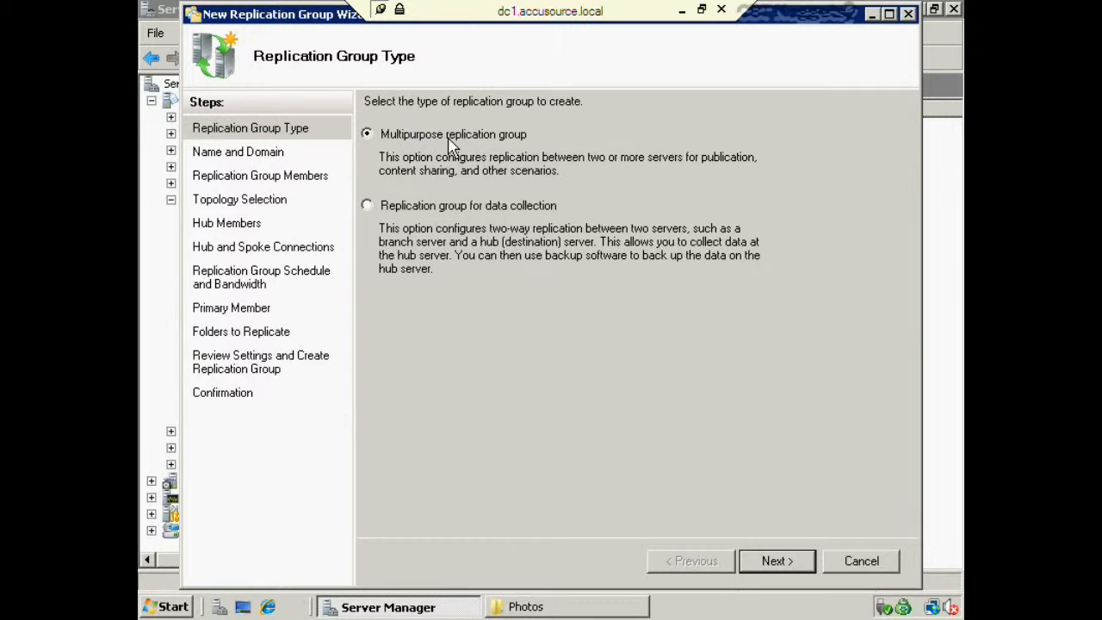
{"action": "left_click", "coordinate": [754, 560]}
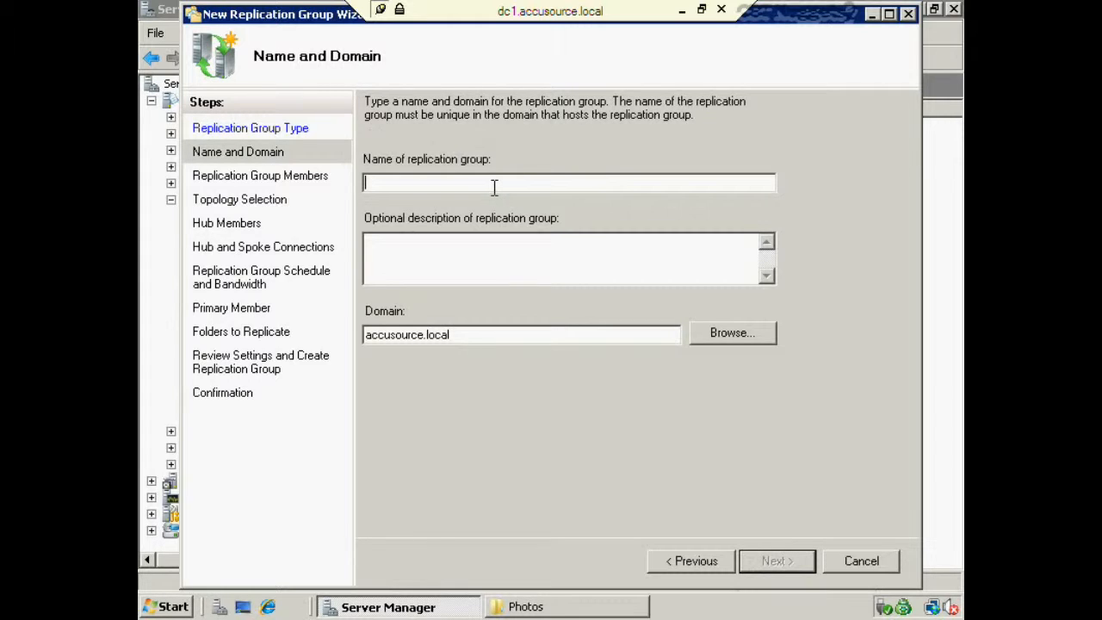
{"action": "type", "text": "AccusourceData"}
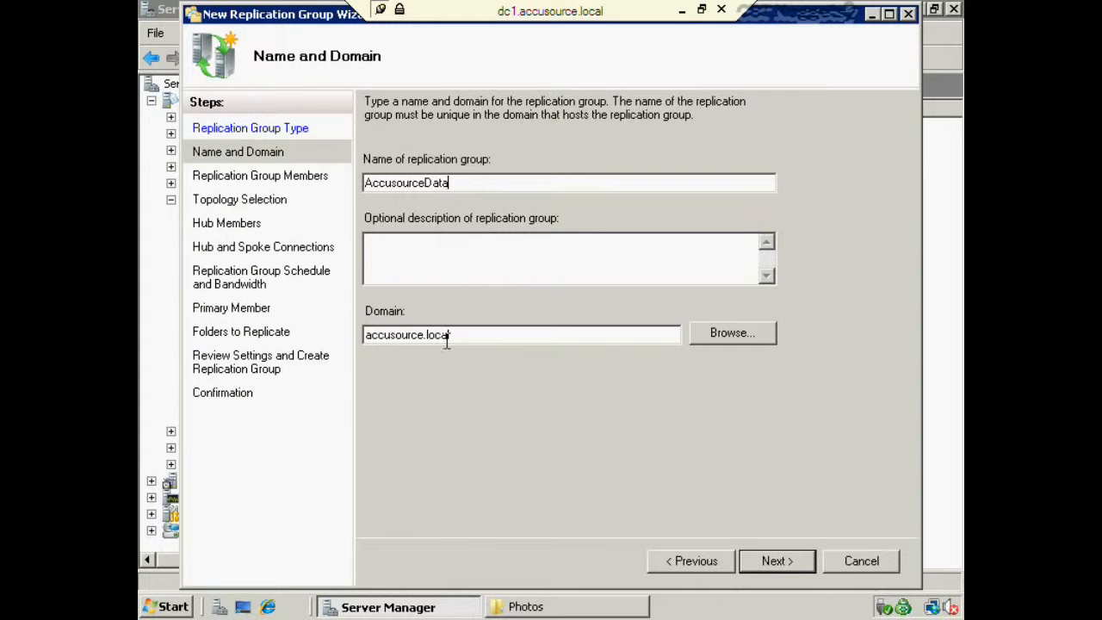
{"action": "left_click", "coordinate": [774, 565]}
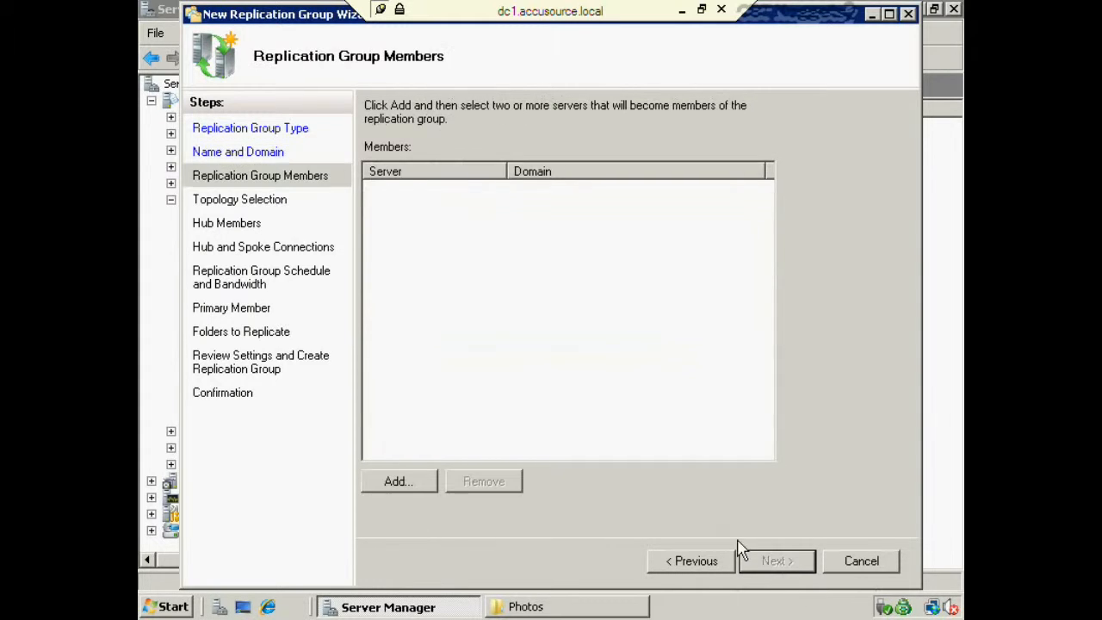
- Add the servers dc1 and fs1 as replication group members and use the Full mesh topology
{"action": "left_click", "coordinate": [412, 483]}
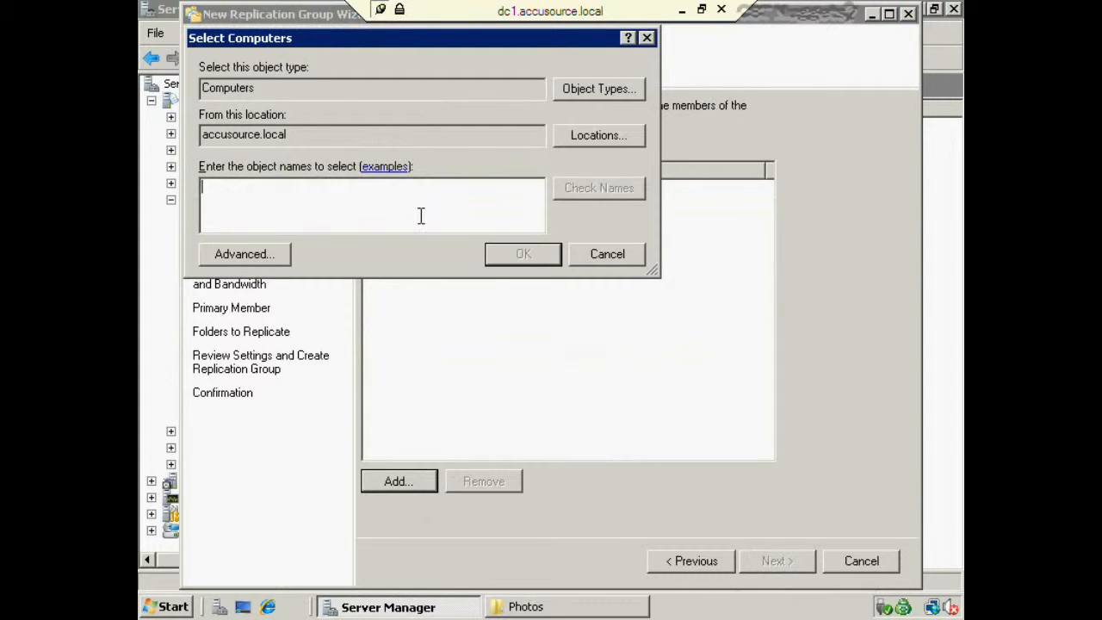
{"action": "type", "text": "dc1; fs1"}
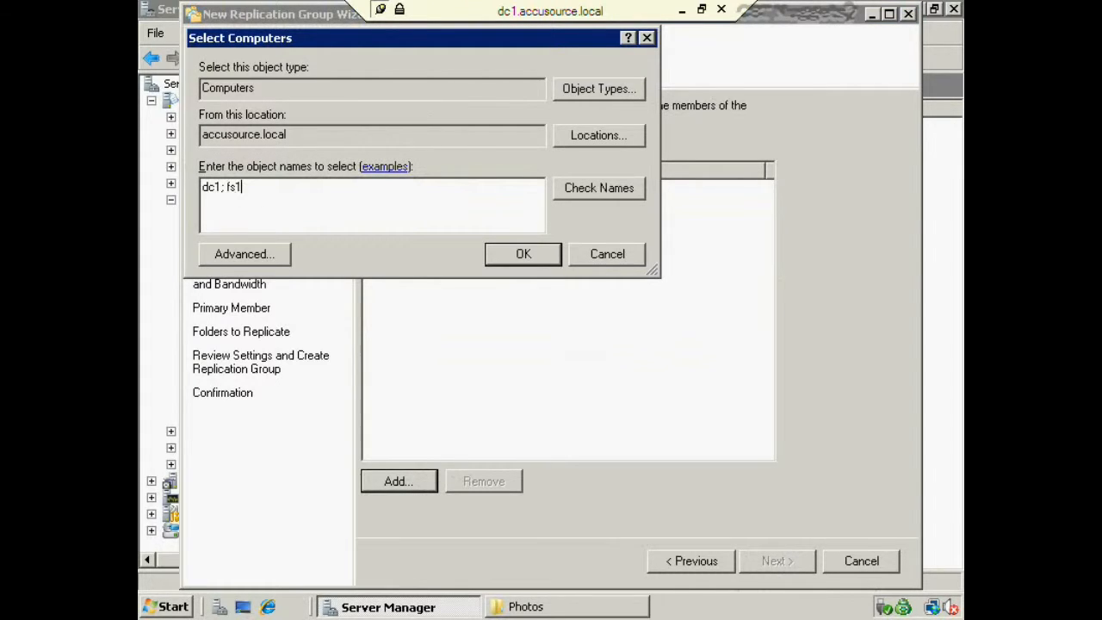
{"action": "key", "text": "Return"}
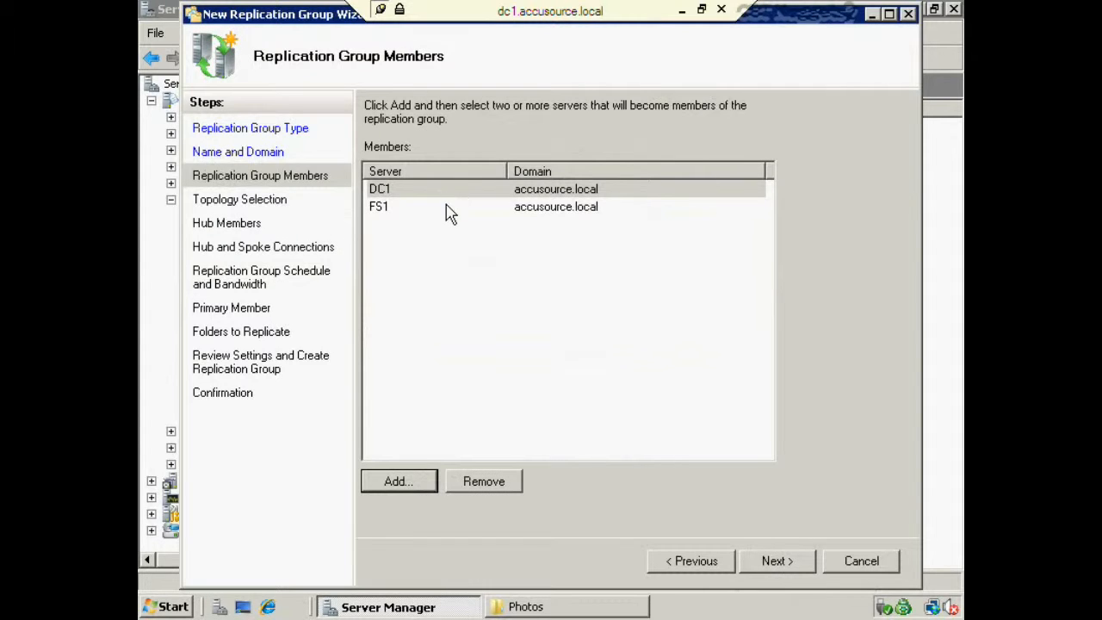
{"action": "left_click", "coordinate": [772, 562]}
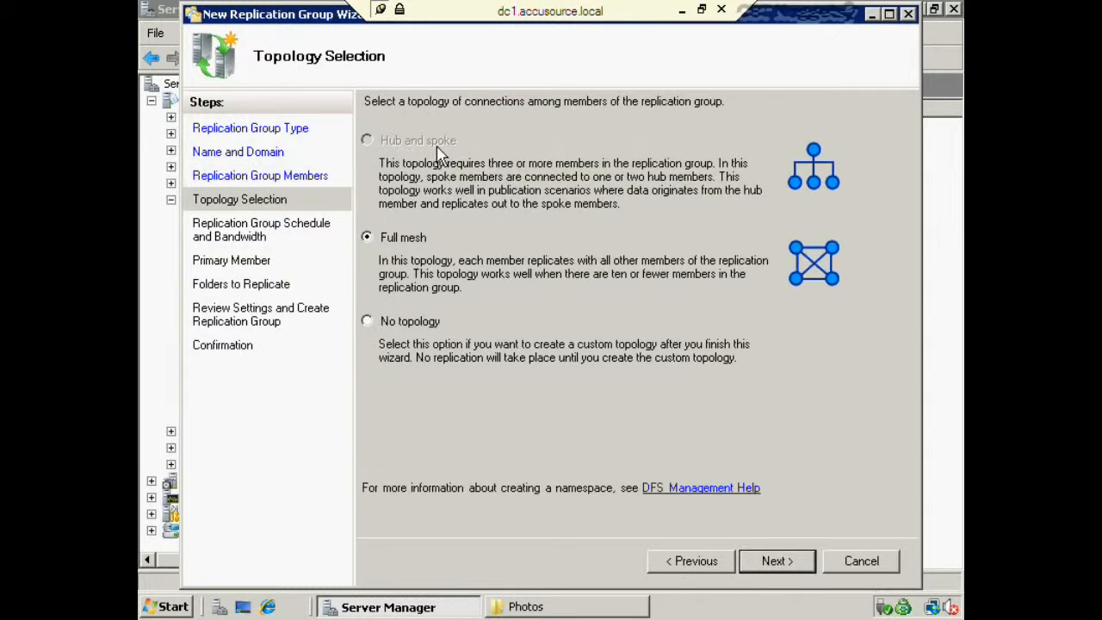
{"action": "left_click", "coordinate": [396, 241]}
{"action": "left_click", "coordinate": [776, 561]}
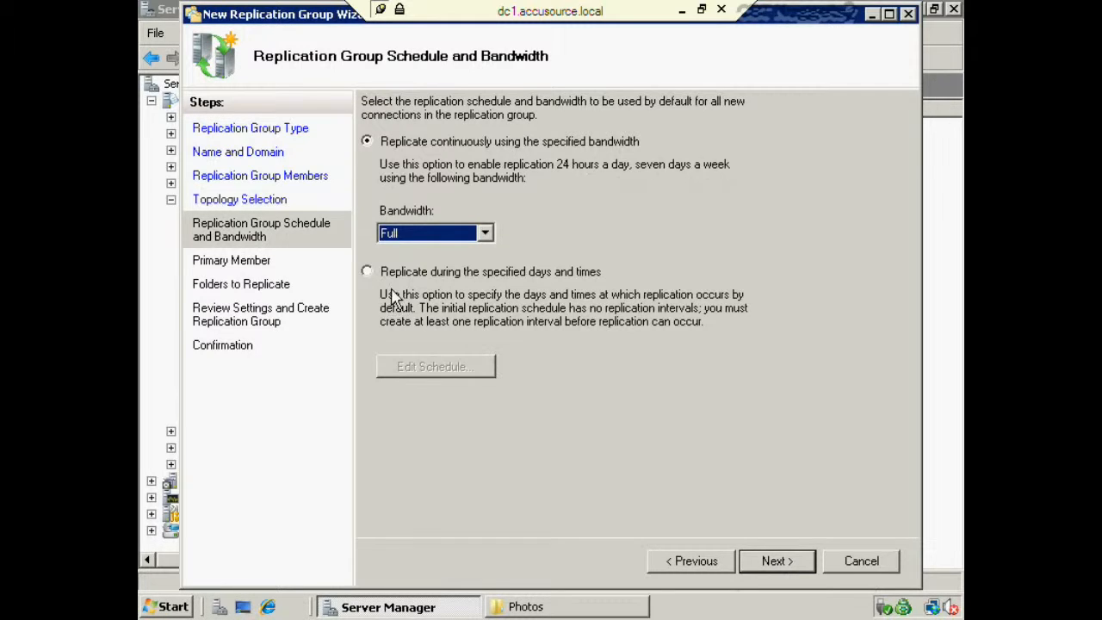
{"action": "left_click", "coordinate": [367, 272]}
{"action": "left_click", "coordinate": [448, 366]}
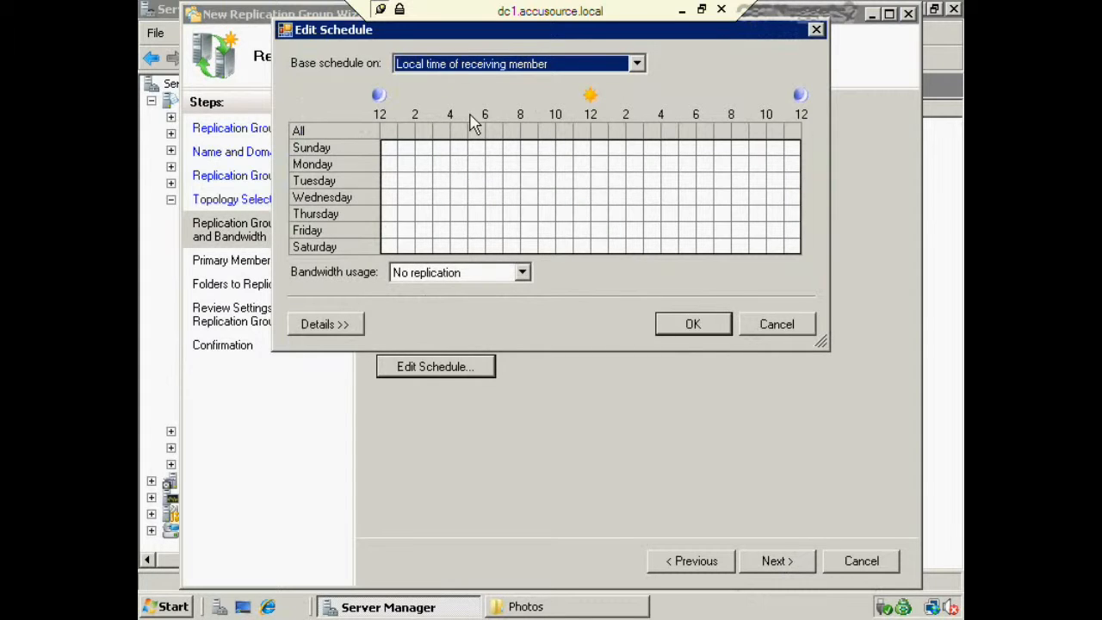
{"action": "left_click", "coordinate": [798, 325]}
{"action": "left_click", "coordinate": [367, 141]}
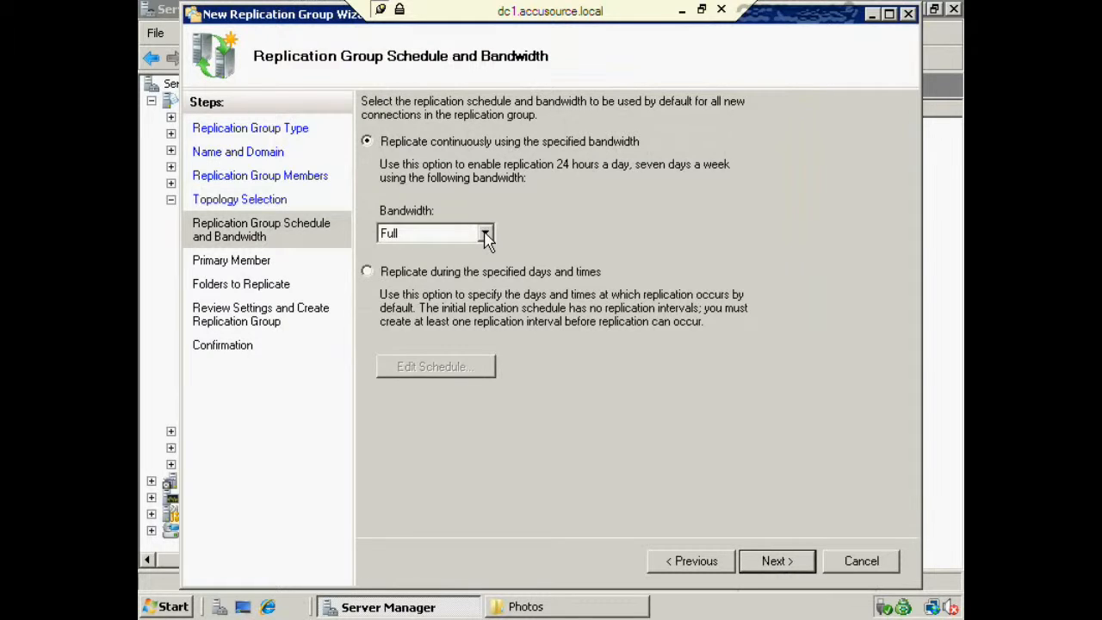
- Set the bandwidth for continuous replication to 256 Kbps
{"action": "left_click", "coordinate": [486, 234]}
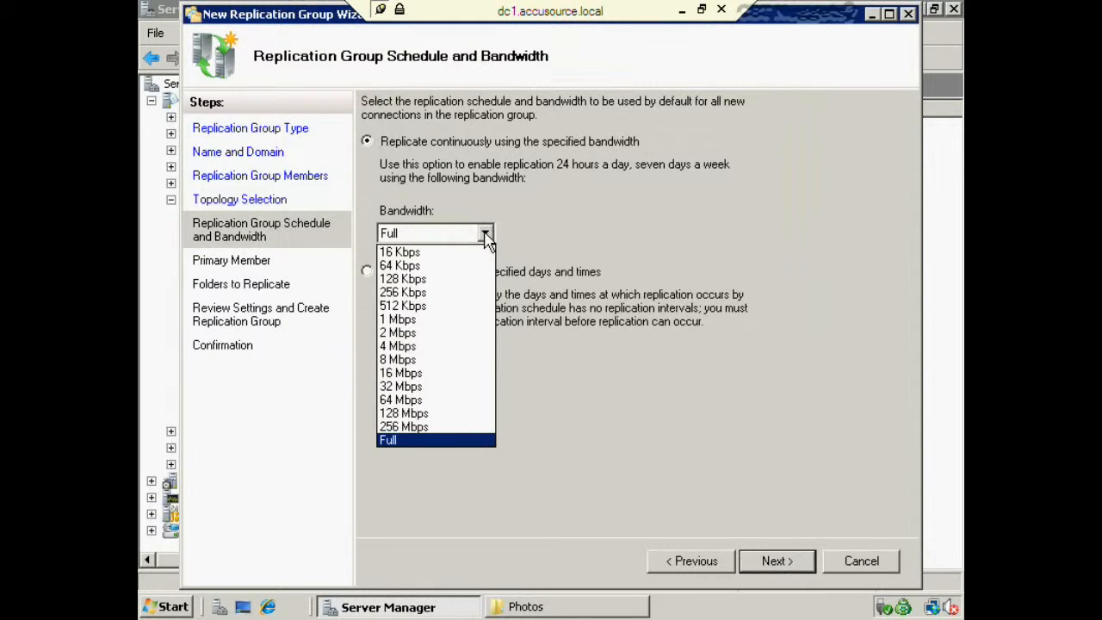
{"action": "left_click", "coordinate": [436, 293]}
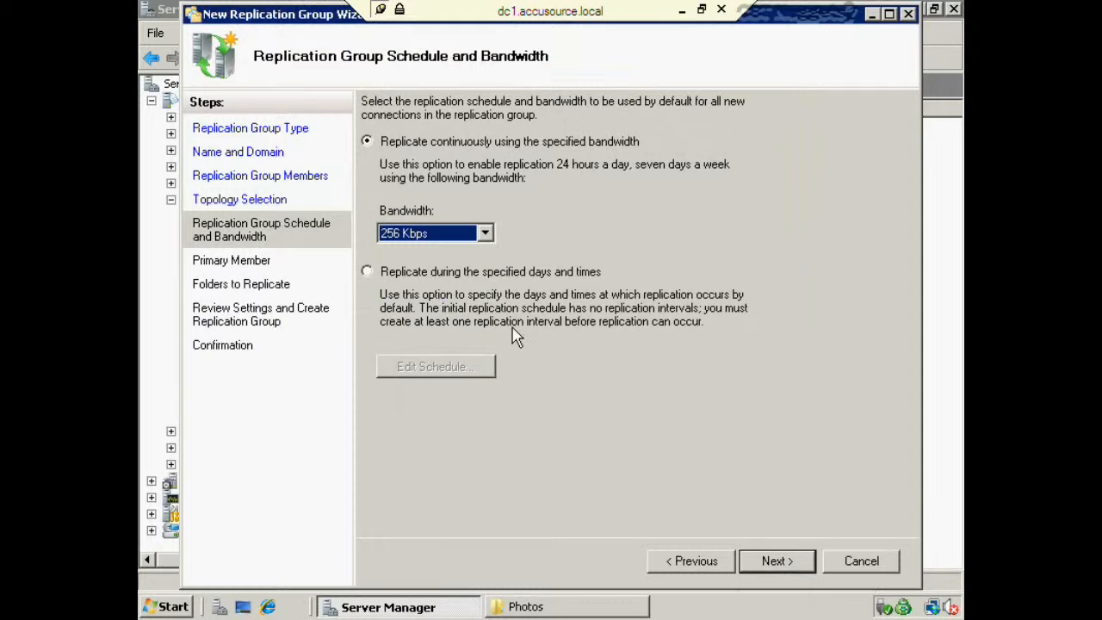
{"action": "left_click", "coordinate": [556, 213]}
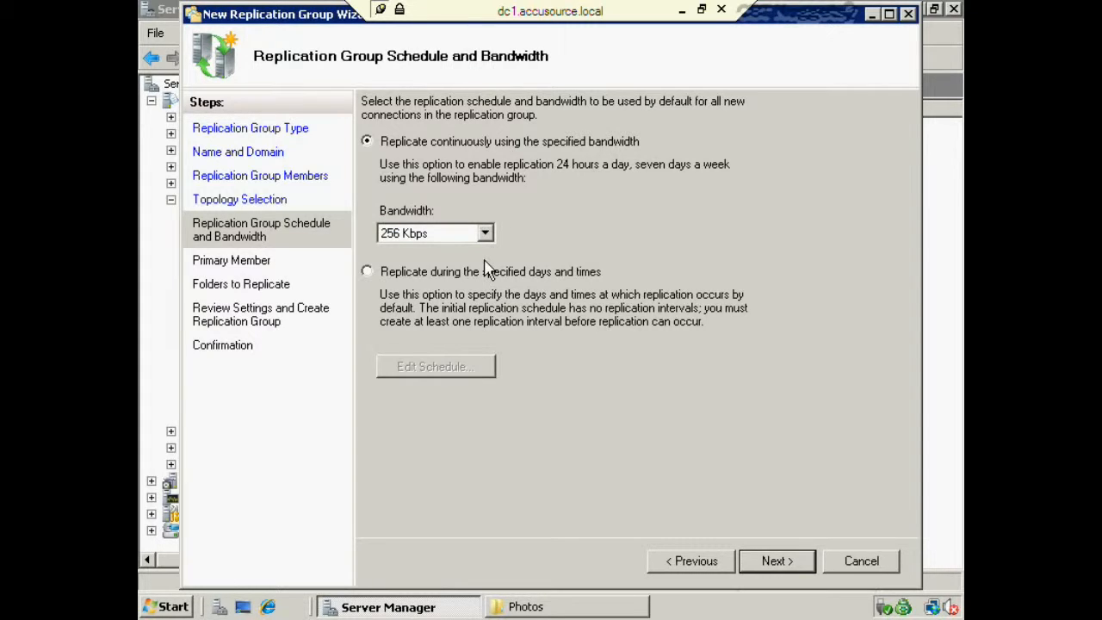
- Choose replication during specified days and times, and set the whole weekly schedule to Full bandwidth usage
{"action": "left_click", "coordinate": [367, 272]}
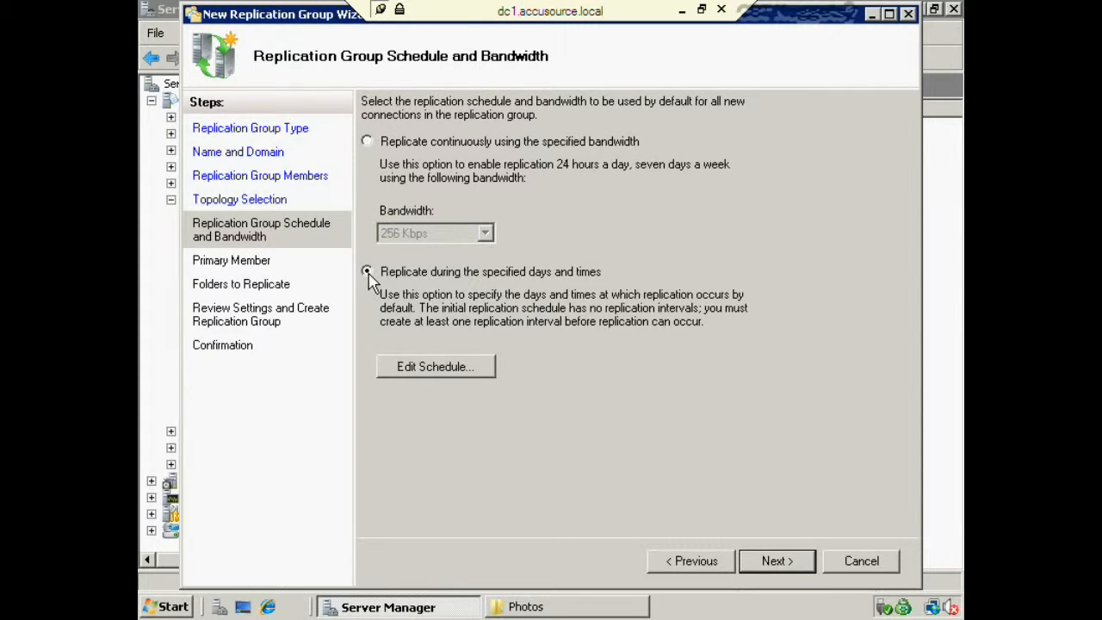
{"action": "left_click", "coordinate": [432, 368]}
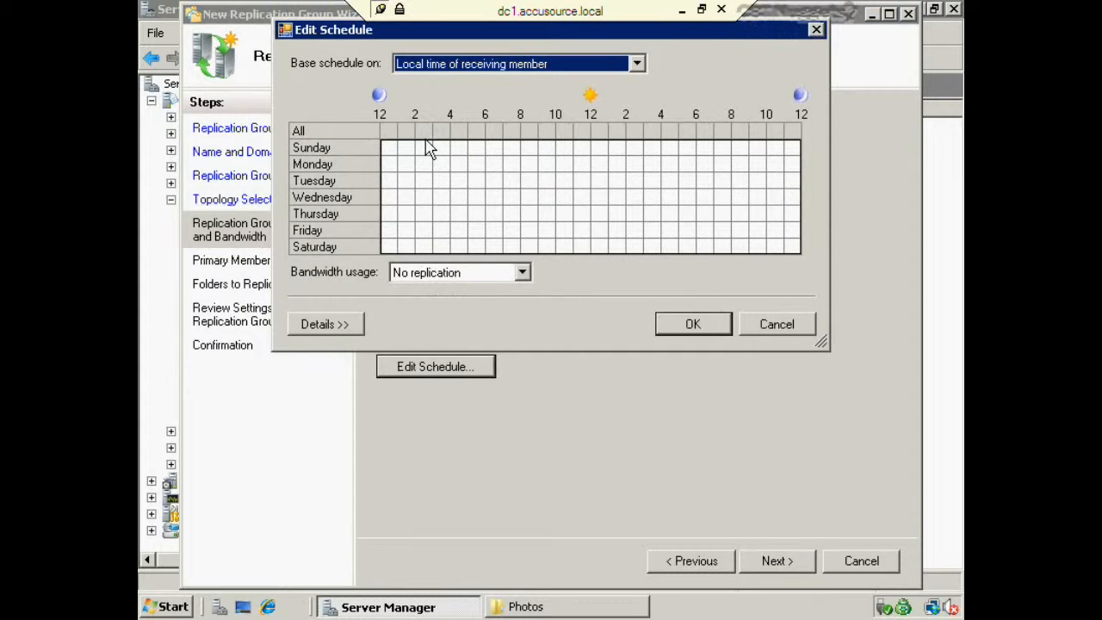
{"action": "left_click", "coordinate": [522, 272]}
{"action": "left_click", "coordinate": [420, 292]}
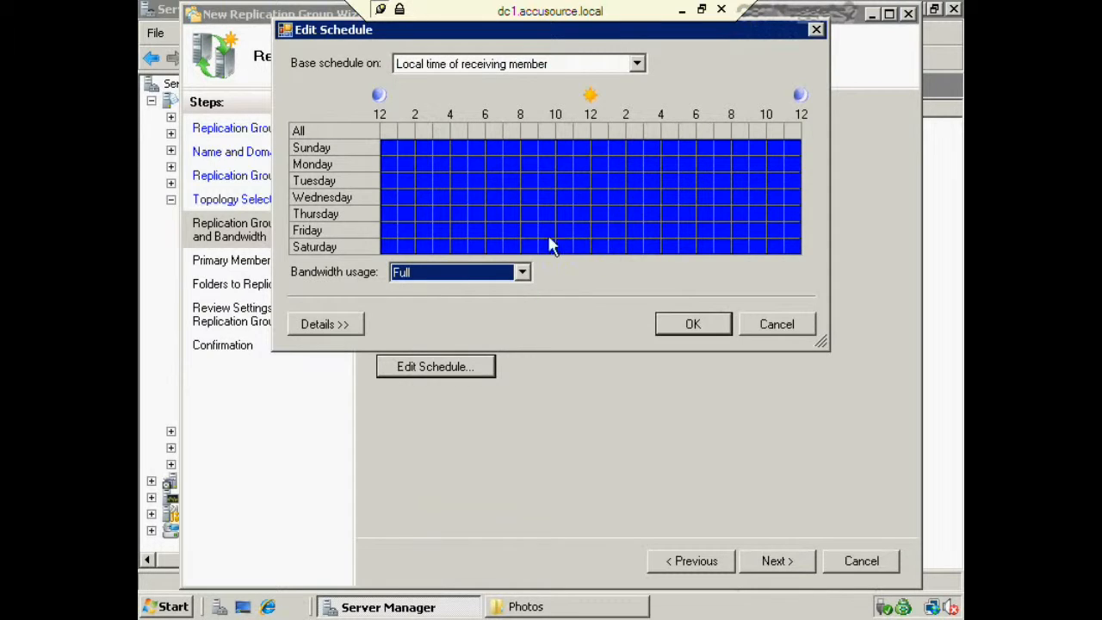
- Limit the replication schedule's bandwidth usage to 256 Kbps from 7 AM to 8 PM, Sunday through Saturday
{"action": "left_click", "coordinate": [509, 279]}
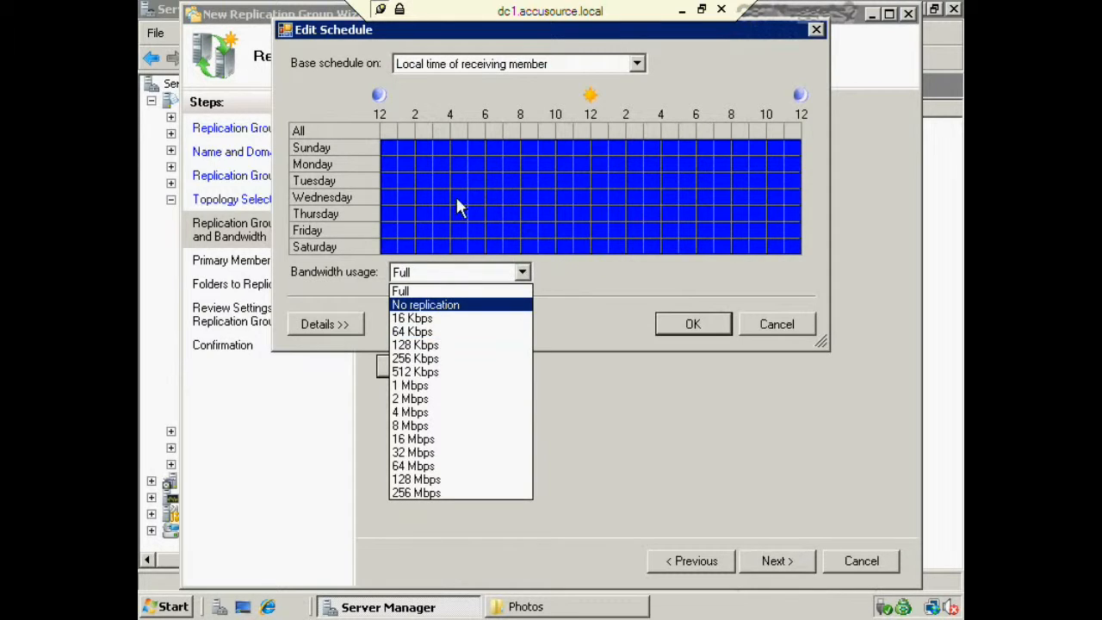
{"action": "left_click", "coordinate": [384, 157]}
{"action": "left_click_drag", "start_coordinate": [390, 148], "coordinate": [489, 248]}
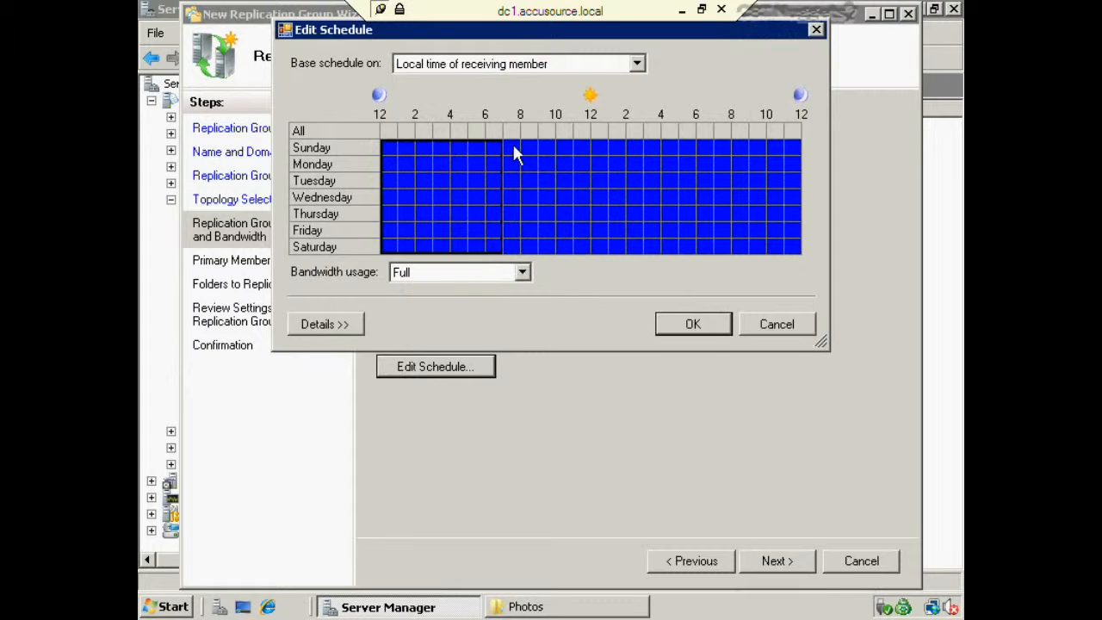
{"action": "left_click_drag", "start_coordinate": [513, 154], "coordinate": [602, 169]}
{"action": "left_click_drag", "start_coordinate": [694, 174], "coordinate": [720, 263]}
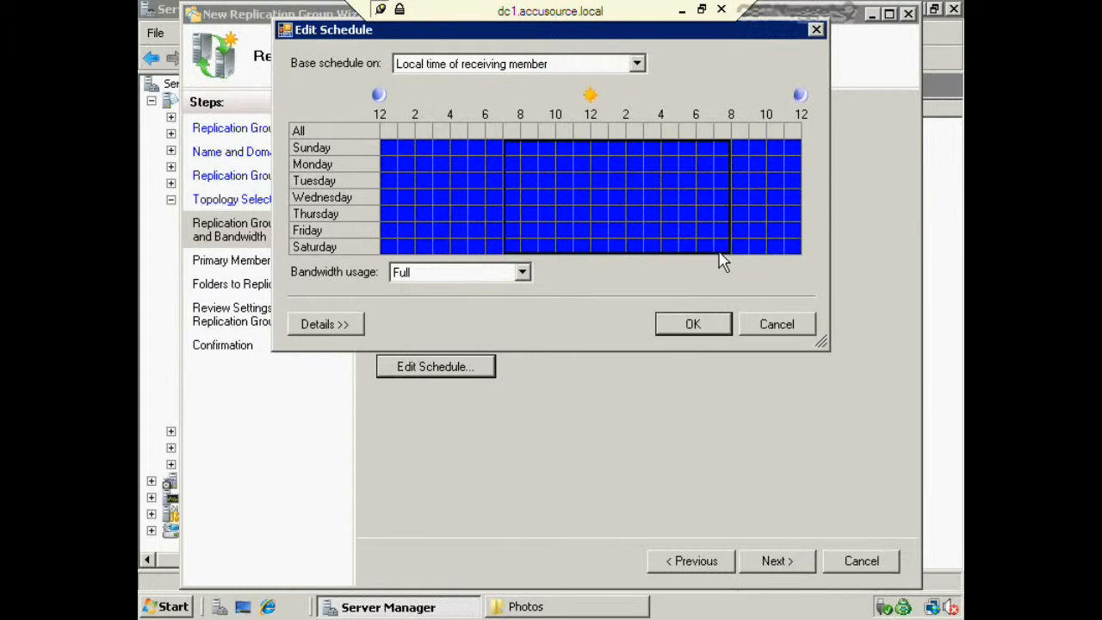
{"action": "left_click", "coordinate": [523, 272]}
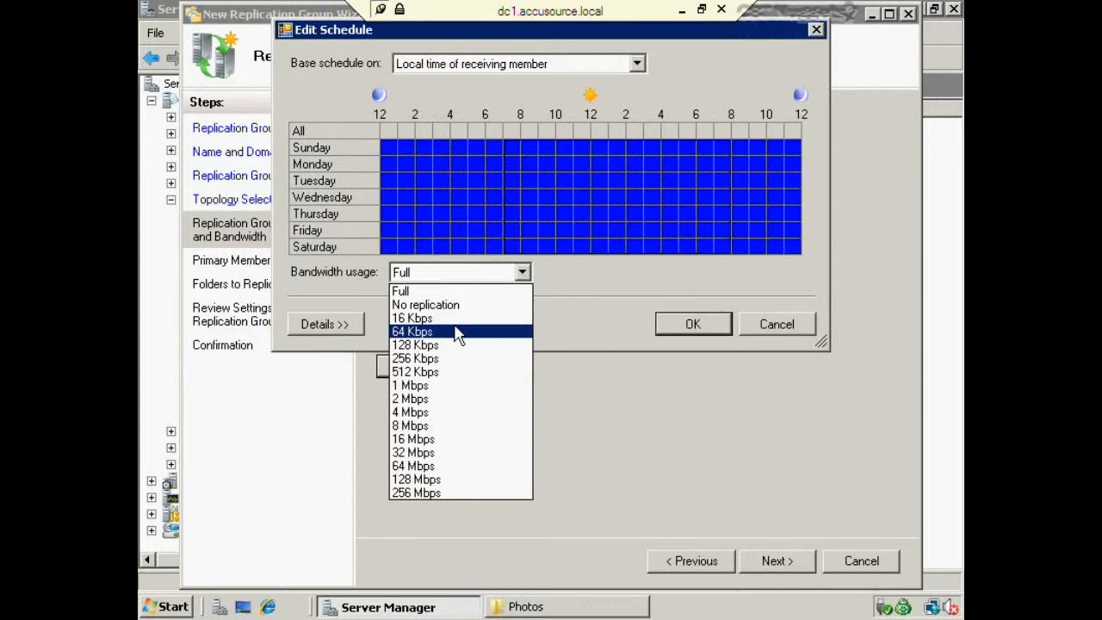
{"action": "left_click", "coordinate": [447, 360]}
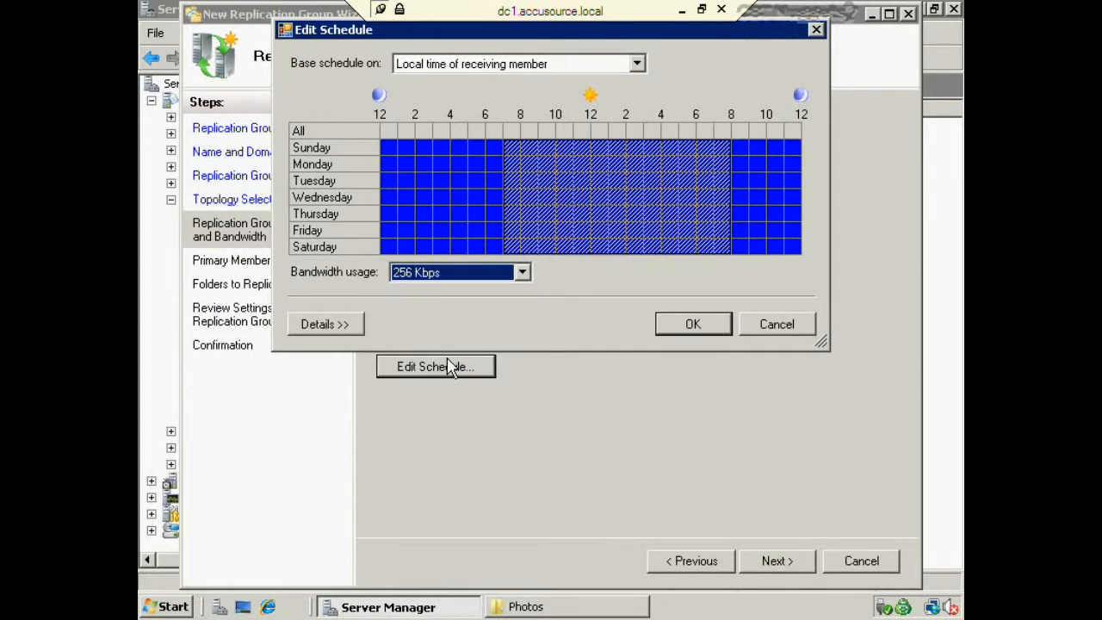
- Limit the schedule's bandwidth usage to 512 Kbps from 8 PM to midnight, Sunday through Saturday, and accept the schedule
{"action": "left_click_drag", "start_coordinate": [739, 146], "coordinate": [818, 253]}
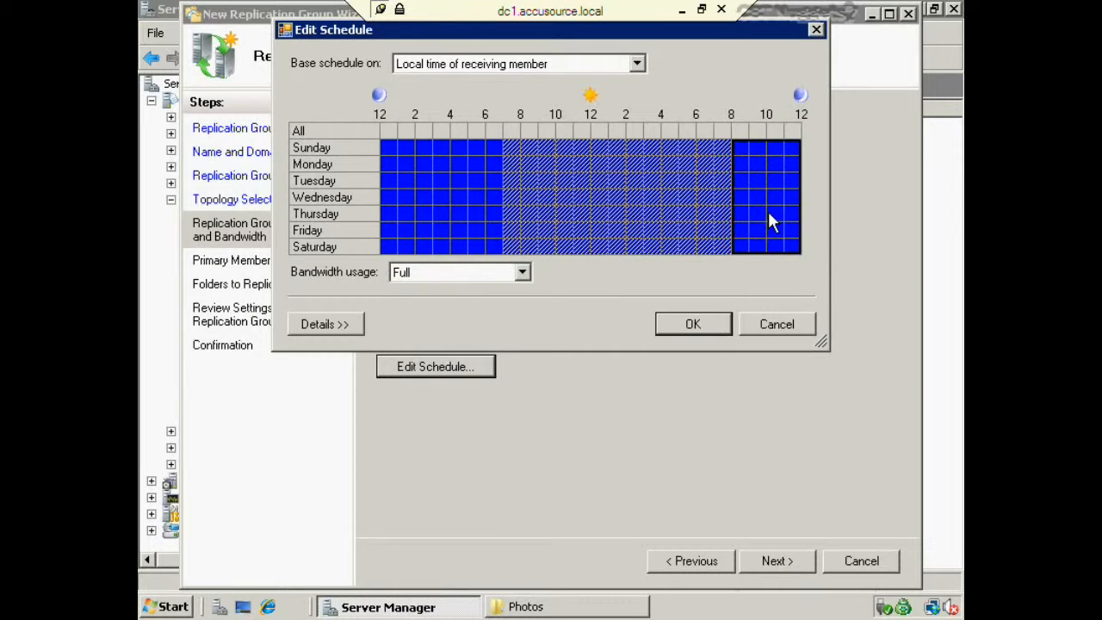
{"action": "left_click", "coordinate": [521, 272]}
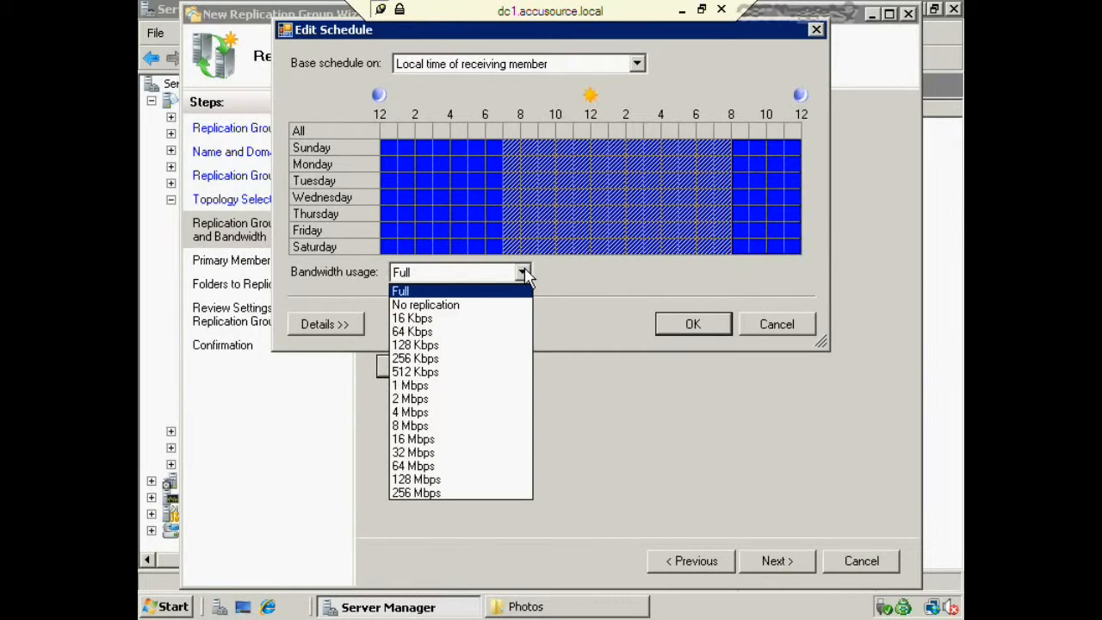
{"action": "left_click", "coordinate": [442, 373]}
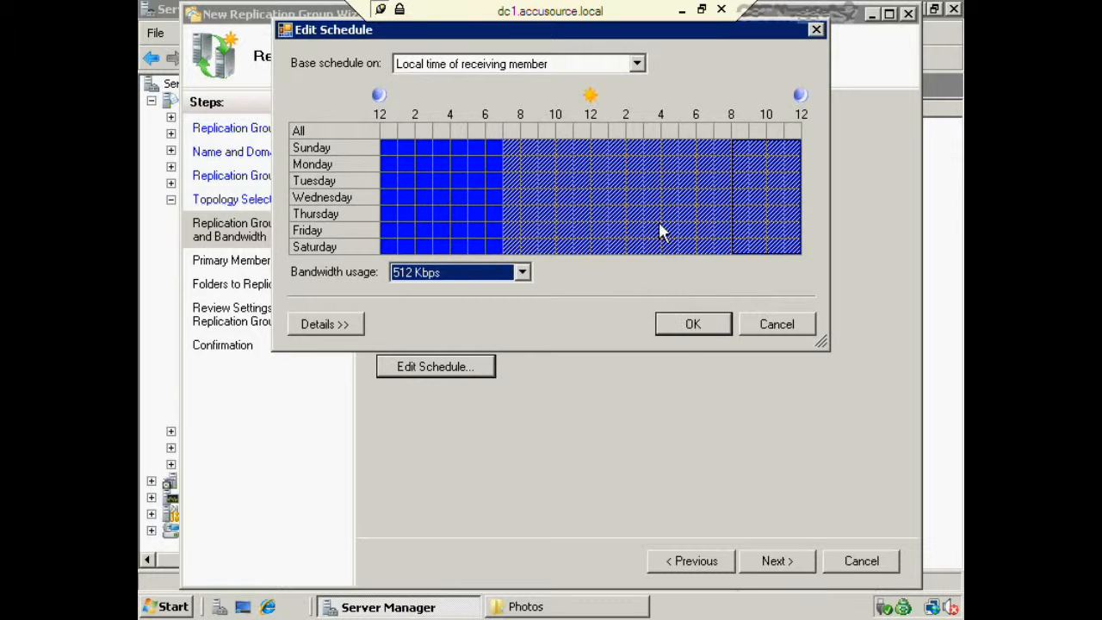
{"action": "left_click", "coordinate": [458, 70]}
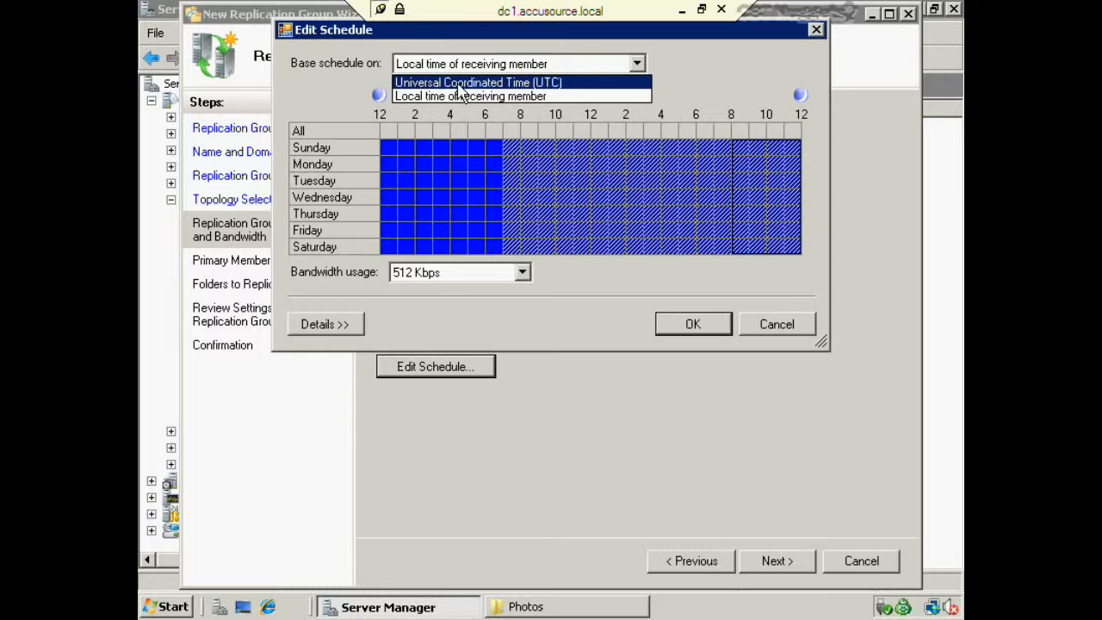
{"action": "left_click", "coordinate": [591, 303]}
{"action": "left_click", "coordinate": [693, 325]}
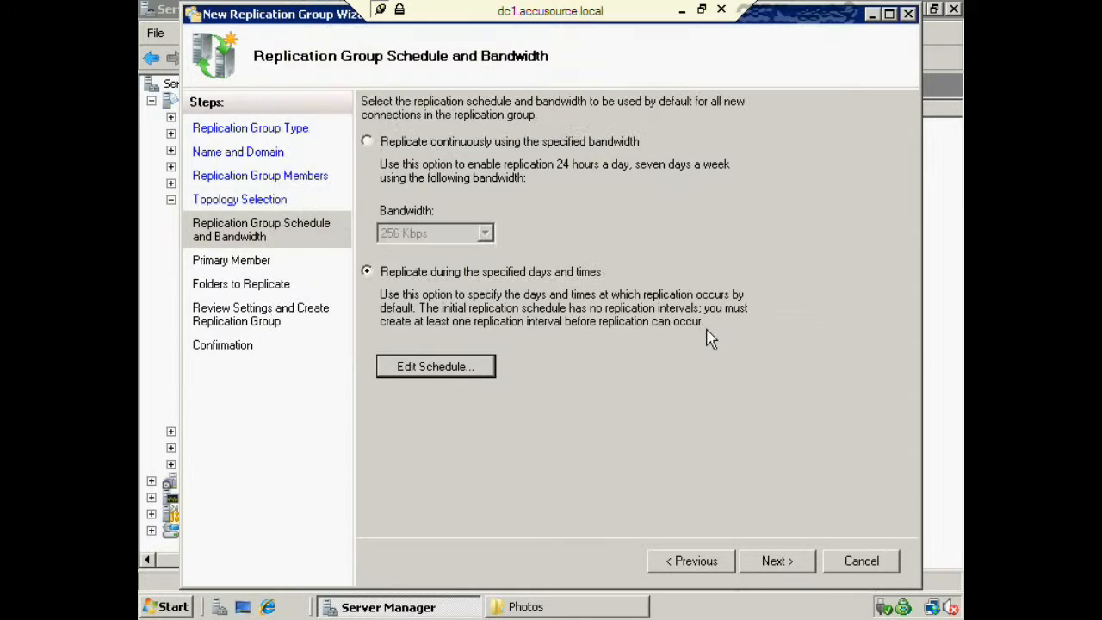
- Choose continuous replication at Full bandwidth for the replication group and proceed to the primary member settings
{"action": "left_click", "coordinate": [376, 142]}
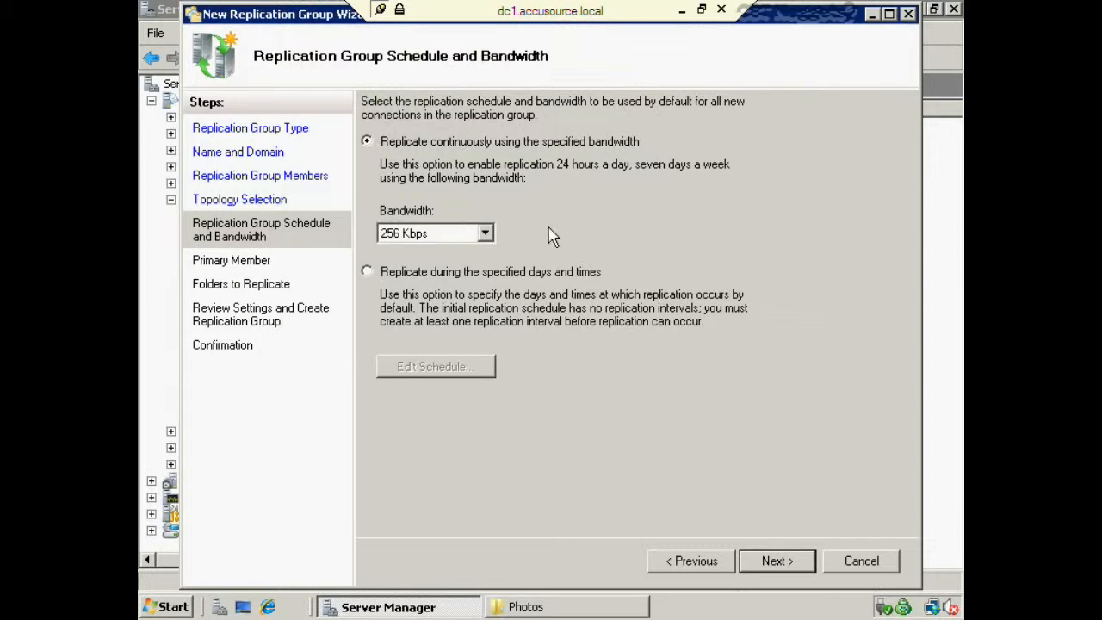
{"action": "left_click", "coordinate": [484, 233]}
{"action": "left_click", "coordinate": [404, 443]}
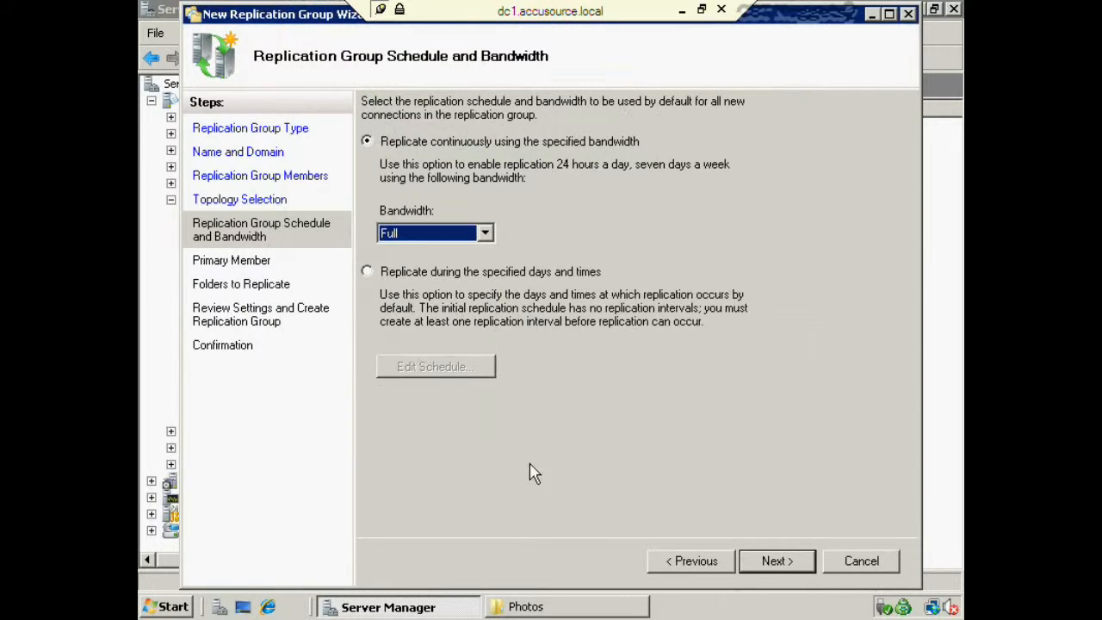
{"action": "left_click", "coordinate": [771, 564]}
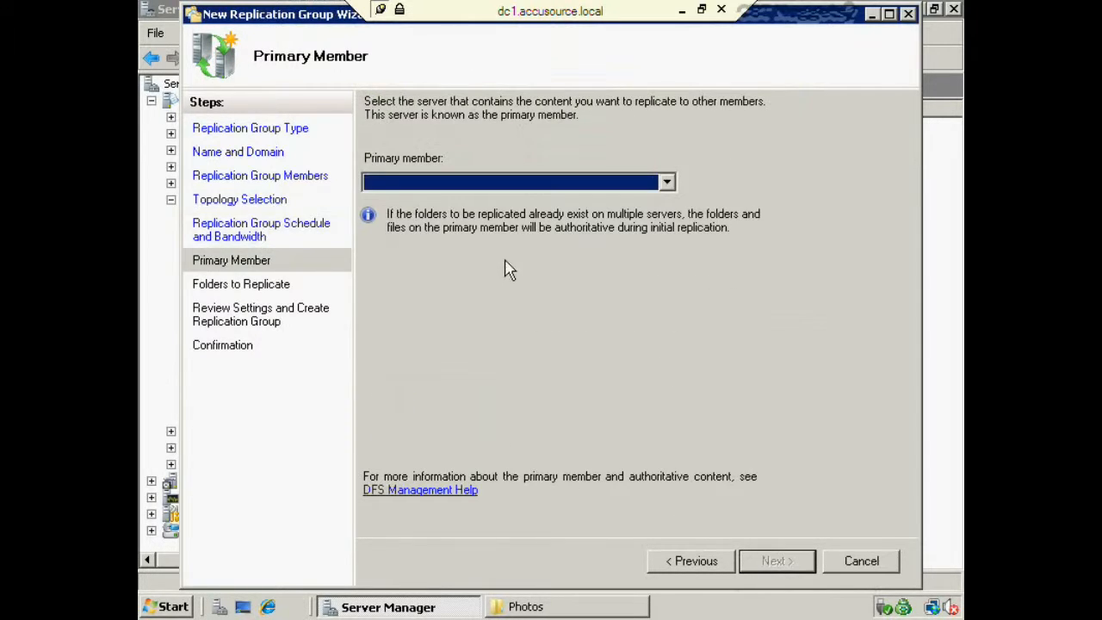
- Make DC1 the primary member of the replication group and proceed to the folders to replicate
{"action": "left_click", "coordinate": [530, 189]}
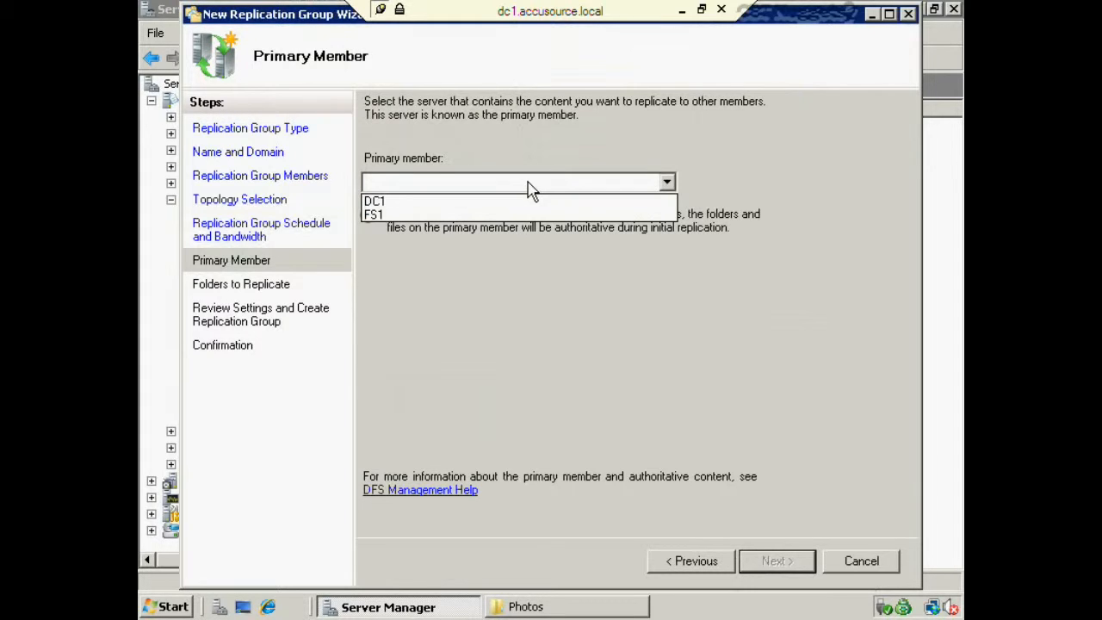
{"action": "left_click", "coordinate": [383, 198]}
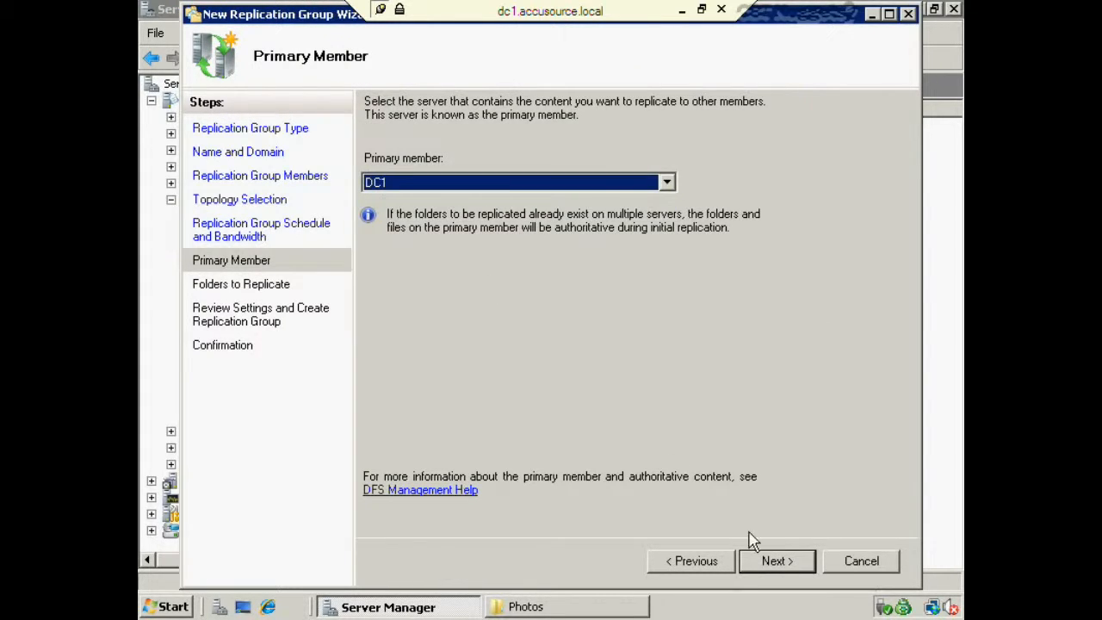
{"action": "left_click", "coordinate": [777, 561]}
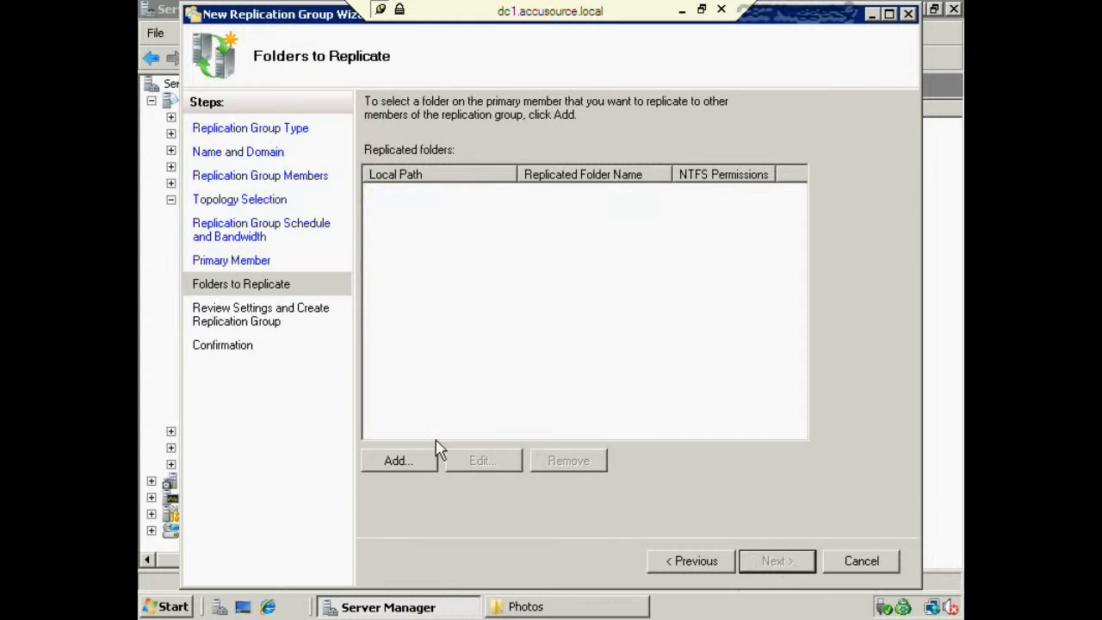
- Add P:\Photos\moo on DC1 as the folder to replicate, keeping the name based on its path
{"action": "left_click", "coordinate": [398, 461]}
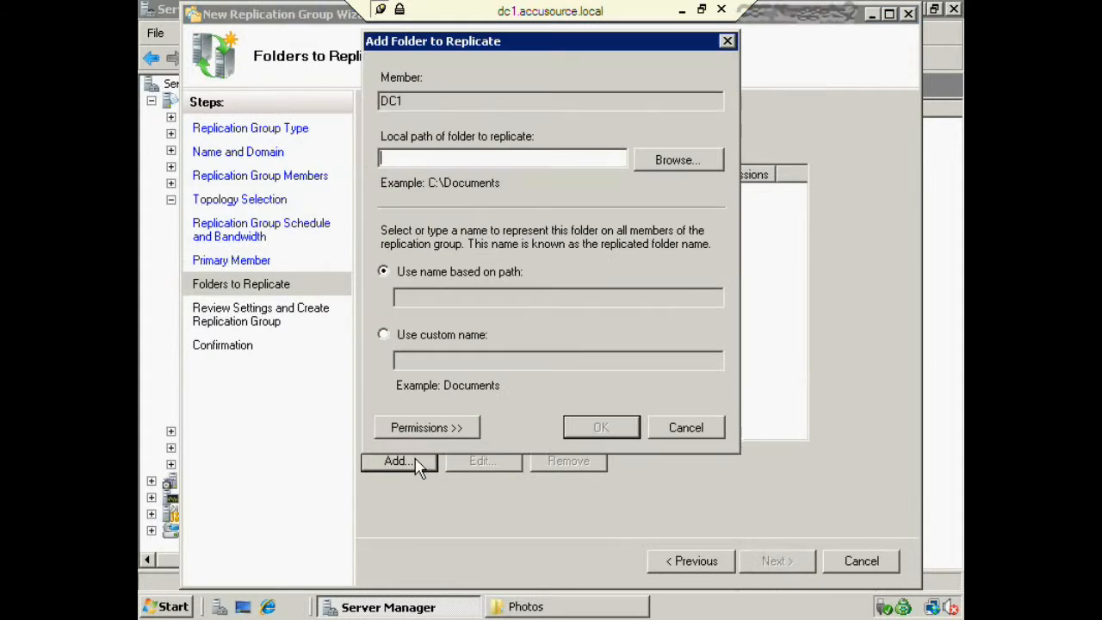
{"action": "left_click", "coordinate": [648, 162]}
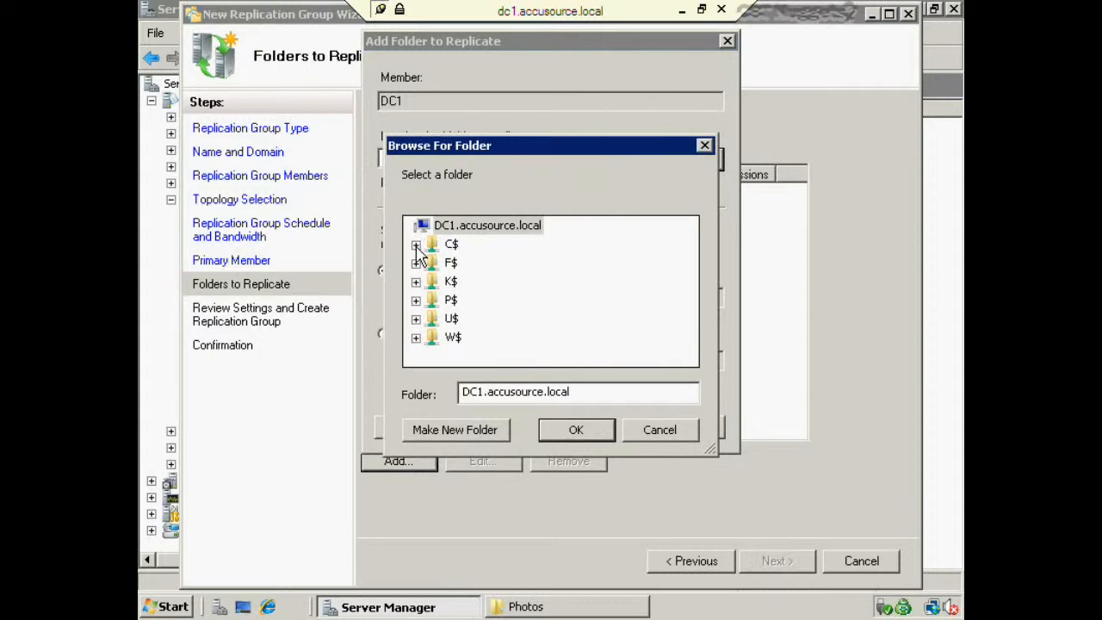
{"action": "left_click", "coordinate": [415, 299]}
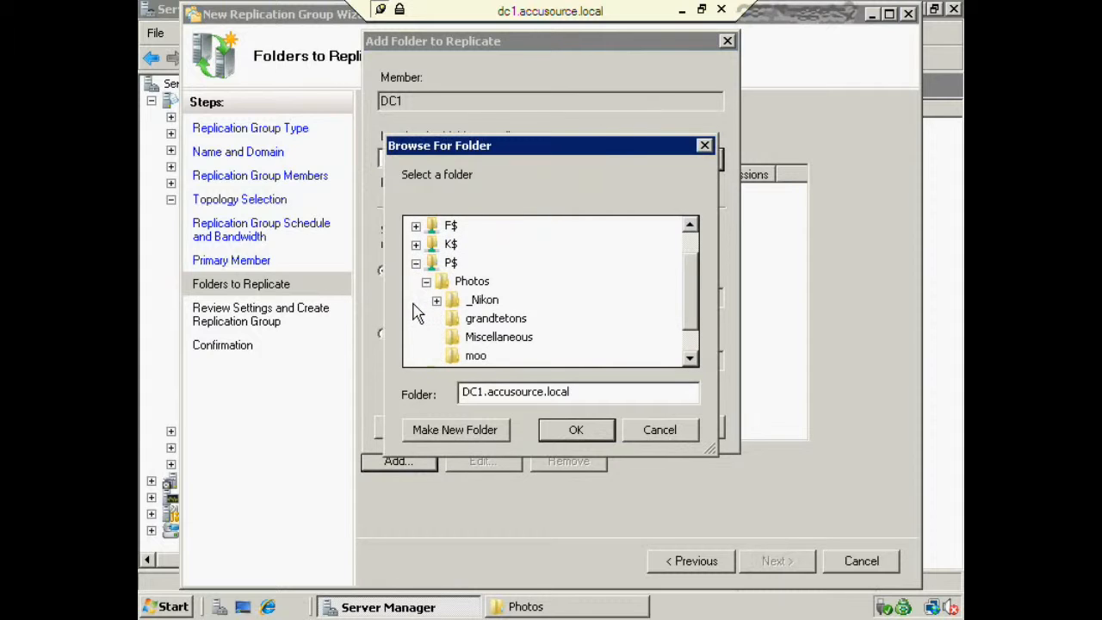
{"action": "left_click", "coordinate": [478, 358]}
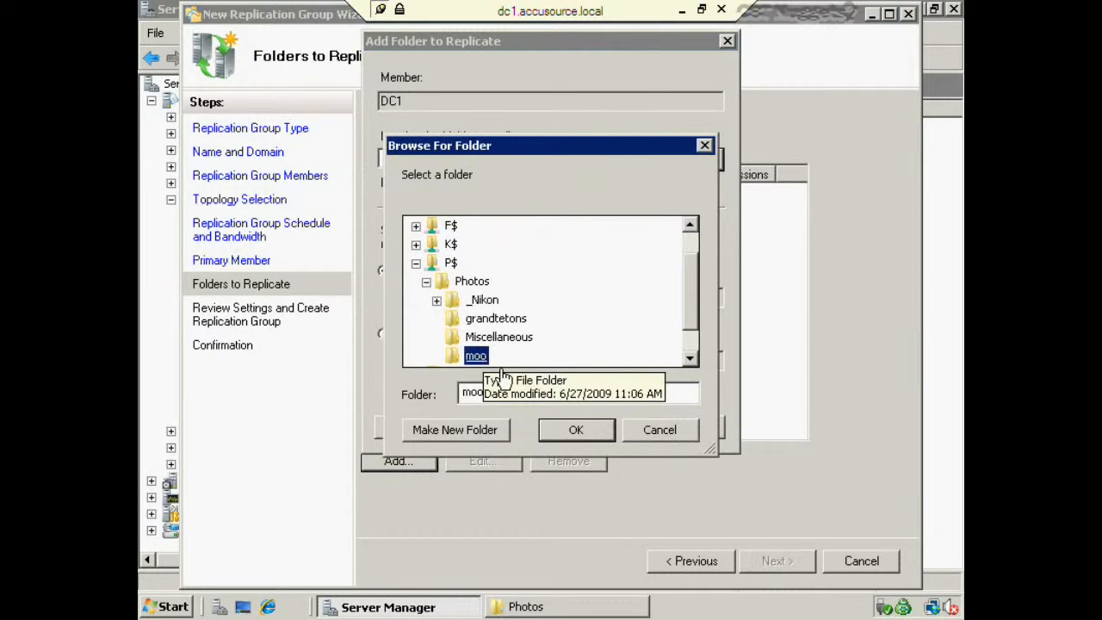
{"action": "left_click", "coordinate": [577, 429]}
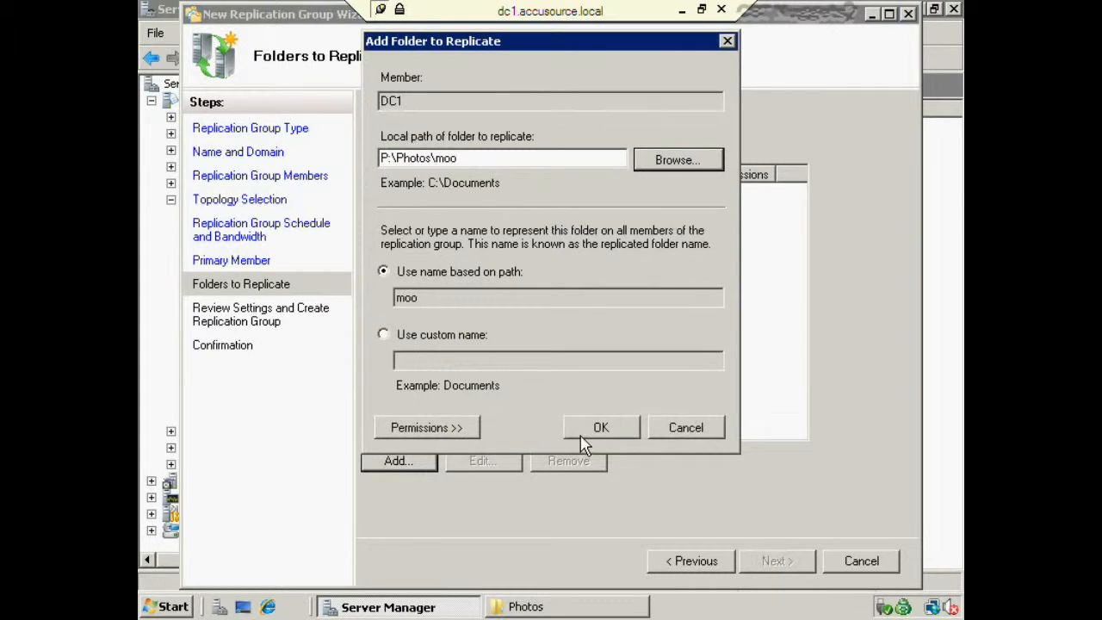
{"action": "left_click", "coordinate": [485, 161]}
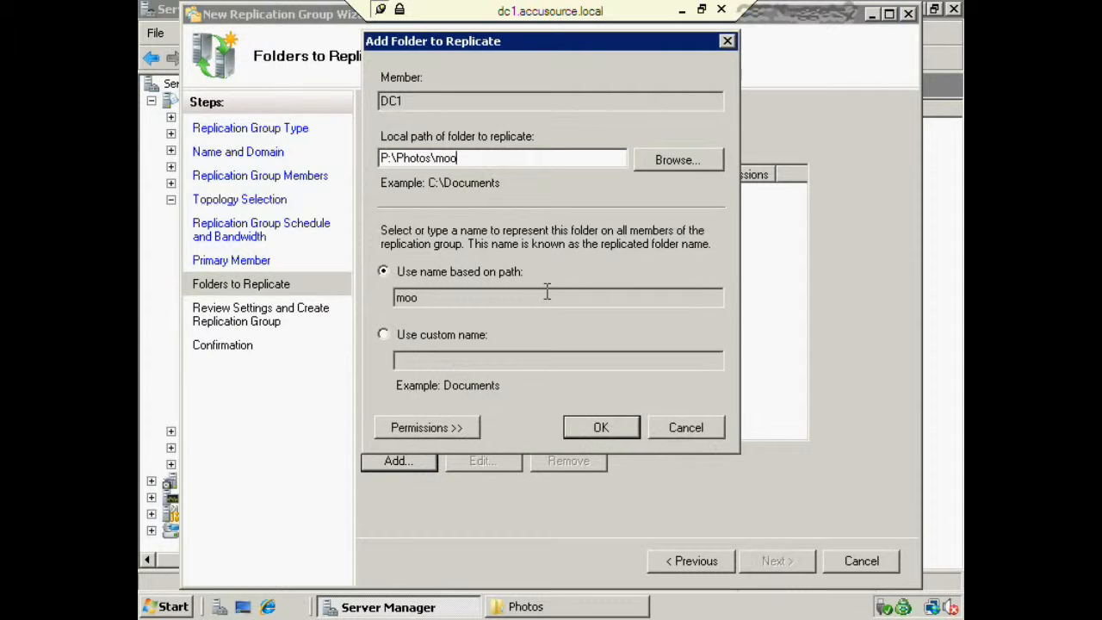
{"action": "left_click", "coordinate": [604, 436]}
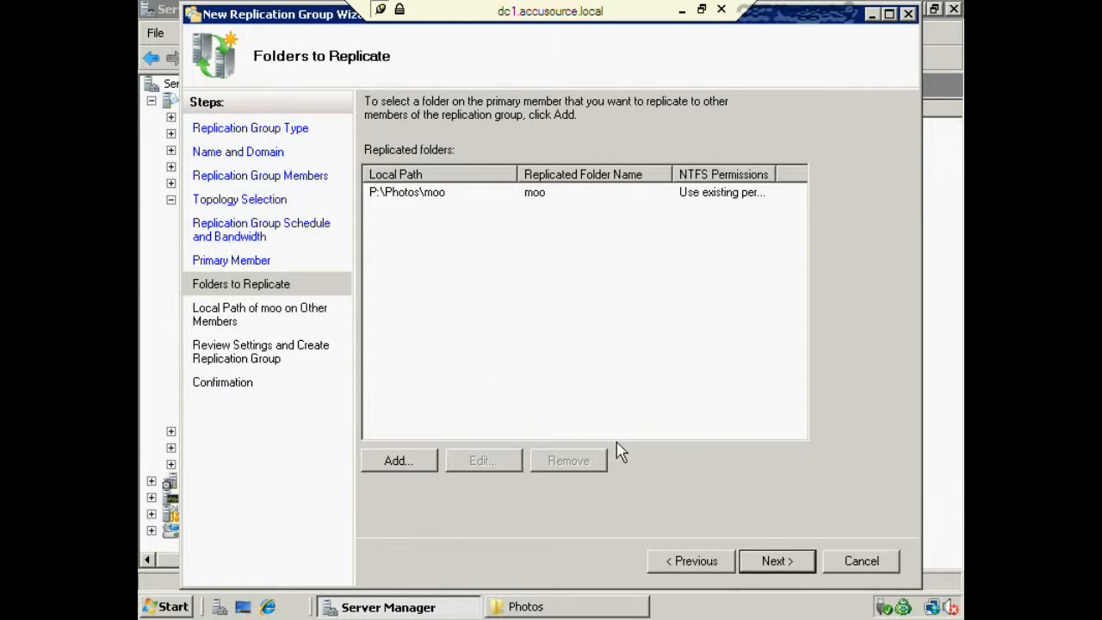
{"action": "left_click", "coordinate": [779, 567]}
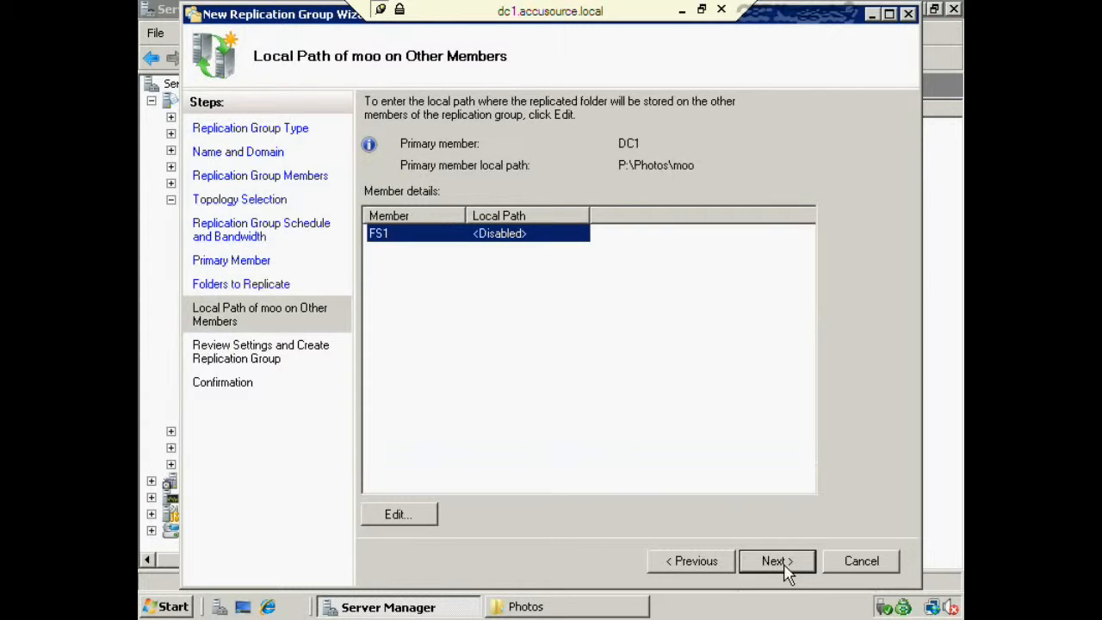
- Enable FS1's membership for the replicated folder, using a new folder named moo on its C$ share as the local path
{"action": "left_click", "coordinate": [406, 515]}
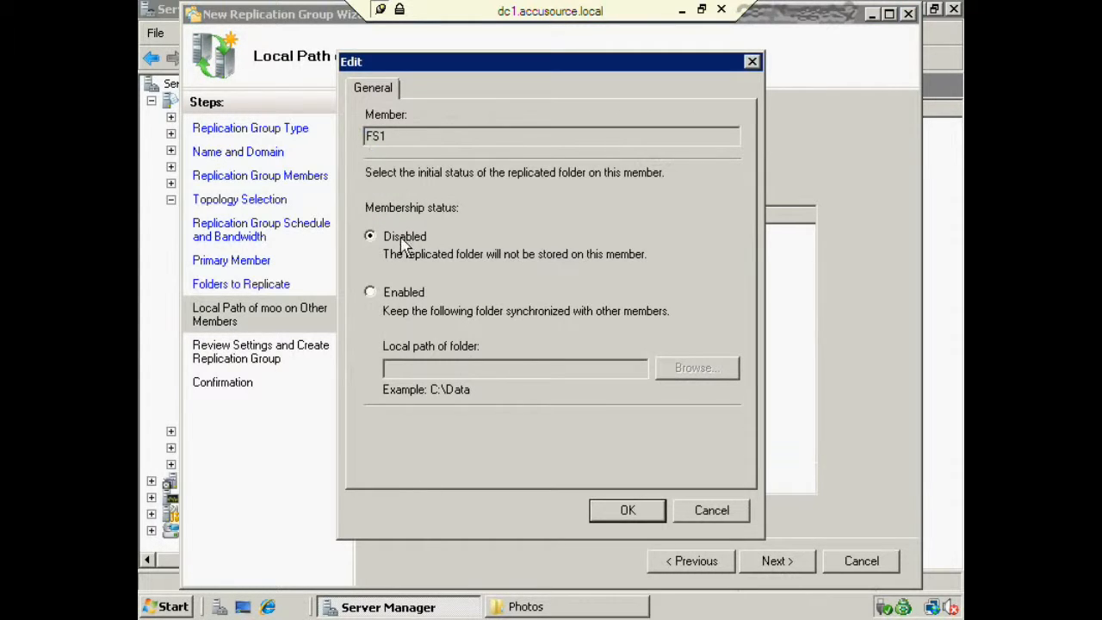
{"action": "left_click", "coordinate": [370, 292]}
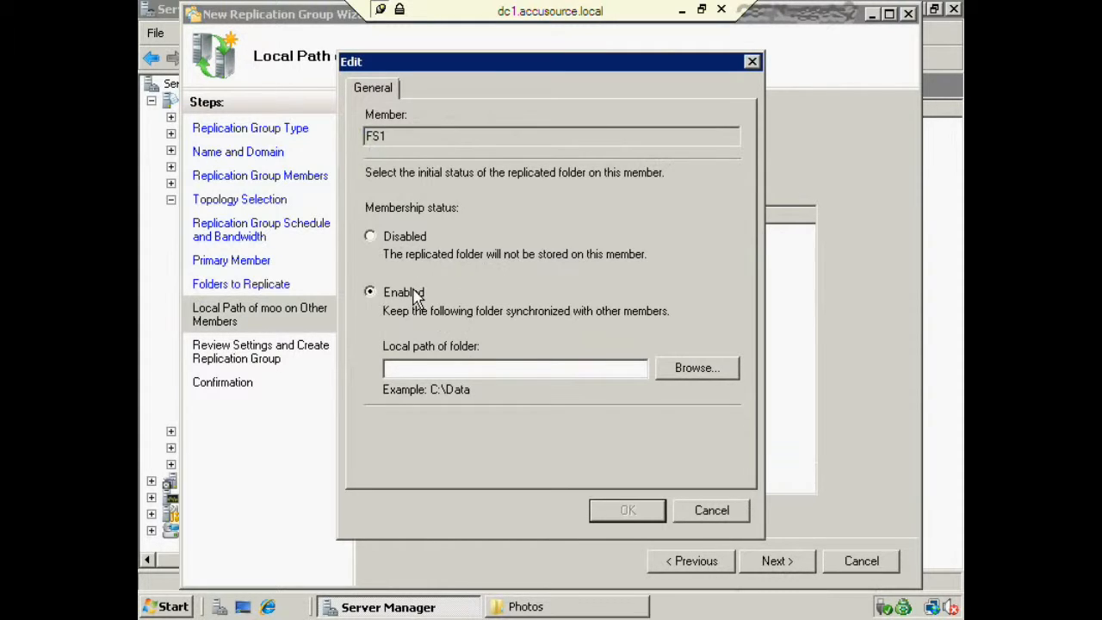
{"action": "left_click", "coordinate": [682, 372]}
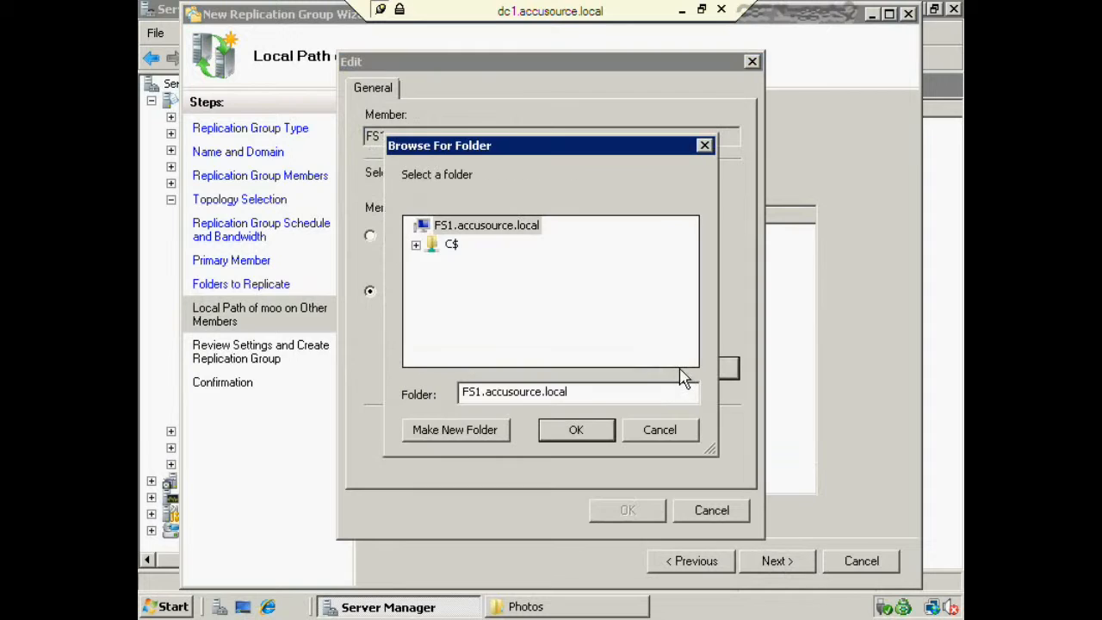
{"action": "left_click", "coordinate": [416, 244]}
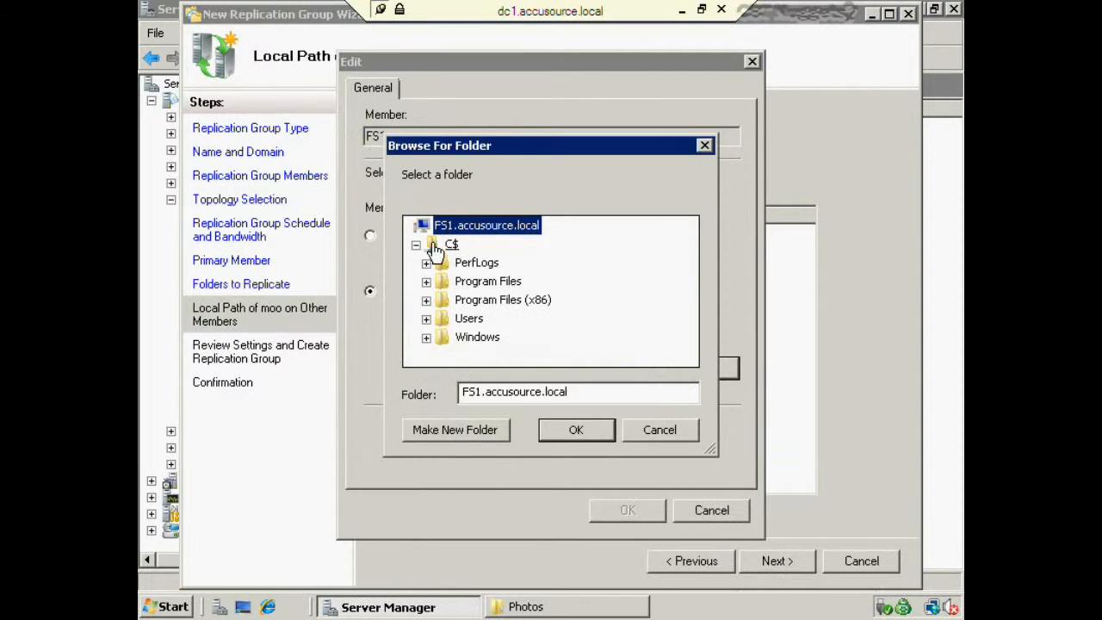
{"action": "left_click", "coordinate": [436, 247]}
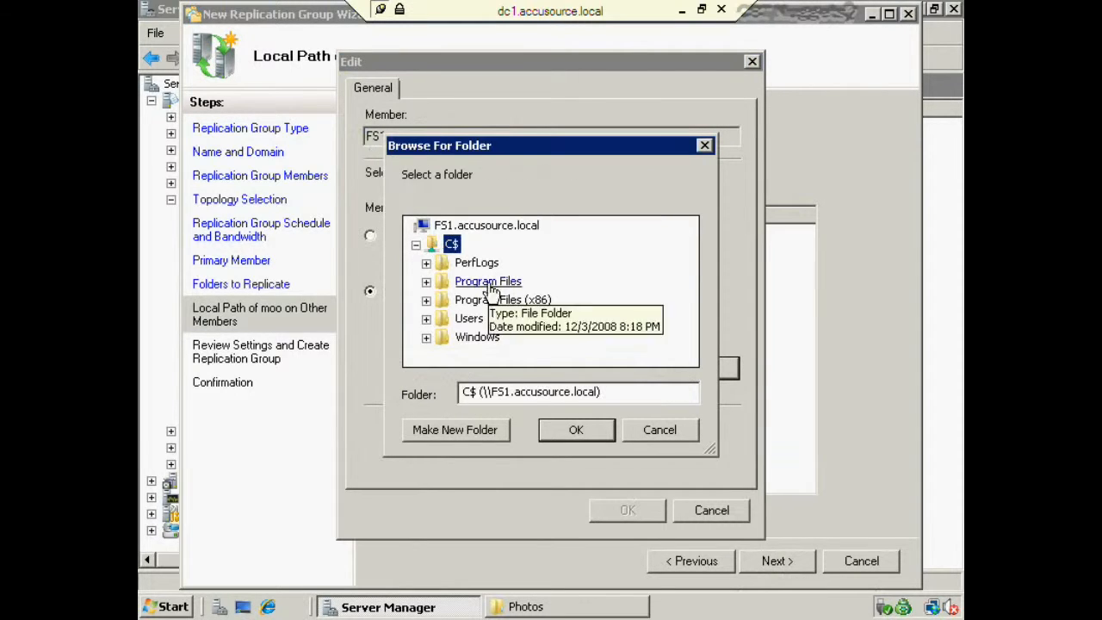
{"action": "left_click", "coordinate": [503, 435]}
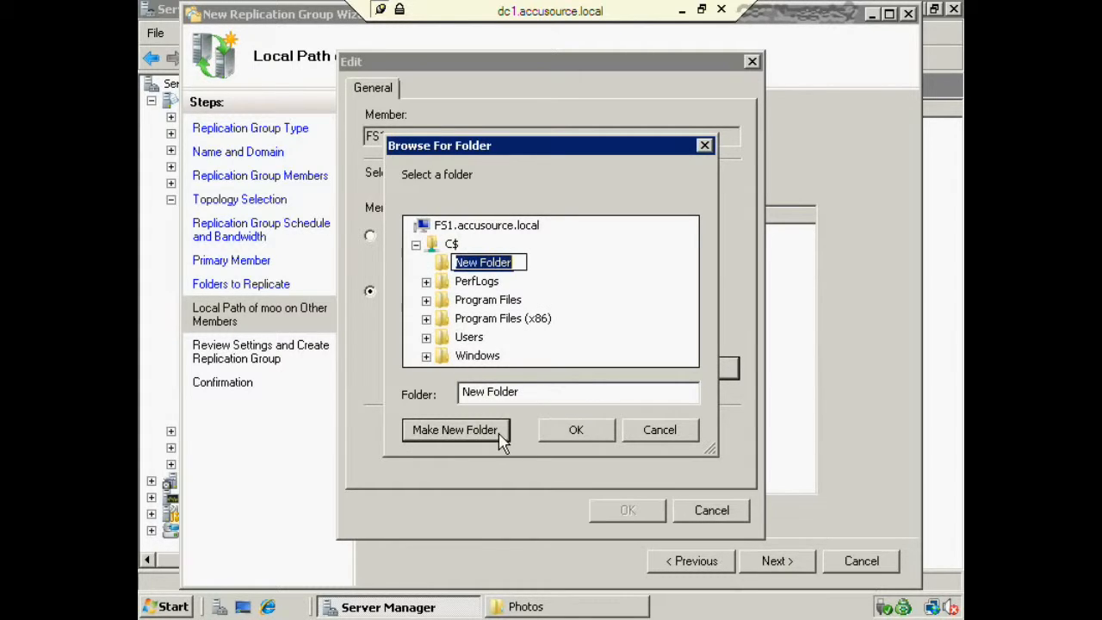
{"action": "type", "text": "moo"}
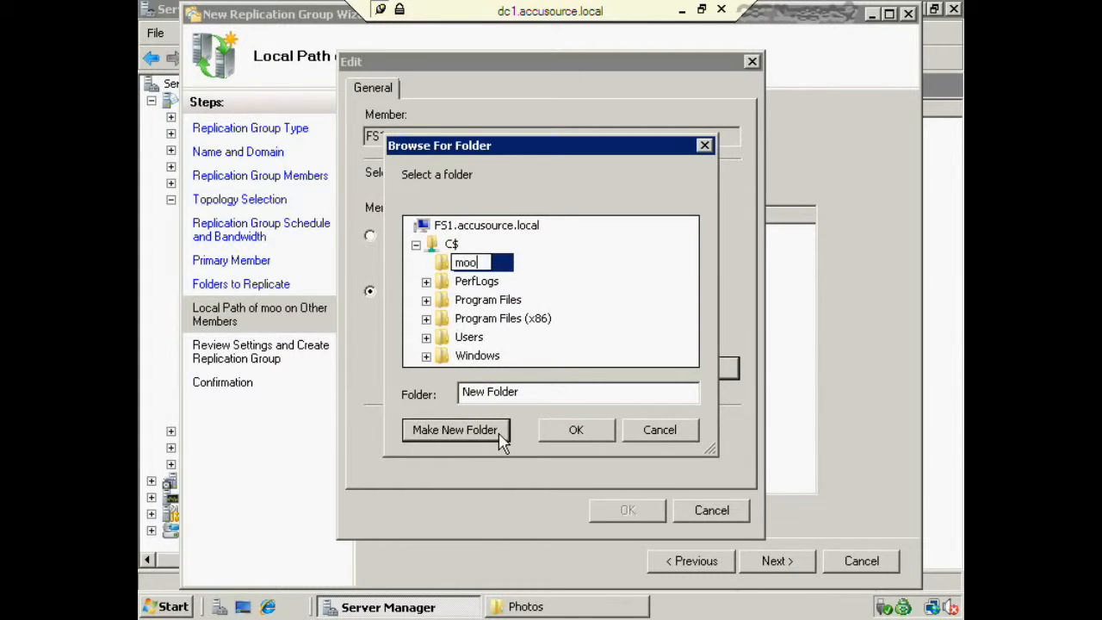
{"action": "key", "text": "Return"}
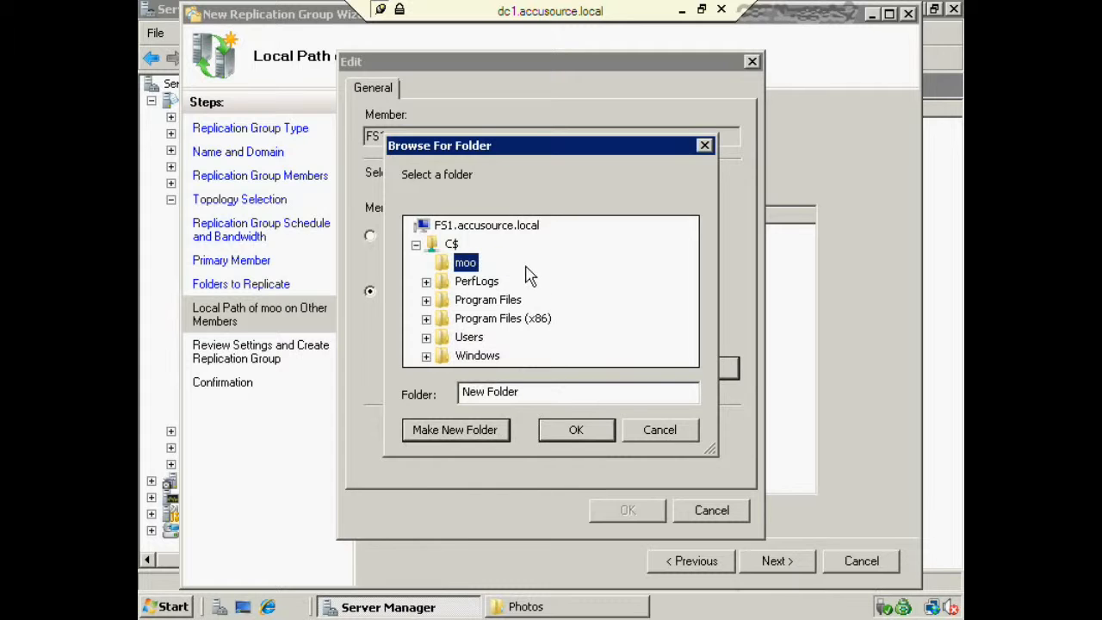
{"action": "left_click", "coordinate": [575, 429]}
{"action": "left_click", "coordinate": [640, 520]}
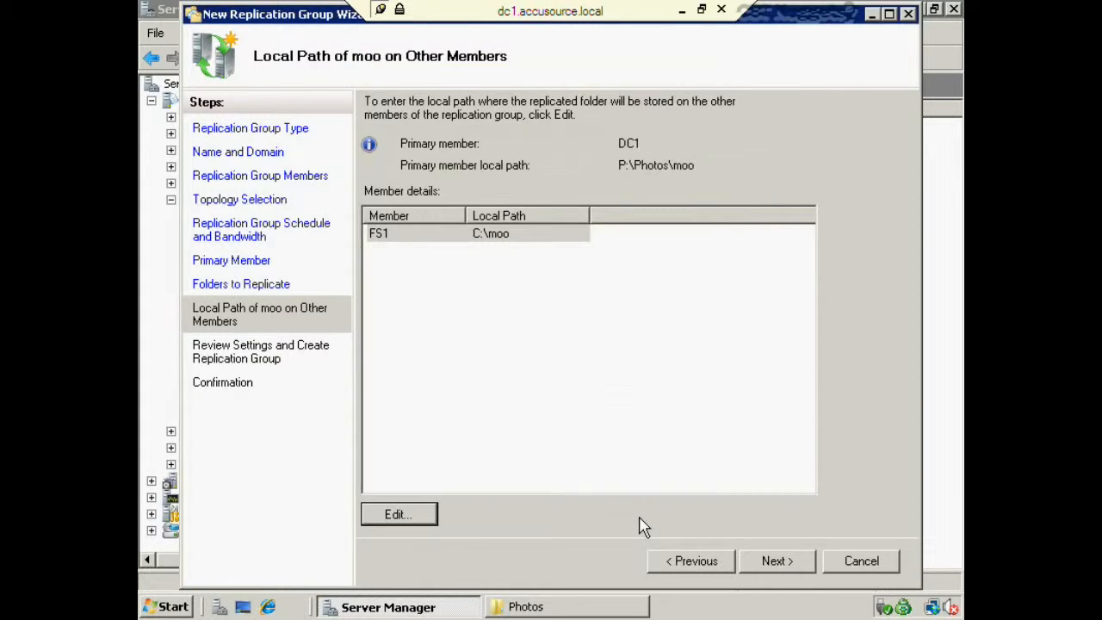
{"action": "left_click", "coordinate": [762, 562]}
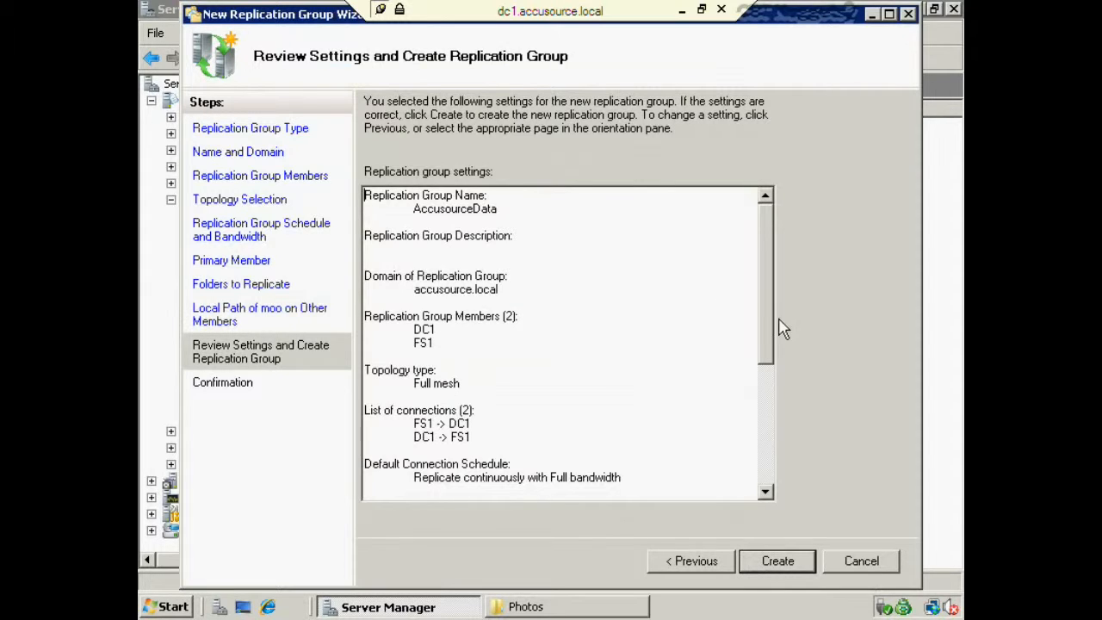
- Review the settings, create the replication group, and close the wizard and the replication delay notice
{"action": "left_click_drag", "start_coordinate": [766, 336], "coordinate": [763, 445]}
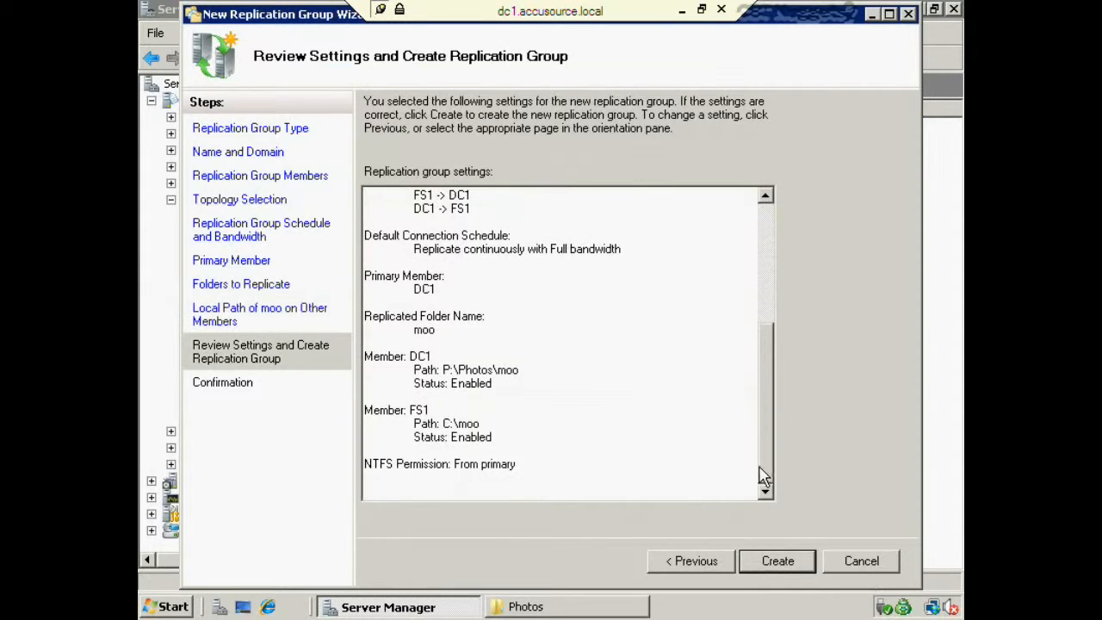
{"action": "left_click", "coordinate": [777, 561]}
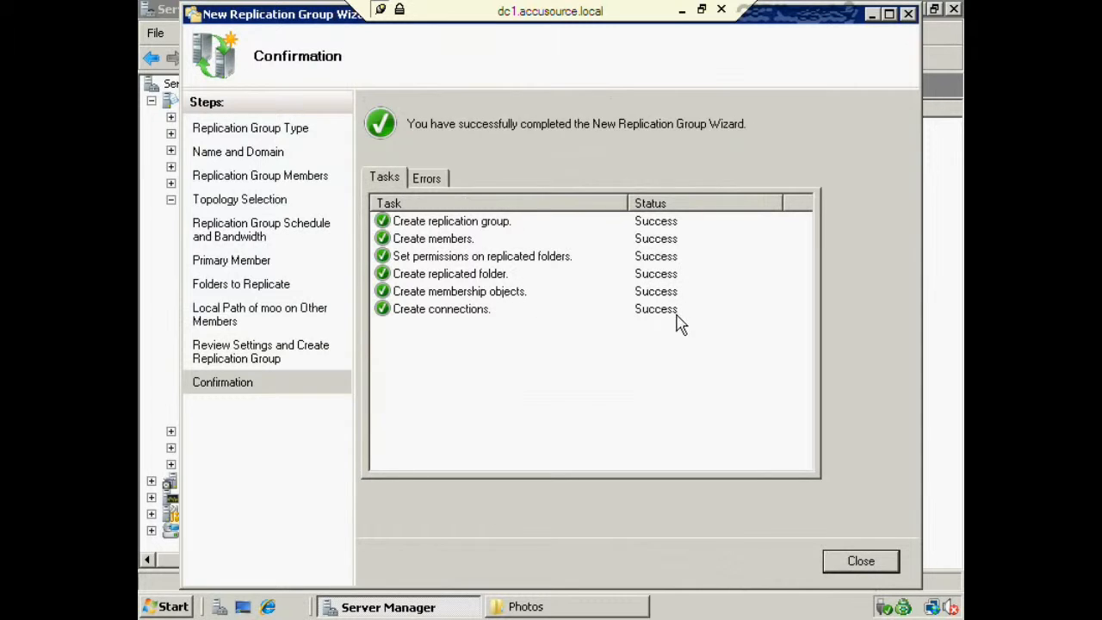
{"action": "left_click", "coordinate": [856, 561]}
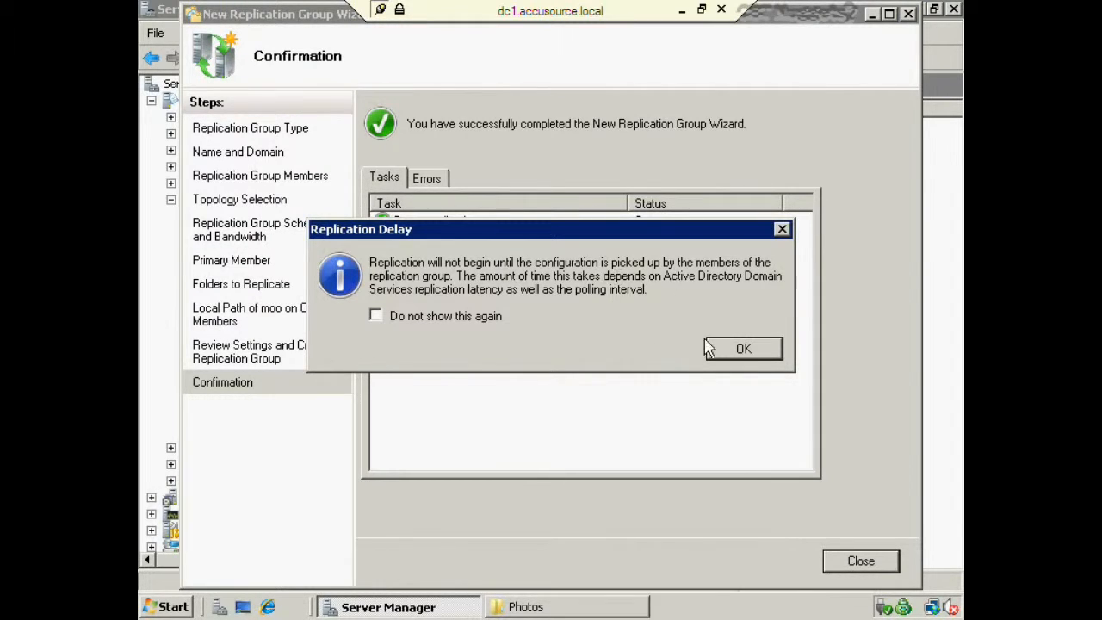
{"action": "left_click", "coordinate": [732, 348]}
{"action": "left_click", "coordinate": [665, 323]}
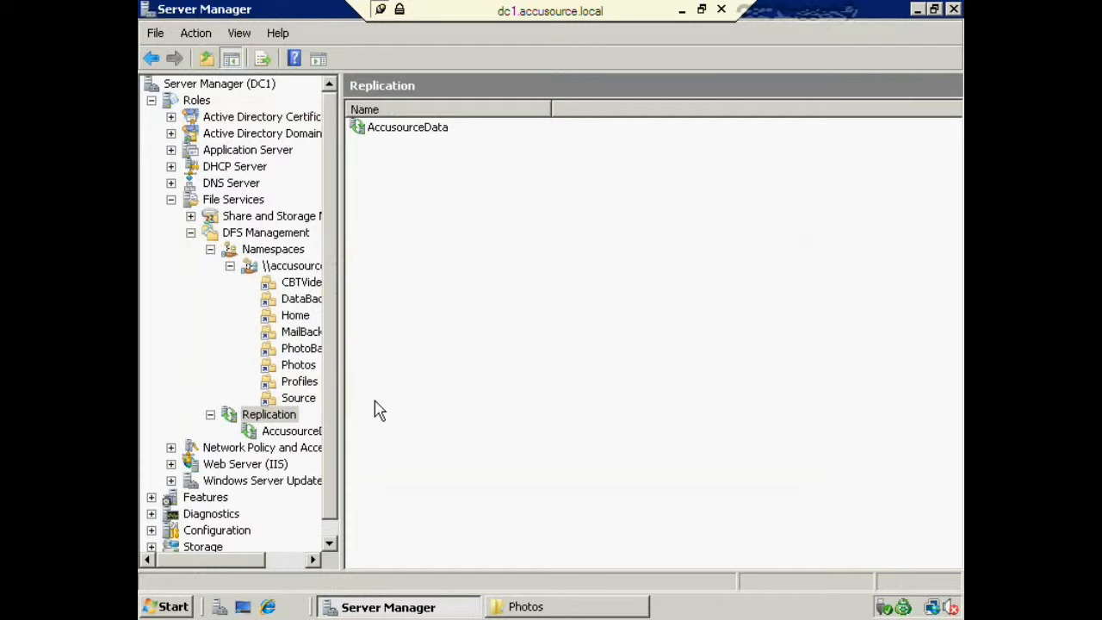
- Open the AccusourceData replication group and select DC1's membership entry to examine its memberships
{"action": "left_click", "coordinate": [312, 433]}
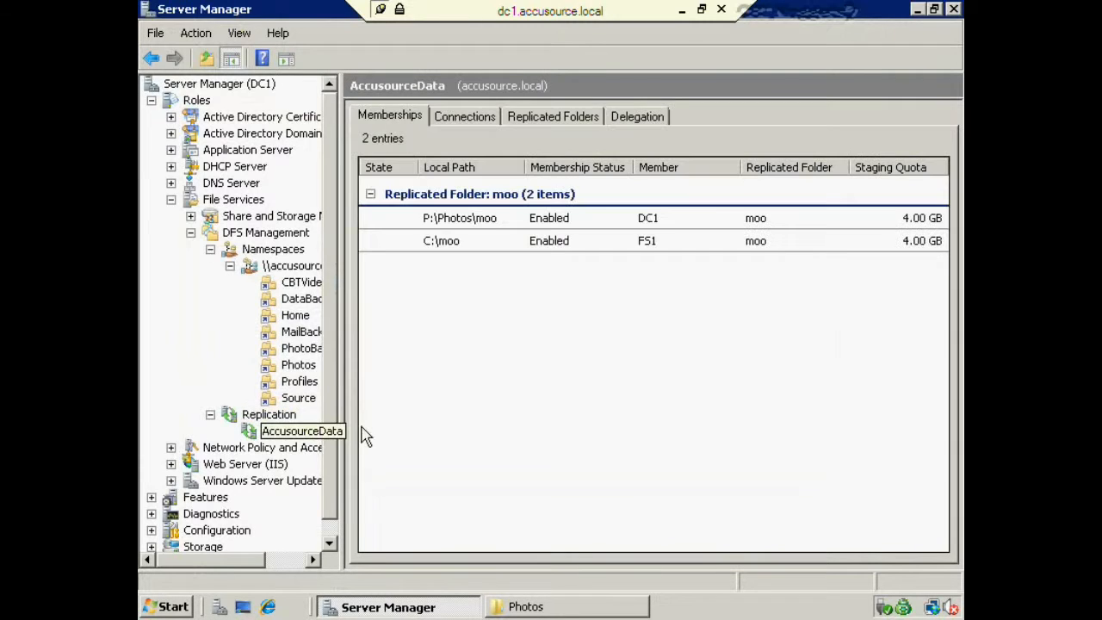
{"action": "left_click", "coordinate": [592, 226]}
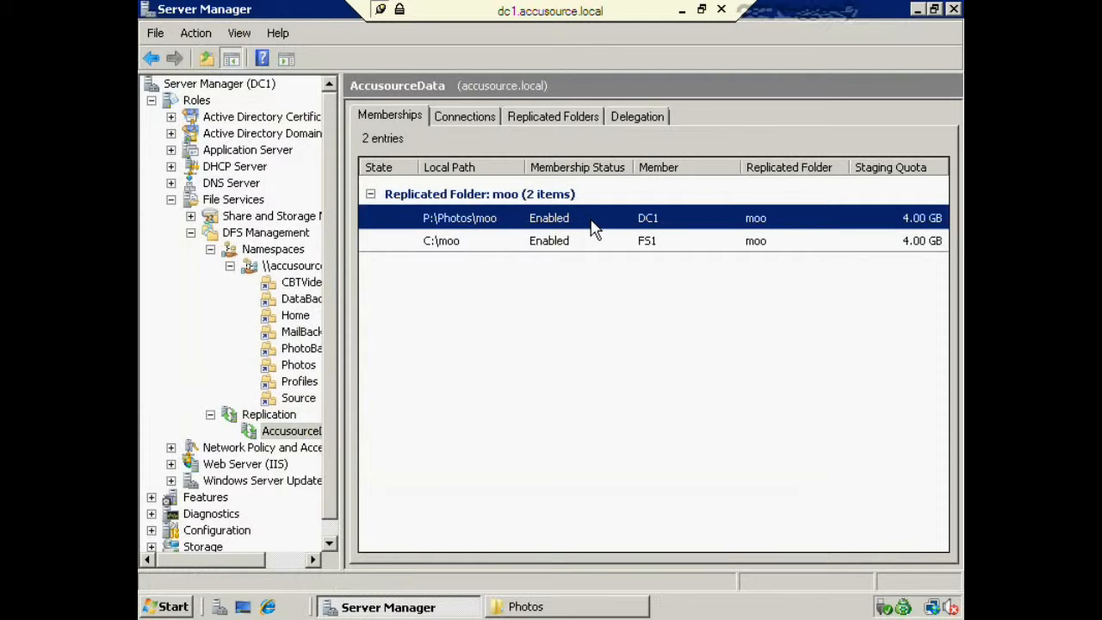
- Show the AccusourceData connections and run immediate replication on the connection sending from DC1 to FS1
{"action": "left_click", "coordinate": [465, 119]}
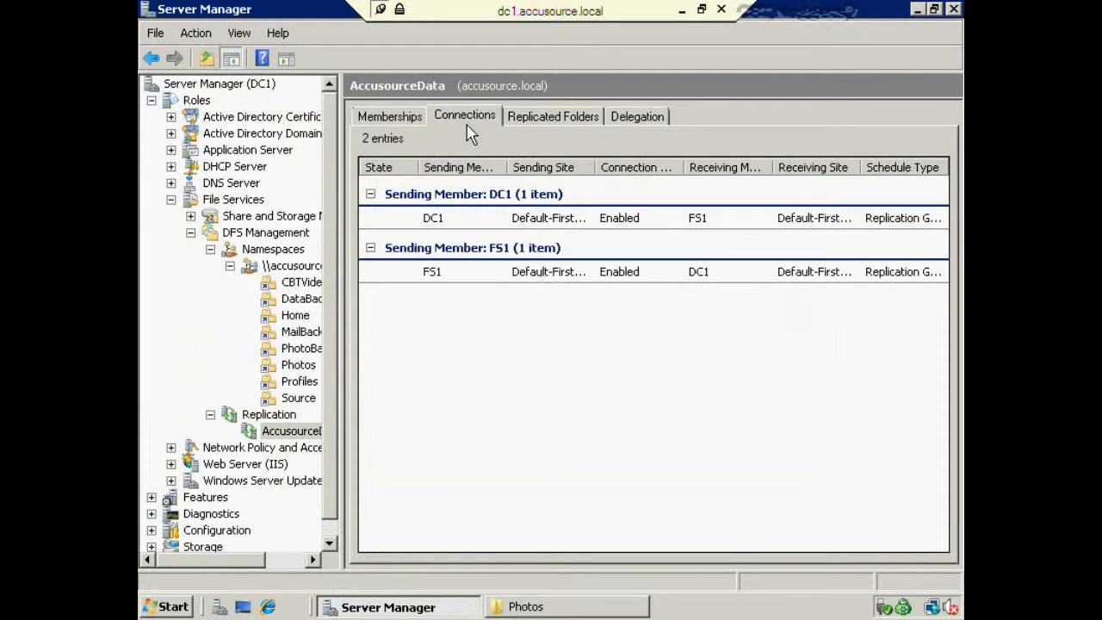
{"action": "left_click", "coordinate": [558, 220]}
{"action": "right_click", "coordinate": [558, 219]}
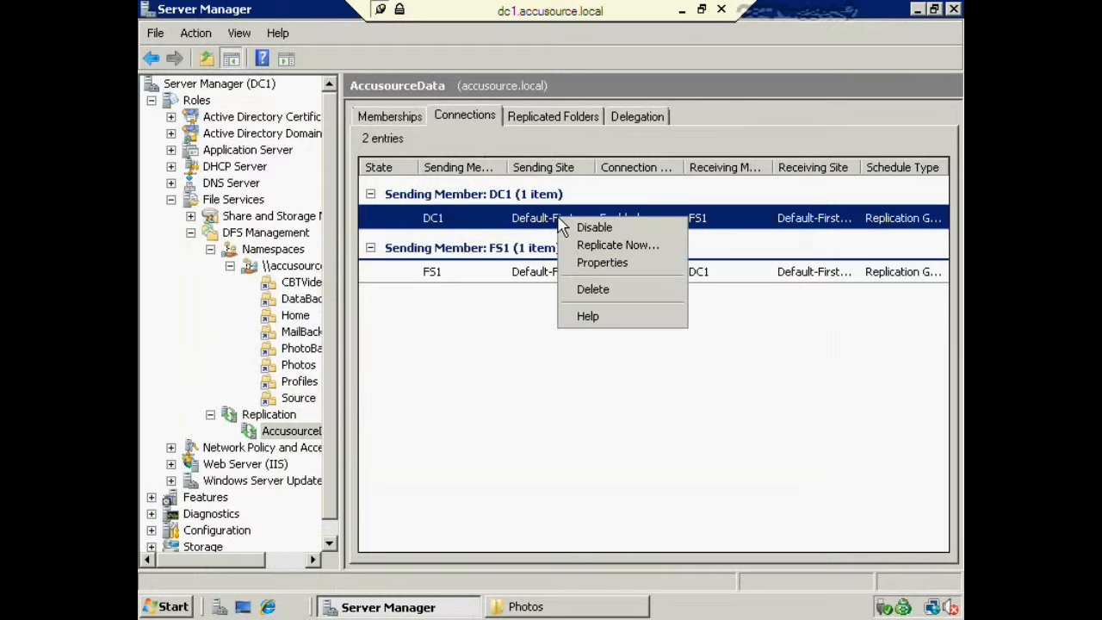
{"action": "left_click", "coordinate": [638, 250]}
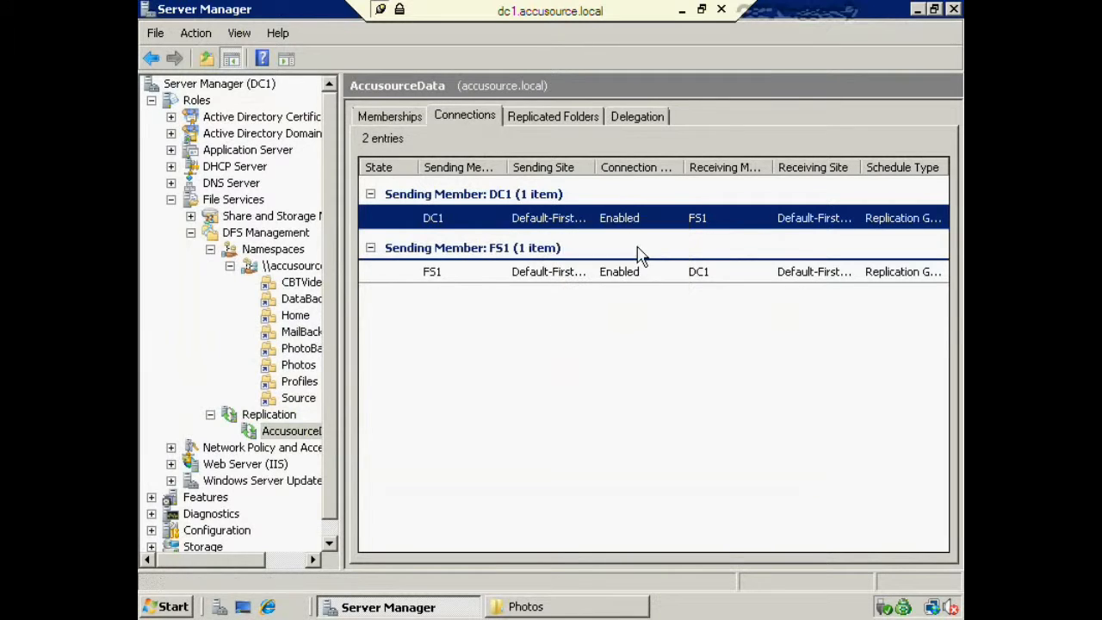
{"action": "left_click", "coordinate": [712, 390]}
- Replicate the FS1-to-DC1 connection immediately using the normal schedule, and dismiss the confirmation
{"action": "right_click", "coordinate": [593, 274]}
{"action": "left_click", "coordinate": [637, 305]}
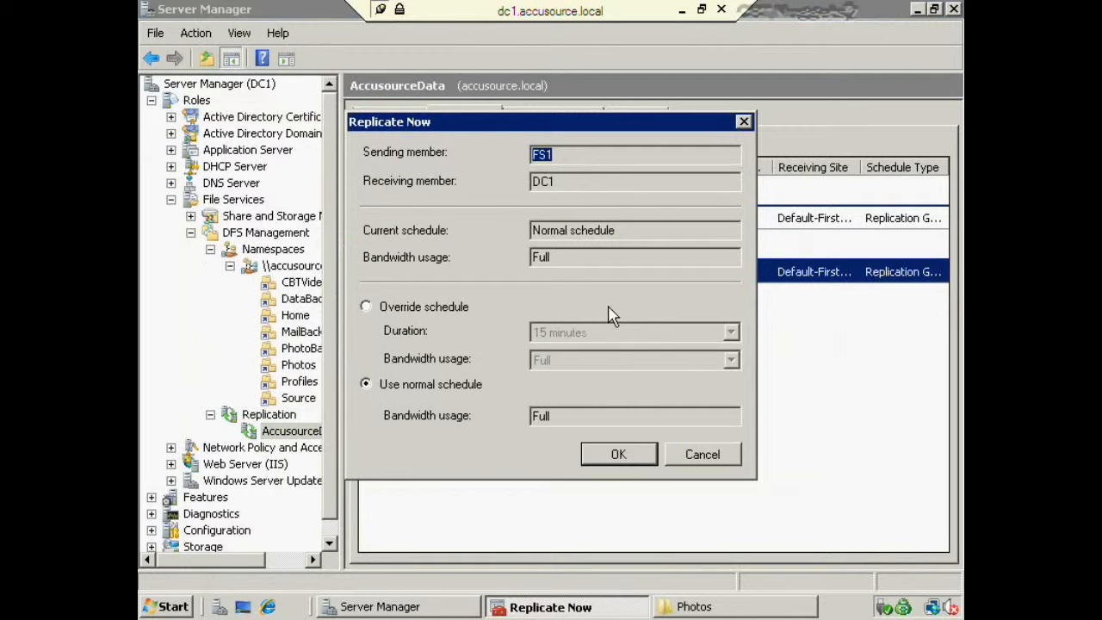
{"action": "left_click", "coordinate": [619, 458]}
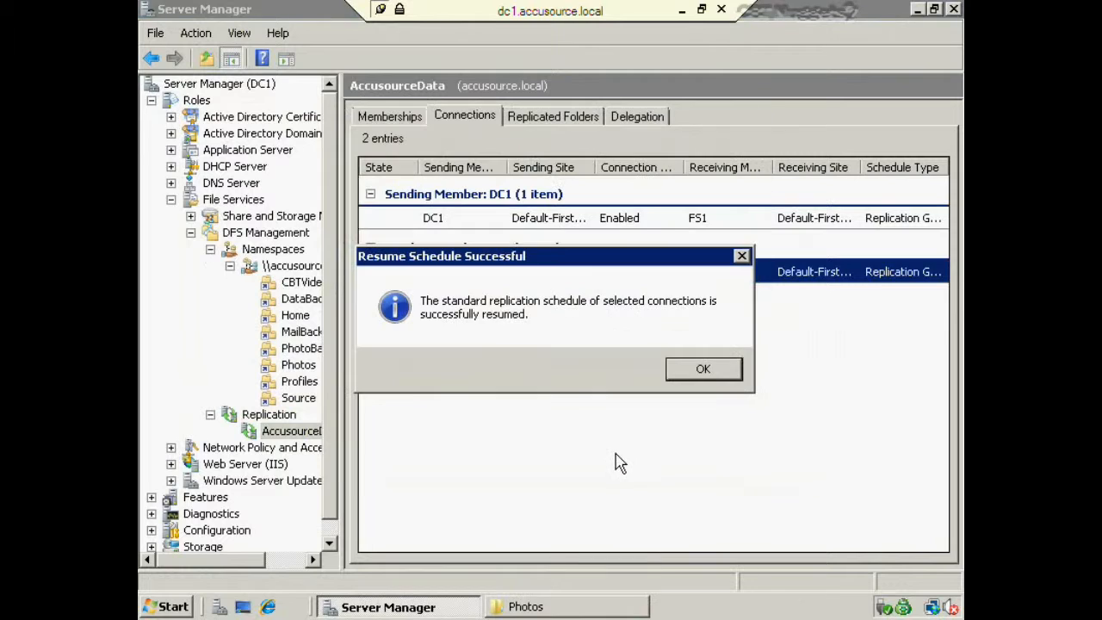
{"action": "left_click", "coordinate": [704, 369]}
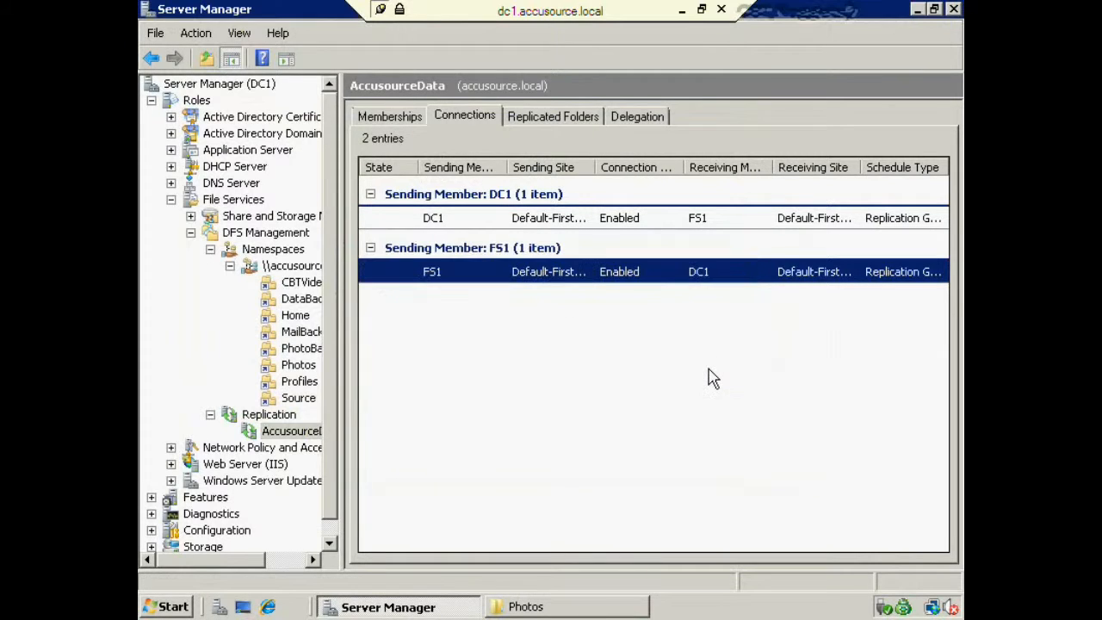
- Run immediate replication once more on the connection sending from DC1 to FS1
{"action": "left_click", "coordinate": [656, 221]}
{"action": "right_click", "coordinate": [656, 222]}
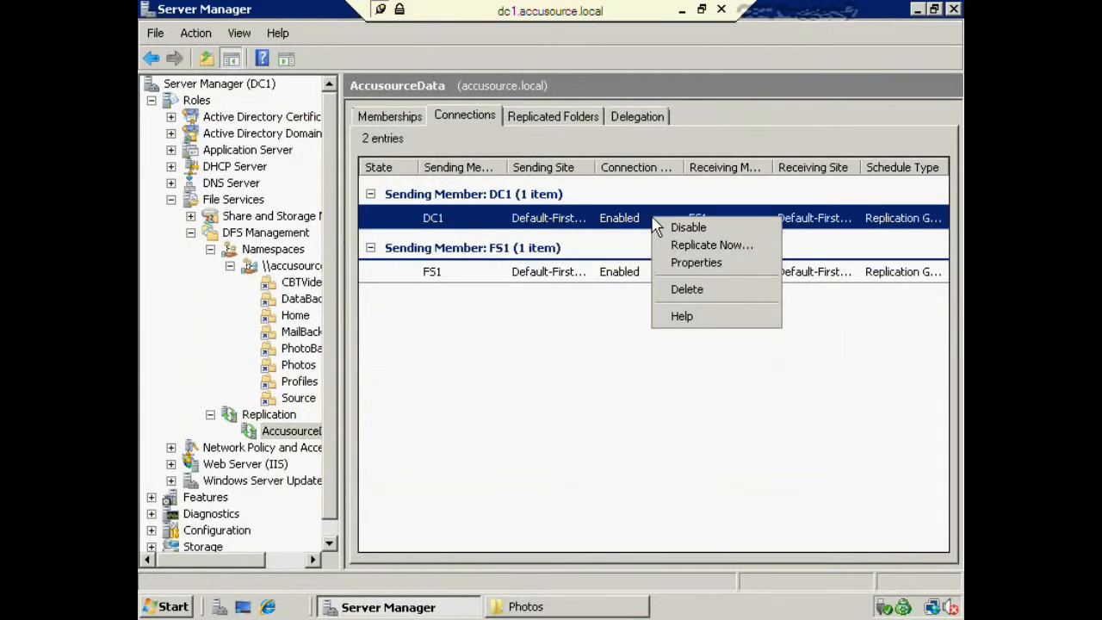
{"action": "left_click", "coordinate": [709, 246]}
{"action": "left_click", "coordinate": [699, 394]}
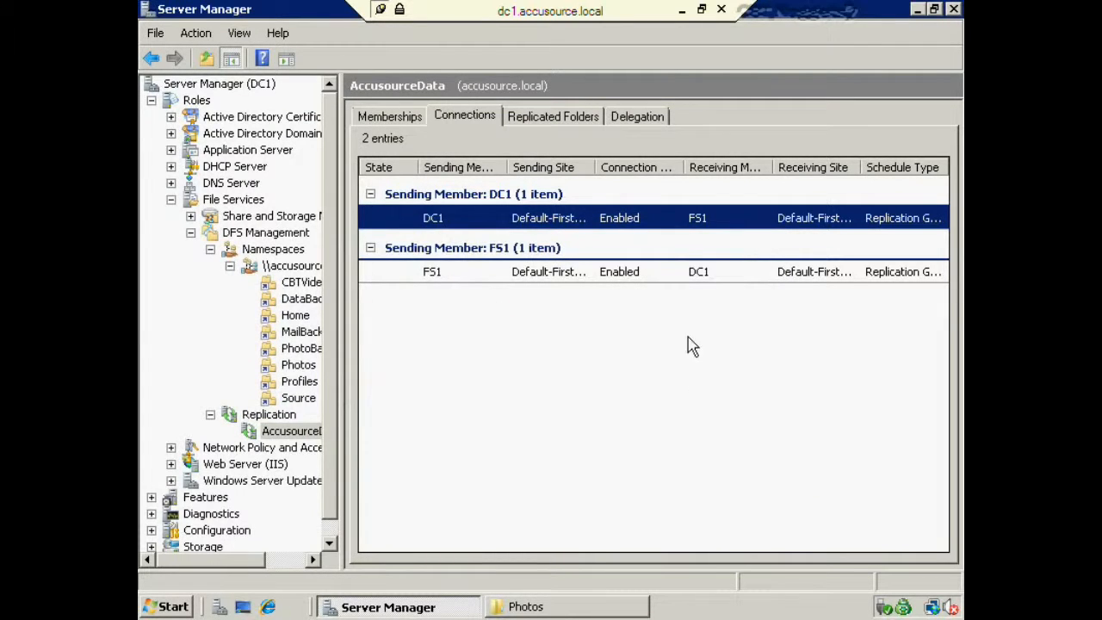
- Switch to the fs1.accusource.local remote session and open C:\moo to check for replicated files
{"action": "left_click", "coordinate": [682, 10]}
{"action": "left_click", "coordinate": [594, 606]}
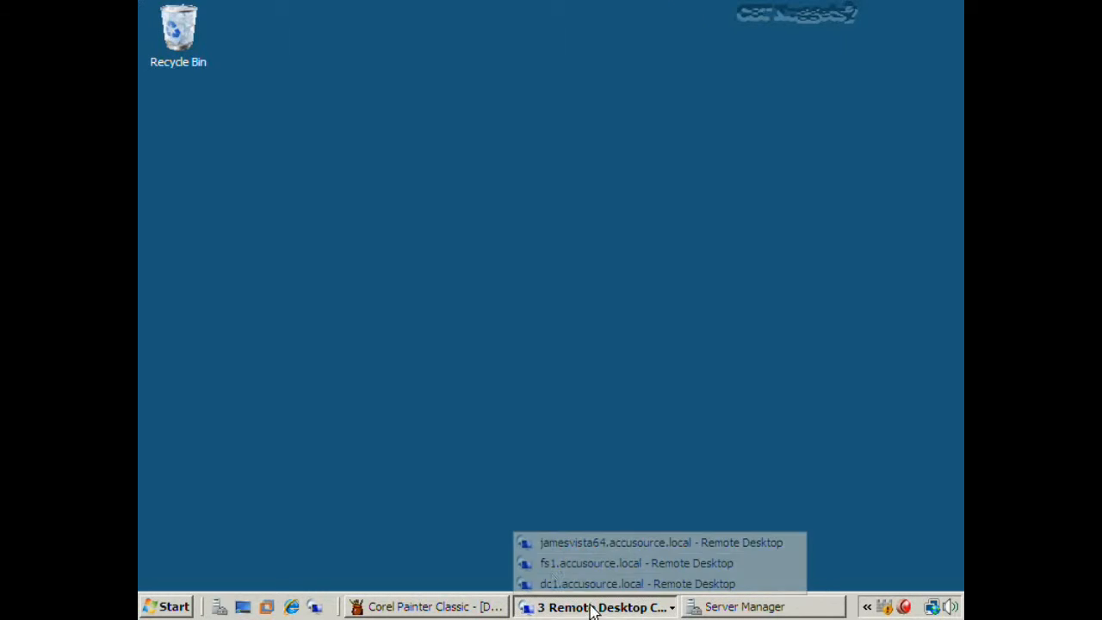
{"action": "left_click", "coordinate": [547, 563]}
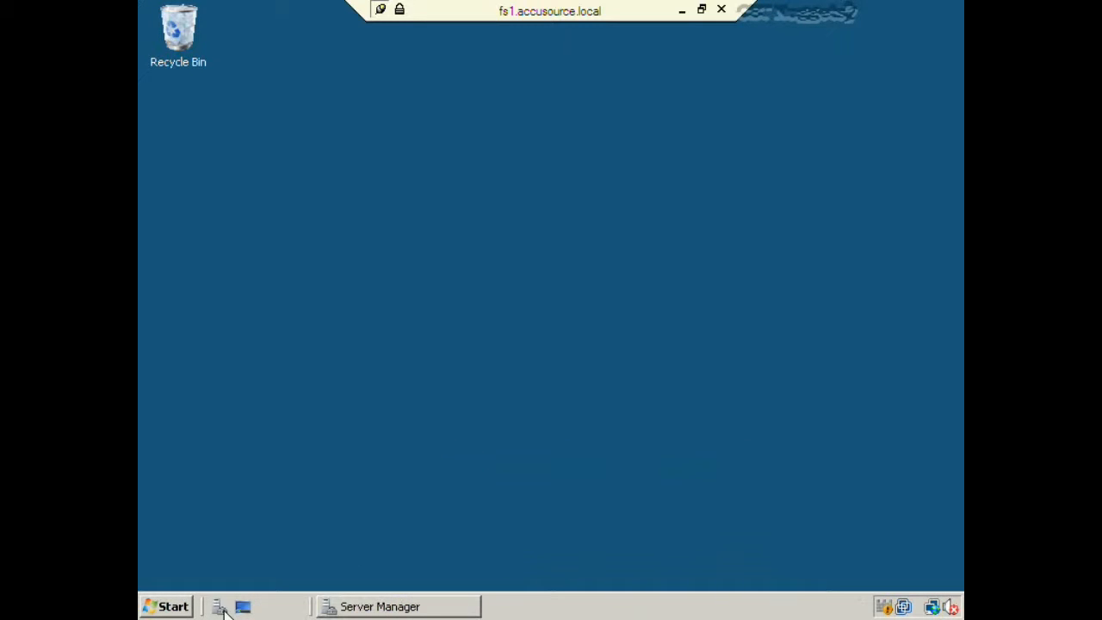
{"action": "left_click", "coordinate": [164, 606]}
{"action": "left_click", "coordinate": [432, 244]}
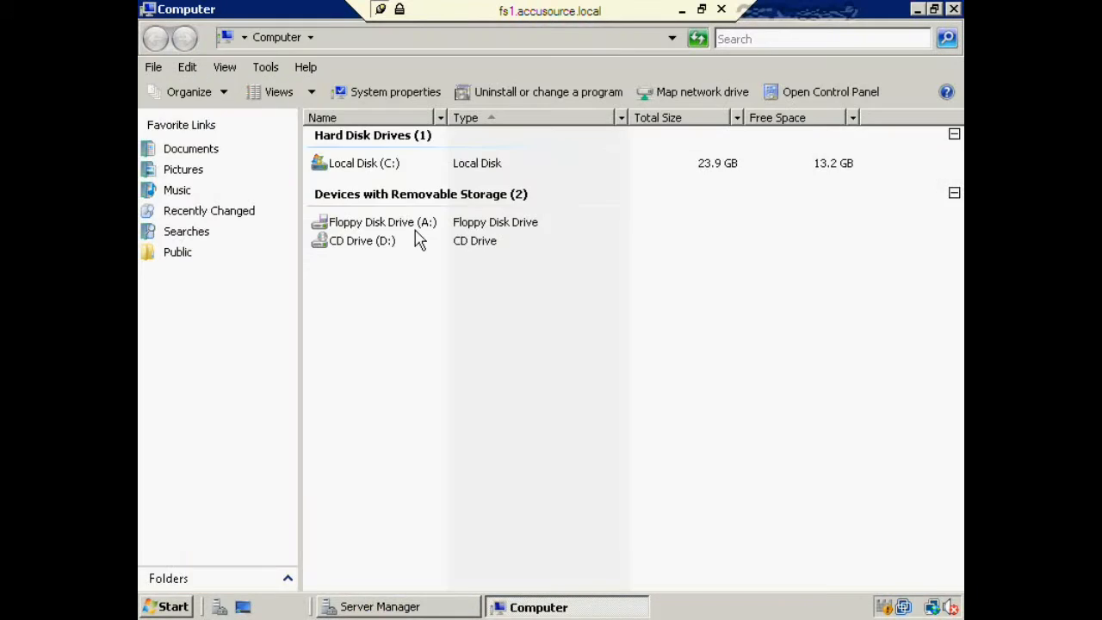
{"action": "double_click", "coordinate": [355, 166]}
{"action": "double_click", "coordinate": [339, 138]}
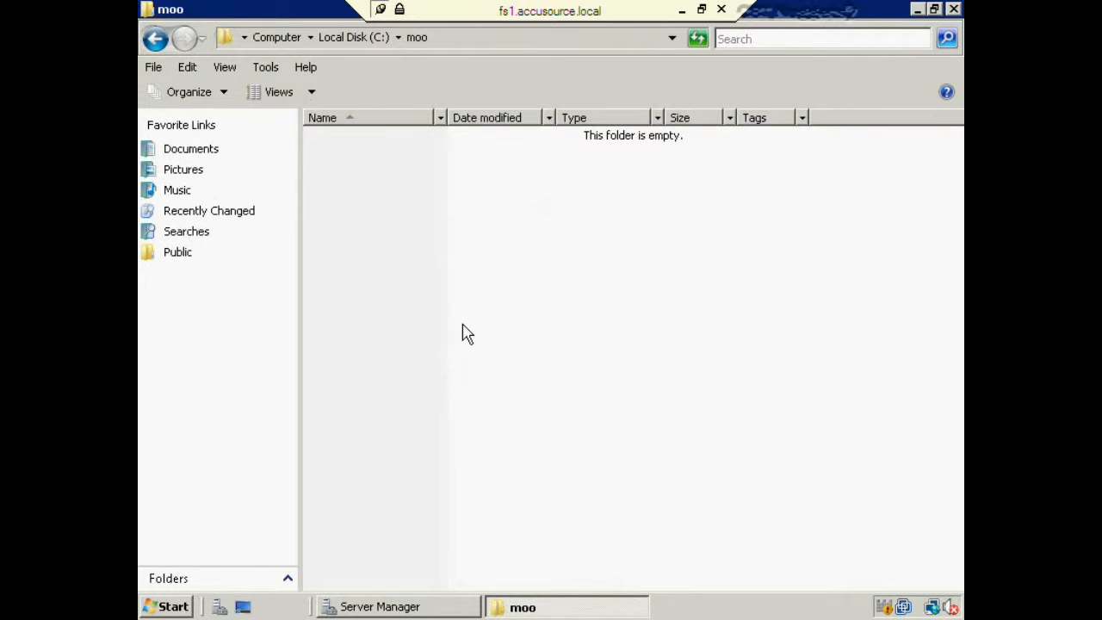
- Return to the dc1.accusource.local session, open P:\Photos\moo, and view its photos as large icons
{"action": "left_click", "coordinate": [680, 10]}
{"action": "left_click", "coordinate": [598, 606]}
{"action": "left_click", "coordinate": [551, 582]}
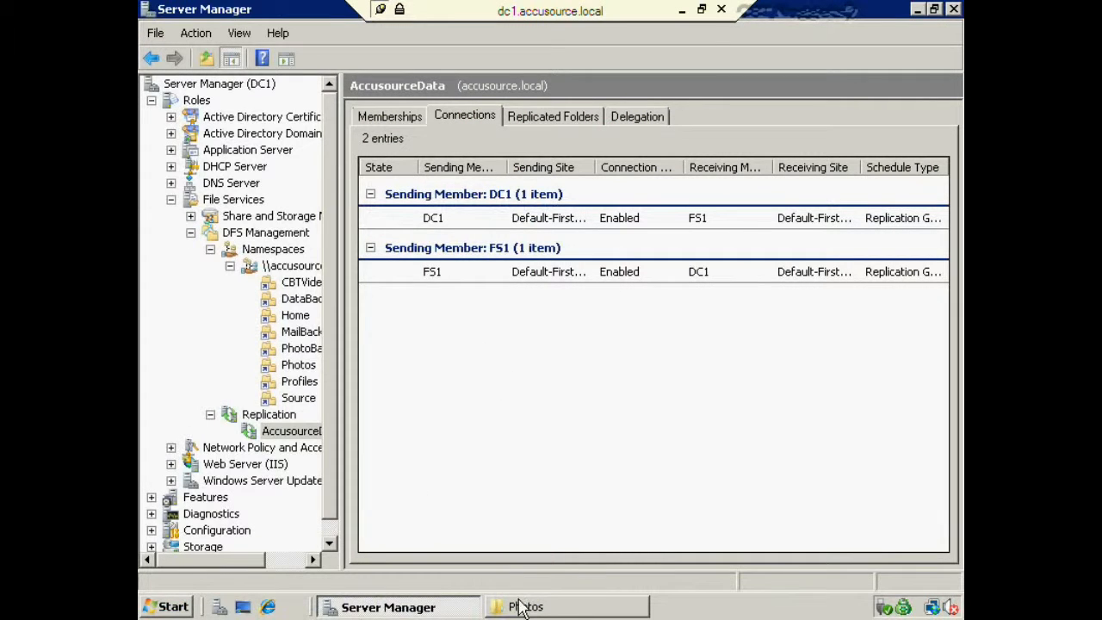
{"action": "left_click", "coordinate": [522, 607]}
{"action": "double_click", "coordinate": [337, 169]}
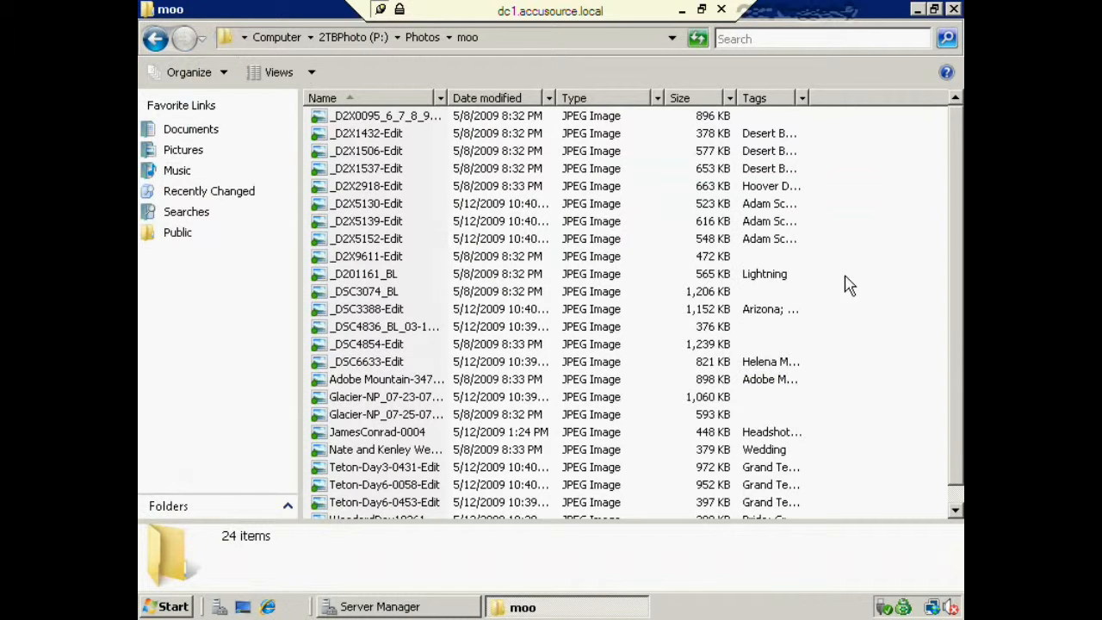
{"action": "right_click", "coordinate": [847, 276]}
{"action": "mouse_move", "coordinate": [816, 289]}
{"action": "left_click", "coordinate": [527, 303]}
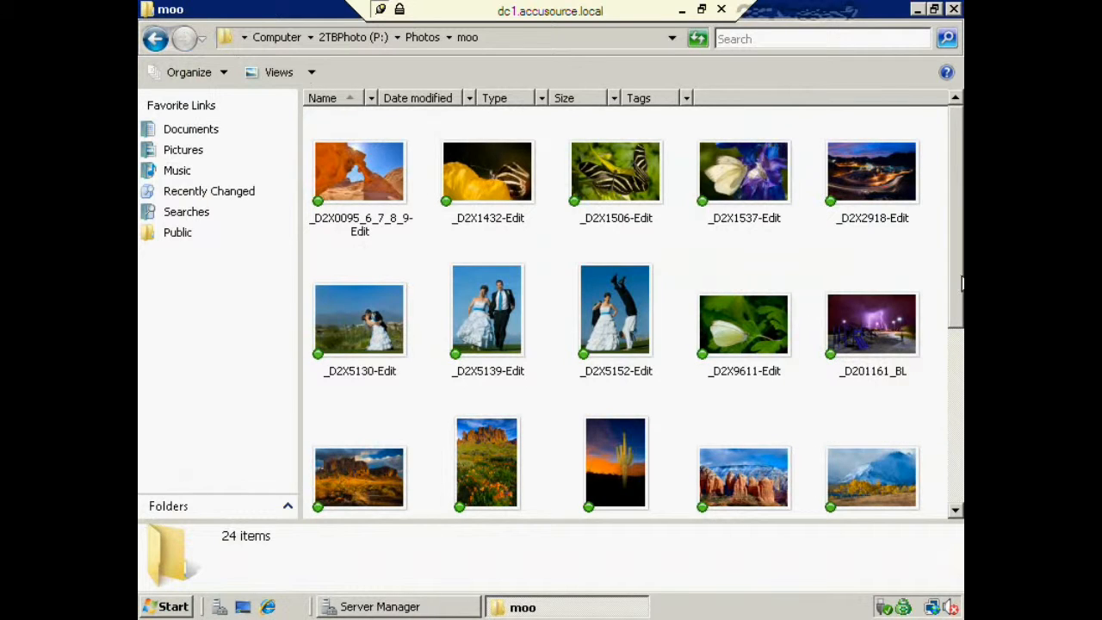
{"action": "left_click_drag", "start_coordinate": [960, 284], "coordinate": [944, 207]}
- Open the Replicate Now settings for the DC1-to-FS1 connection, keeping the normal schedule selected
{"action": "left_click", "coordinate": [681, 10]}
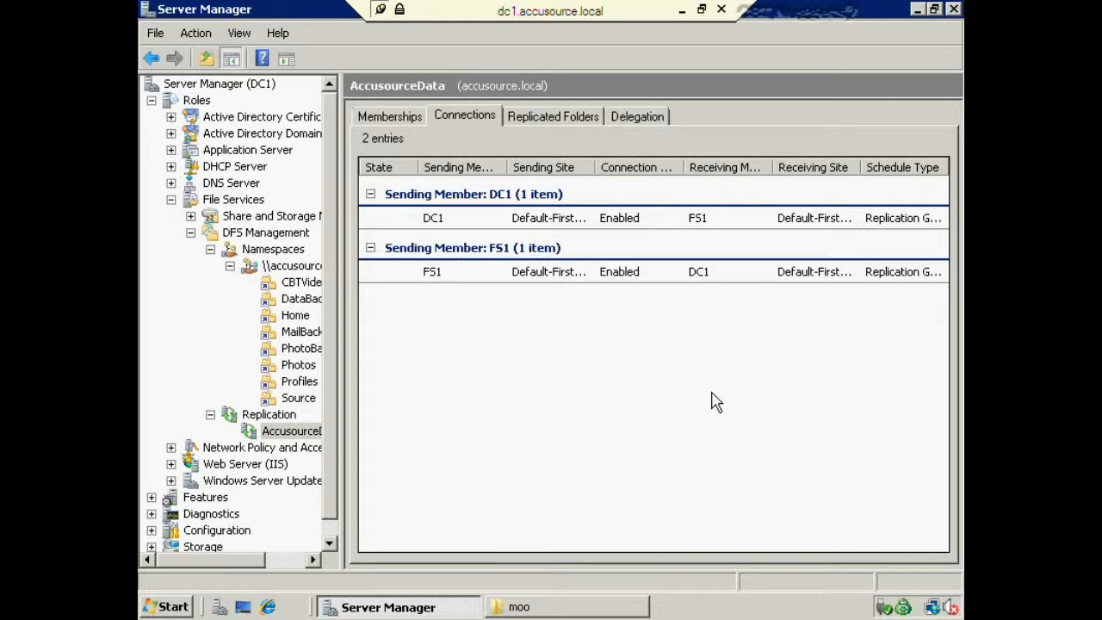
{"action": "left_click", "coordinate": [630, 226]}
{"action": "right_click", "coordinate": [630, 225]}
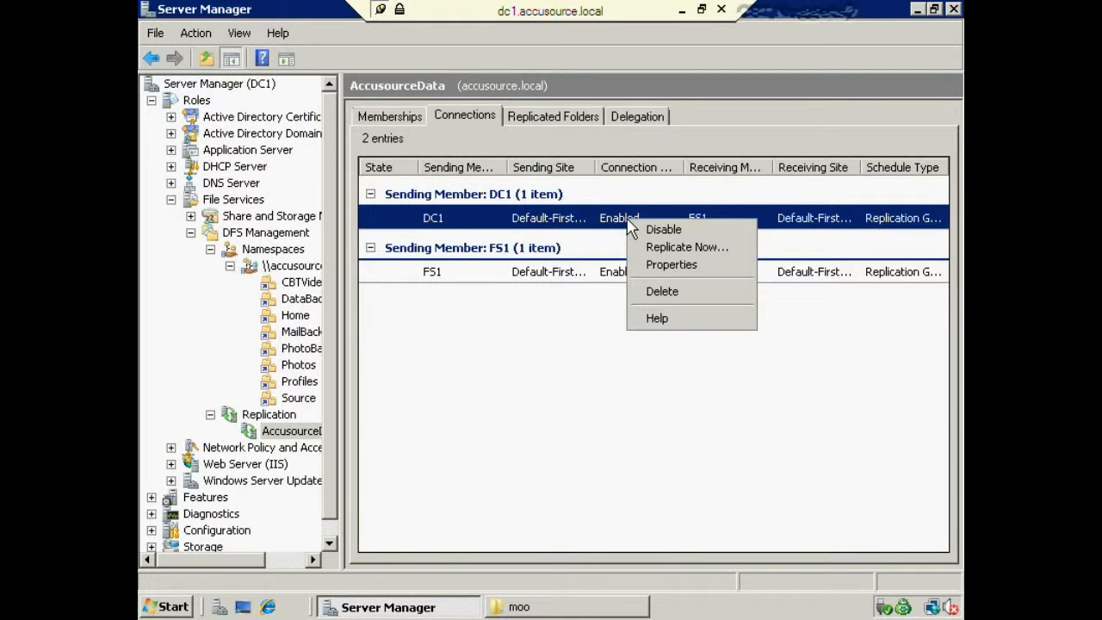
{"action": "left_click", "coordinate": [676, 246]}
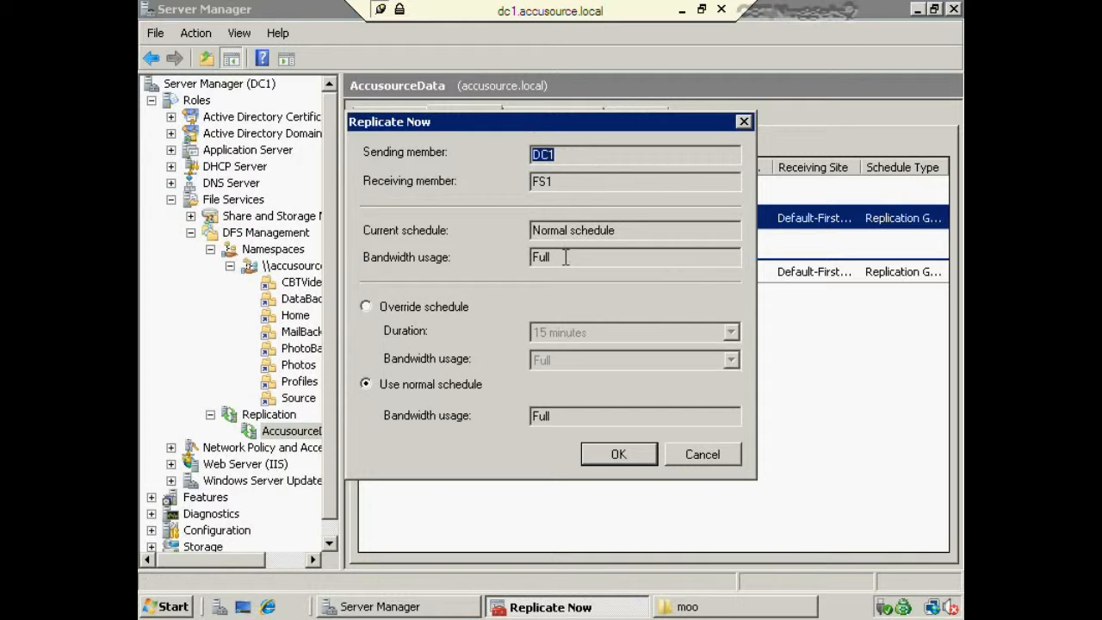
{"action": "left_click", "coordinate": [424, 388]}
- Try overriding the replication schedule for 15 minutes at 1 Mbps, and set the bandwidth usage back to Full
{"action": "left_click", "coordinate": [366, 309]}
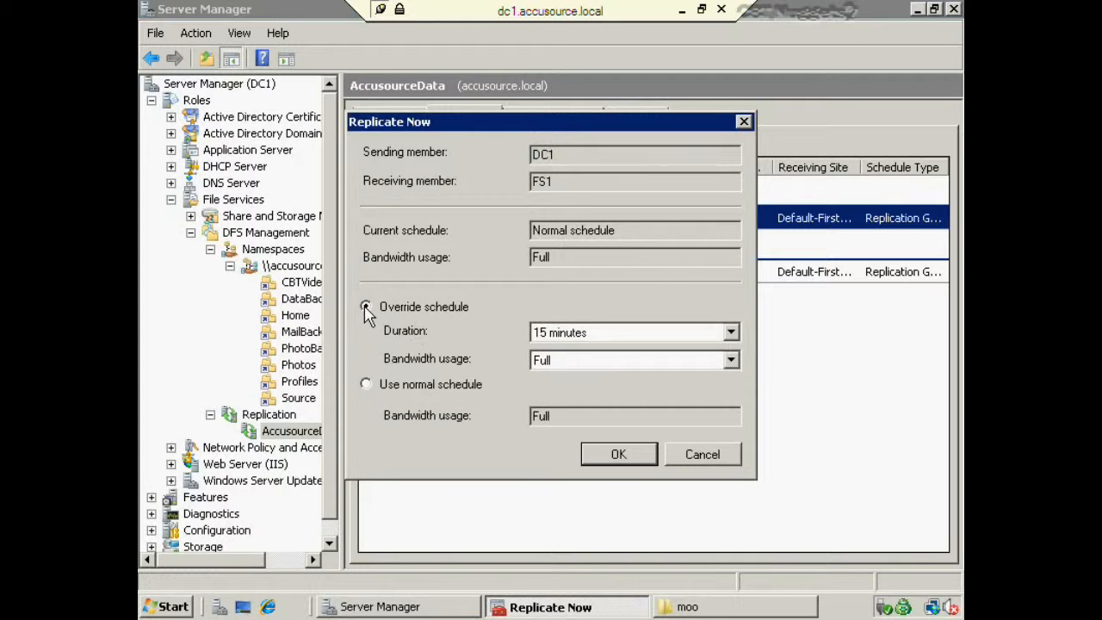
{"action": "left_click", "coordinate": [612, 366]}
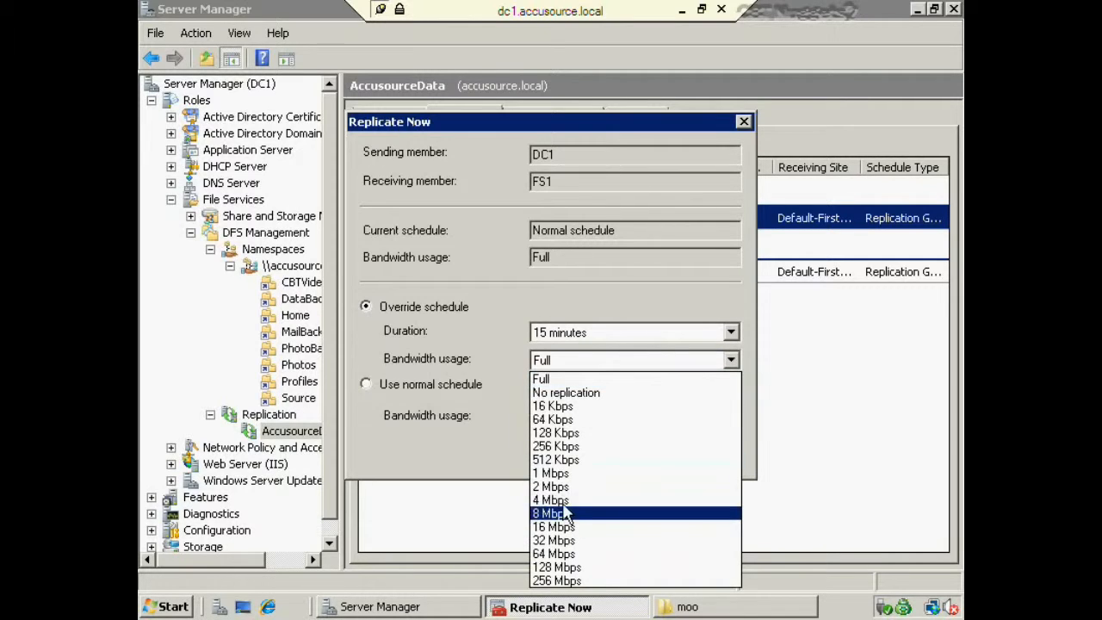
{"action": "left_click", "coordinate": [620, 473]}
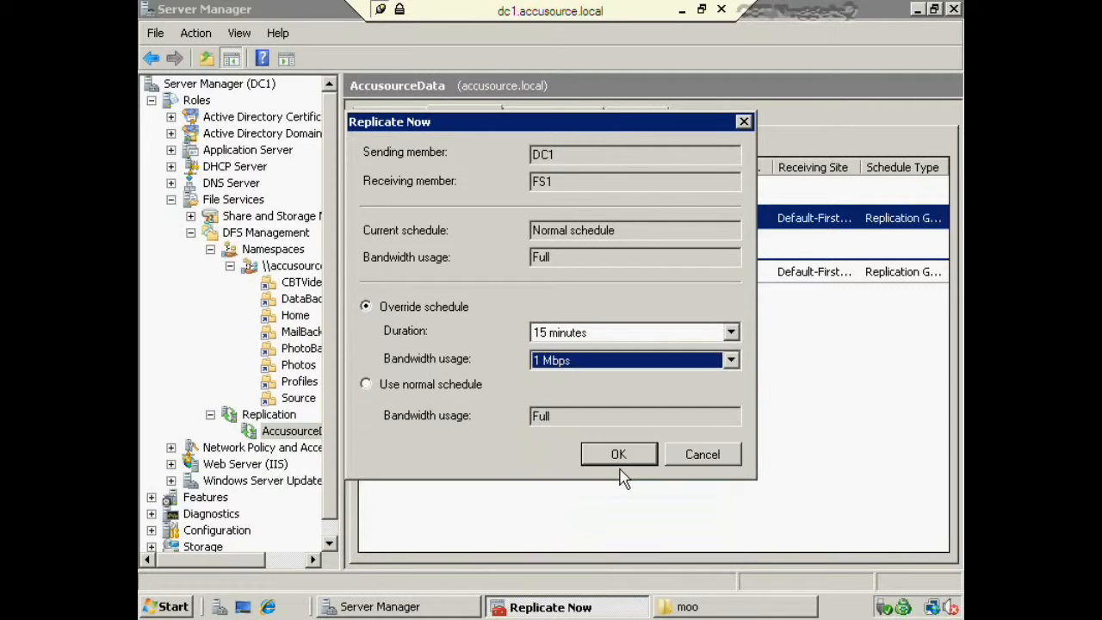
{"action": "left_click", "coordinate": [586, 363]}
{"action": "left_click", "coordinate": [574, 376]}
- Select the normal schedule, start the DC1-to-FS1 replication, and dismiss the confirmation
{"action": "left_click", "coordinate": [410, 387]}
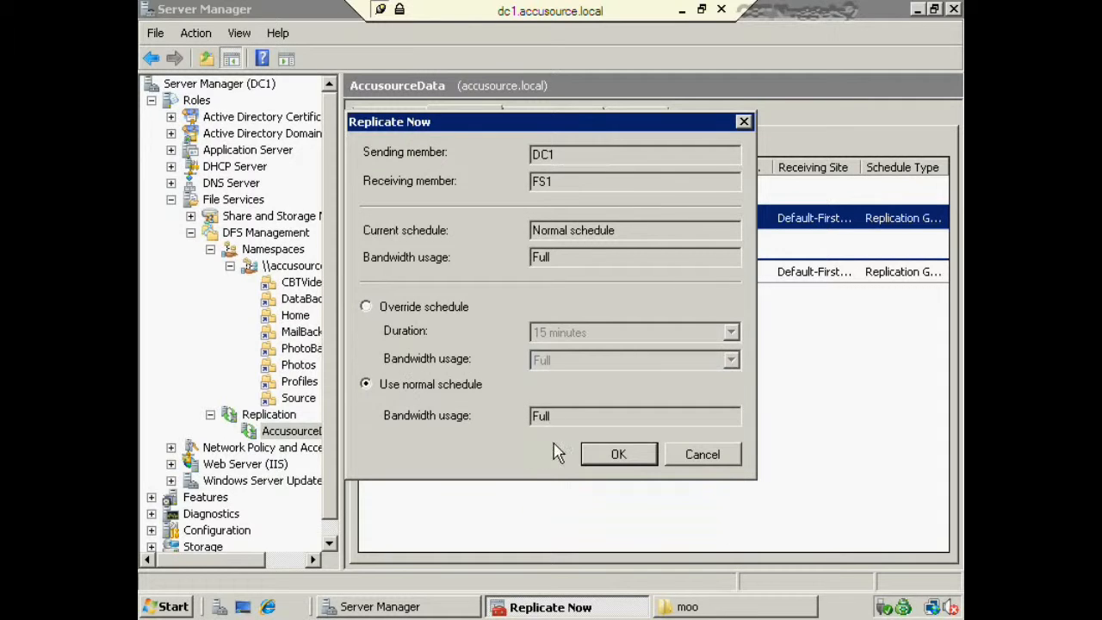
{"action": "left_click", "coordinate": [620, 456]}
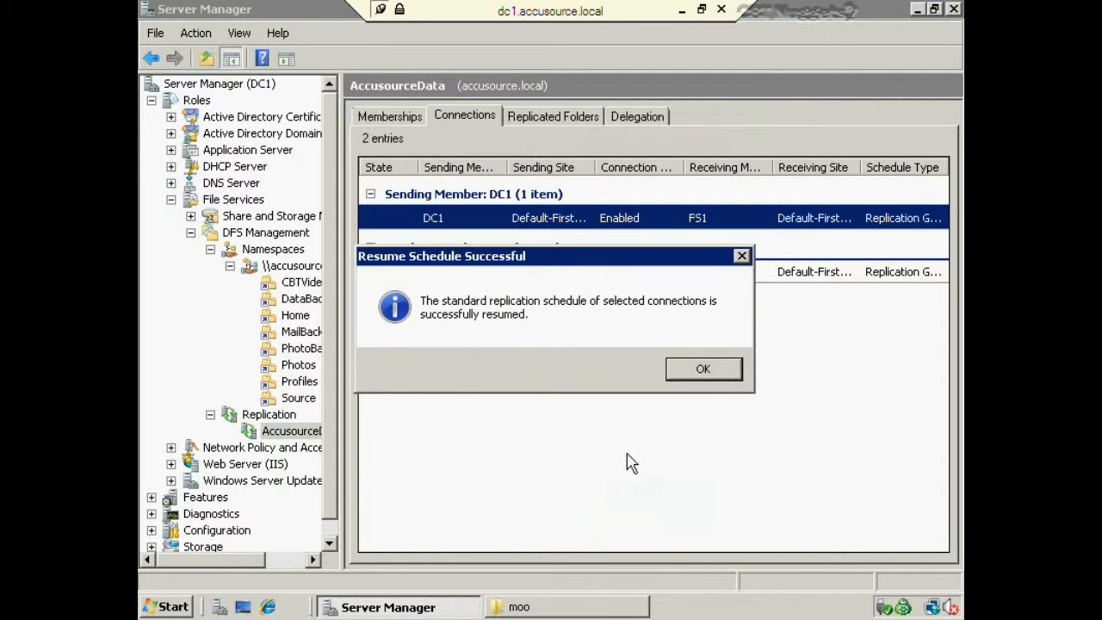
{"action": "left_click", "coordinate": [696, 369]}
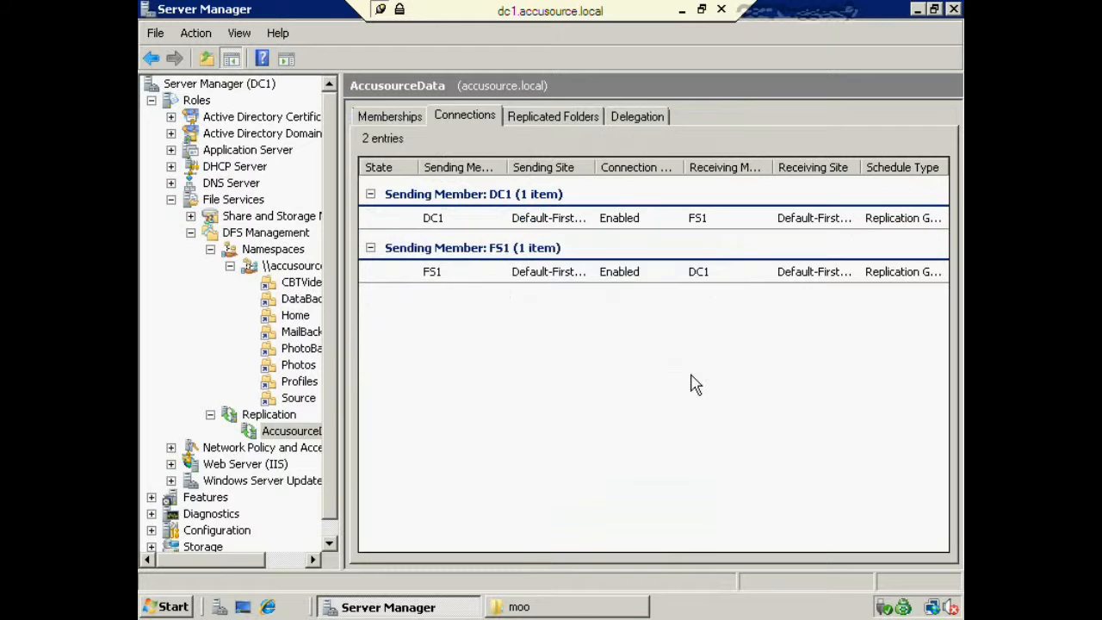
- Switch to the fs1.accusource.local session and display the photos in C:\moo as large icons to verify replication
{"action": "left_click", "coordinate": [684, 10]}
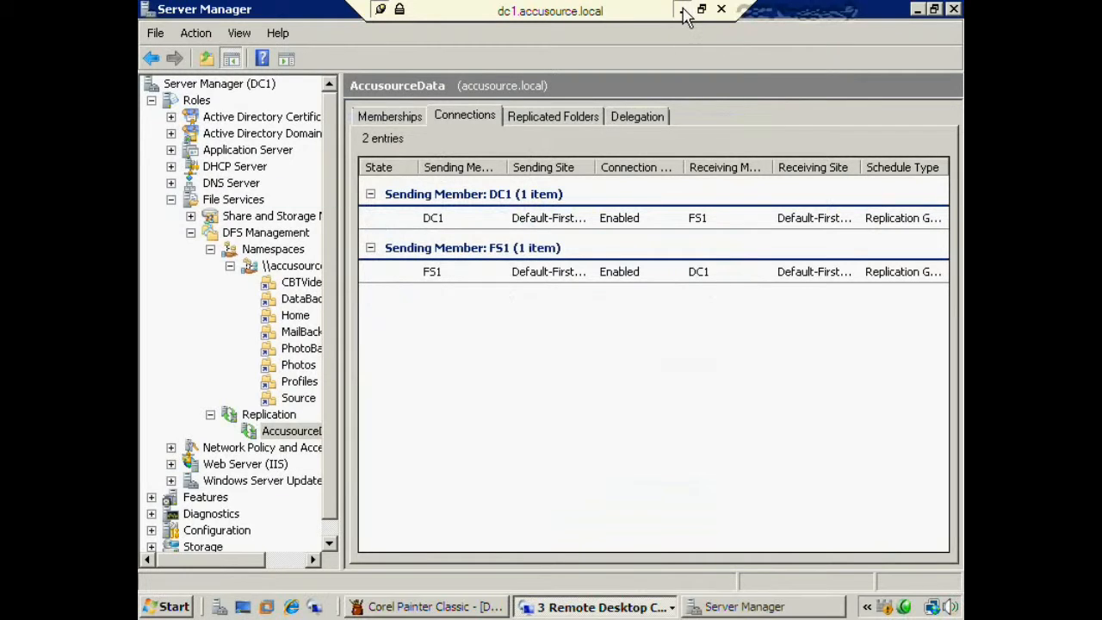
{"action": "left_click", "coordinate": [579, 608]}
{"action": "left_click", "coordinate": [566, 558]}
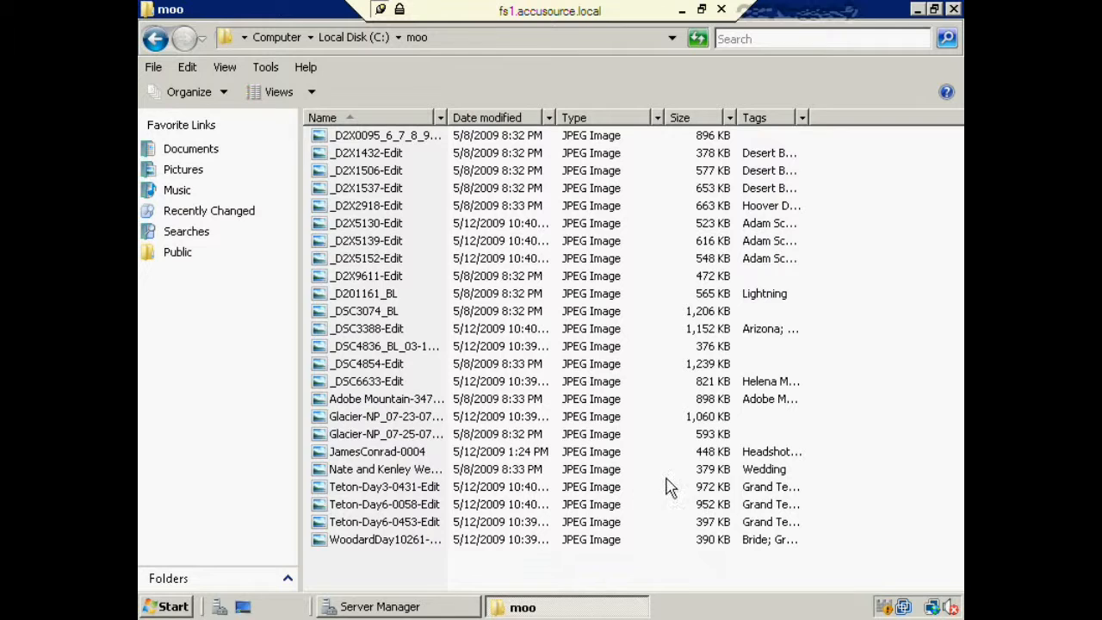
{"action": "right_click", "coordinate": [917, 317]}
{"action": "mouse_move", "coordinate": [813, 338]}
{"action": "left_click", "coordinate": [673, 346]}
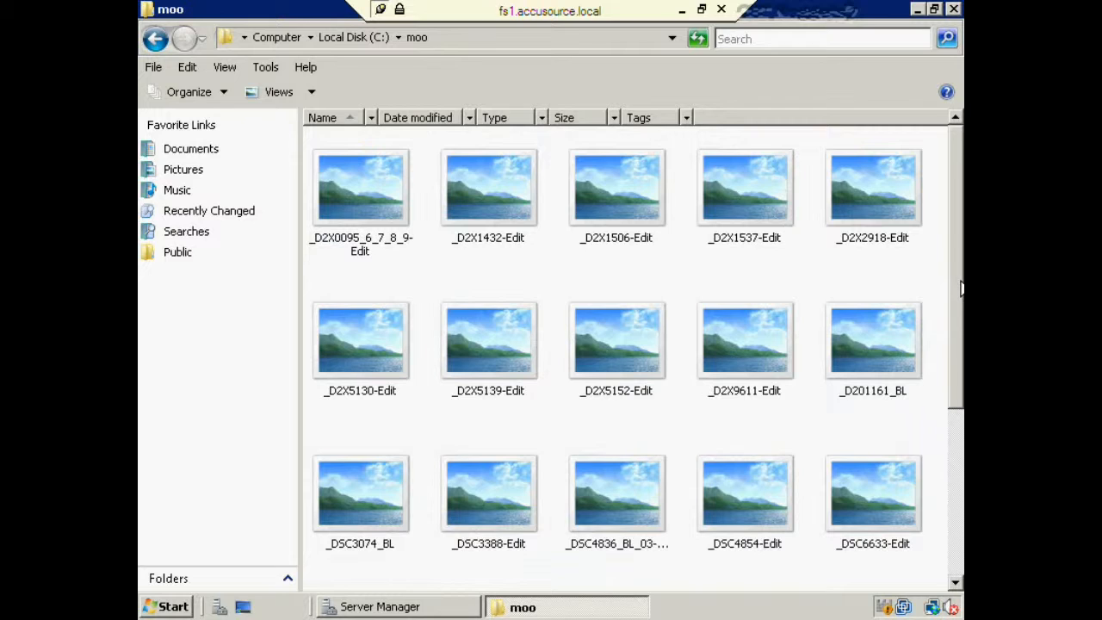
- Switch to the DFS notes in Corel Painter and draw blue check marks beside Configuring Targets, Replication, and Optimization
{"action": "left_click", "coordinate": [681, 9]}
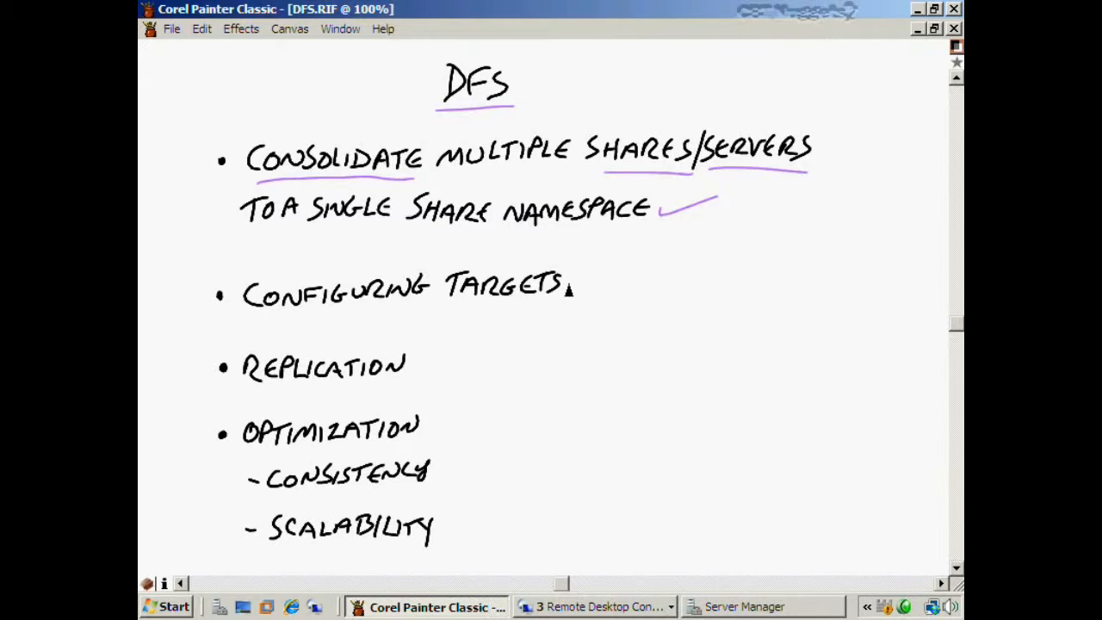
{"action": "left_click_drag", "start_coordinate": [567, 288], "coordinate": [598, 276]}
{"action": "left_click_drag", "start_coordinate": [413, 370], "coordinate": [446, 360]}
{"action": "left_click_drag", "start_coordinate": [425, 426], "coordinate": [475, 403]}
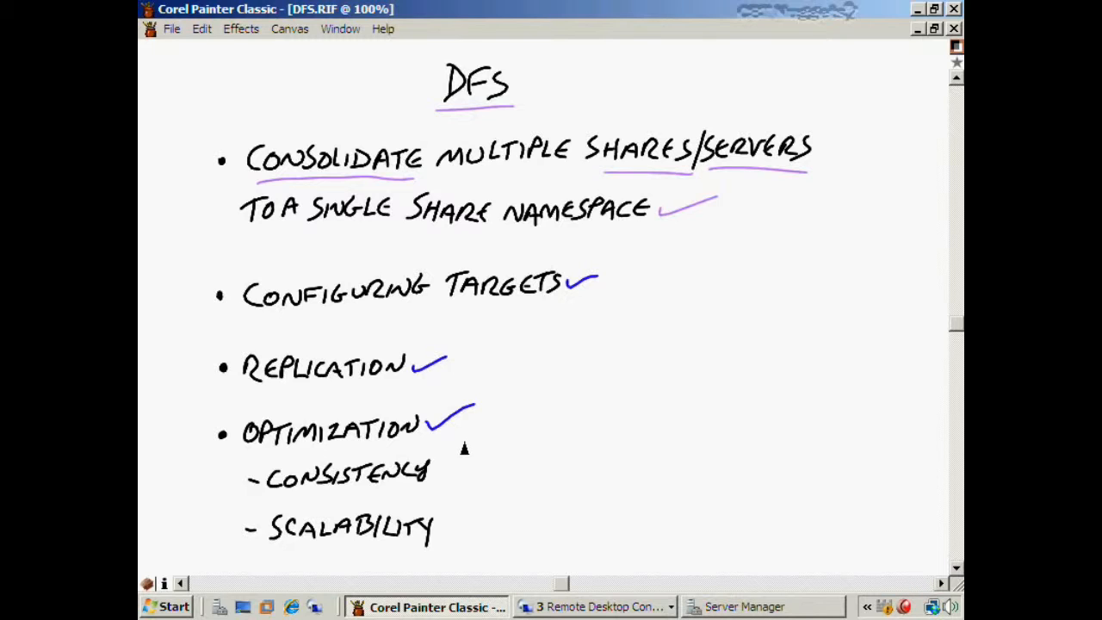
- Return to Server Manager in the dc1.accusource.local session and open the properties of the \\accusource.local\Data namespace
{"action": "left_click", "coordinate": [592, 607]}
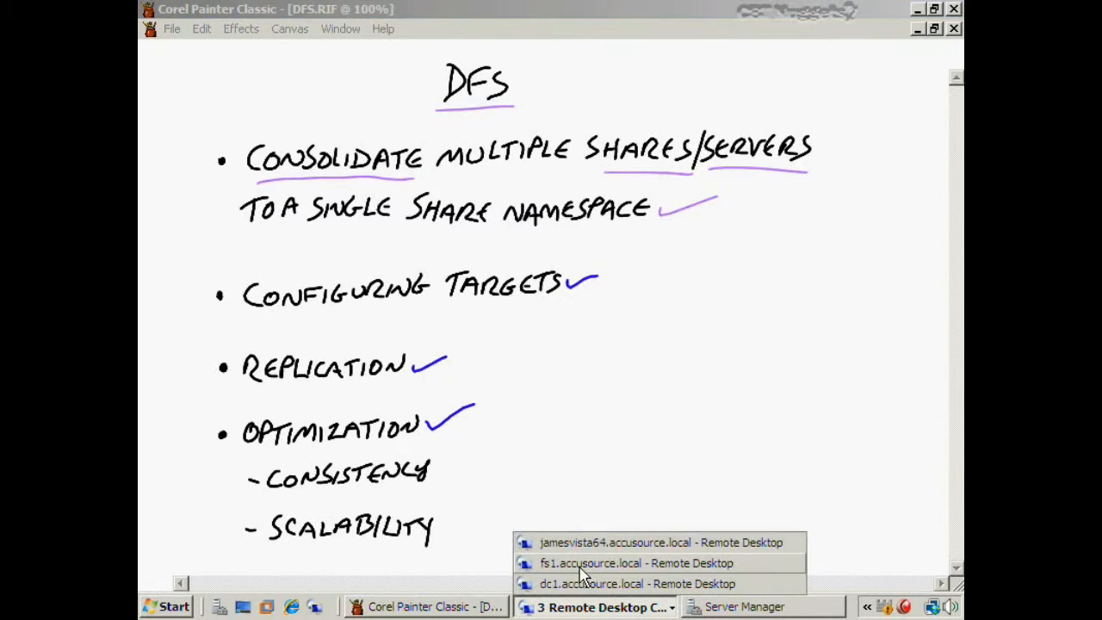
{"action": "left_click", "coordinate": [585, 583]}
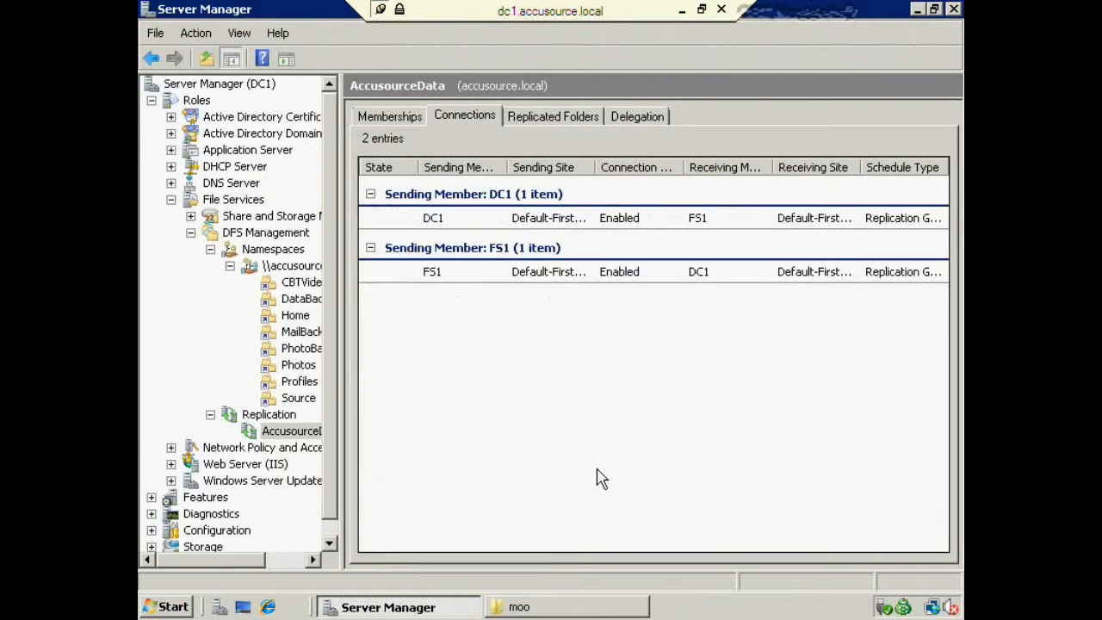
{"action": "left_click", "coordinate": [287, 422]}
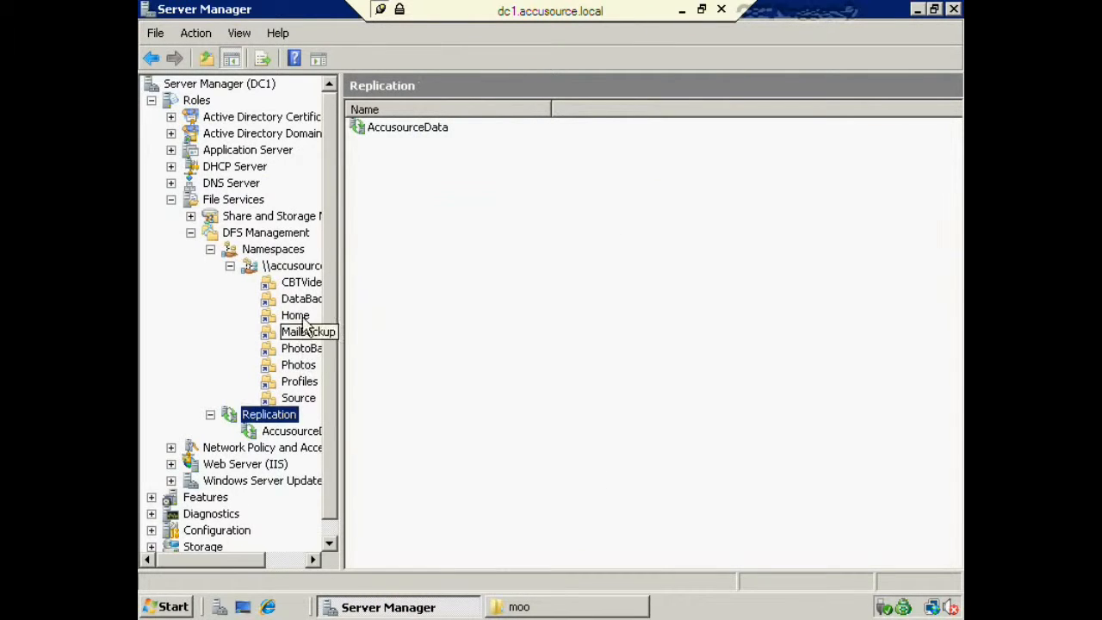
{"action": "left_click", "coordinate": [304, 266]}
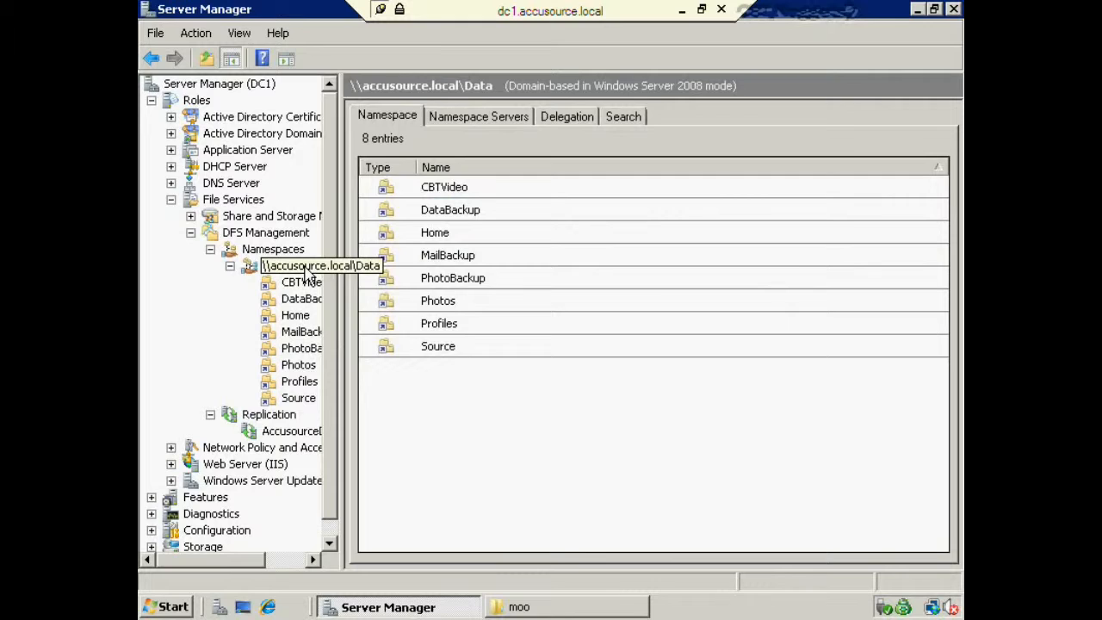
{"action": "right_click", "coordinate": [306, 274]}
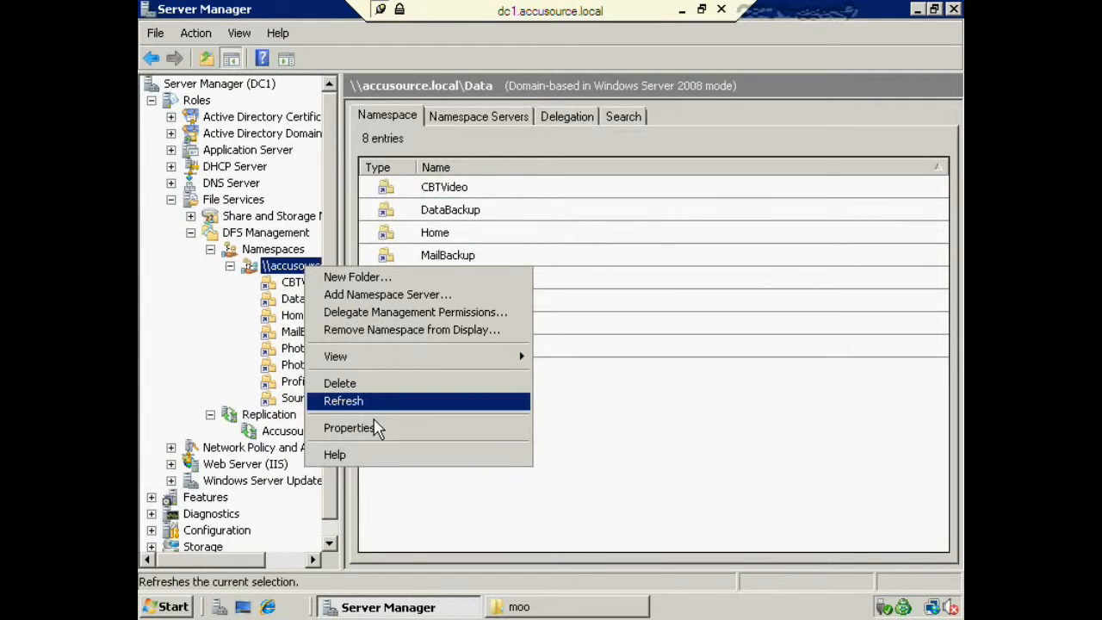
{"action": "left_click", "coordinate": [370, 430]}
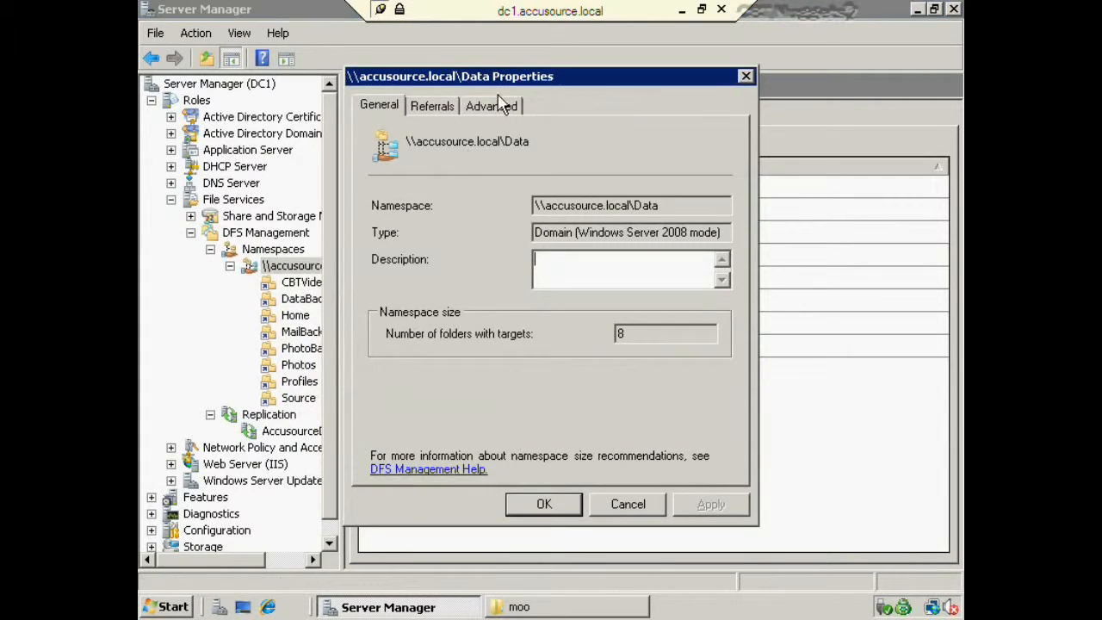
- Set the \\accusource.local\Data namespace's polling to Optimize for scalability in its advanced properties
{"action": "left_click", "coordinate": [495, 114]}
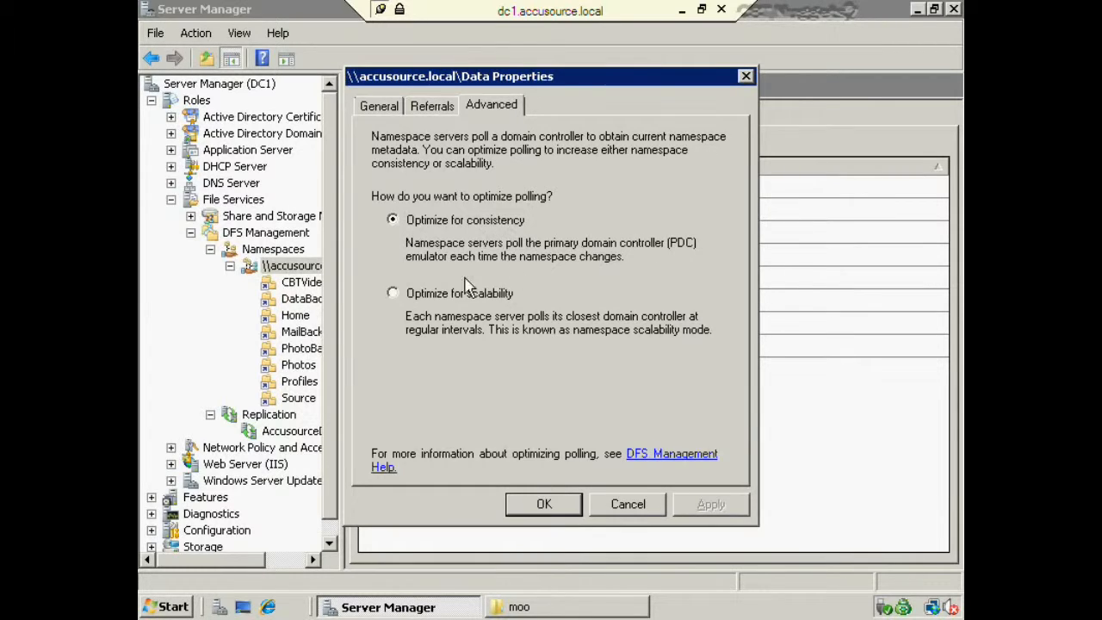
{"action": "left_click", "coordinate": [393, 293]}
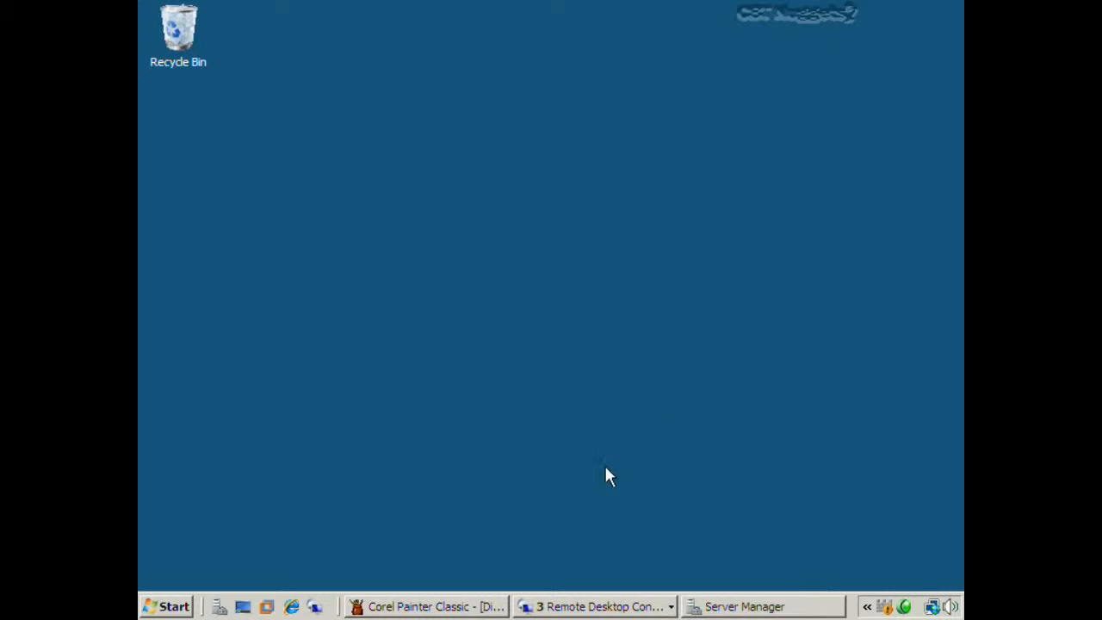
- Return to the dc1.accusource.local session, widen the Server Manager tree, and start generating reports now from Storage Reports Management
{"action": "left_click", "coordinate": [538, 606]}
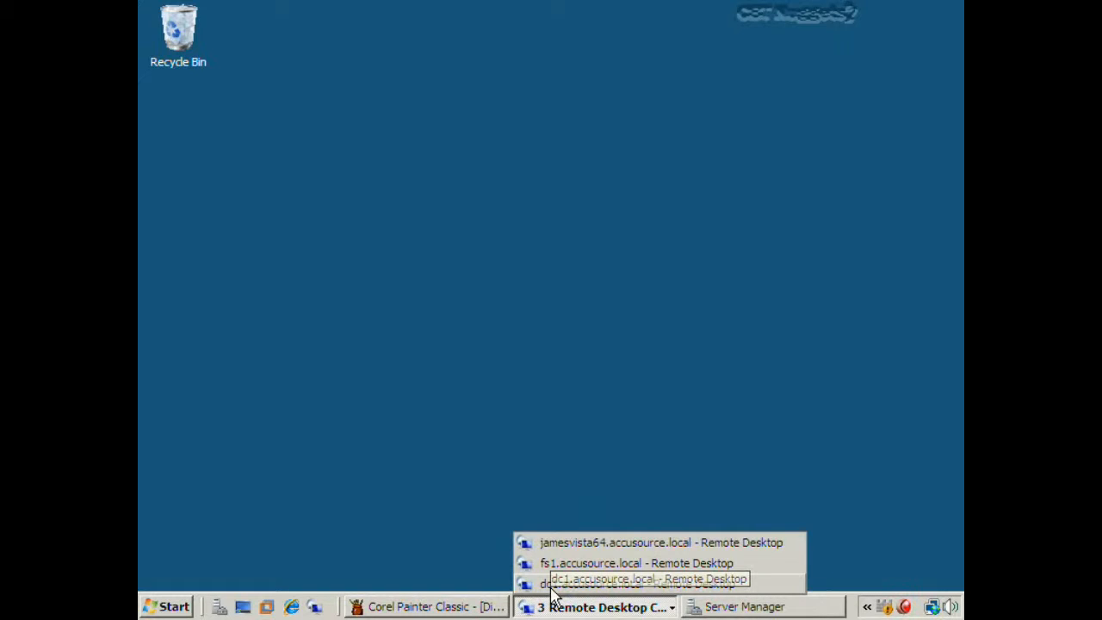
{"action": "left_click", "coordinate": [550, 585]}
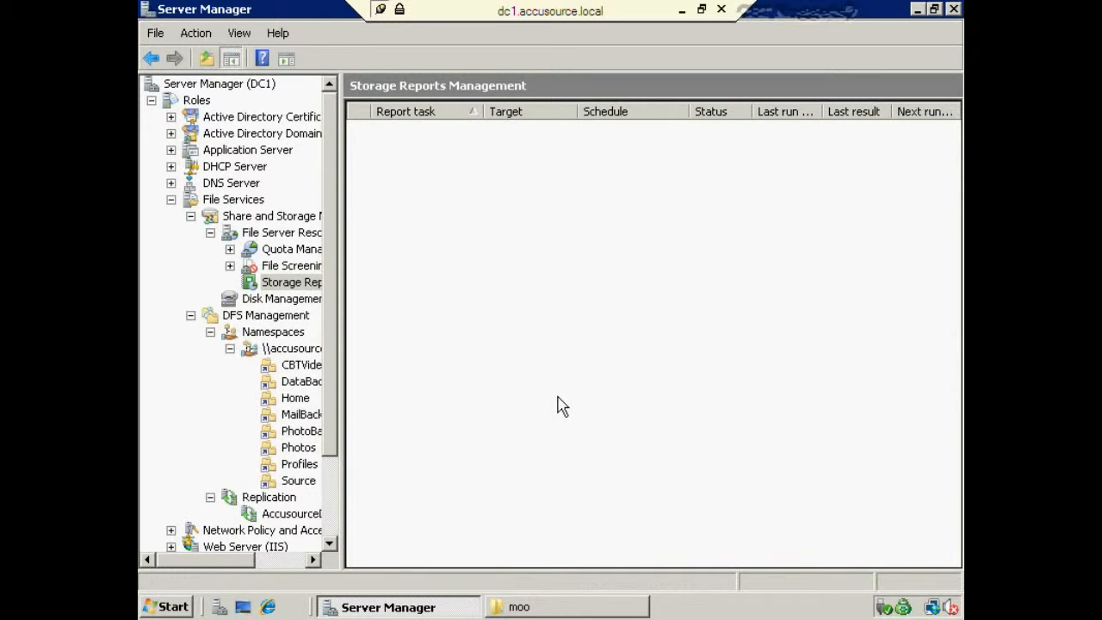
{"action": "left_click_drag", "start_coordinate": [343, 320], "coordinate": [389, 321]}
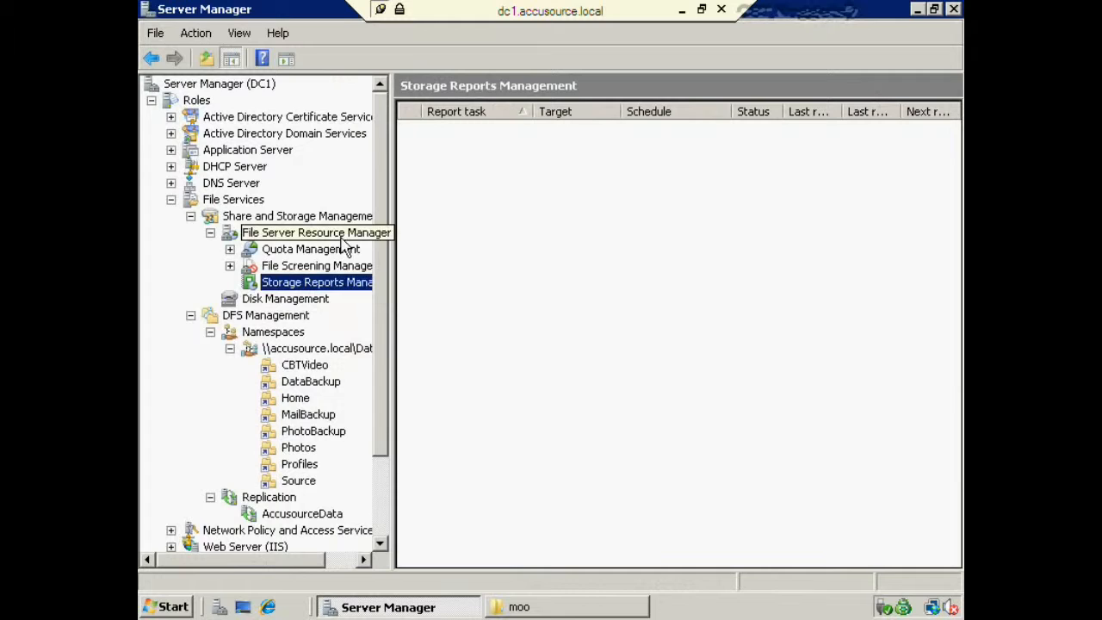
{"action": "right_click", "coordinate": [337, 293]}
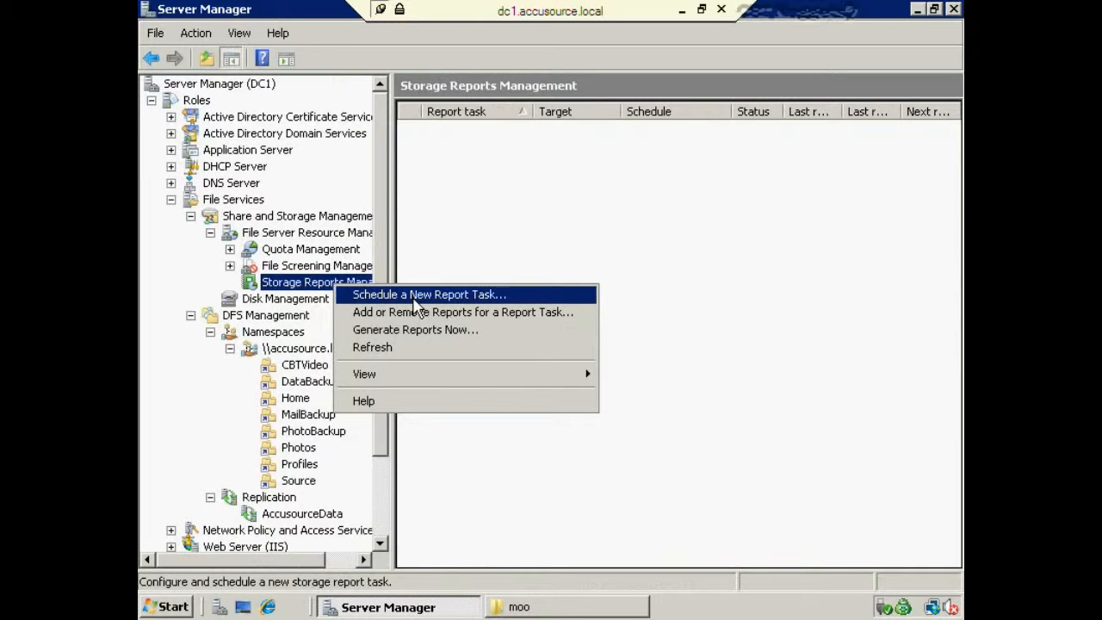
{"action": "left_click", "coordinate": [452, 332]}
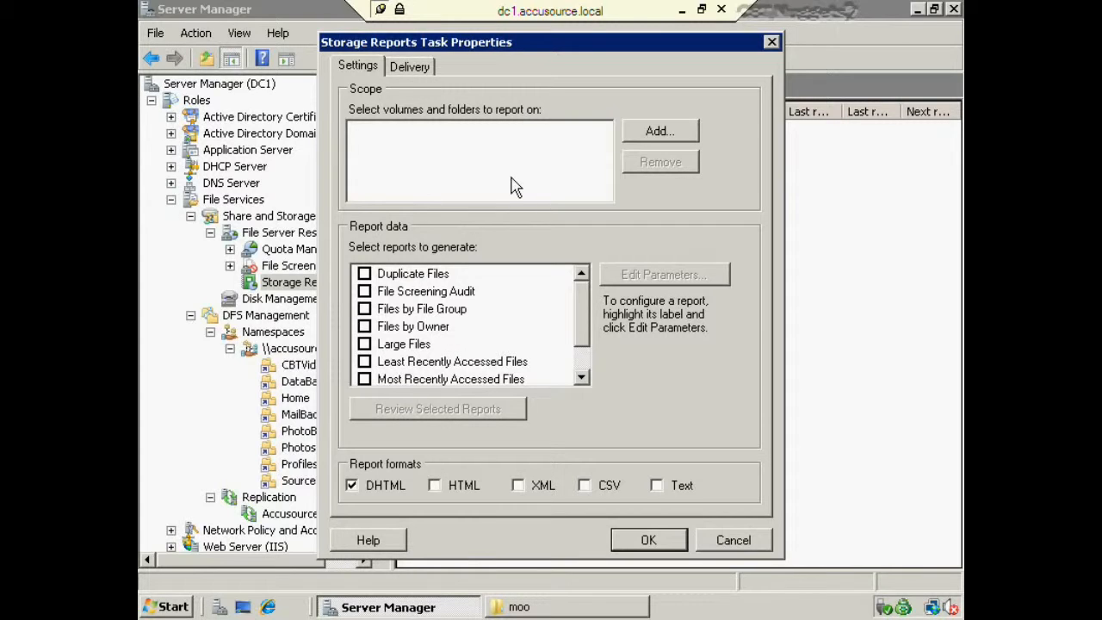
- Add the 2TBPhoto (P:) volume to the report scope and select the Files by Owner and Large Files reports
{"action": "left_click", "coordinate": [659, 130]}
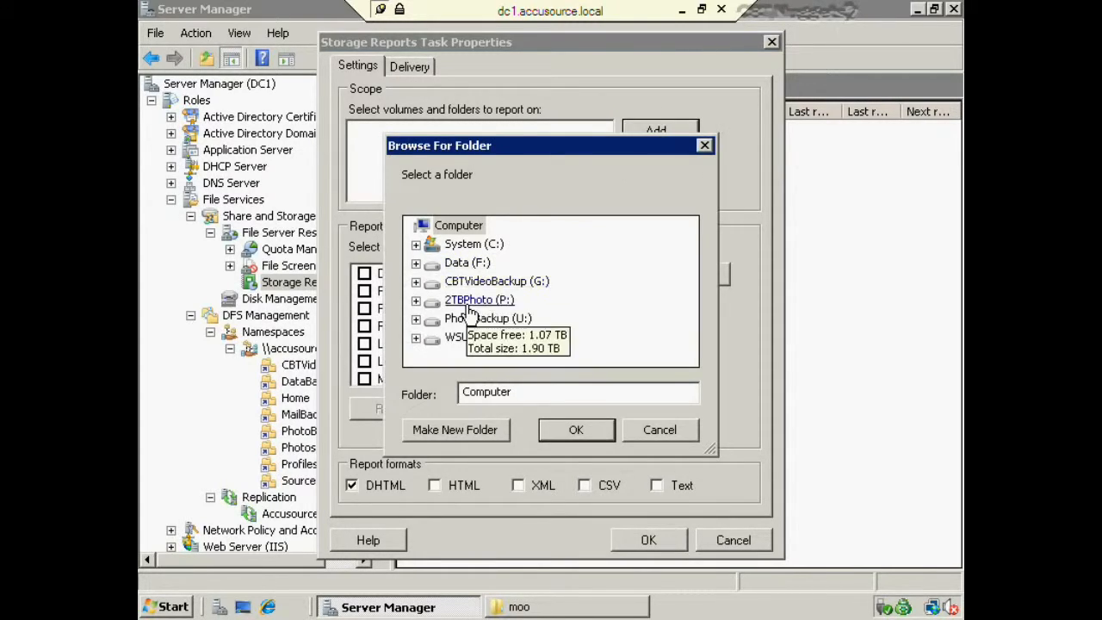
{"action": "left_click", "coordinate": [471, 303]}
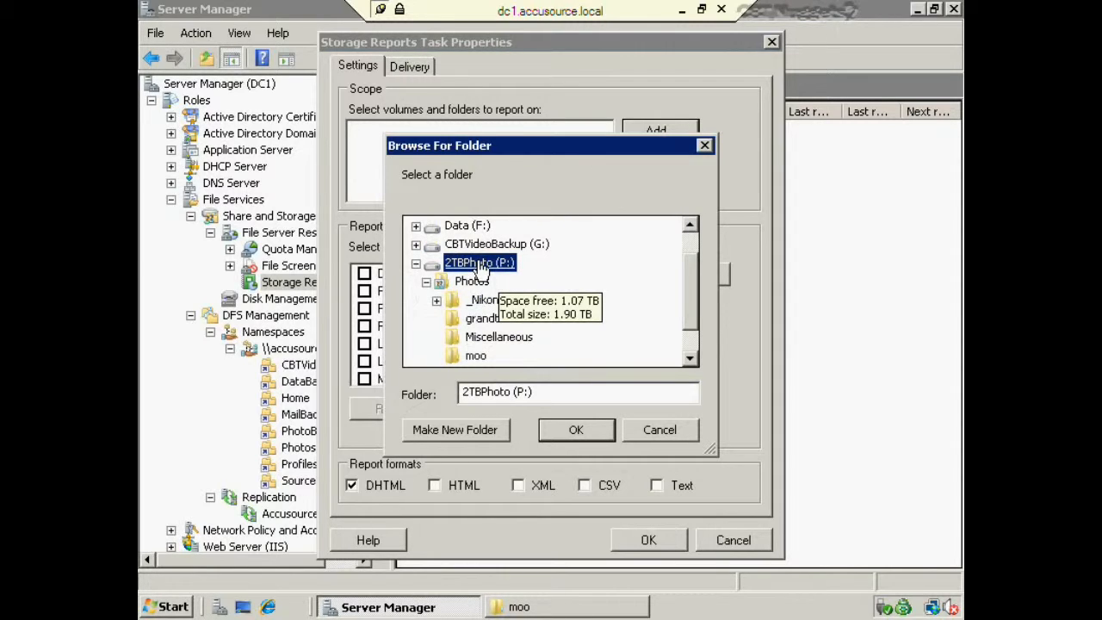
{"action": "left_click", "coordinate": [561, 435]}
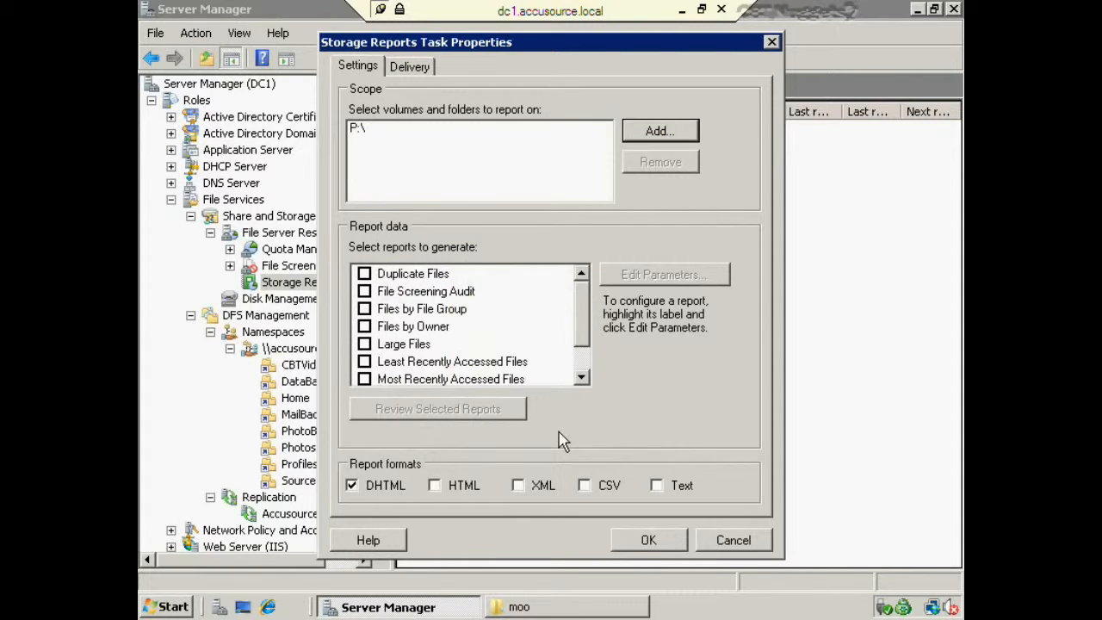
{"action": "left_click", "coordinate": [365, 328]}
{"action": "left_click", "coordinate": [364, 344]}
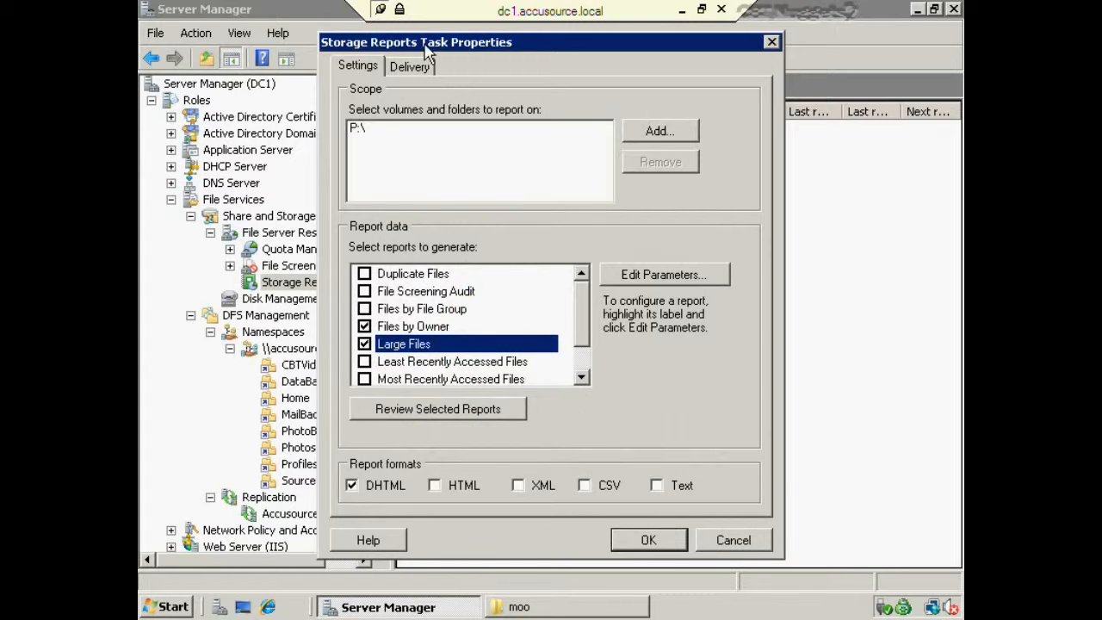
- Try the option to send the reports to administrators by e-mail, and switch it off again
{"action": "left_click", "coordinate": [410, 70]}
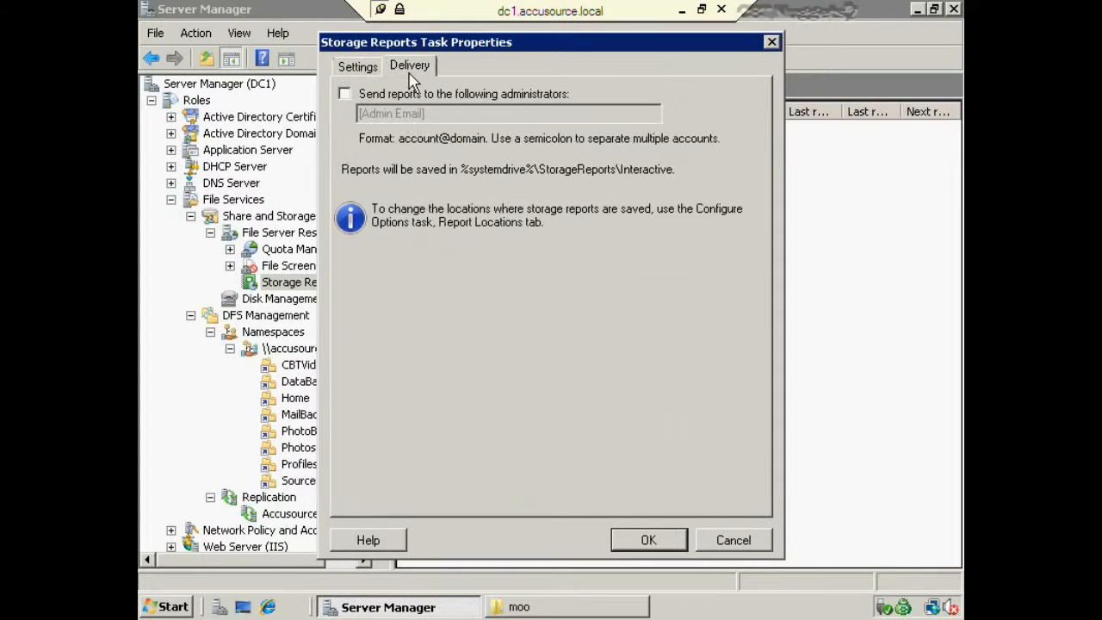
{"action": "left_click", "coordinate": [344, 94]}
{"action": "left_click_drag", "start_coordinate": [440, 118], "coordinate": [340, 112]}
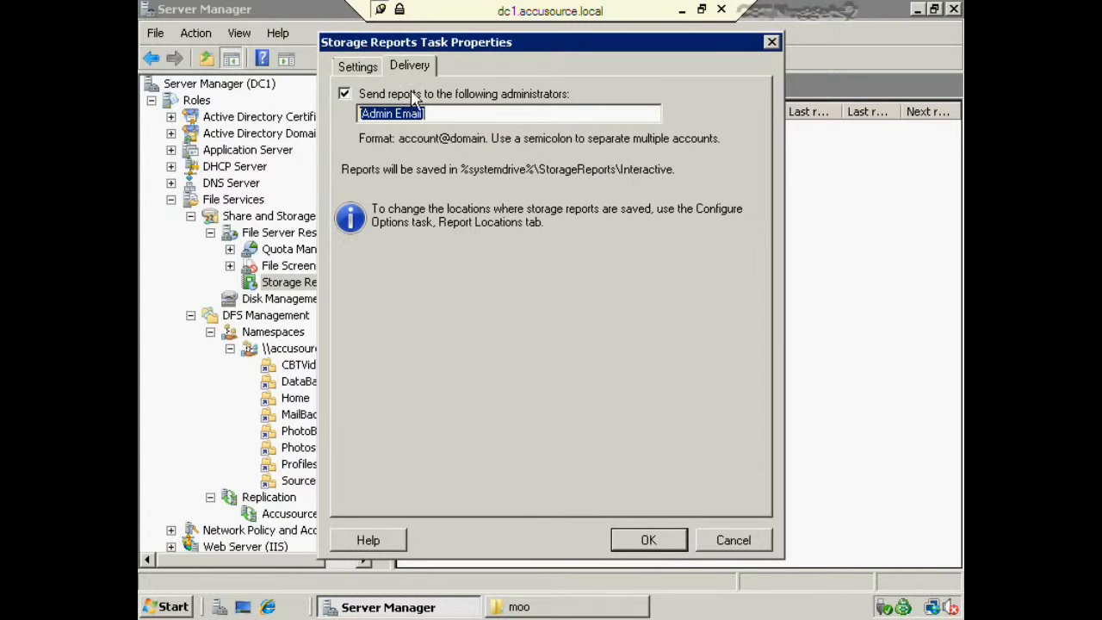
{"action": "left_click", "coordinate": [345, 93]}
{"action": "left_click", "coordinate": [358, 67]}
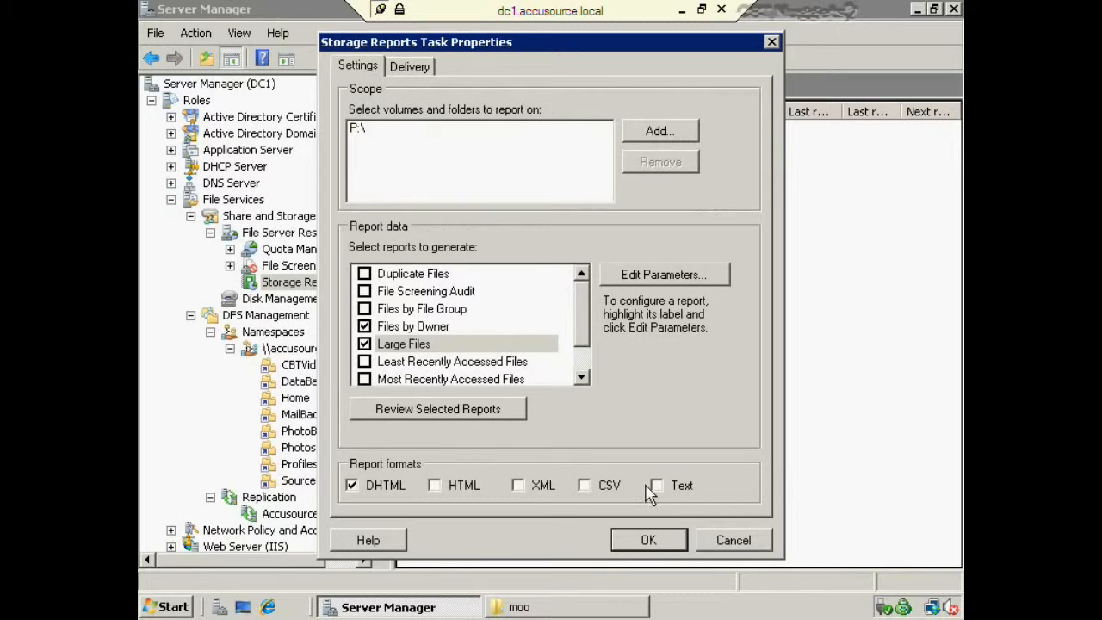
- Generate the storage reports, choosing to wait for them and display them on completion
{"action": "left_click", "coordinate": [645, 540]}
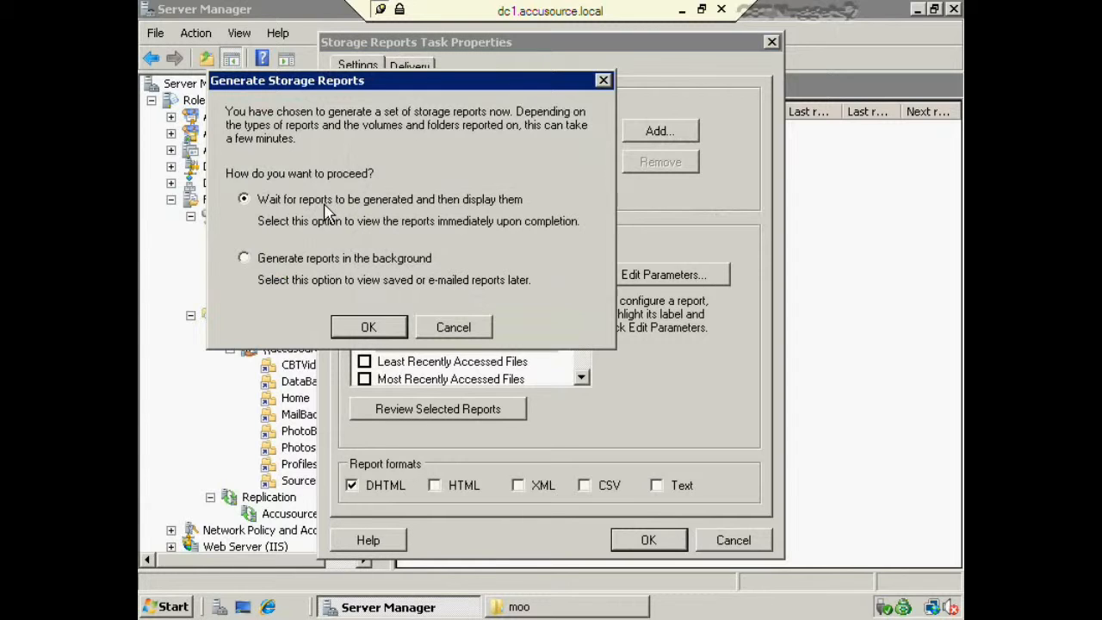
{"action": "left_click", "coordinate": [365, 330]}
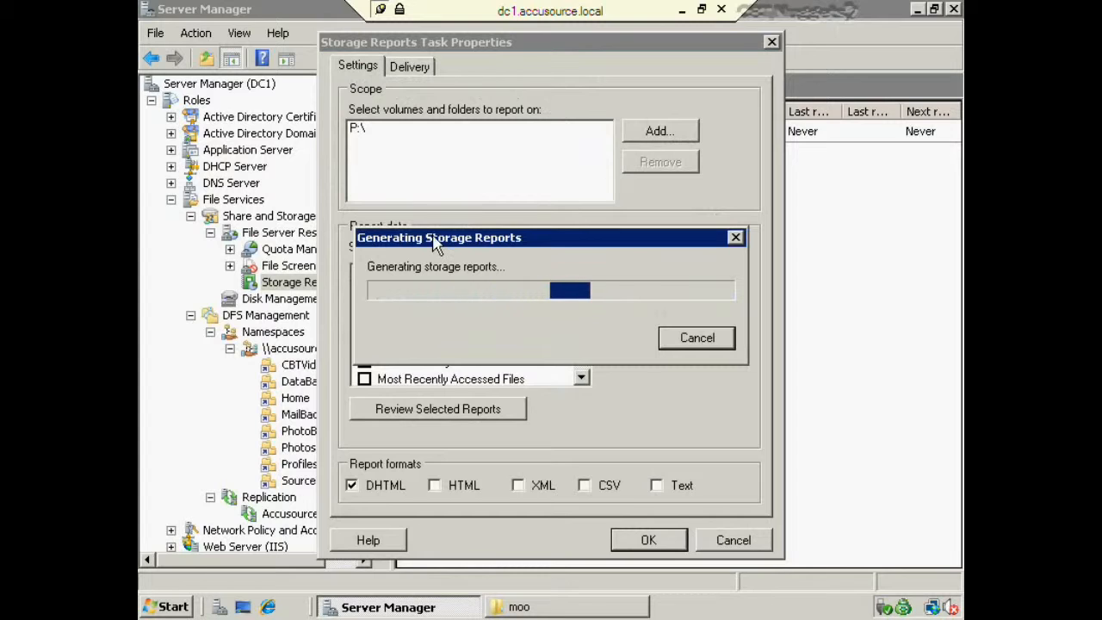
{"action": "left_click_drag", "start_coordinate": [434, 244], "coordinate": [581, 221]}
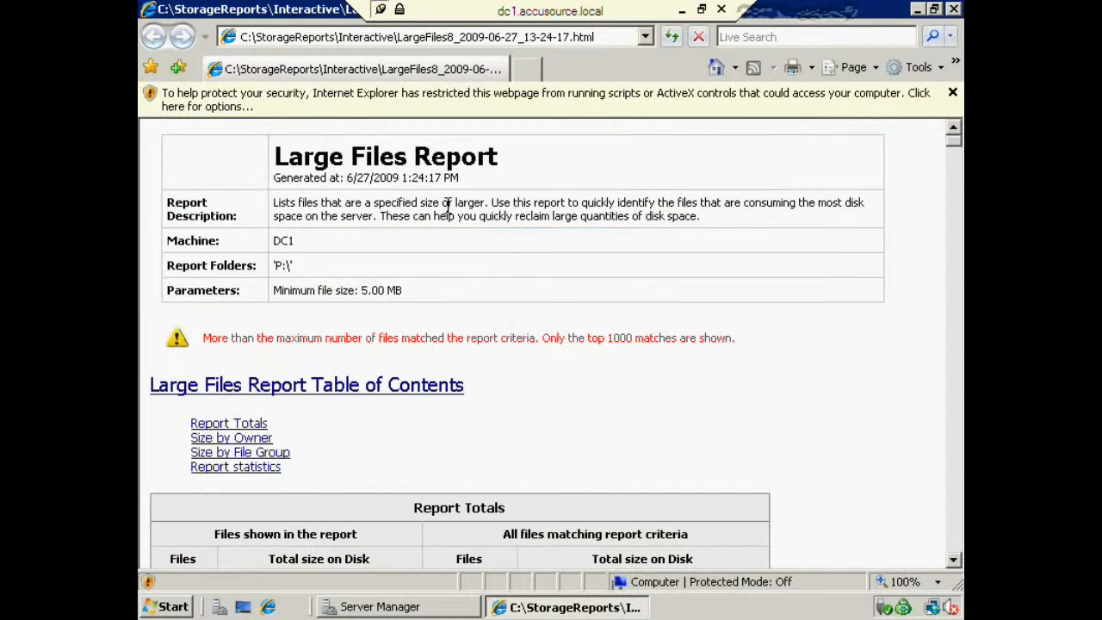
- Examine the Large Files Report's totals, size by owner, size by file group, and per-file statistics
{"action": "left_click", "coordinate": [782, 393]}
{"action": "scroll", "coordinate": [782, 394], "scroll_direction": "up", "scroll_amount": 2}
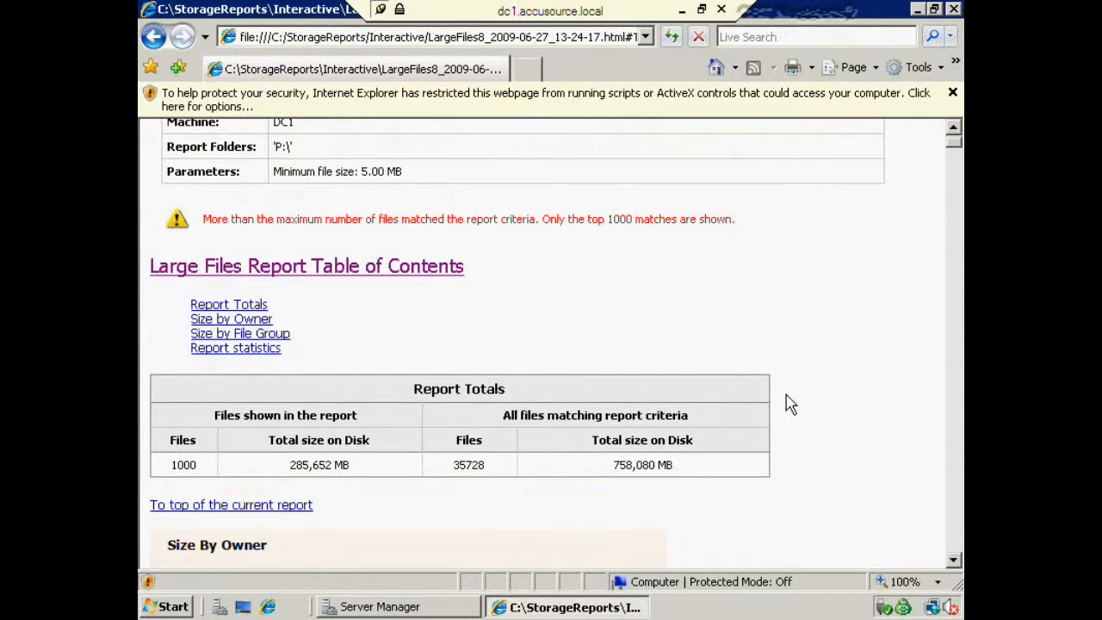
{"action": "scroll", "coordinate": [785, 404], "scroll_direction": "down", "scroll_amount": 3}
{"action": "scroll", "coordinate": [790, 406], "scroll_direction": "down", "scroll_amount": 3}
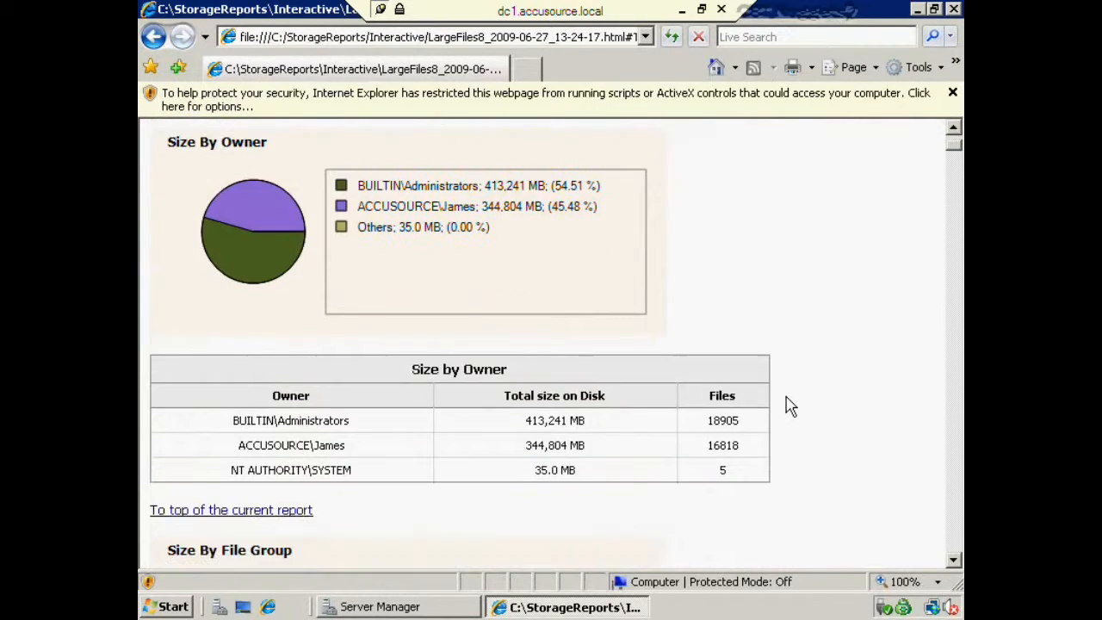
{"action": "scroll", "coordinate": [788, 406], "scroll_direction": "down", "scroll_amount": 2}
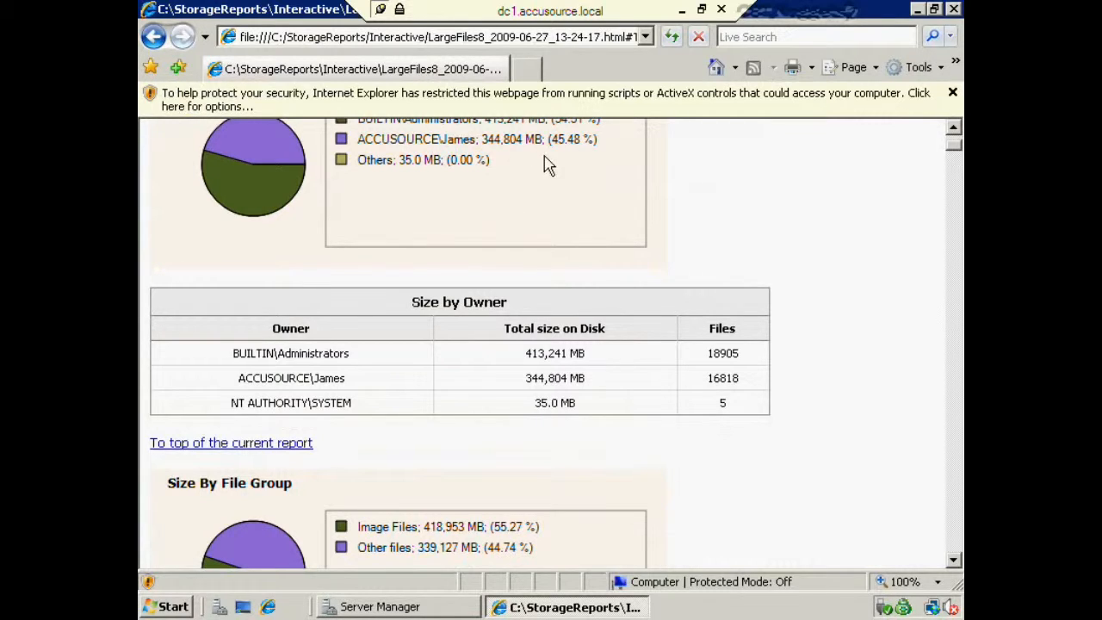
{"action": "scroll", "coordinate": [749, 234], "scroll_direction": "down", "scroll_amount": 3}
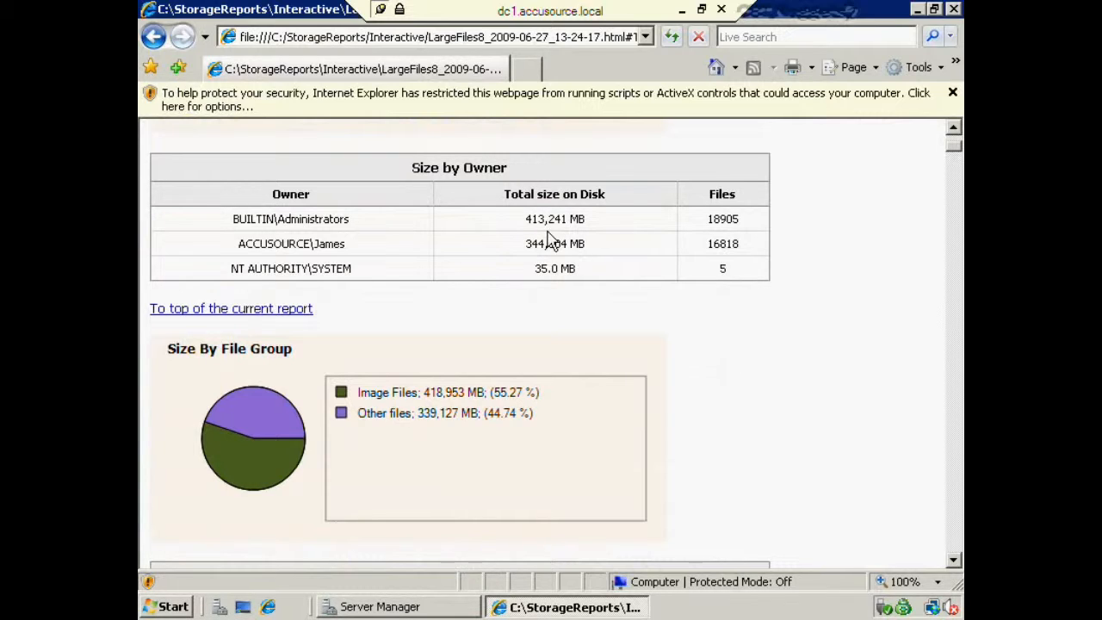
{"action": "scroll", "coordinate": [760, 338], "scroll_direction": "down", "scroll_amount": 4}
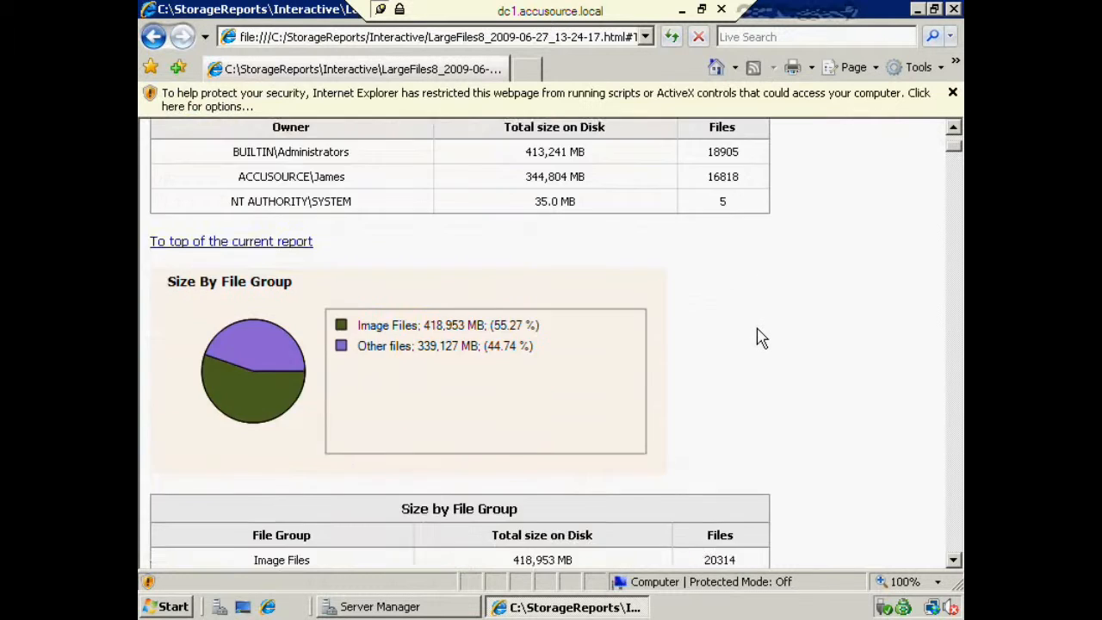
{"action": "scroll", "coordinate": [760, 338], "scroll_direction": "down", "scroll_amount": 2}
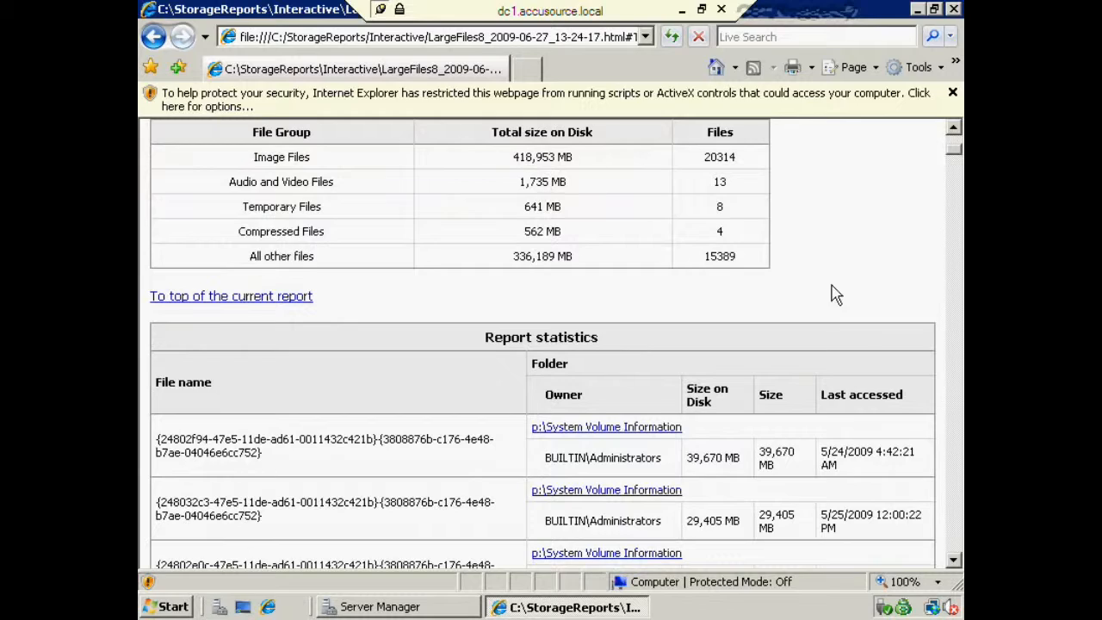
{"action": "scroll", "coordinate": [835, 294], "scroll_direction": "down", "scroll_amount": 6}
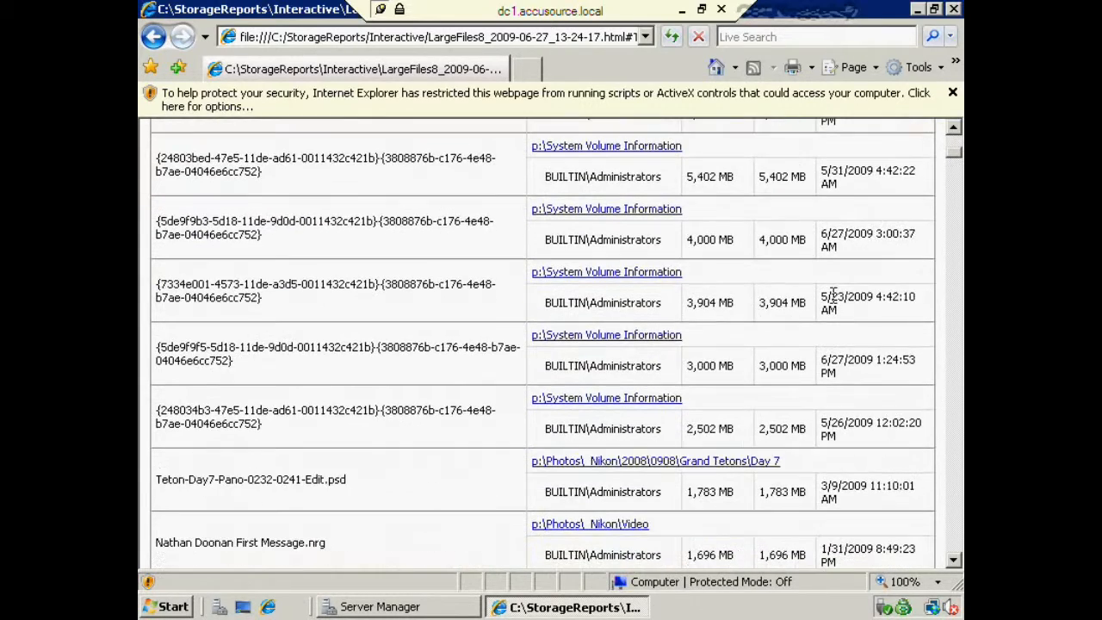
{"action": "scroll", "coordinate": [833, 293], "scroll_direction": "down", "scroll_amount": 9}
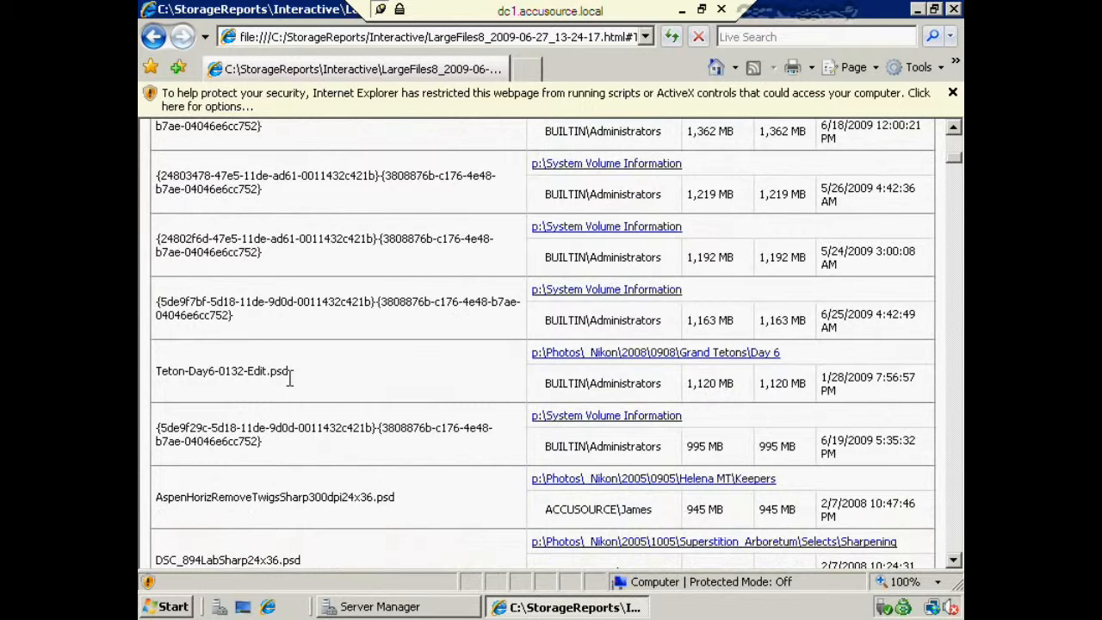
- Inspect the name, owner, and disk size of the Teton-Day6-0132-Edit.psd entry, and close the report
{"action": "left_click_drag", "start_coordinate": [290, 374], "coordinate": [156, 375]}
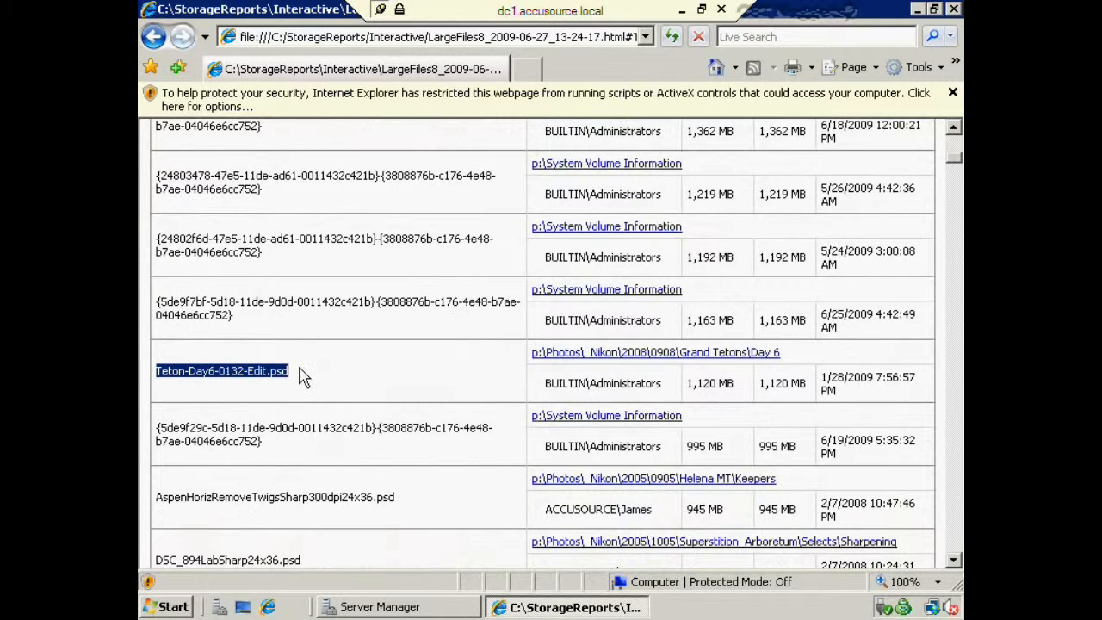
{"action": "left_click", "coordinate": [303, 376]}
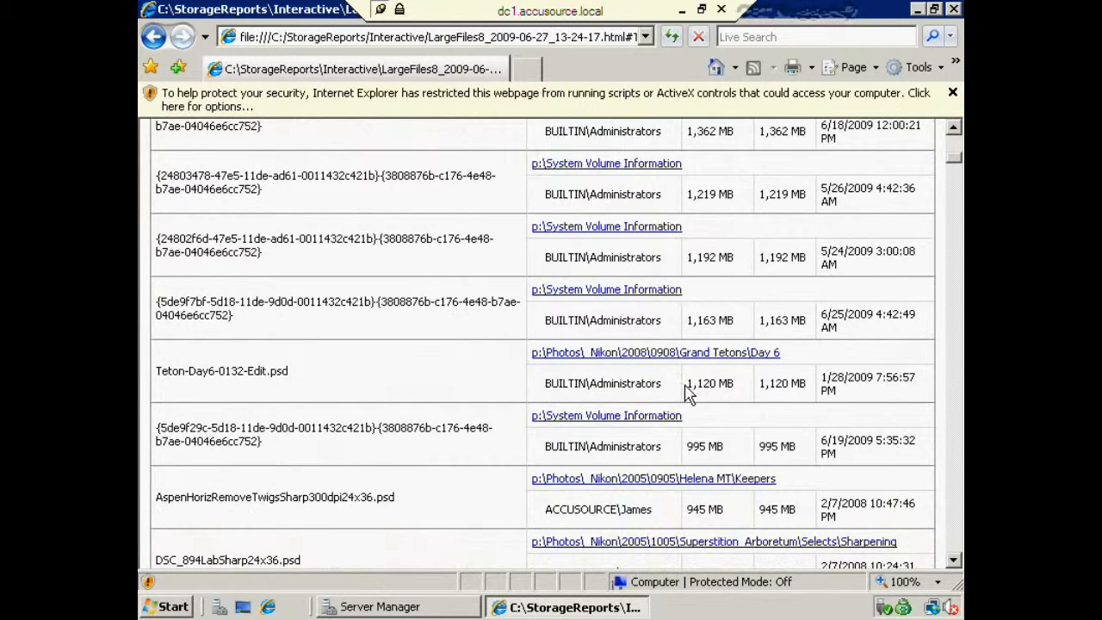
{"action": "left_click_drag", "start_coordinate": [688, 384], "coordinate": [737, 382]}
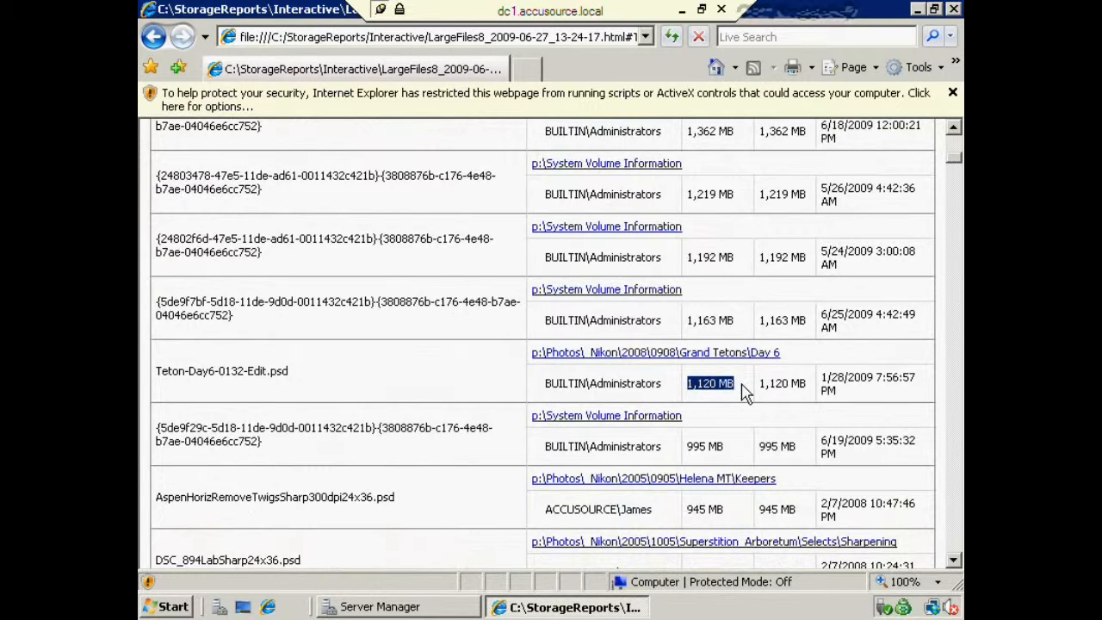
{"action": "left_click", "coordinate": [745, 392]}
{"action": "left_click_drag", "start_coordinate": [738, 384], "coordinate": [647, 391]}
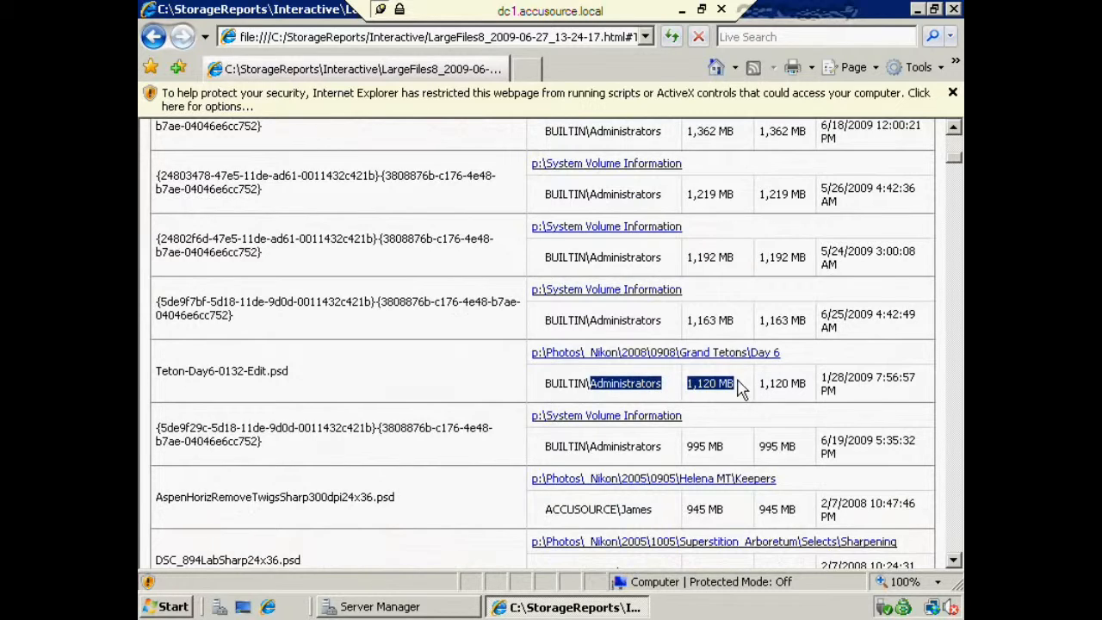
{"action": "left_click", "coordinate": [740, 384]}
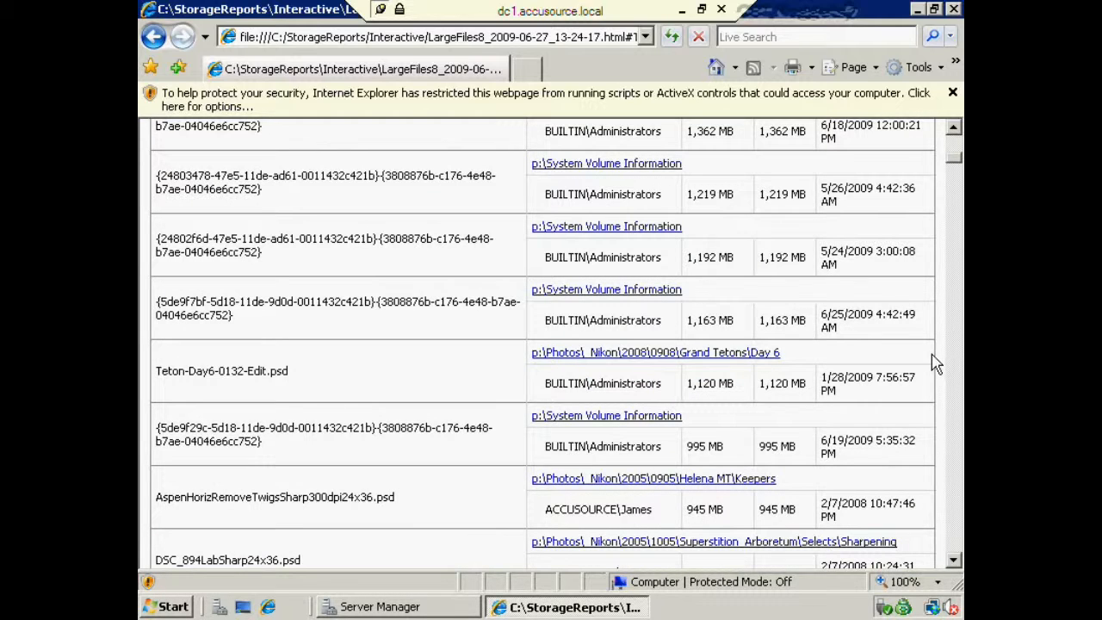
{"action": "left_click", "coordinate": [952, 9]}
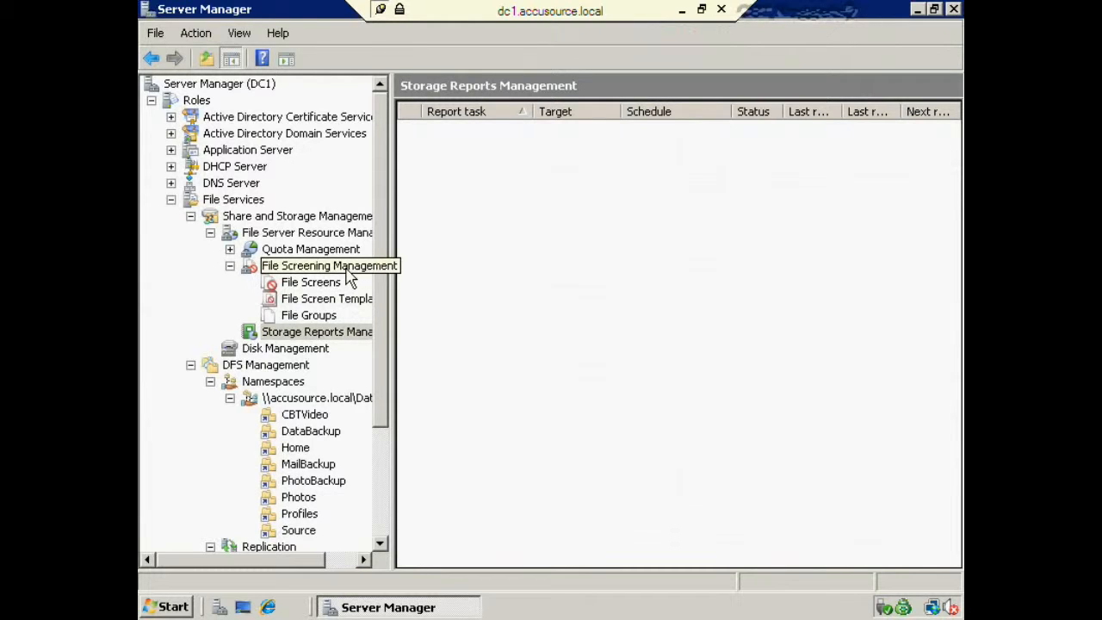
- Display the File Screen Templates and look over the Block Audio and Video, Block E-mail, and Block Executable Files templates
{"action": "left_click", "coordinate": [333, 302]}
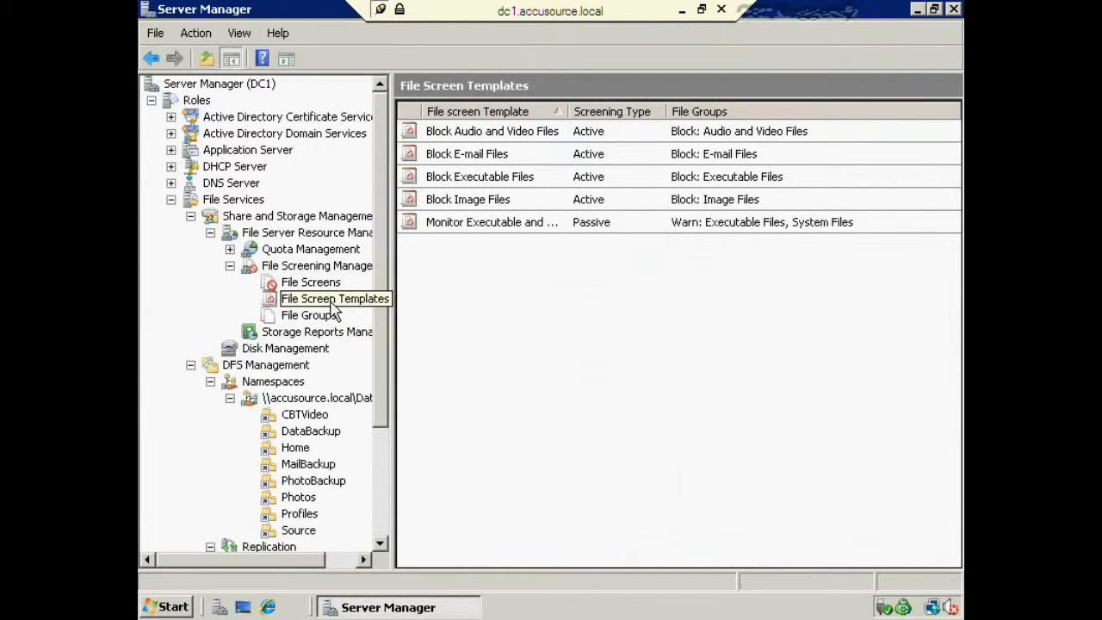
{"action": "left_click", "coordinate": [537, 141]}
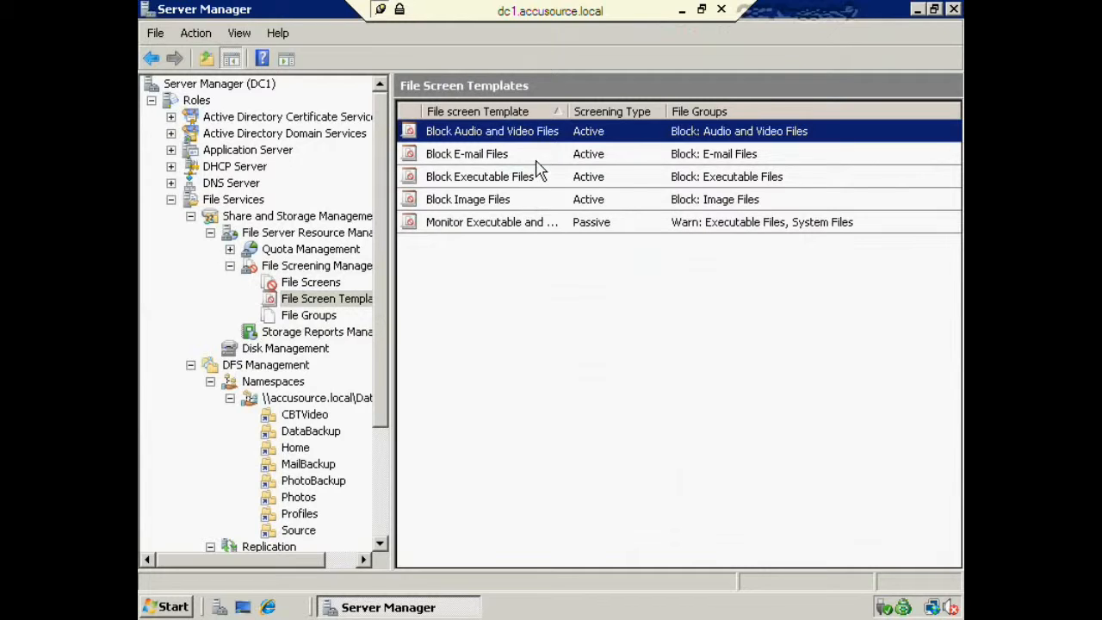
{"action": "left_click", "coordinate": [537, 160]}
{"action": "left_click", "coordinate": [595, 339]}
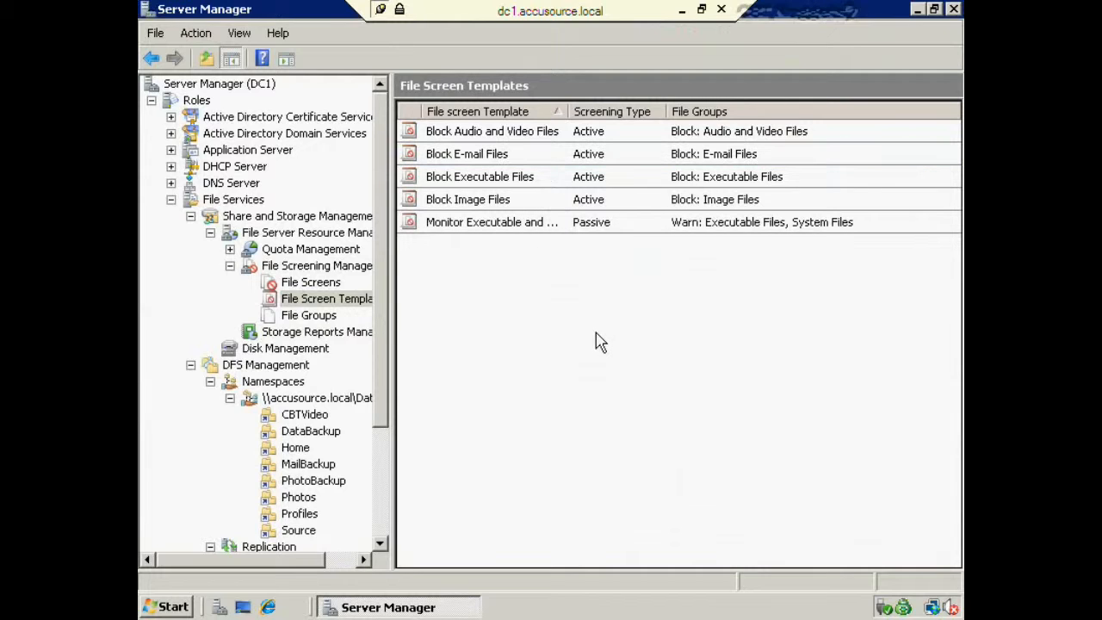
{"action": "left_click", "coordinate": [538, 177]}
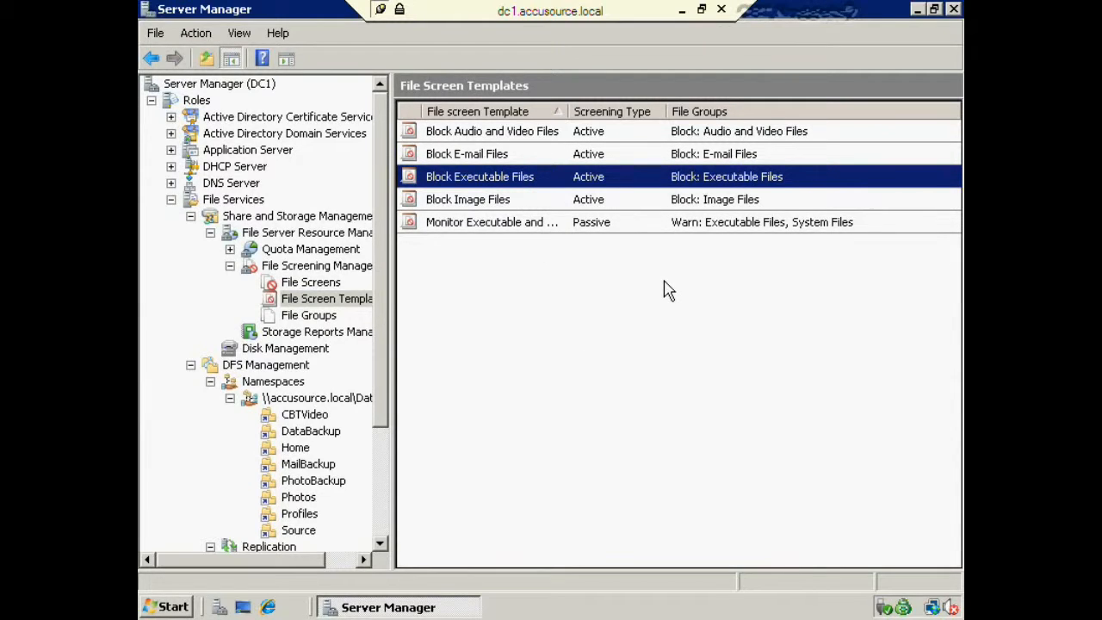
{"action": "left_click", "coordinate": [498, 295]}
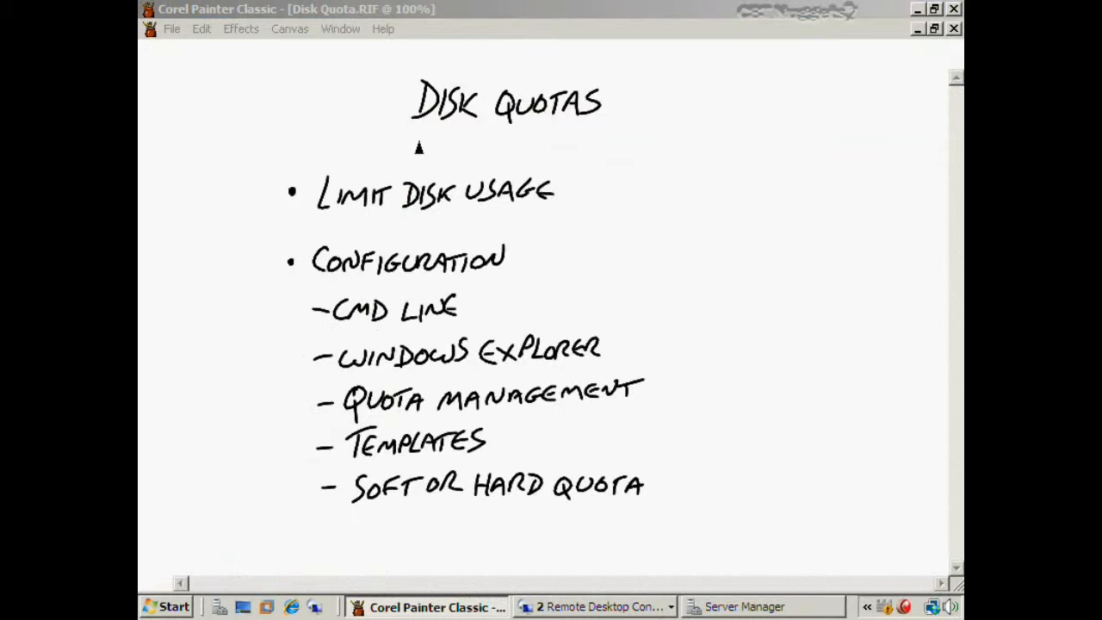
- In Corel Painter, underline the Disk Quotas heading and tick off the listed points from Limit Disk Usage down to Templates
{"action": "left_click_drag", "start_coordinate": [416, 130], "coordinate": [604, 123]}
{"action": "left_click_drag", "start_coordinate": [564, 191], "coordinate": [600, 174]}
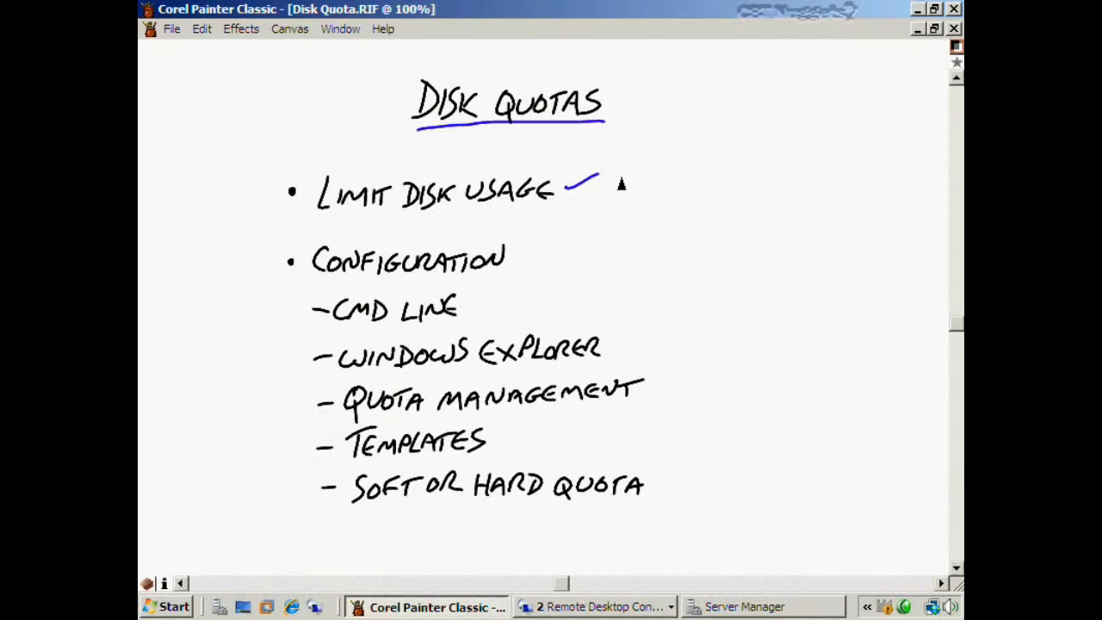
{"action": "left_click_drag", "start_coordinate": [507, 259], "coordinate": [554, 242]}
{"action": "left_click_drag", "start_coordinate": [466, 311], "coordinate": [513, 294]}
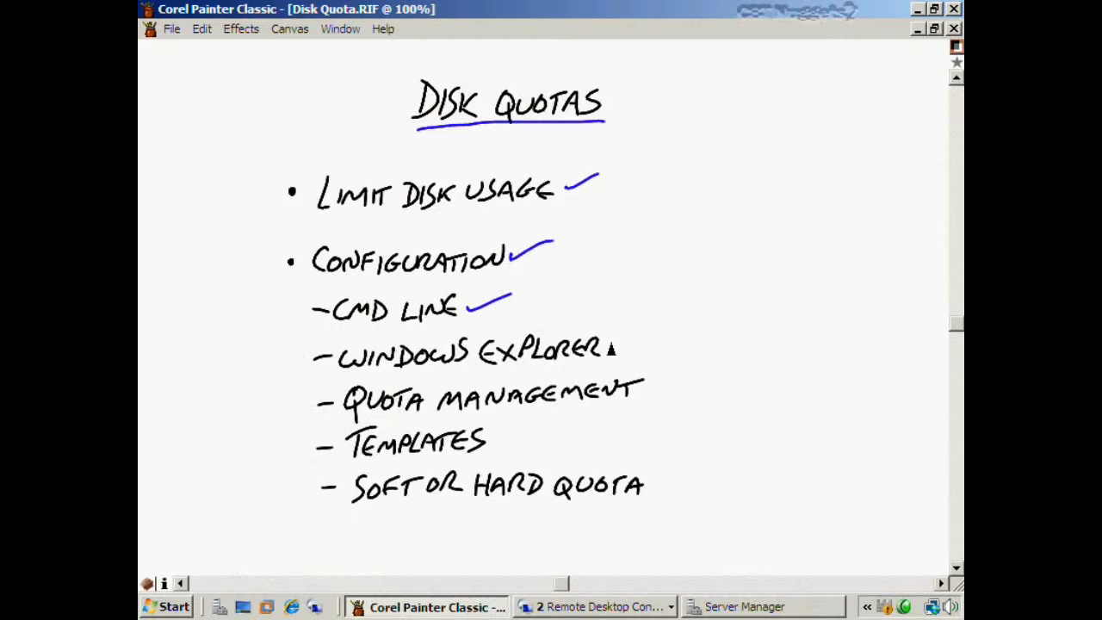
{"action": "left_click_drag", "start_coordinate": [606, 355], "coordinate": [642, 337]}
{"action": "left_click_drag", "start_coordinate": [642, 394], "coordinate": [676, 379]}
{"action": "left_click_drag", "start_coordinate": [490, 449], "coordinate": [533, 443]}
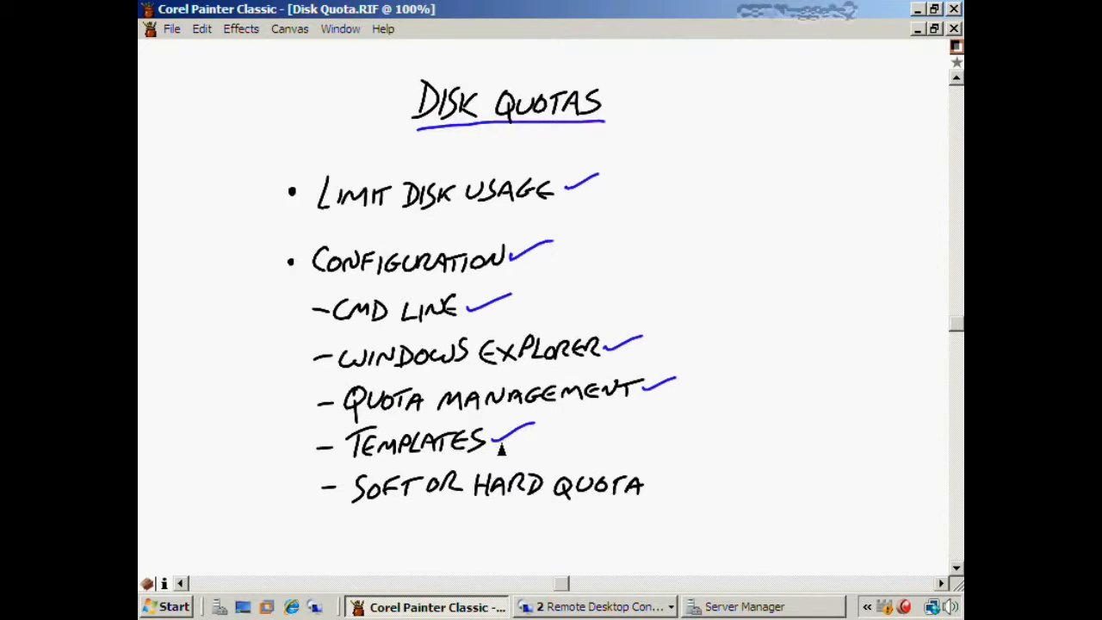
- Tick off the Soft or Hard Quota point and underline the words Soft and Hard
{"action": "left_click_drag", "start_coordinate": [653, 490], "coordinate": [699, 466]}
{"action": "left_click_drag", "start_coordinate": [351, 511], "coordinate": [418, 506]}
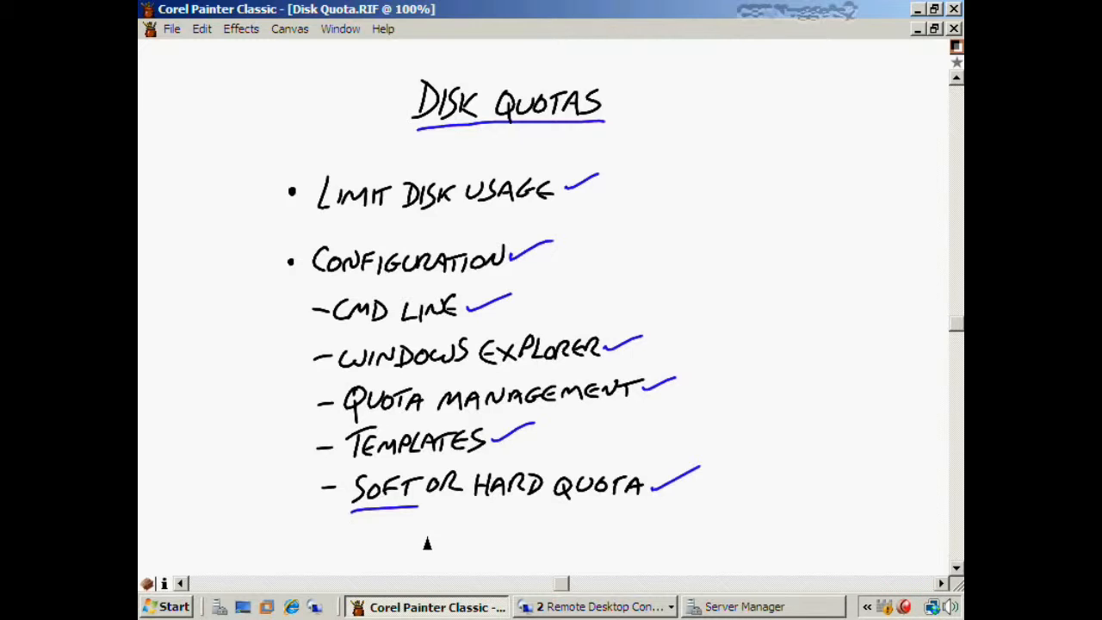
{"action": "left_click_drag", "start_coordinate": [469, 507], "coordinate": [539, 508]}
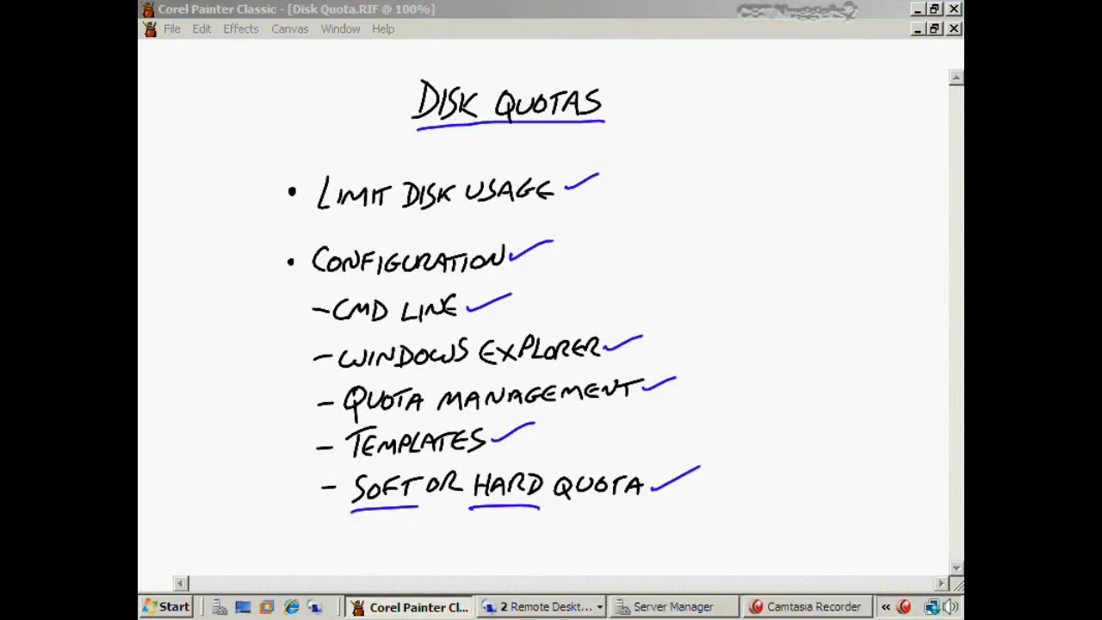
- Open a Command Prompt as administrator and approve the elevation
{"action": "left_click", "coordinate": [585, 8]}
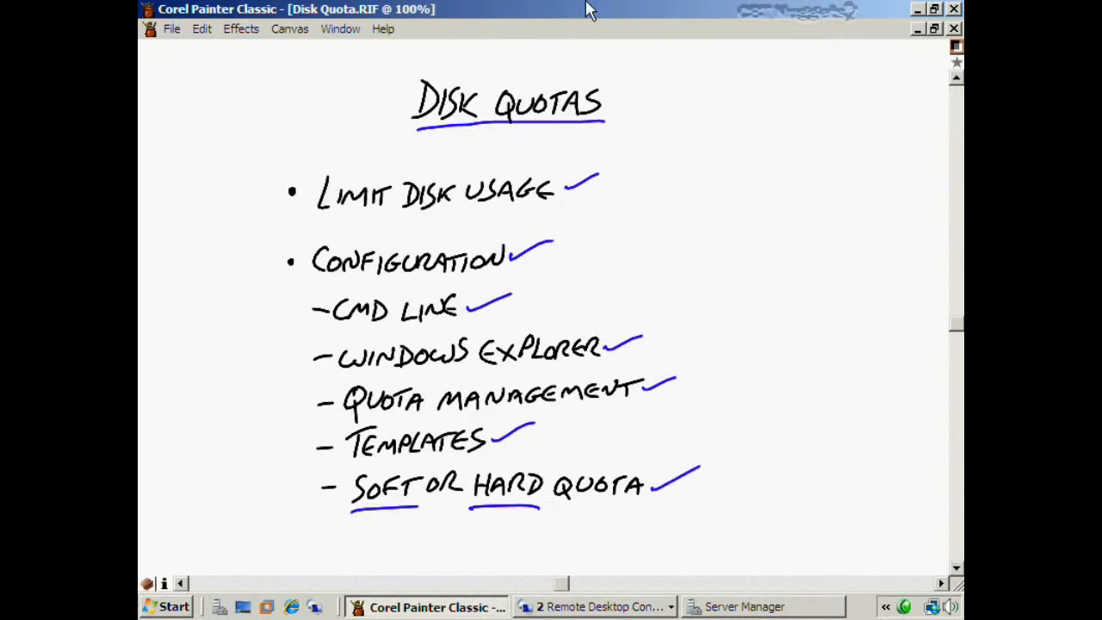
{"action": "left_click", "coordinate": [150, 607]}
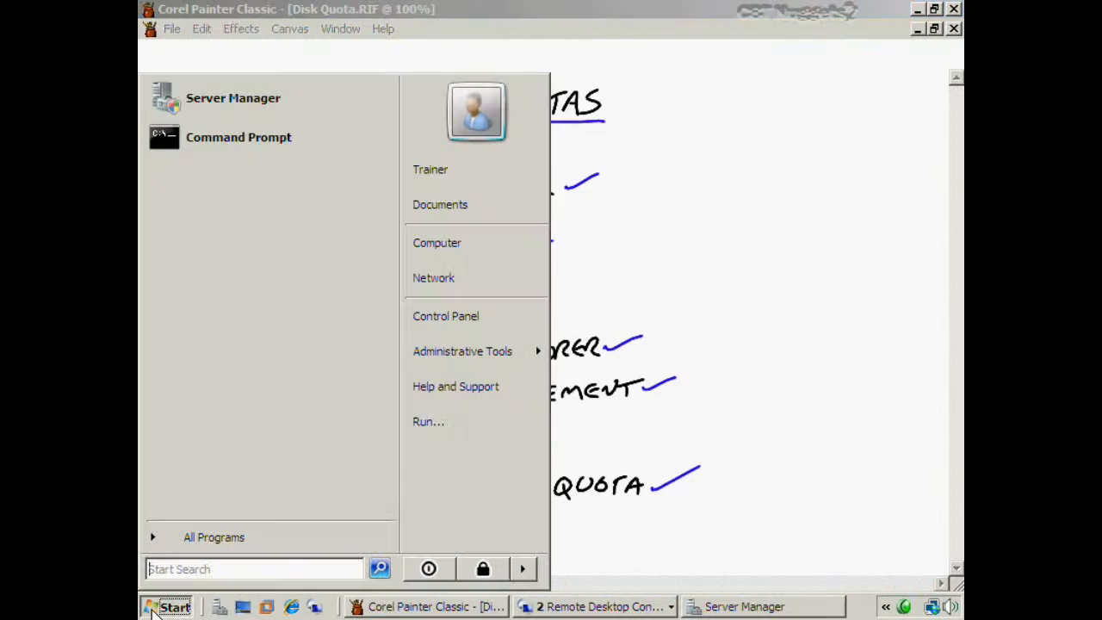
{"action": "right_click", "coordinate": [231, 146]}
{"action": "left_click", "coordinate": [288, 194]}
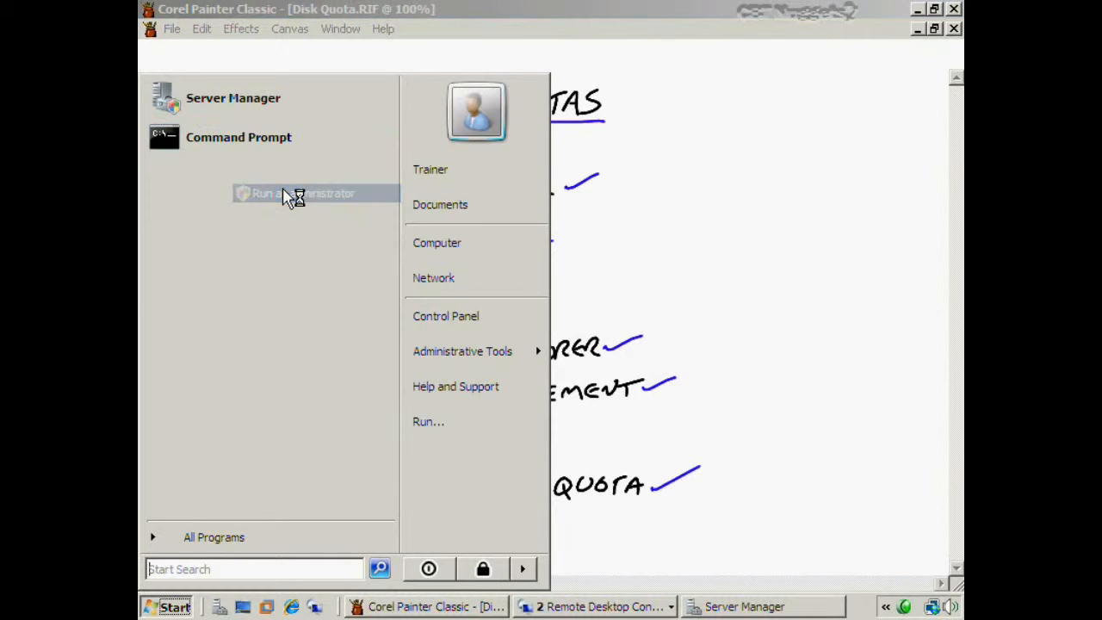
{"action": "left_click", "coordinate": [428, 327]}
{"action": "left_click", "coordinate": [551, 318]}
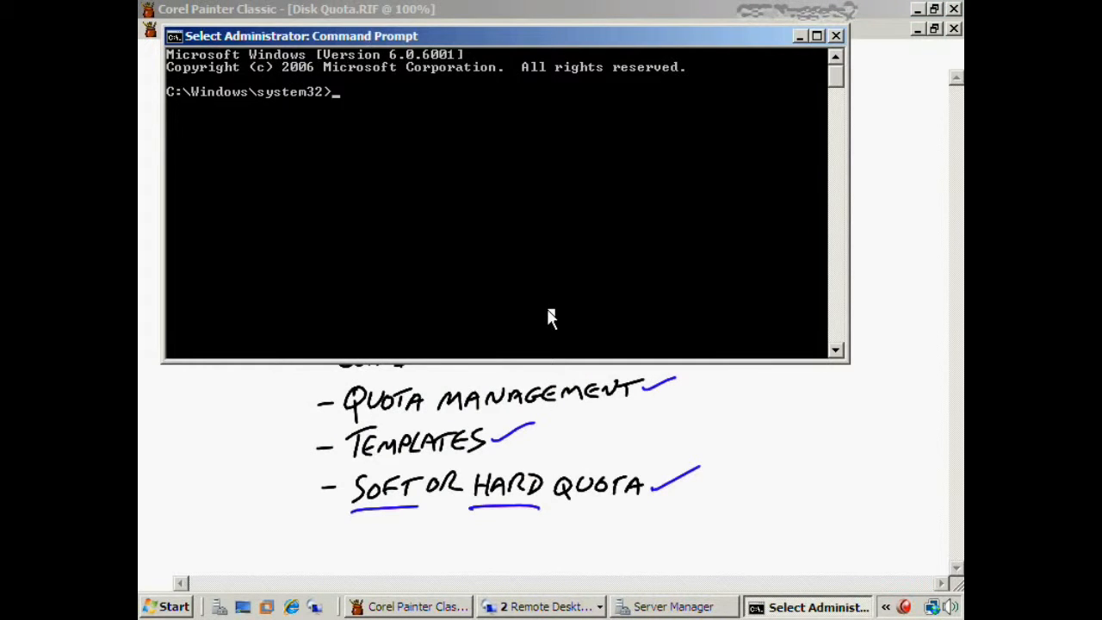
- Begin the command "dirquota quota add /path:c:\" at the prompt without running it
{"action": "type", "text": "dirquota"}
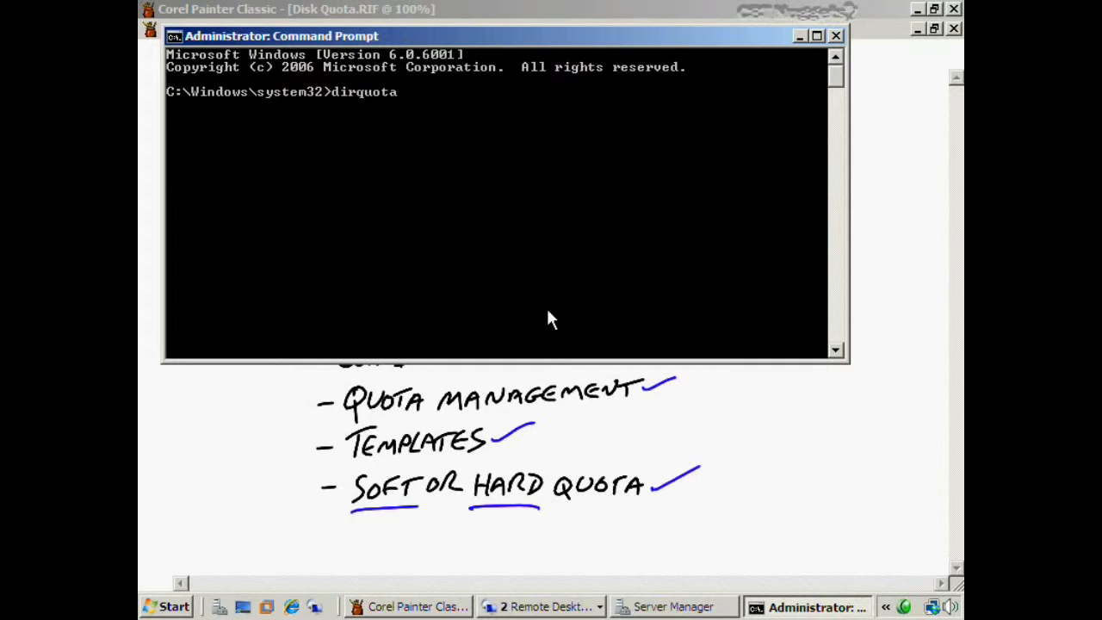
{"action": "type", "text": " quota add /path:"}
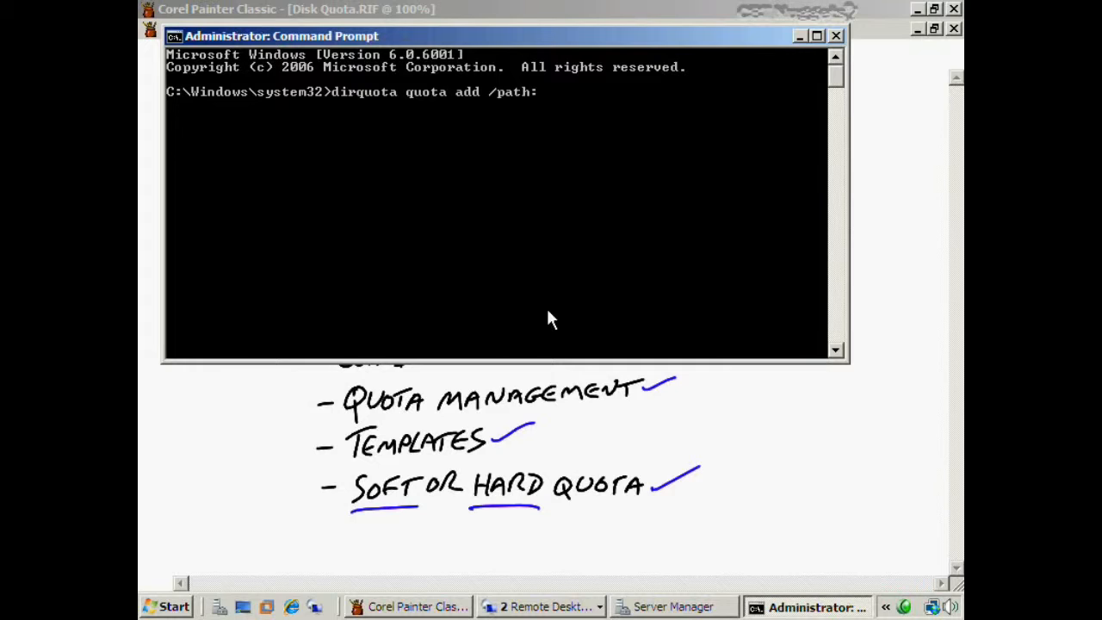
{"action": "type", "text": "c:\\"}
- Look up the exact name of the DCNugget1Share folder on drive C: and return to the Command Prompt
{"action": "key", "text": "super+e"}
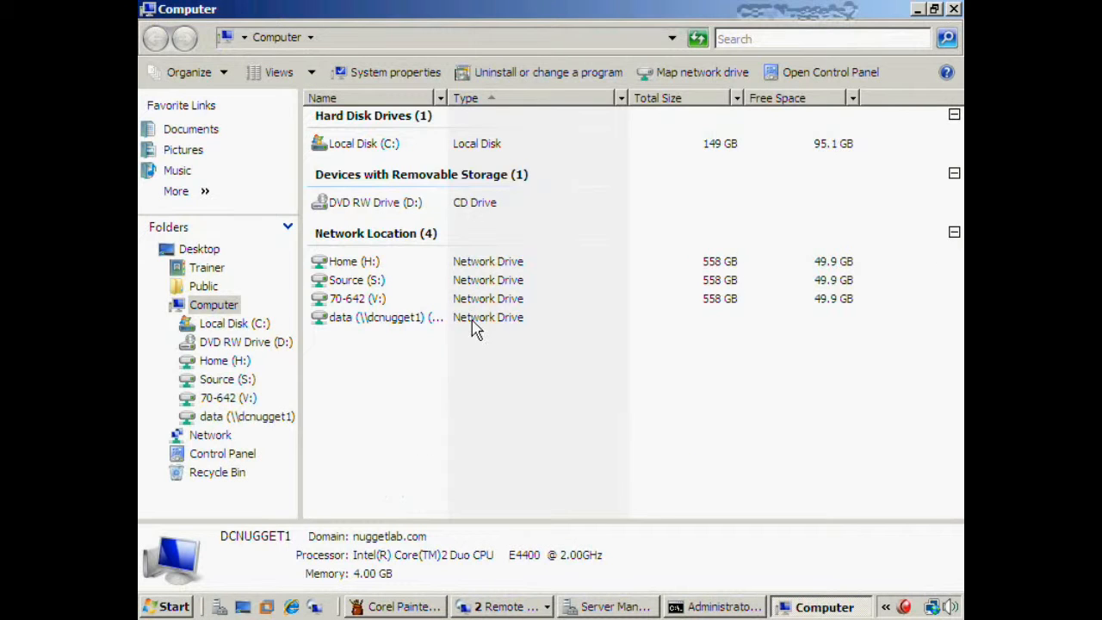
{"action": "double_click", "coordinate": [336, 143]}
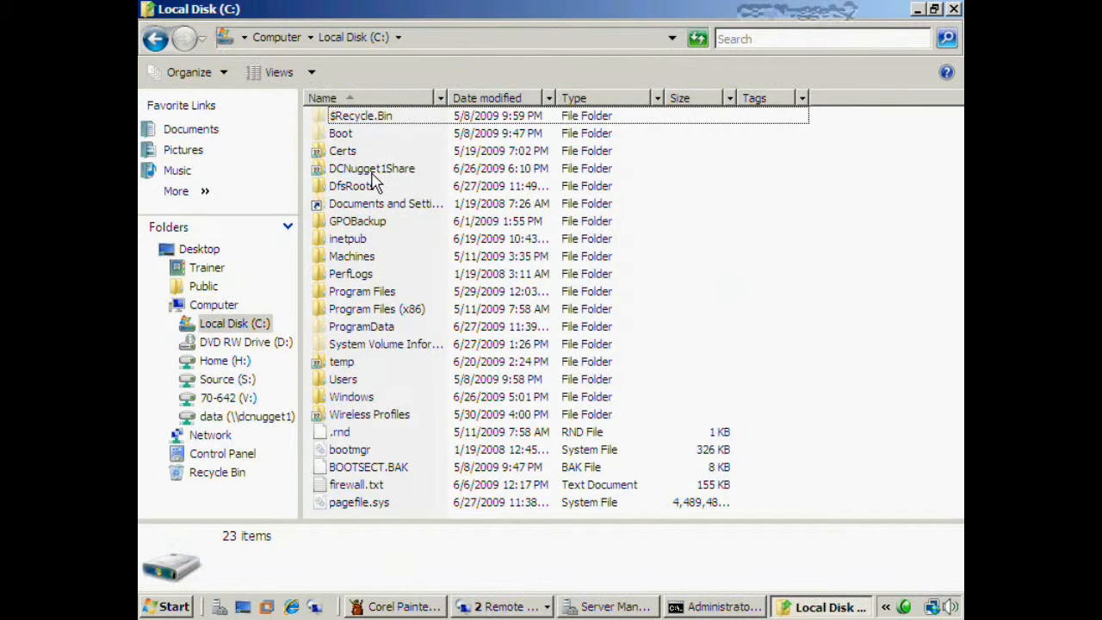
{"action": "left_click", "coordinate": [377, 171]}
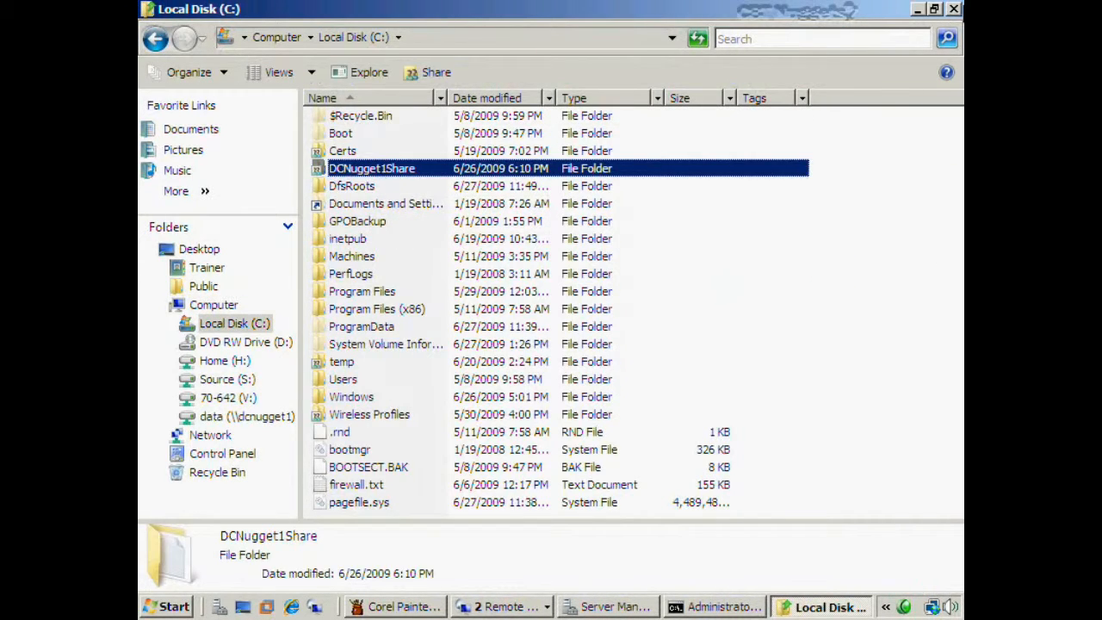
{"action": "left_click", "coordinate": [916, 10]}
{"action": "left_click", "coordinate": [631, 118]}
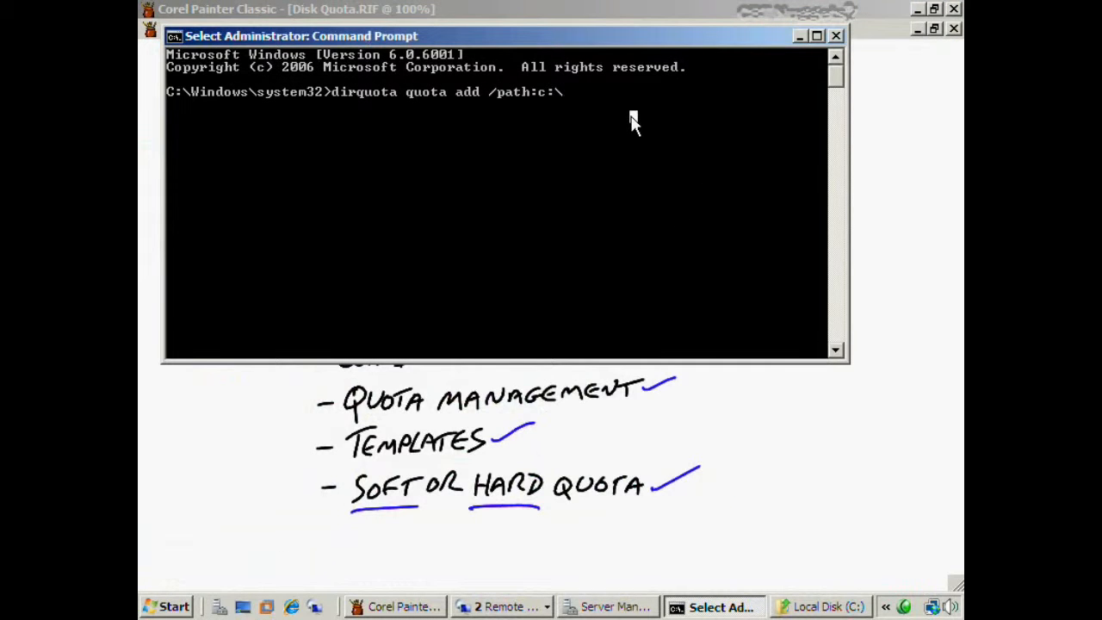
- Complete the dirquota command with "dcnugget1share /limit:200MB /type:hard" and run it
{"action": "type", "text": "dcnugget1"}
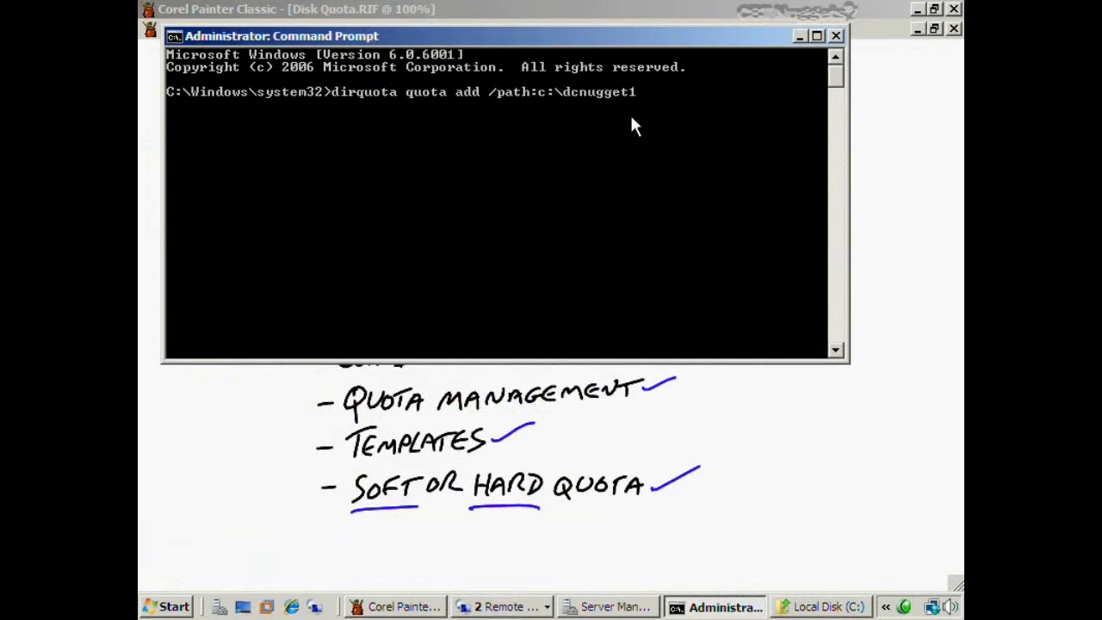
{"action": "type", "text": "share /limit:200"}
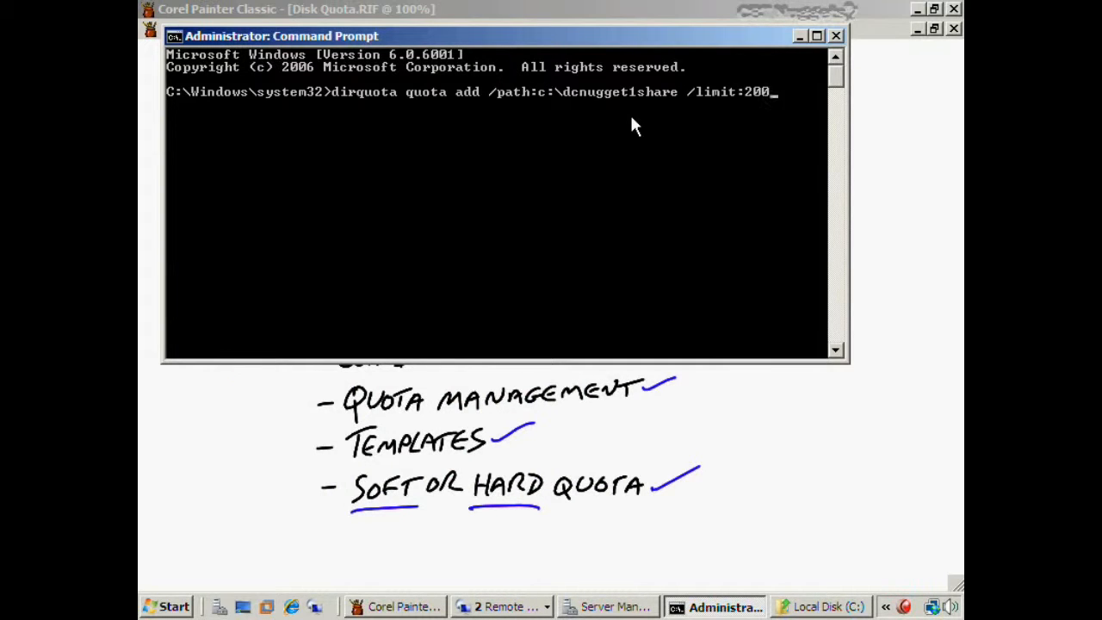
{"action": "type", "text": "MB /type:hard"}
{"action": "key", "text": "Return"}
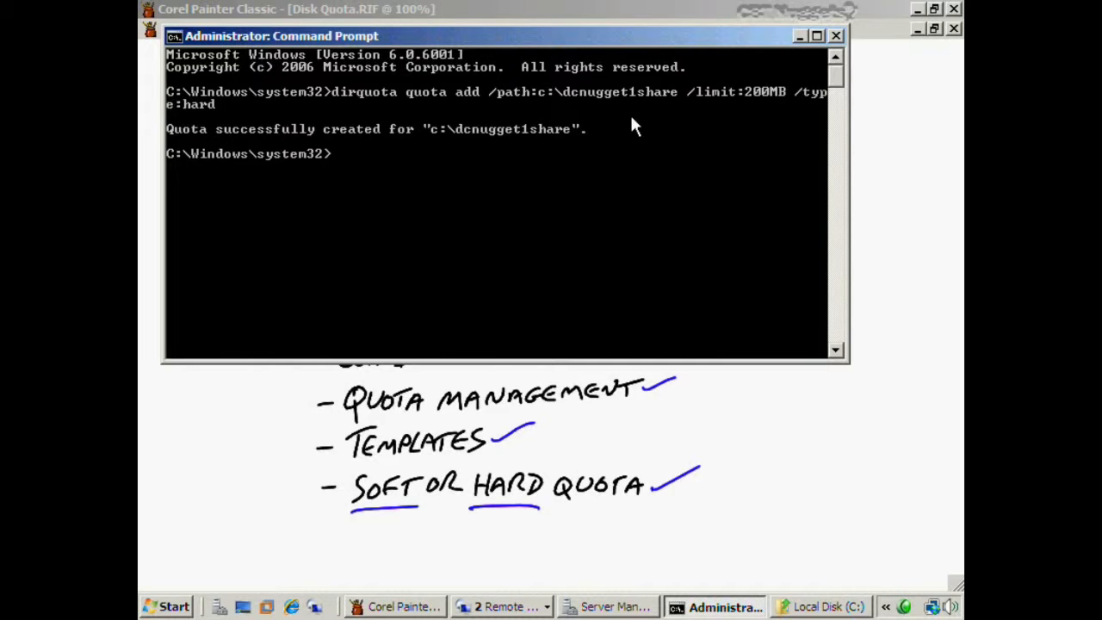
- In Server Manager, refresh the Quotas list, inspect the C:\DCNugget1Share quota's details, and fit the Quota Path column to its contents
{"action": "left_click", "coordinate": [579, 607]}
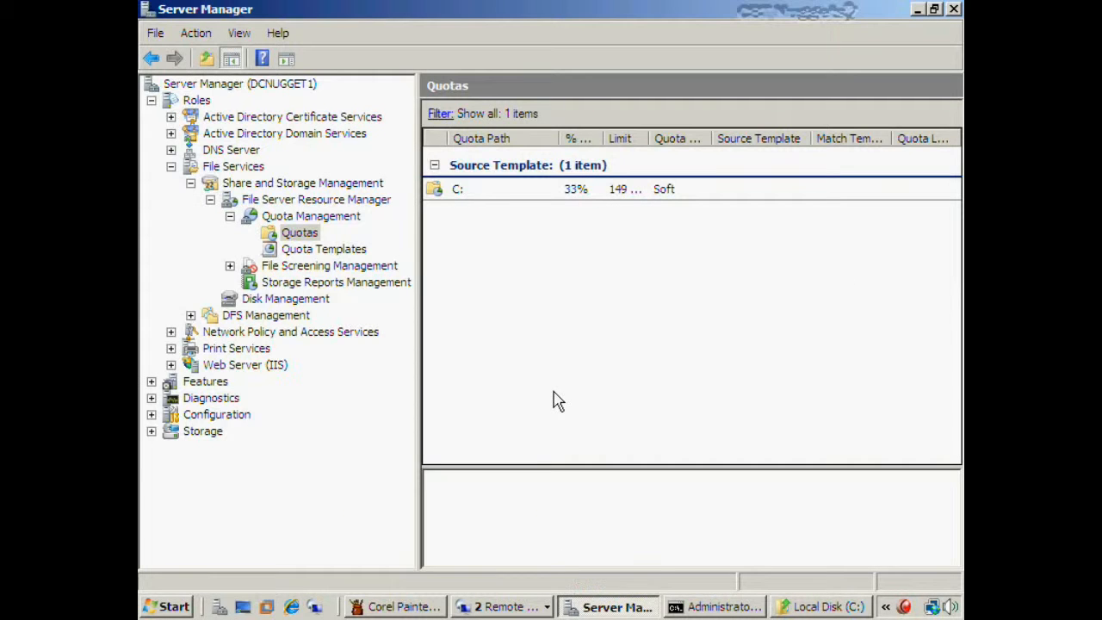
{"action": "key", "text": "F5"}
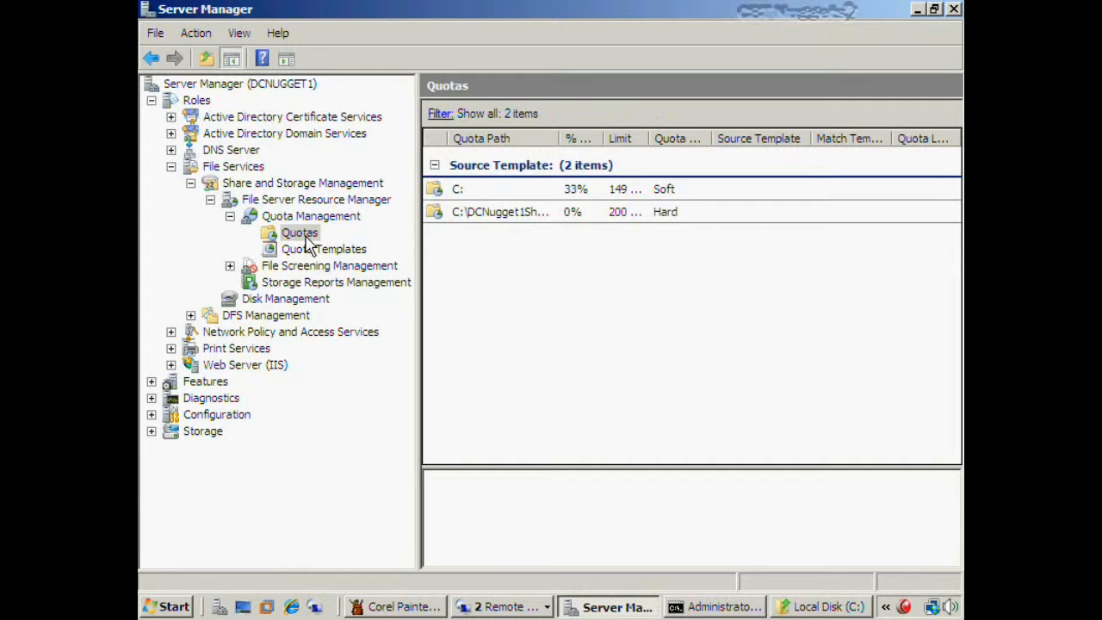
{"action": "left_click", "coordinate": [568, 215]}
{"action": "double_click", "coordinate": [561, 138]}
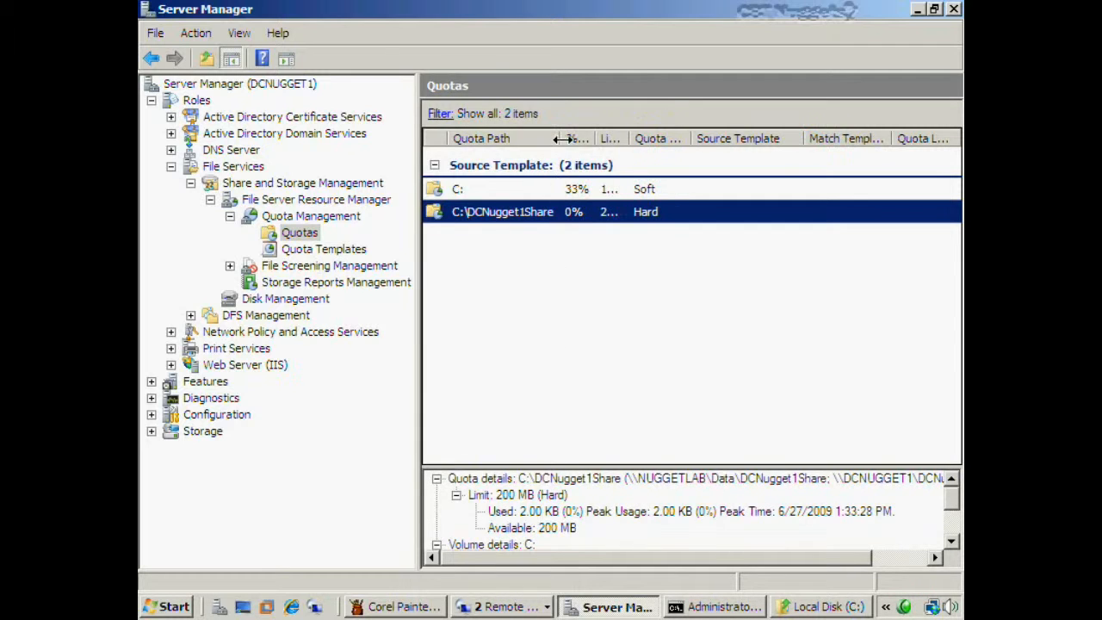
{"action": "left_click", "coordinate": [537, 272]}
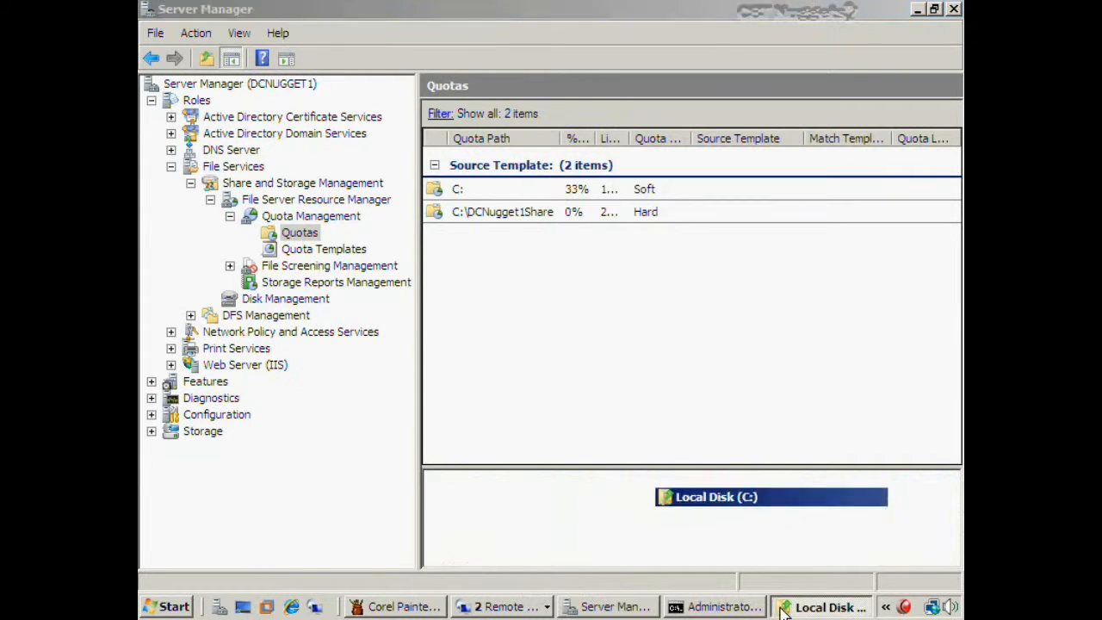
- Switch to Windows Explorer and open Local Disk (C:)
{"action": "left_click", "coordinate": [826, 606]}
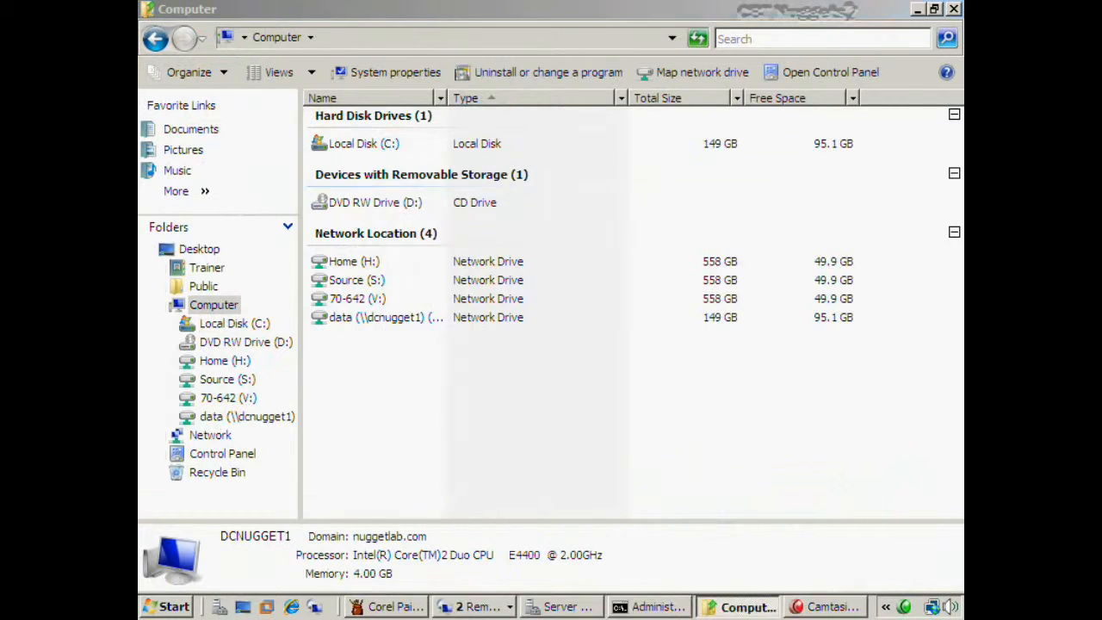
{"action": "right_click", "coordinate": [362, 152]}
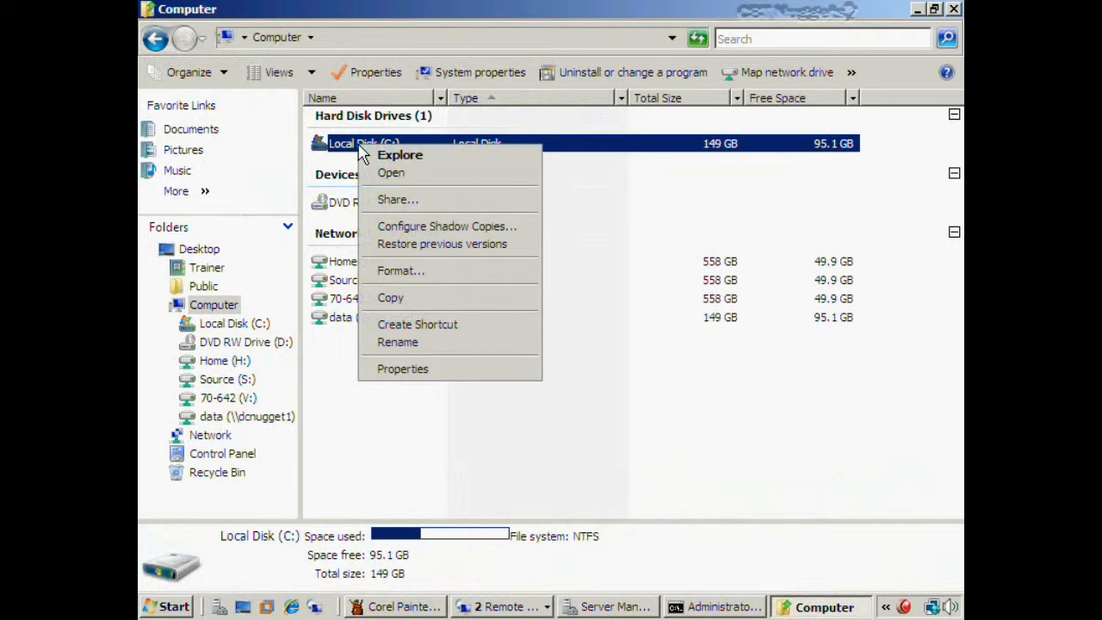
{"action": "left_click", "coordinate": [363, 155]}
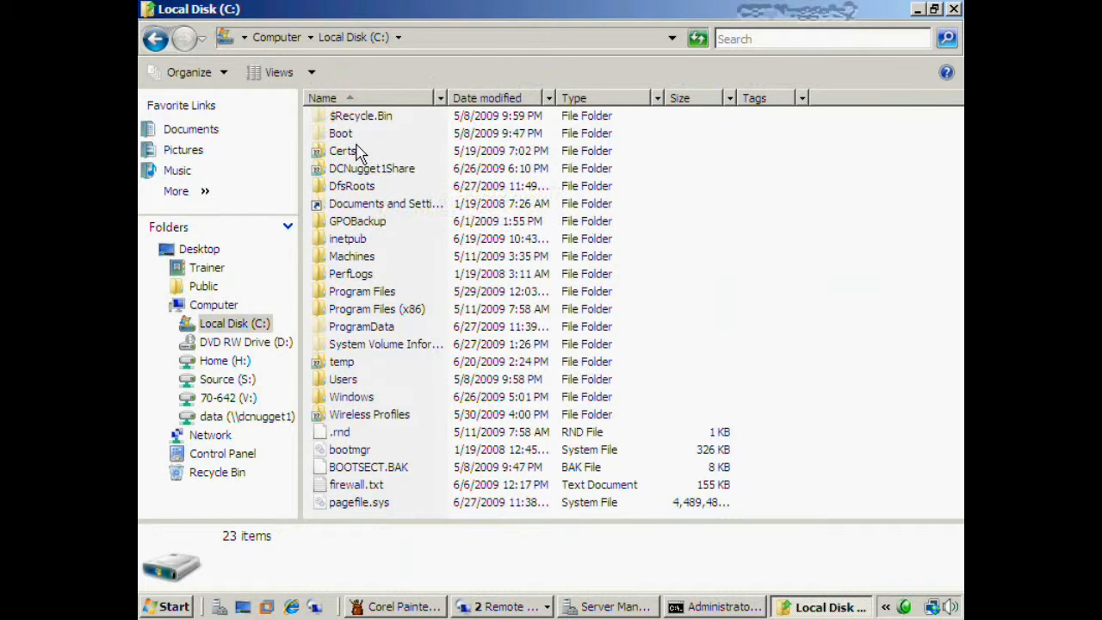
{"action": "right_click", "coordinate": [355, 153]}
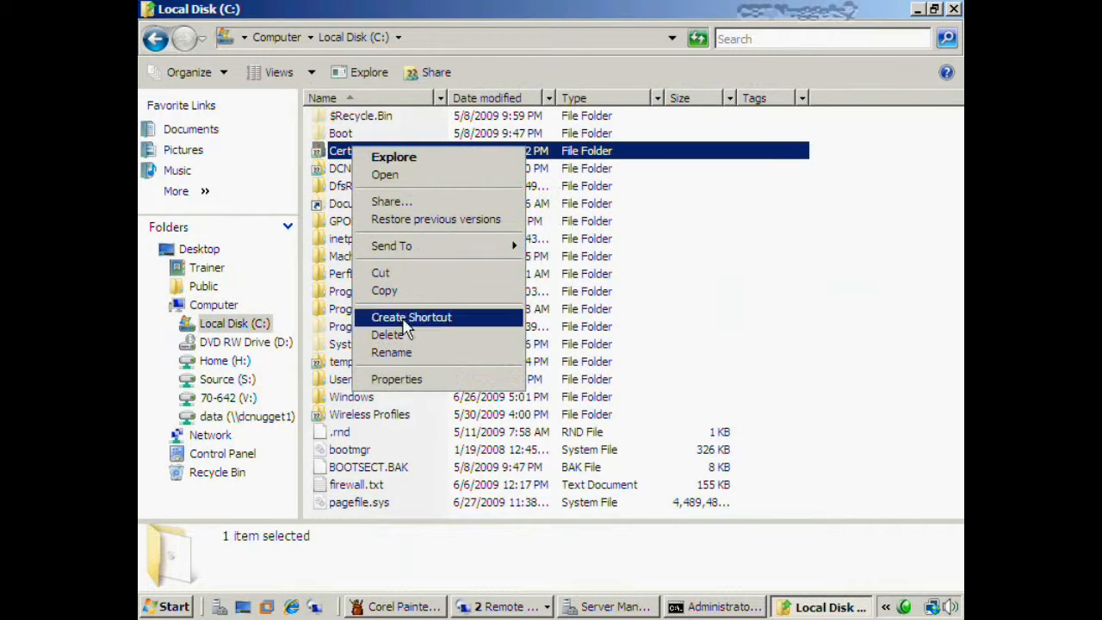
{"action": "left_click", "coordinate": [406, 380]}
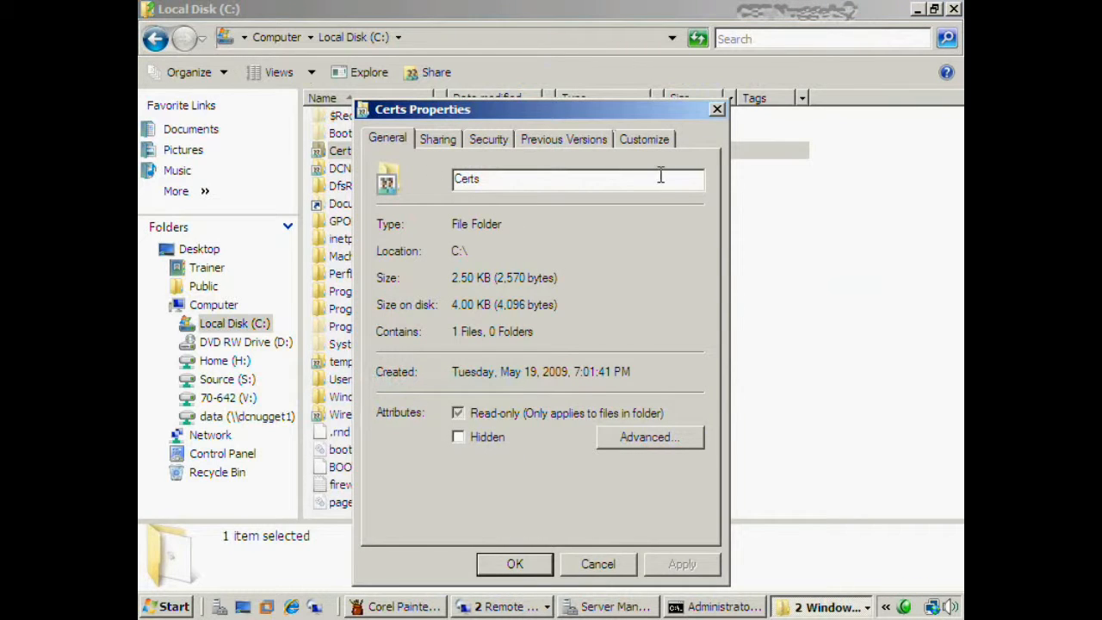
{"action": "left_click", "coordinate": [587, 564]}
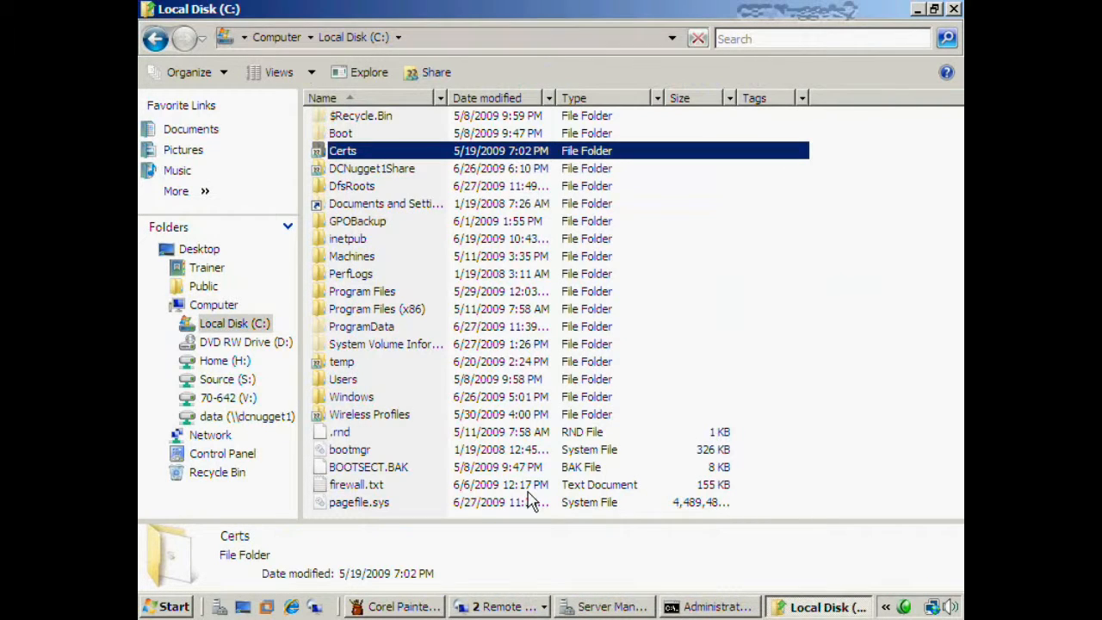
- Open the quota settings of Local Disk (C:) from its properties, allowing the elevation
{"action": "right_click", "coordinate": [263, 330]}
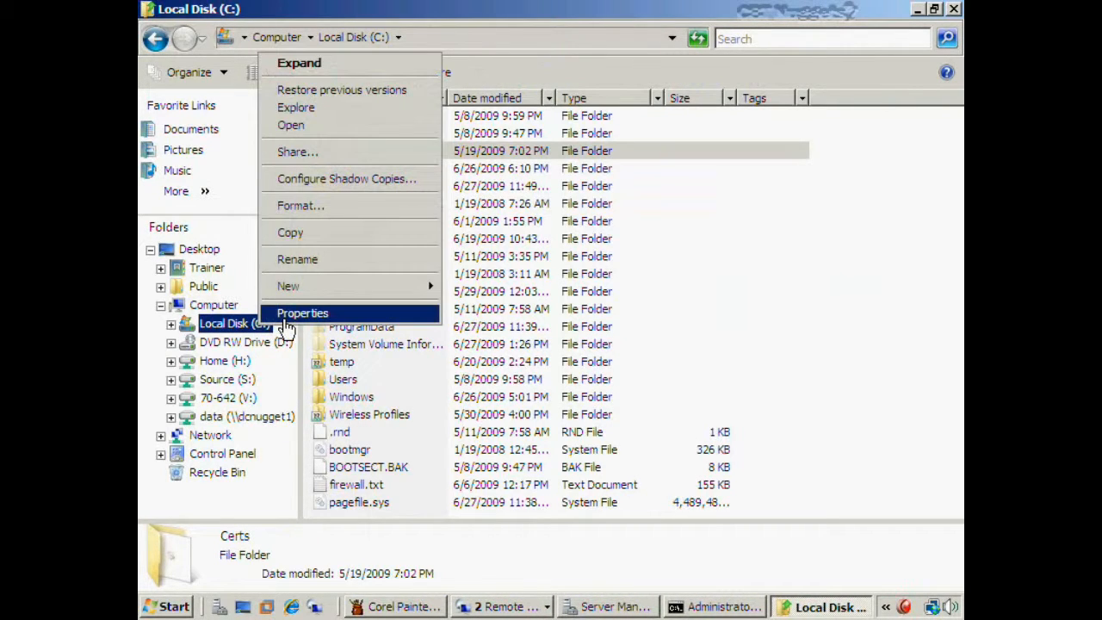
{"action": "left_click", "coordinate": [285, 316]}
{"action": "left_click", "coordinate": [592, 124]}
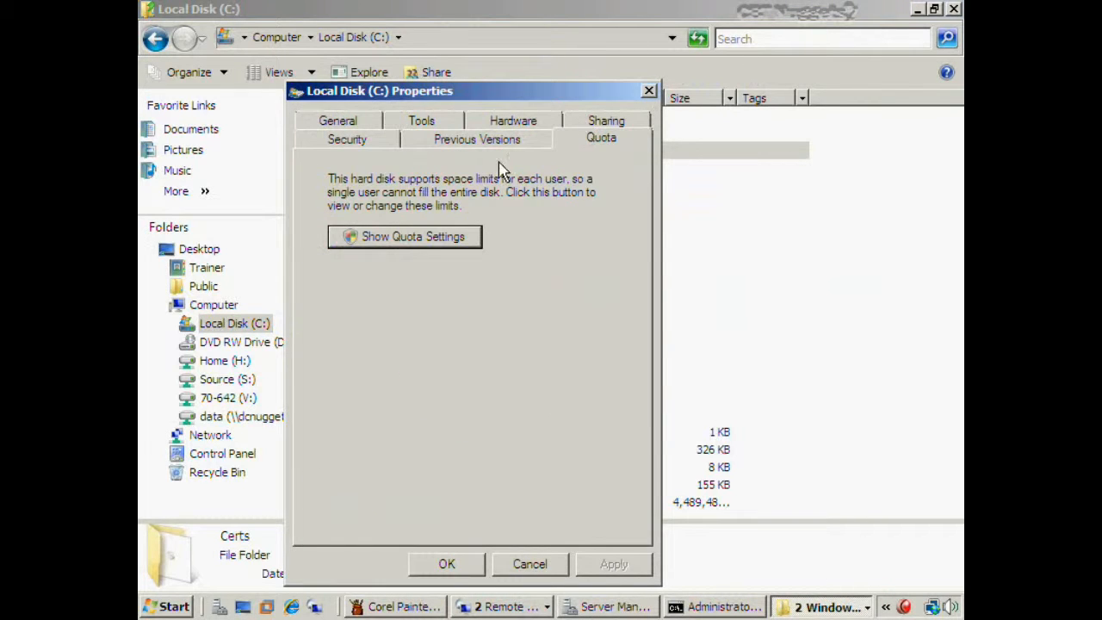
{"action": "left_click", "coordinate": [410, 236]}
{"action": "left_click", "coordinate": [568, 377]}
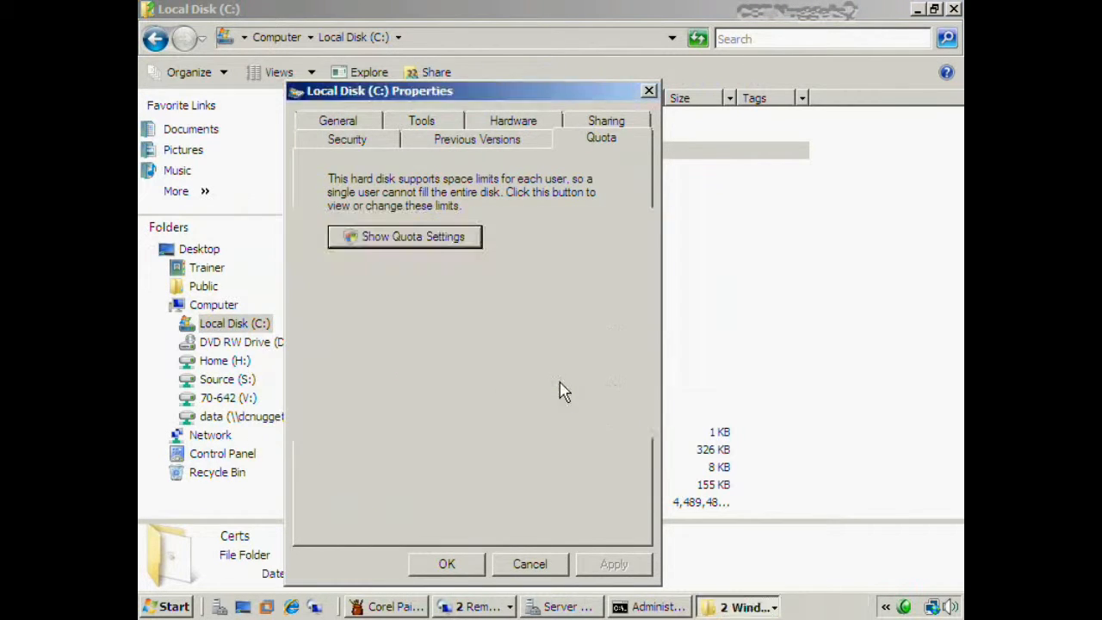
- Enable quota management on C:, and briefly toggle the option to deny disk space to users exceeding the quota limit, leaving it off
{"action": "left_click", "coordinate": [442, 251]}
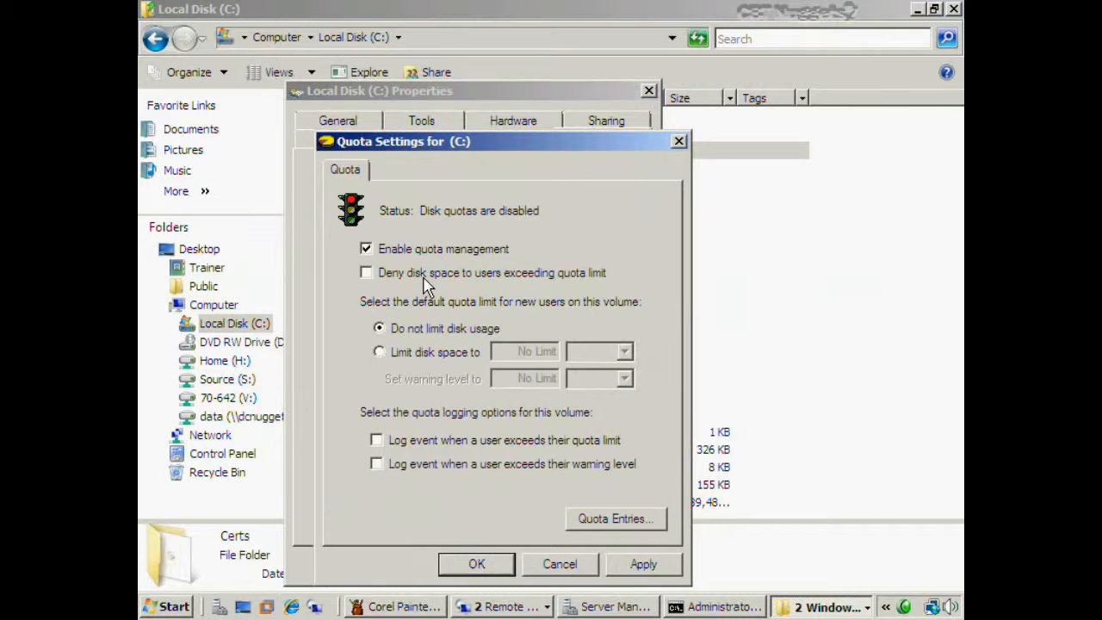
{"action": "left_click", "coordinate": [366, 273]}
{"action": "left_click", "coordinate": [366, 274]}
- Set the default quota for new users on C: to limit disk space to 300 MB
{"action": "left_click", "coordinate": [379, 352]}
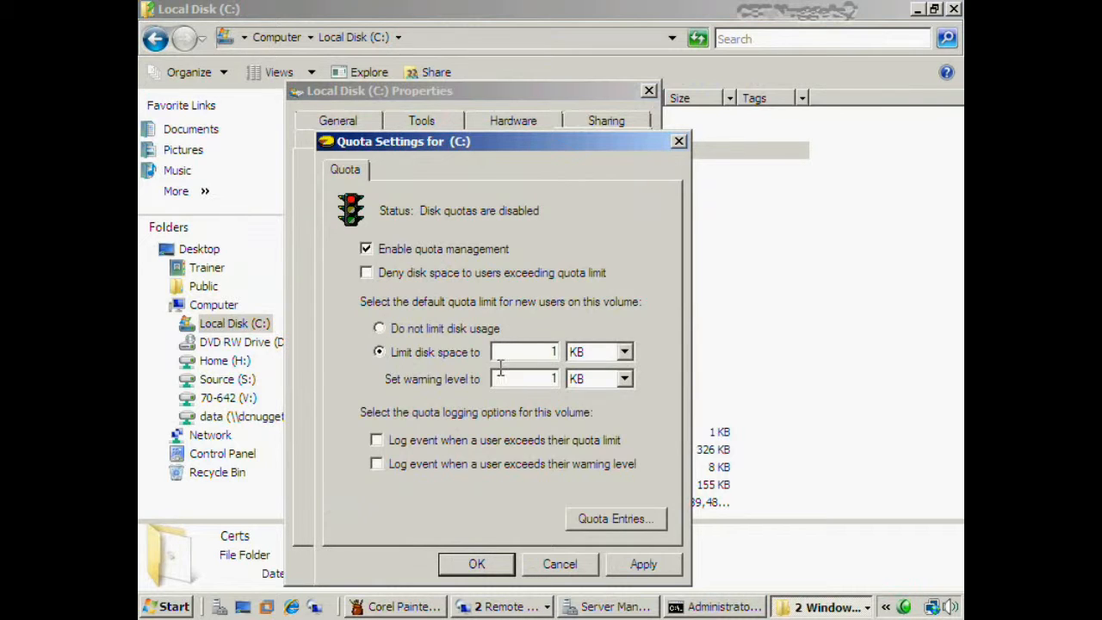
{"action": "double_click", "coordinate": [550, 352]}
{"action": "type", "text": "300"}
{"action": "left_click", "coordinate": [628, 352]}
{"action": "left_click", "coordinate": [611, 384]}
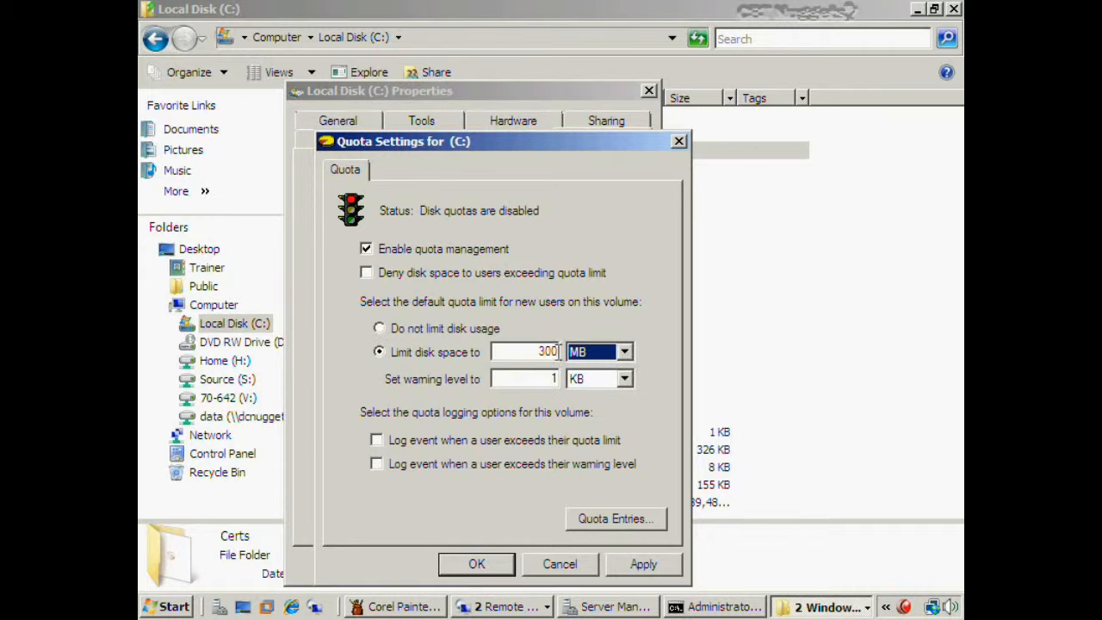
- Set the default warning level on C: to 250 MB and log events when users exceed their quota limit or warning level
{"action": "double_click", "coordinate": [547, 378]}
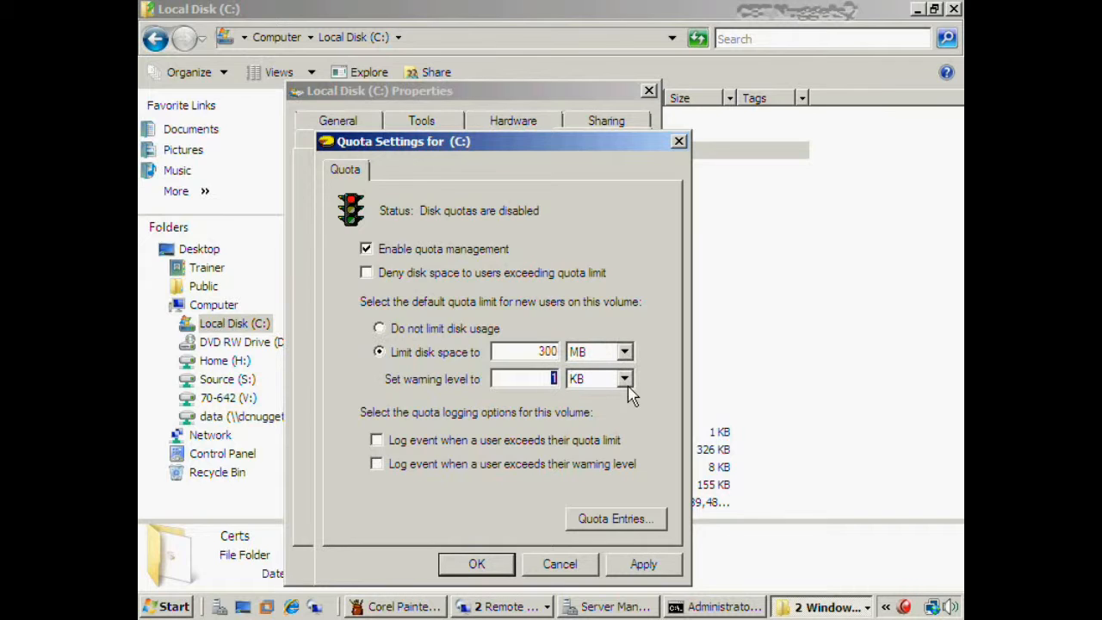
{"action": "type", "text": "250"}
{"action": "key", "text": "Tab"}
{"action": "key", "text": "m"}
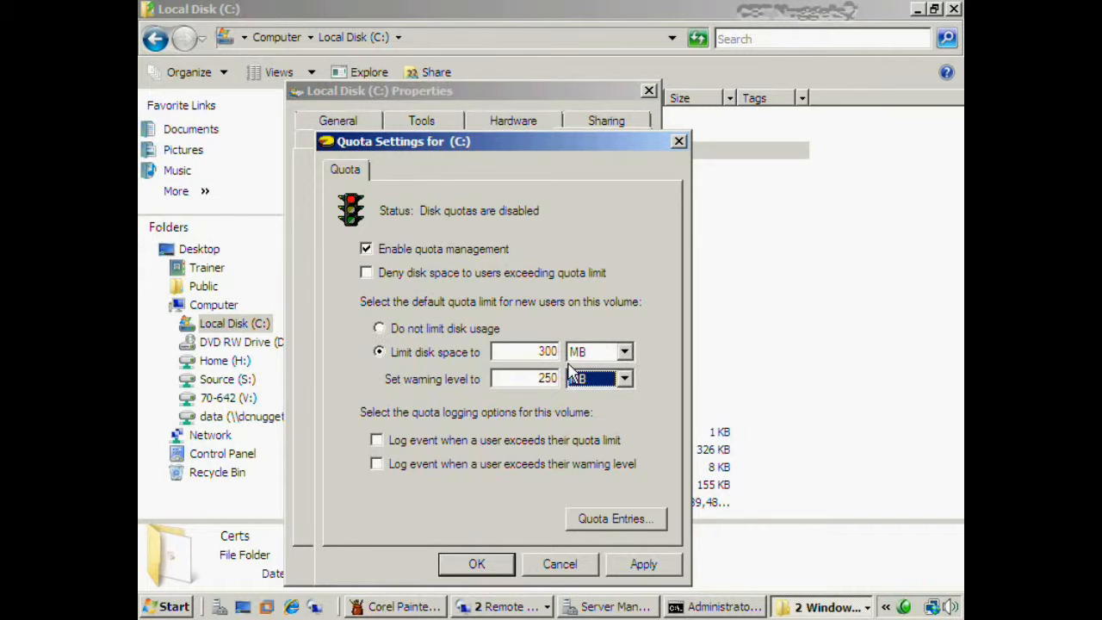
{"action": "left_click", "coordinate": [377, 440]}
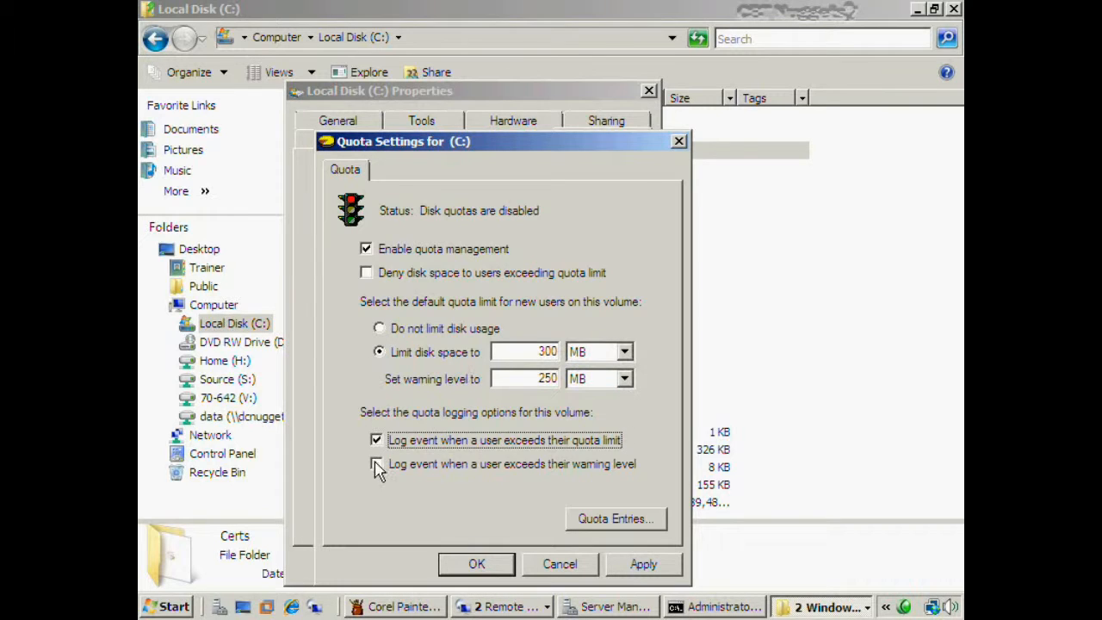
{"action": "left_click", "coordinate": [376, 463]}
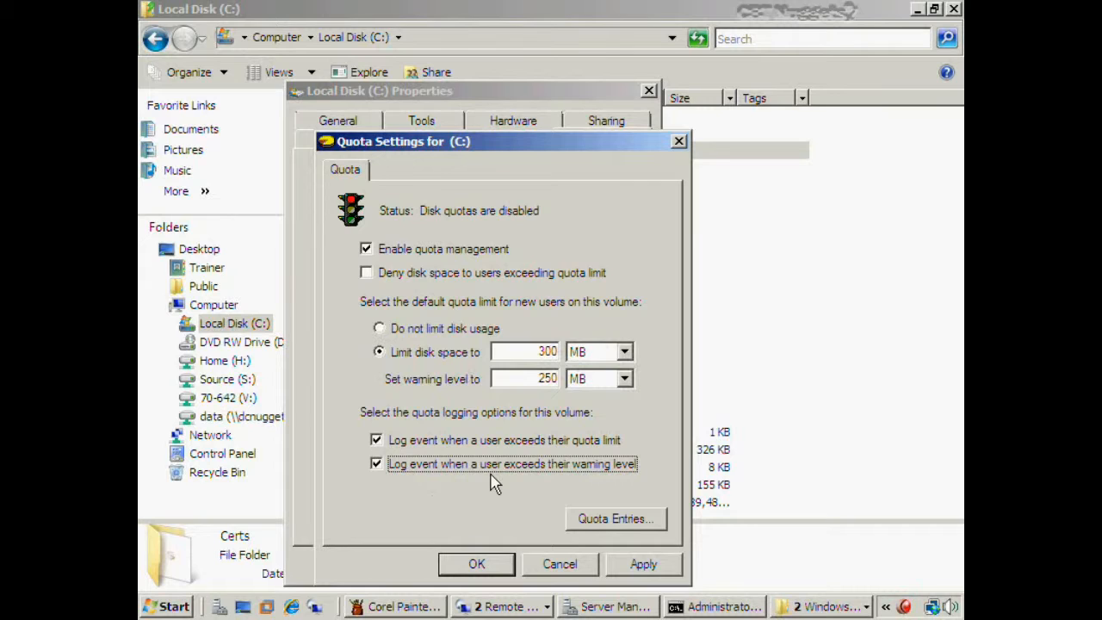
- Open the quota entries for C: and widen the Logon Name column to fit its contents
{"action": "left_click", "coordinate": [603, 518]}
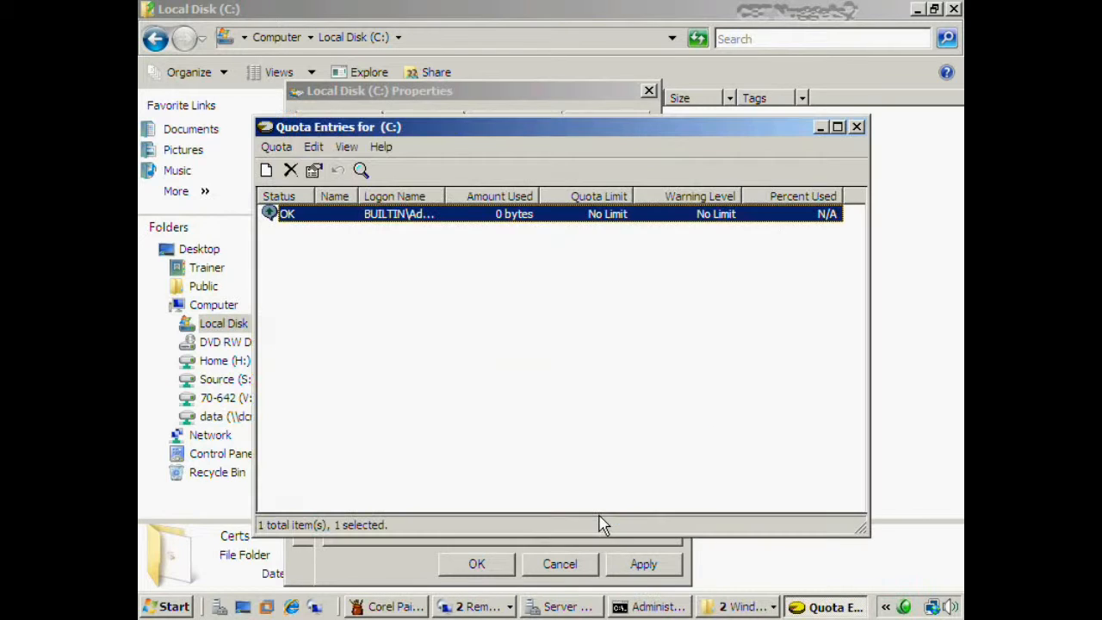
{"action": "double_click", "coordinate": [446, 196]}
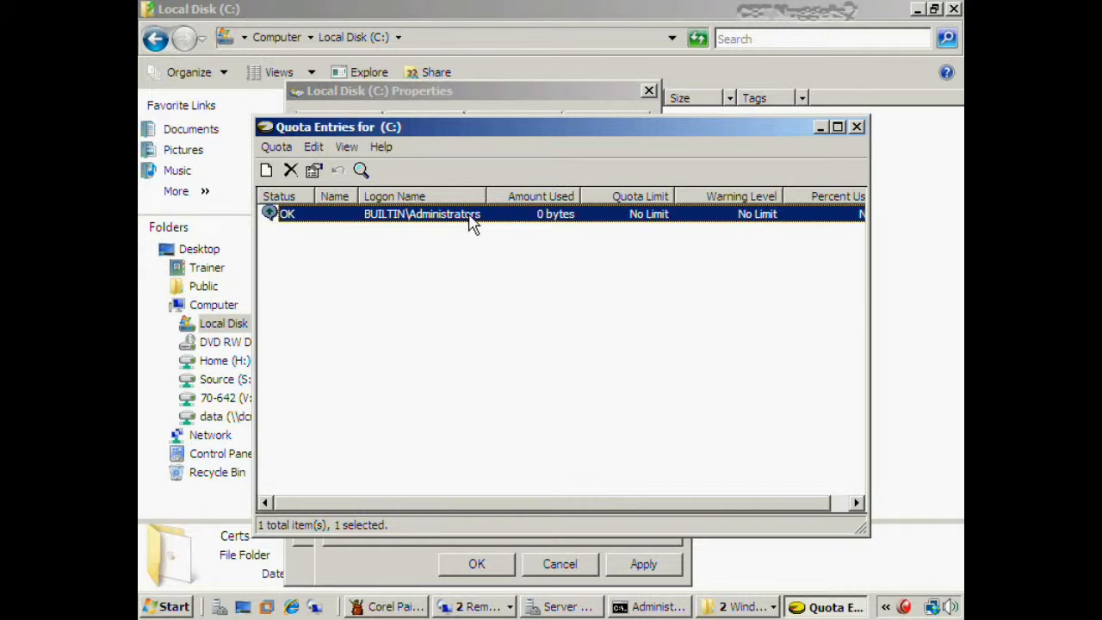
- Try limiting disk space for the BUILTIN\Administrators quota entry with a 1 MB warning level, and cancel the change
{"action": "double_click", "coordinate": [471, 222]}
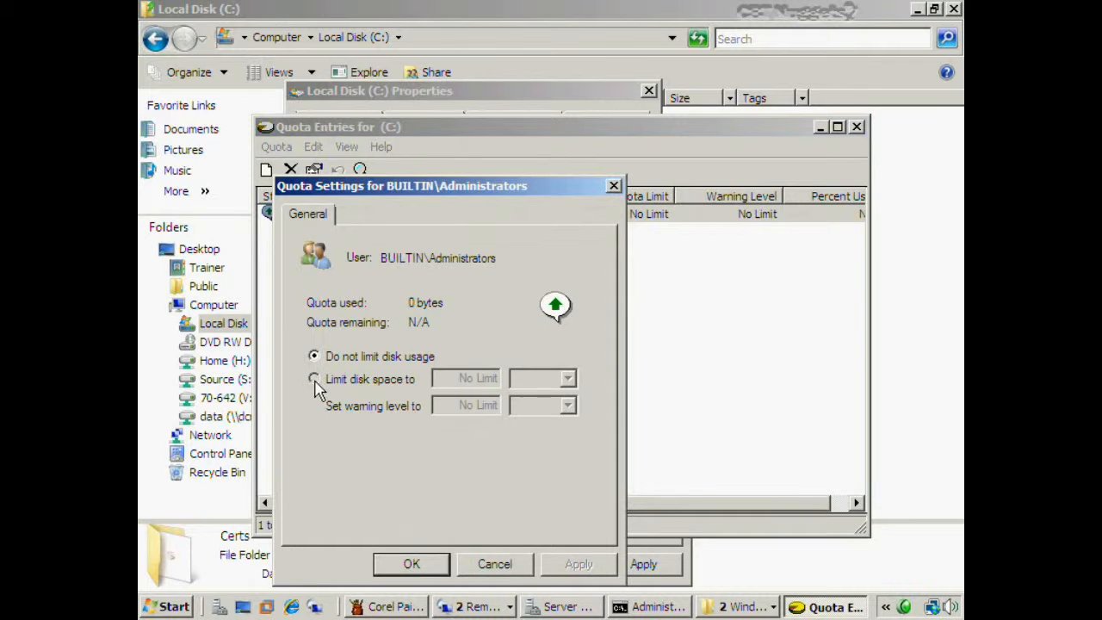
{"action": "left_click", "coordinate": [313, 379]}
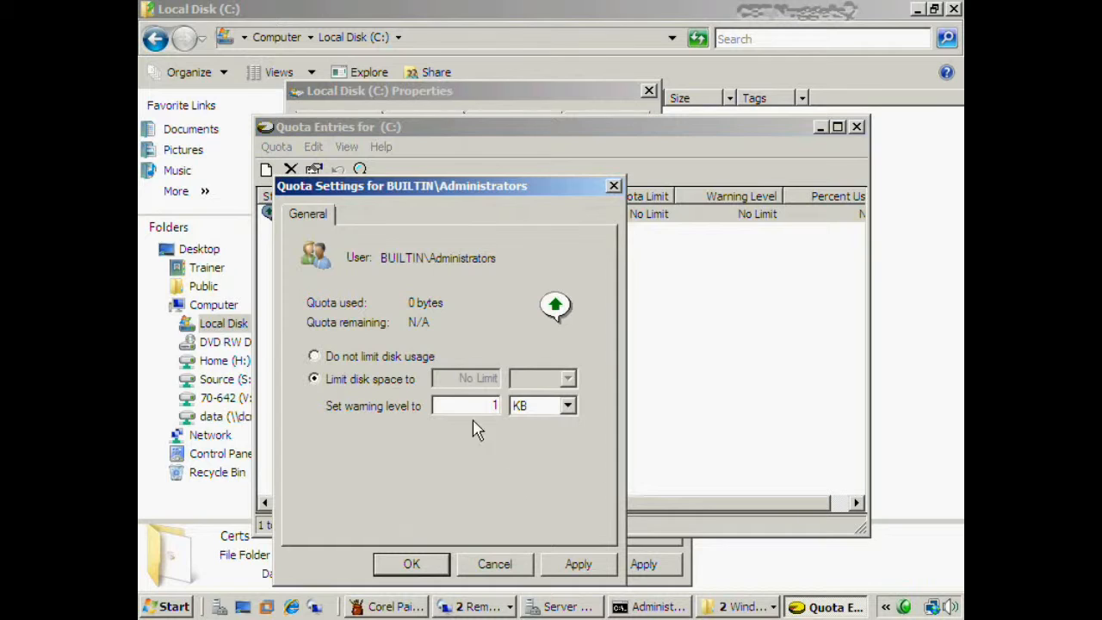
{"action": "left_click", "coordinate": [541, 410]}
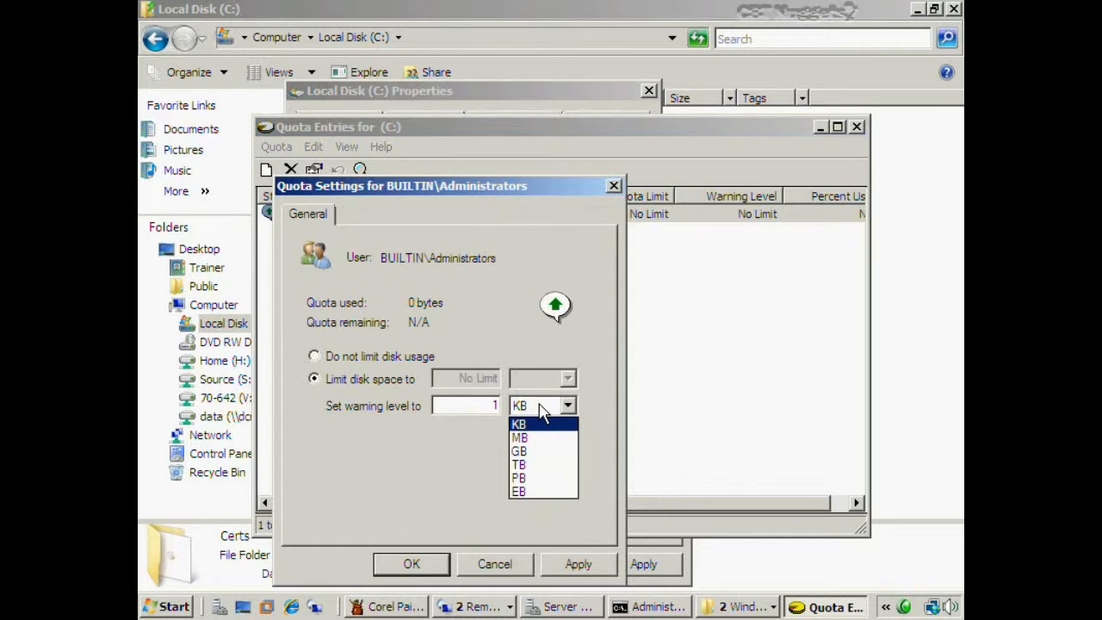
{"action": "left_click", "coordinate": [540, 439]}
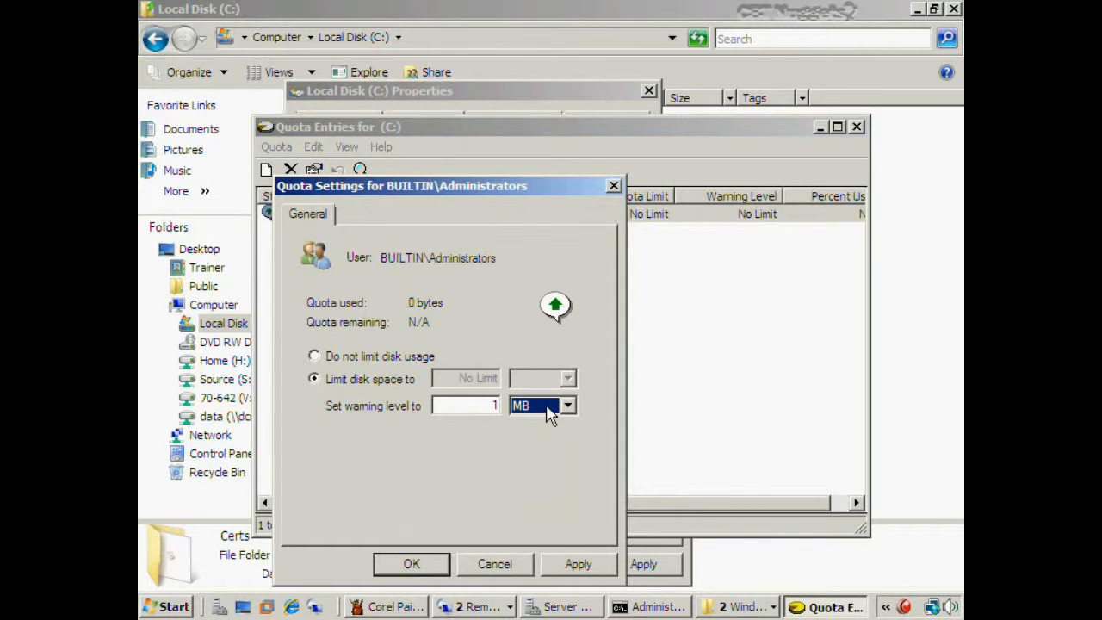
{"action": "left_click", "coordinate": [551, 411]}
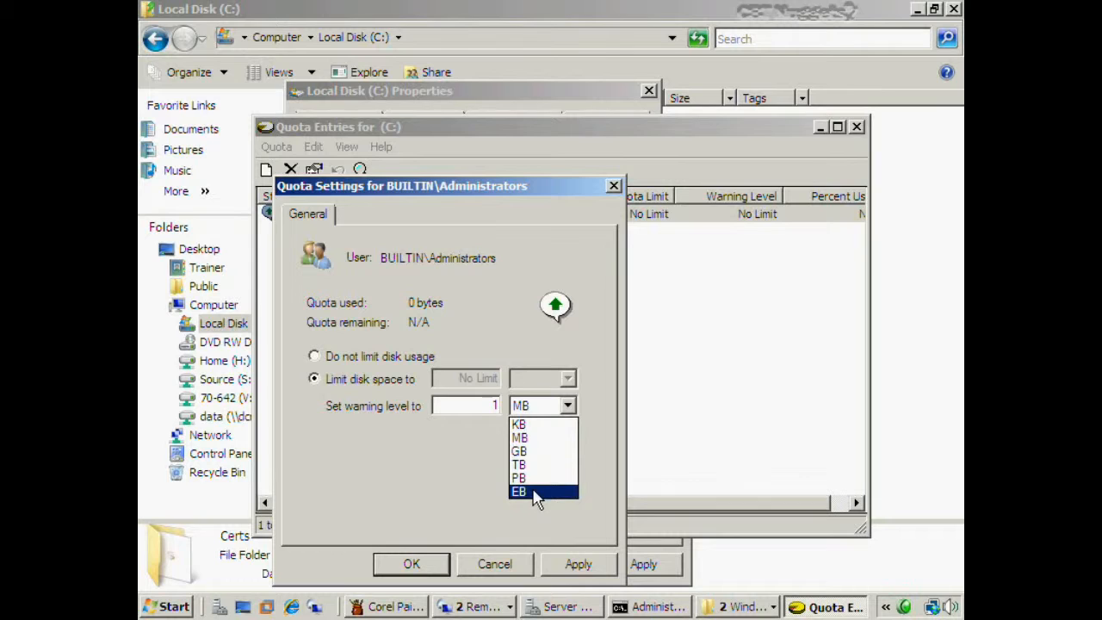
{"action": "left_click", "coordinate": [461, 469]}
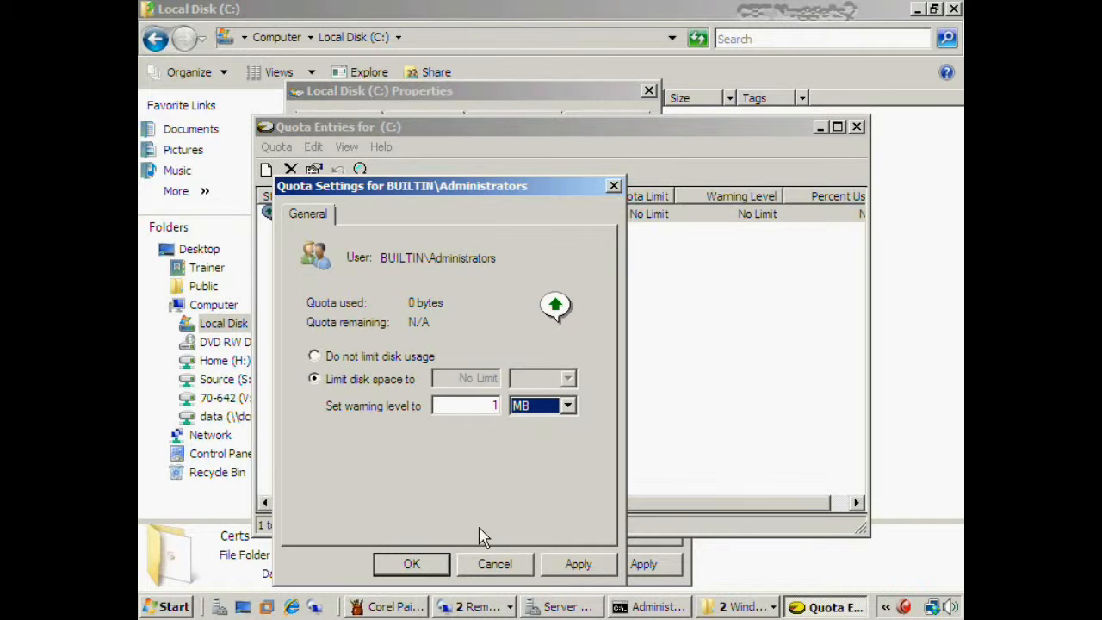
{"action": "left_click", "coordinate": [494, 564]}
{"action": "left_click", "coordinate": [463, 351]}
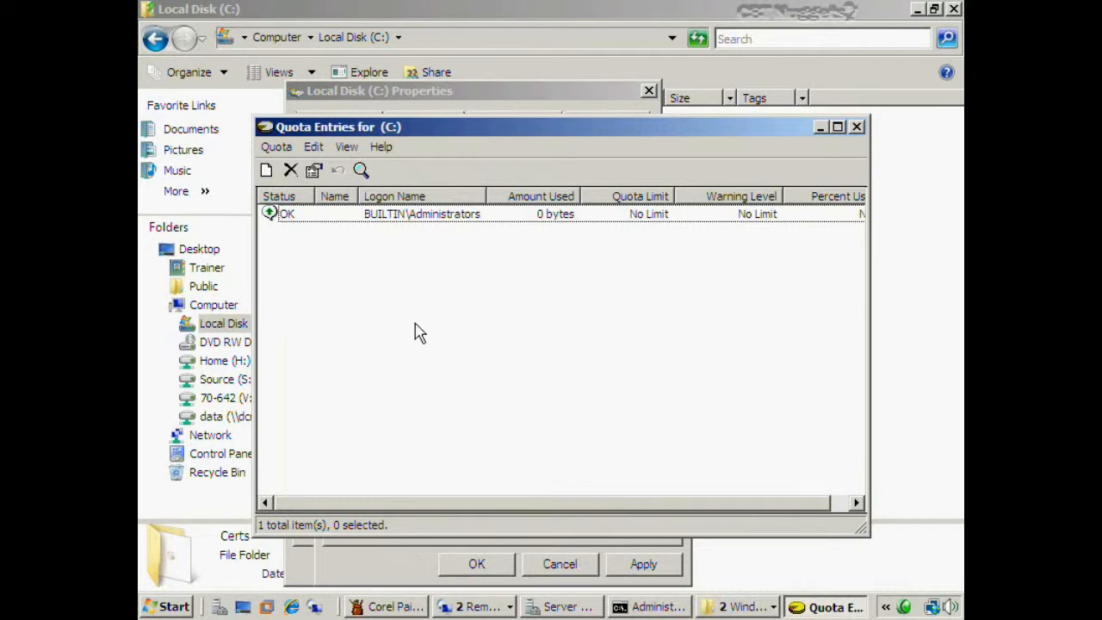
{"action": "left_click", "coordinate": [362, 215]}
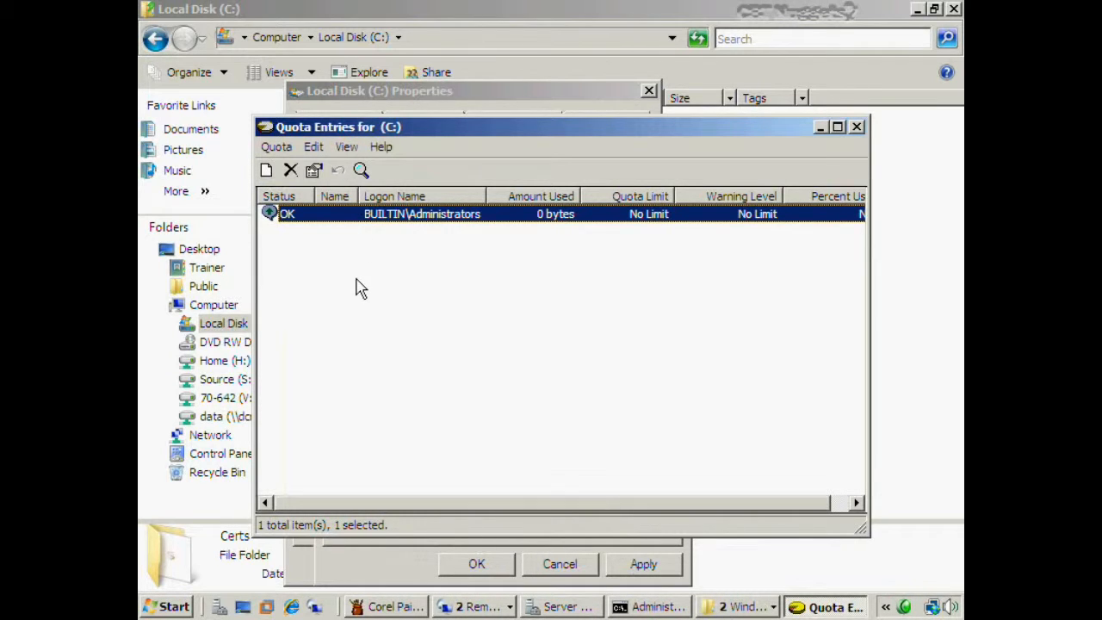
- Start a new quota entry on C: for the domain user bldg1user01
{"action": "left_click", "coordinate": [266, 169]}
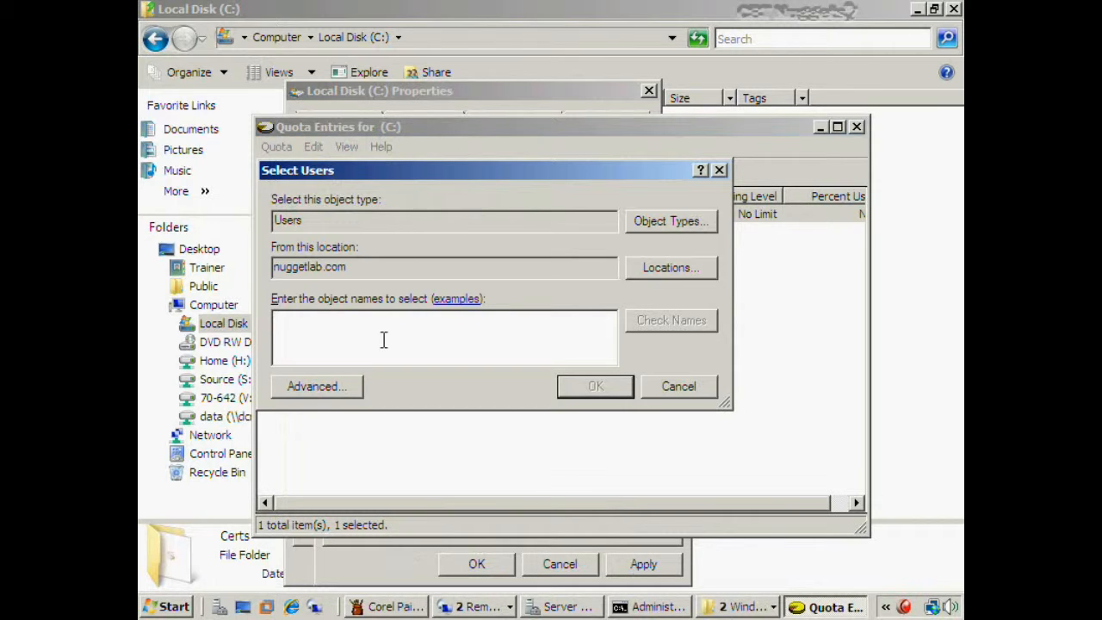
{"action": "type", "text": "bldg1user"}
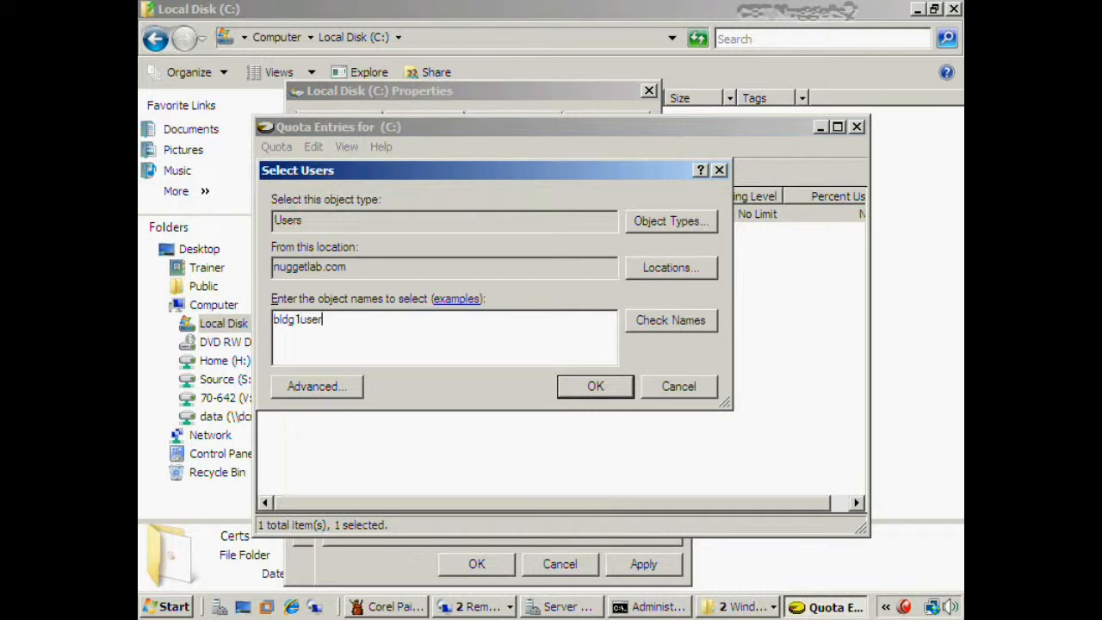
{"action": "type", "text": "01"}
{"action": "left_click", "coordinate": [628, 327]}
{"action": "left_click", "coordinate": [593, 388]}
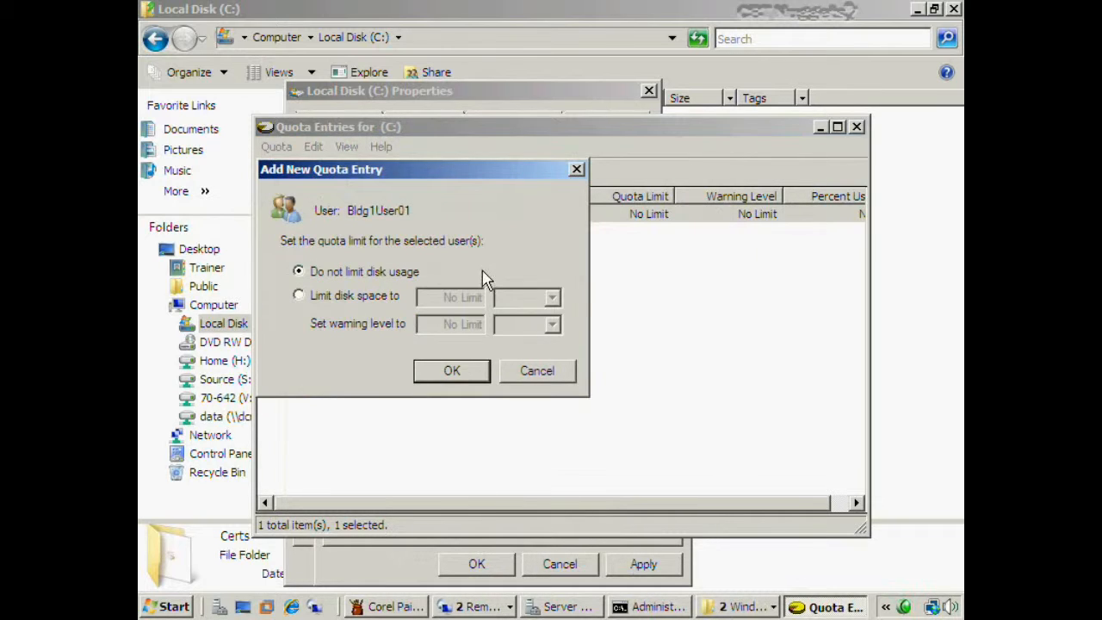
- Limit the new entry's disk space to 500 MB and set its warning level to 450 MB
{"action": "left_click", "coordinate": [349, 298]}
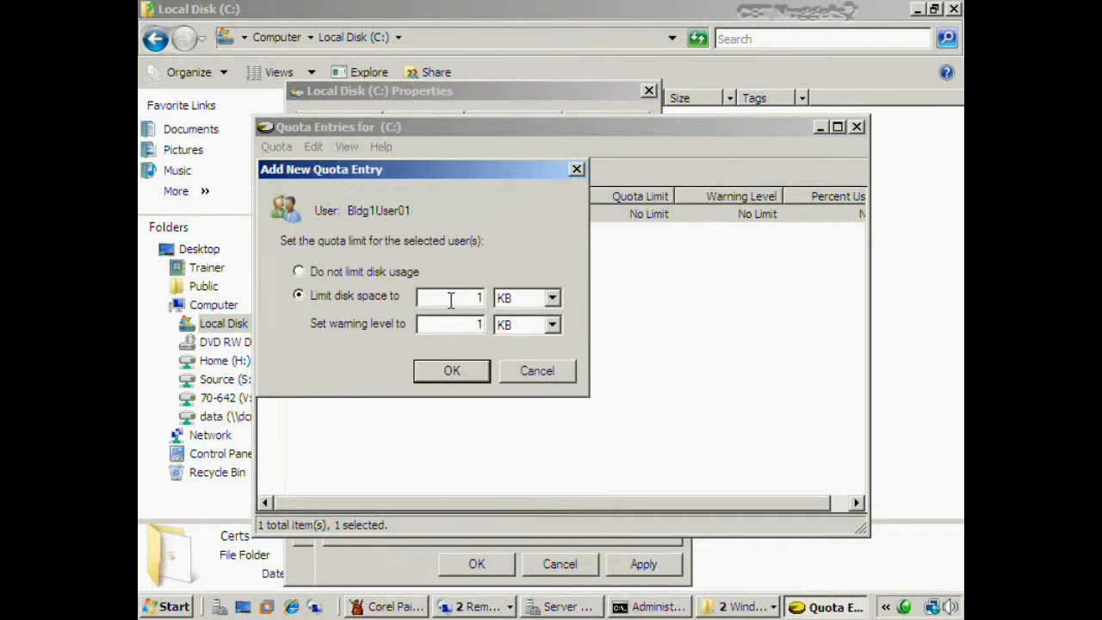
{"action": "left_click_drag", "start_coordinate": [464, 299], "coordinate": [509, 301]}
{"action": "type", "text": "500"}
{"action": "key", "text": "Tab"}
{"action": "key", "text": "m"}
{"action": "left_click_drag", "start_coordinate": [462, 327], "coordinate": [481, 327]}
{"action": "type", "text": "450"}
{"action": "key", "text": "Tab"}
{"action": "key", "text": "m"}
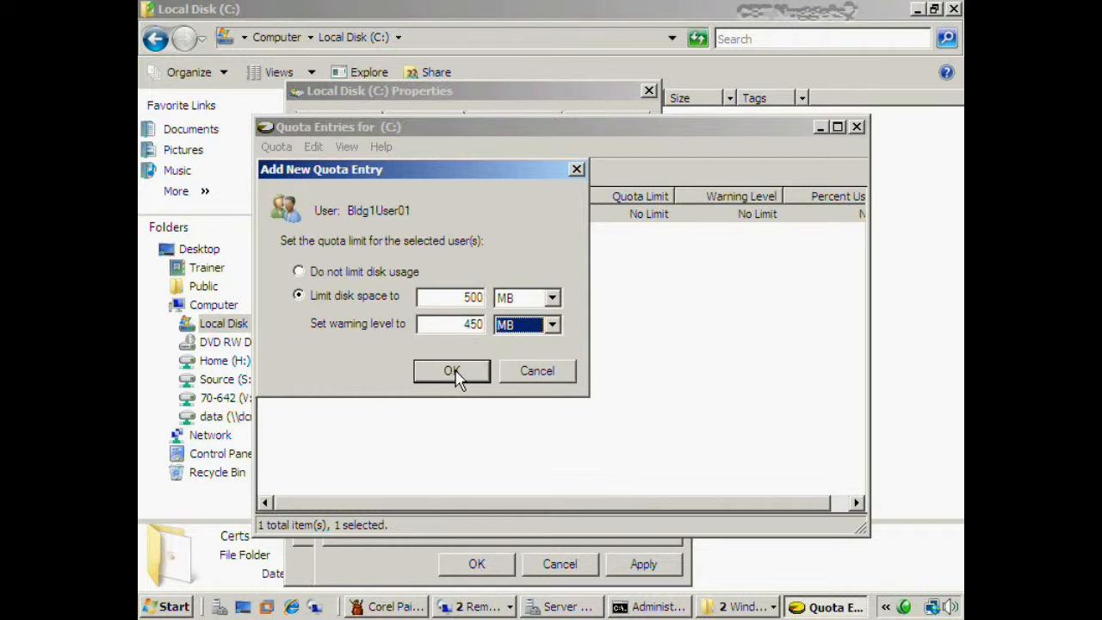
- Change the units of both the disk space limit and the warning level to TB, and add the quota entry
{"action": "left_click", "coordinate": [513, 303]}
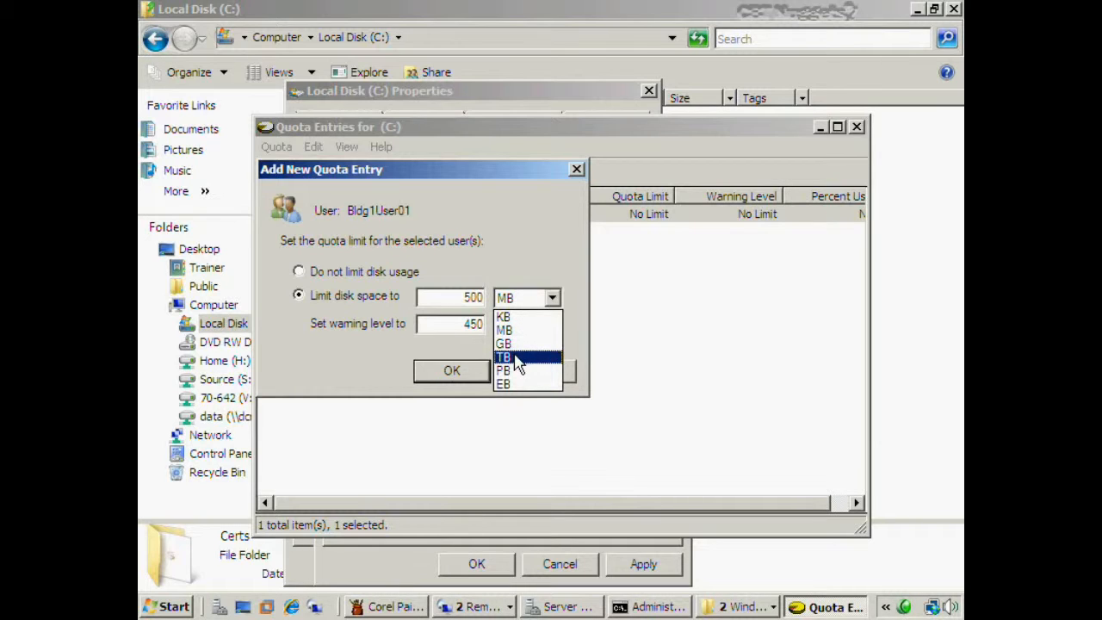
{"action": "left_click", "coordinate": [517, 358]}
{"action": "left_click", "coordinate": [516, 325]}
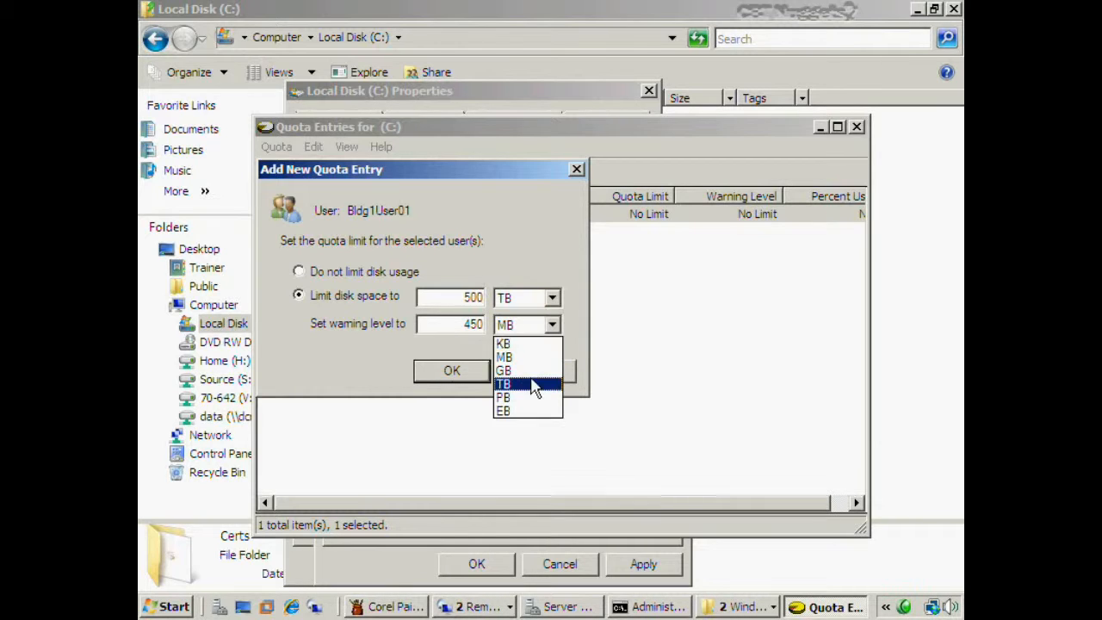
{"action": "left_click", "coordinate": [524, 384]}
{"action": "left_click", "coordinate": [449, 371]}
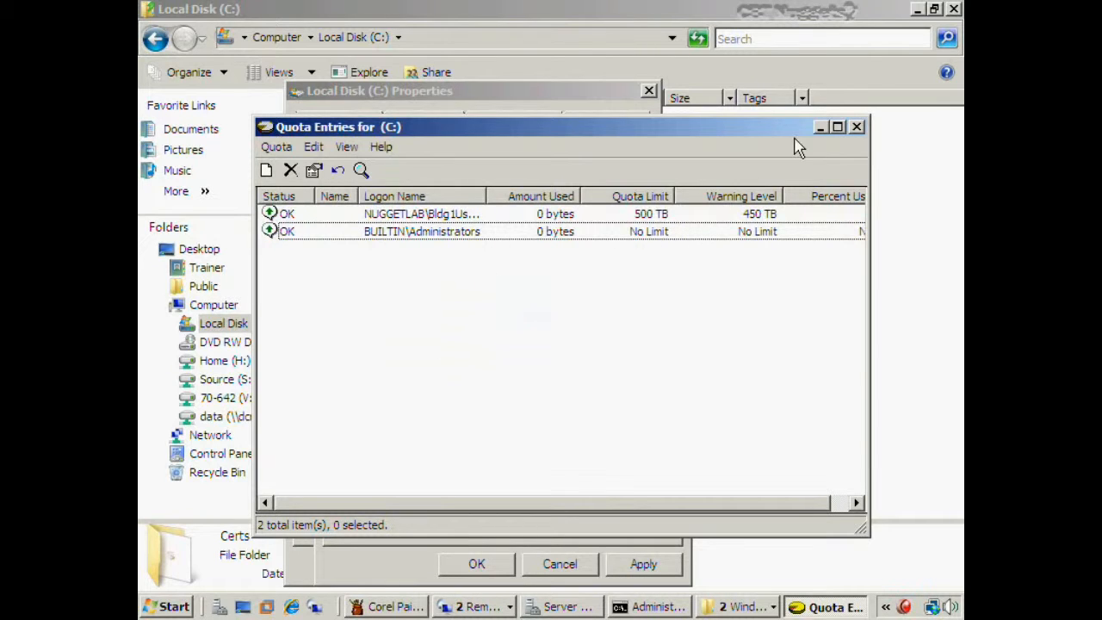
- Close the quota entries, decline enabling the quota system on C:, and close the drive's quota settings and properties without saving
{"action": "left_click", "coordinate": [856, 127]}
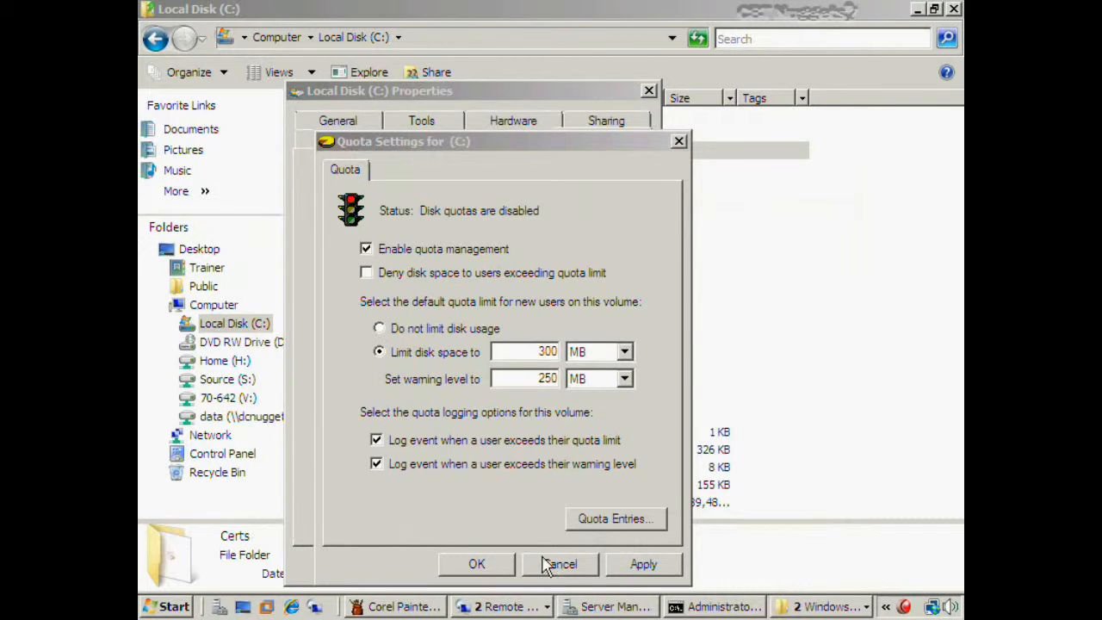
{"action": "left_click", "coordinate": [479, 564]}
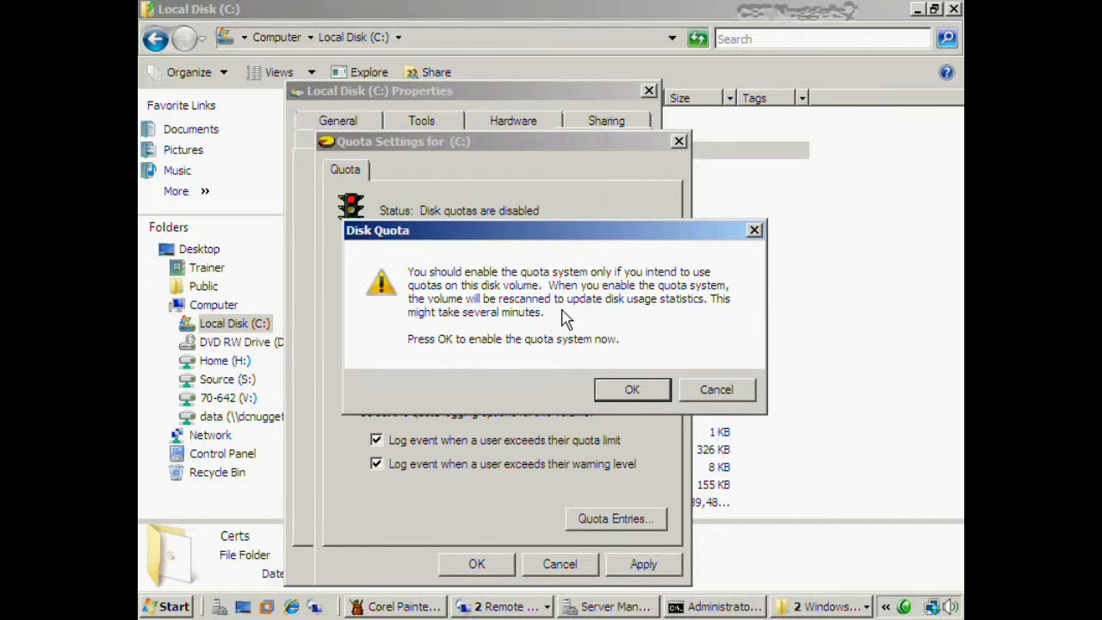
{"action": "left_click", "coordinate": [741, 392]}
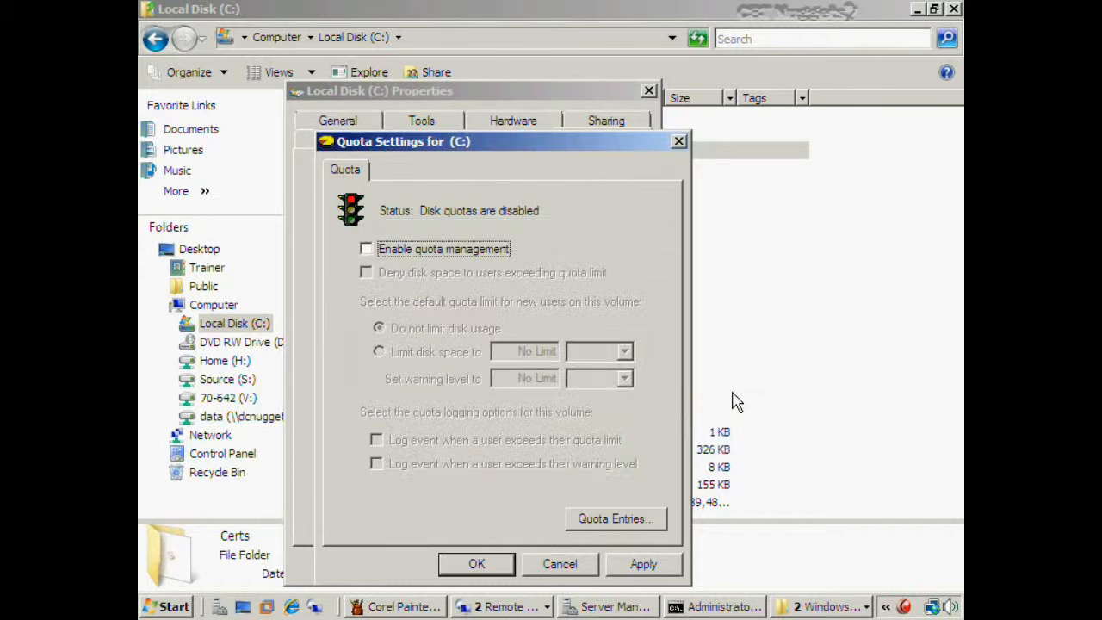
{"action": "left_click", "coordinate": [560, 563]}
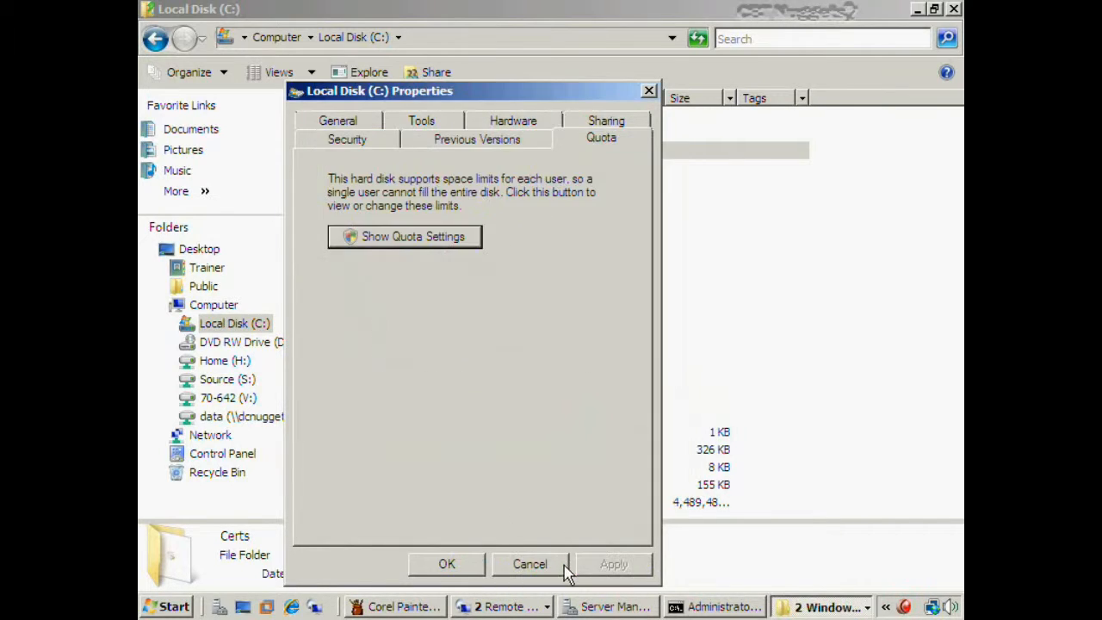
{"action": "left_click", "coordinate": [551, 565]}
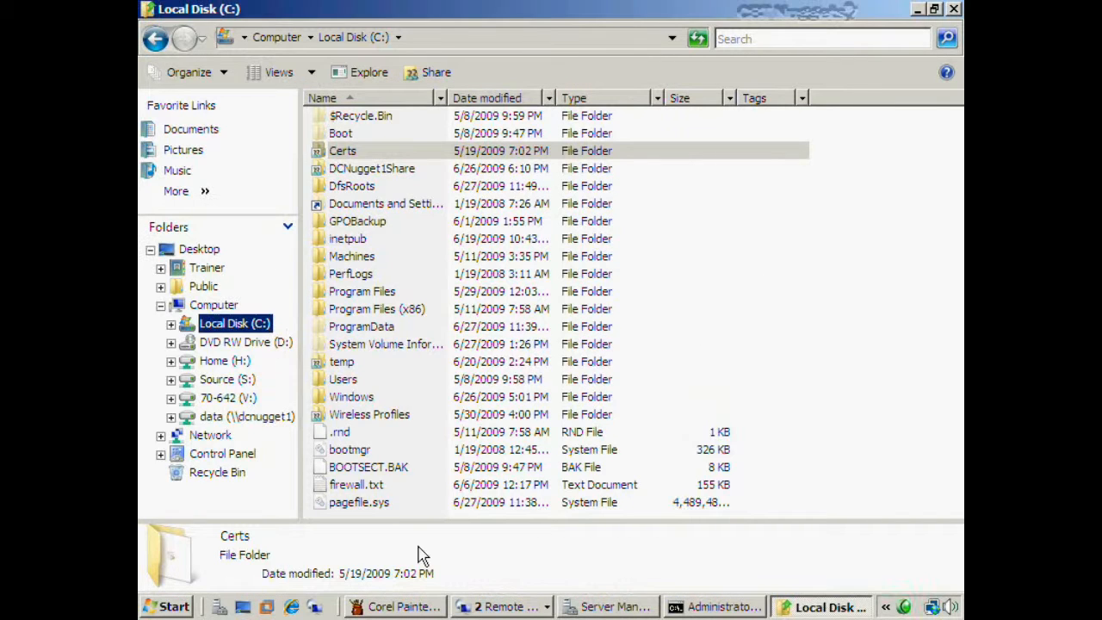
- Switch to Server Manager and start creating a new quota under Quota Management
{"action": "left_click", "coordinate": [592, 609]}
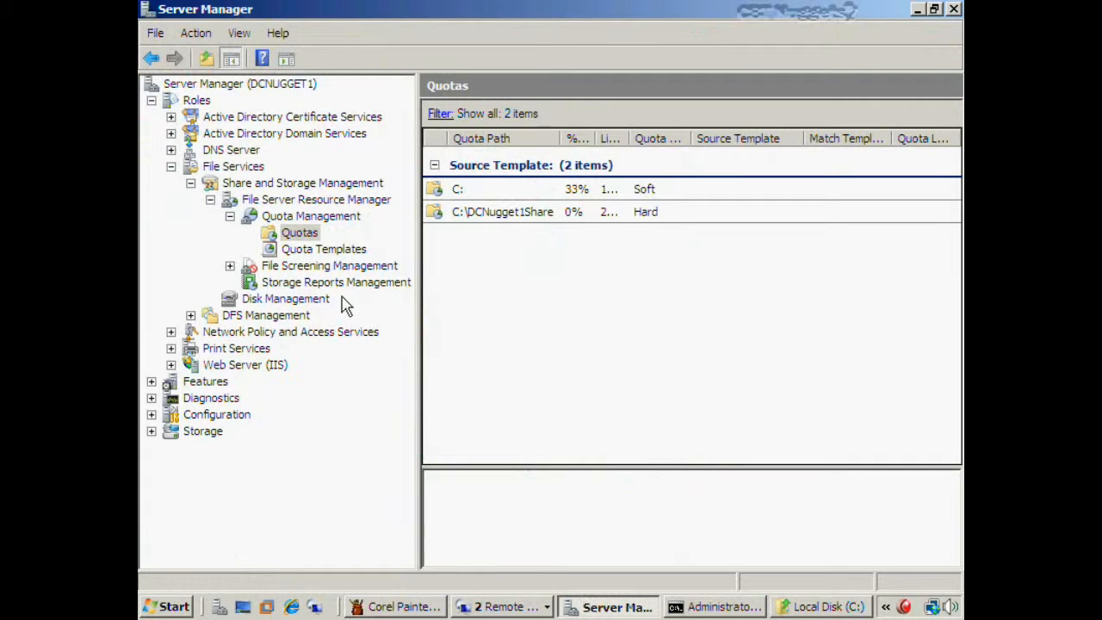
{"action": "left_click", "coordinate": [310, 233]}
{"action": "left_click", "coordinate": [586, 345]}
{"action": "left_click", "coordinate": [317, 231]}
{"action": "right_click", "coordinate": [317, 240]}
{"action": "left_click", "coordinate": [346, 242]}
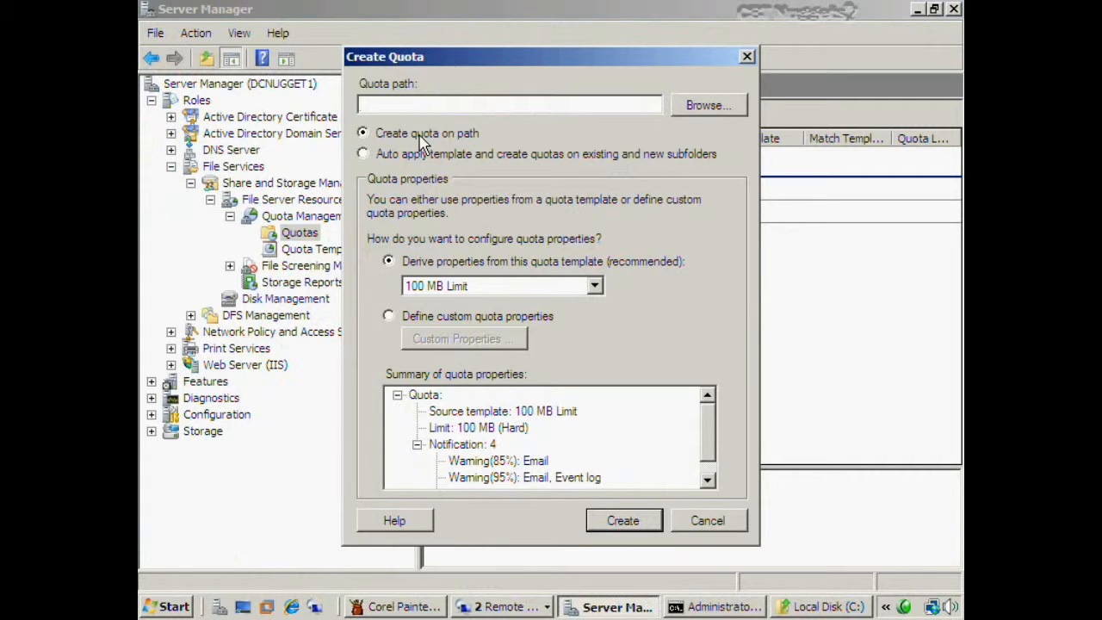
- Set the quota path to C:\Certs and derive the quota properties from the 100 MB Limit template
{"action": "left_click", "coordinate": [684, 111]}
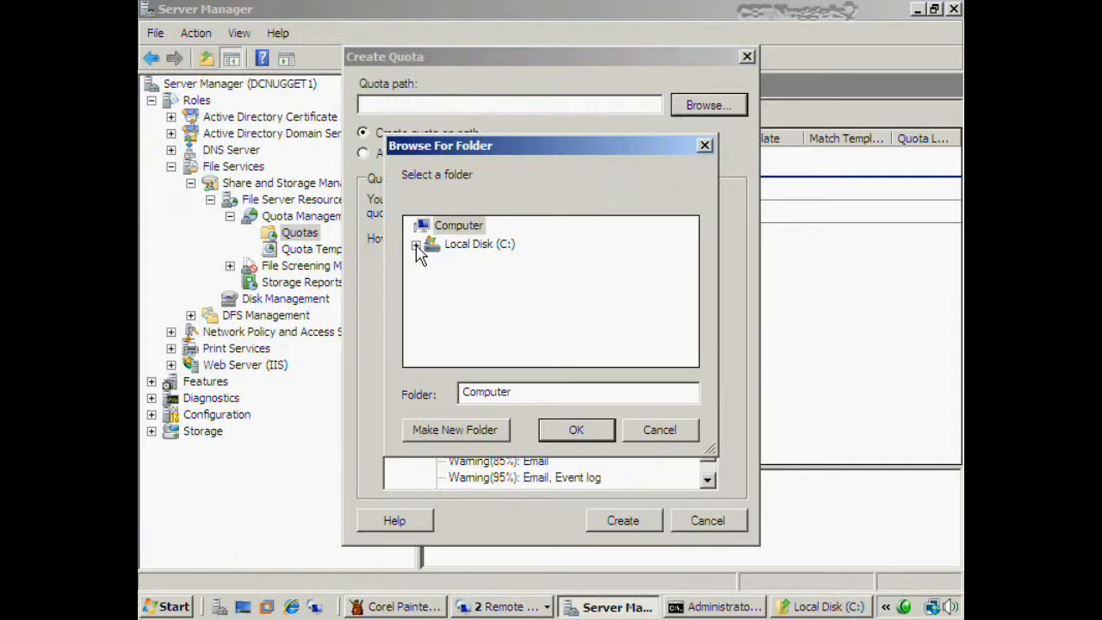
{"action": "left_click", "coordinate": [414, 247]}
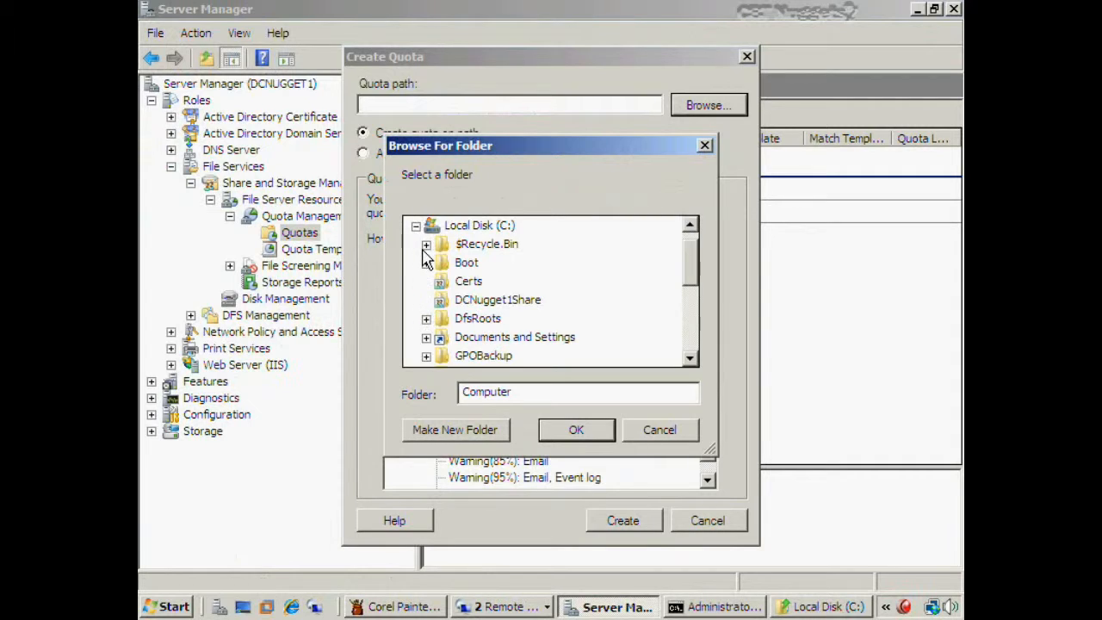
{"action": "left_click", "coordinate": [469, 300]}
{"action": "key", "text": "Up"}
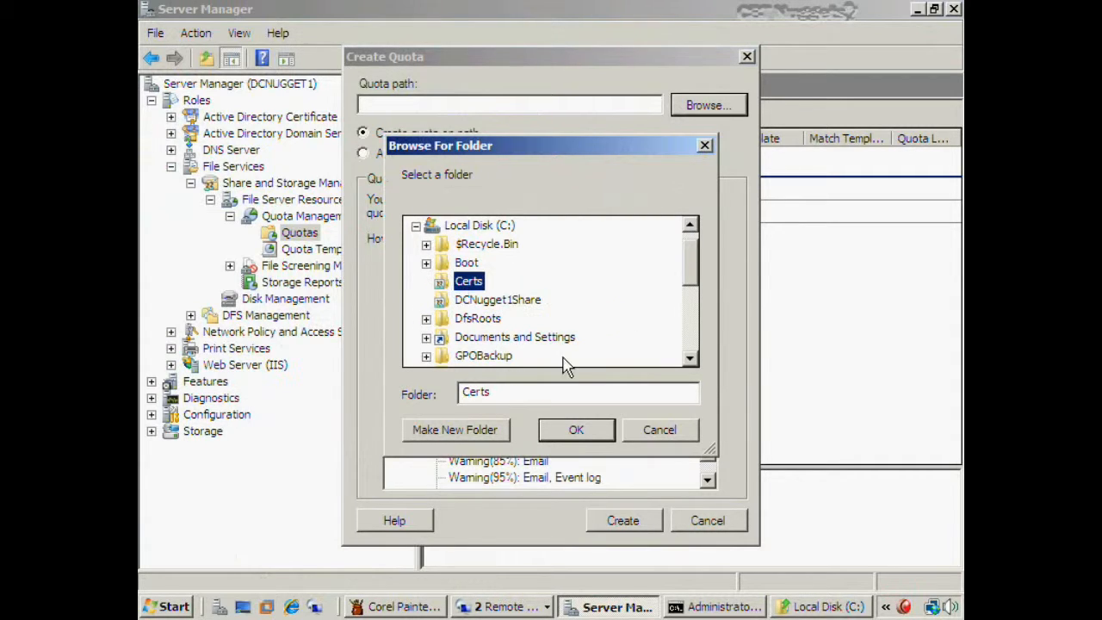
{"action": "left_click", "coordinate": [578, 431]}
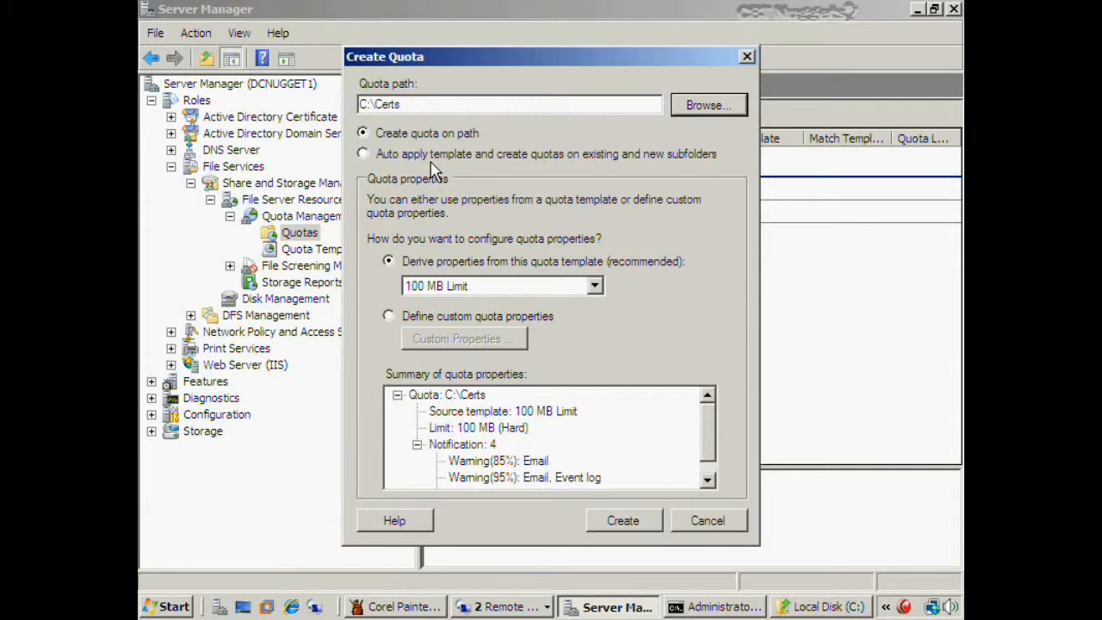
{"action": "left_click", "coordinate": [540, 287]}
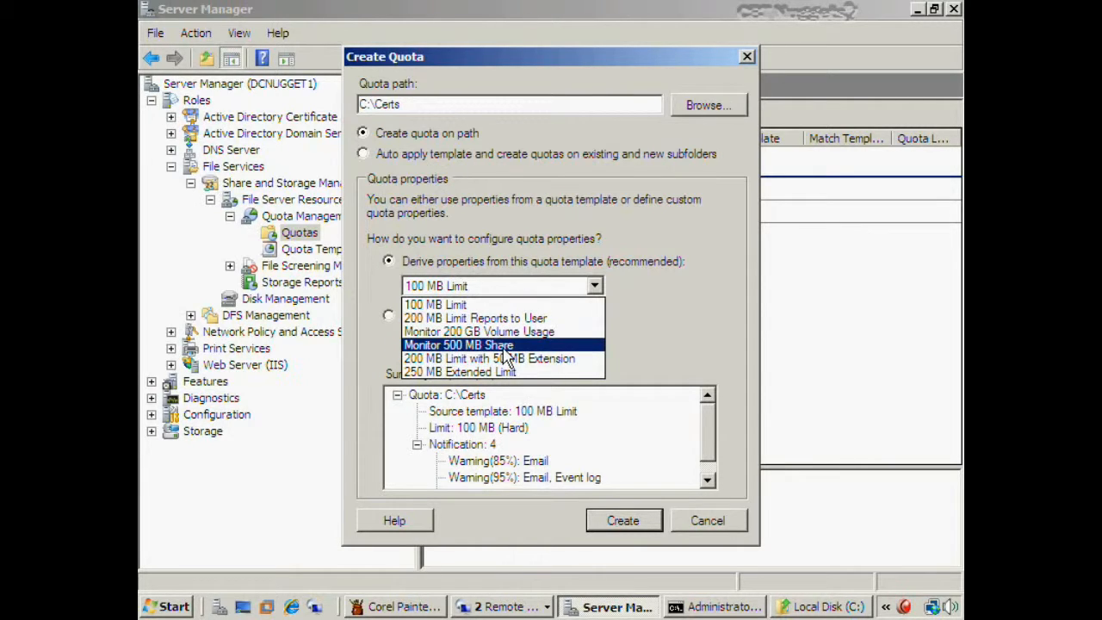
{"action": "left_click", "coordinate": [456, 304]}
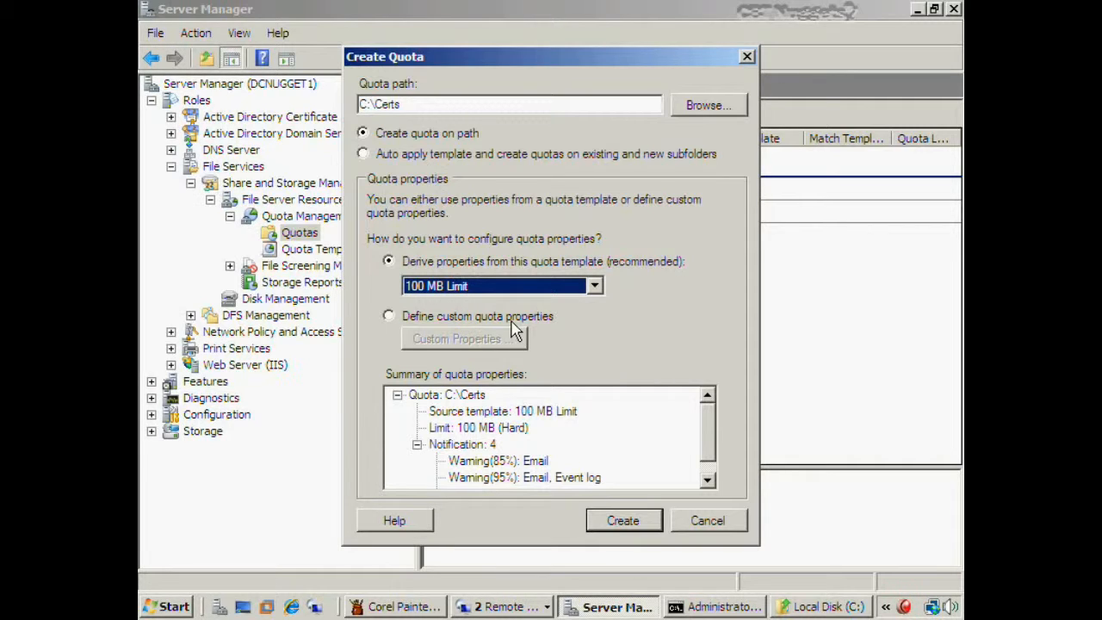
- Look at the custom quota properties for C:\Certs, then cancel them and the quota creation
{"action": "left_click", "coordinate": [511, 318]}
{"action": "left_click", "coordinate": [485, 341]}
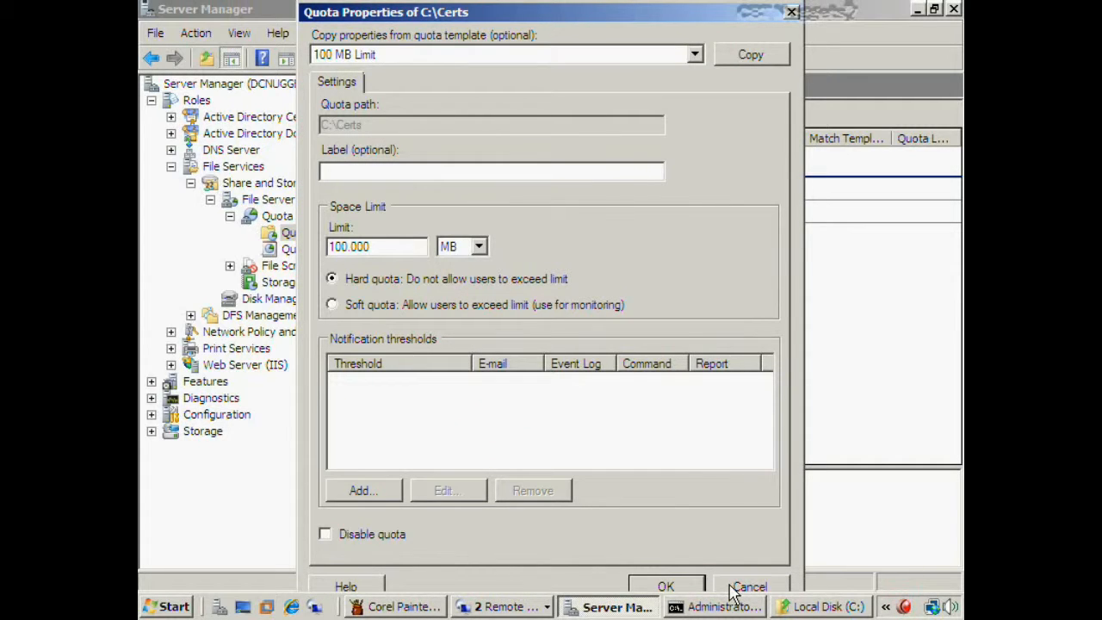
{"action": "left_click", "coordinate": [731, 587]}
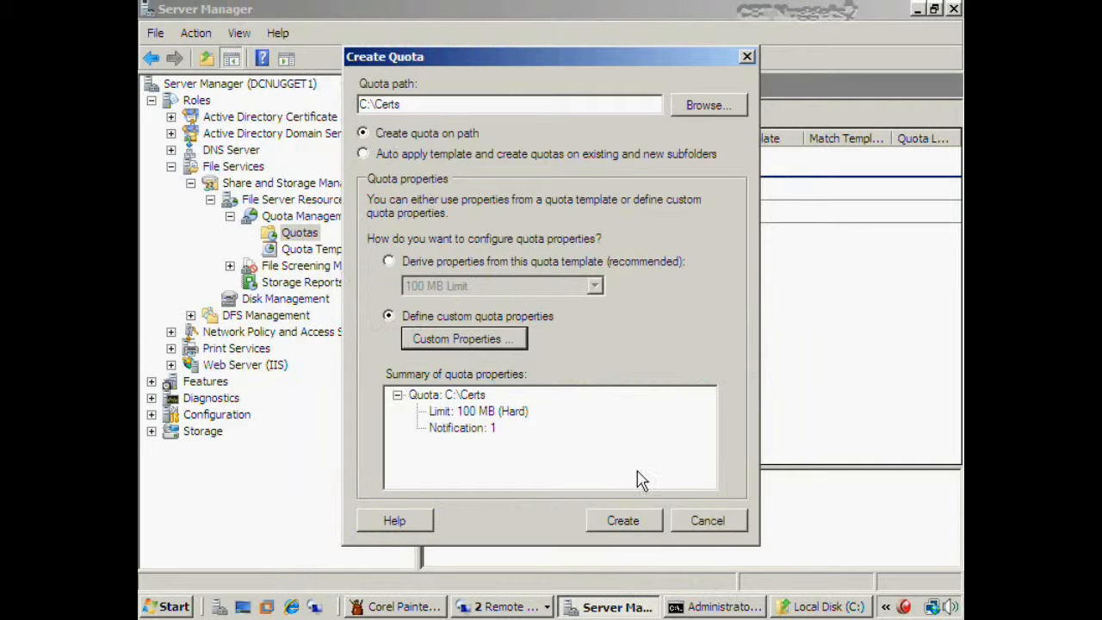
{"action": "left_click", "coordinate": [734, 527]}
{"action": "left_click", "coordinate": [580, 321]}
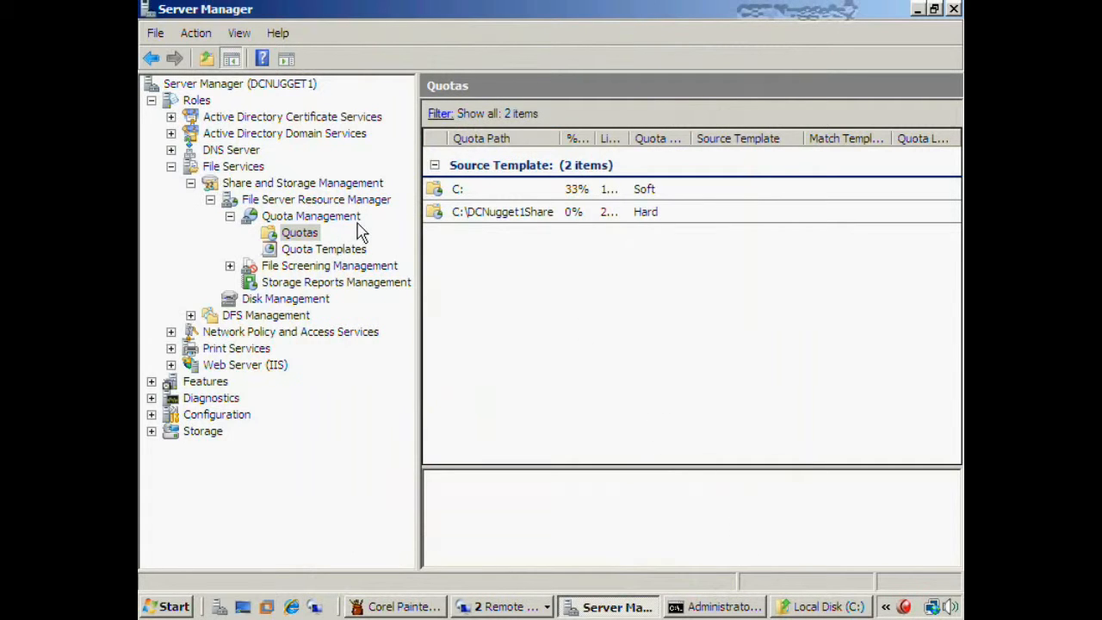
- Try a 500 MB space limit in the 250 MB Extended Limit quota template, and close its properties without saving
{"action": "left_click", "coordinate": [345, 252]}
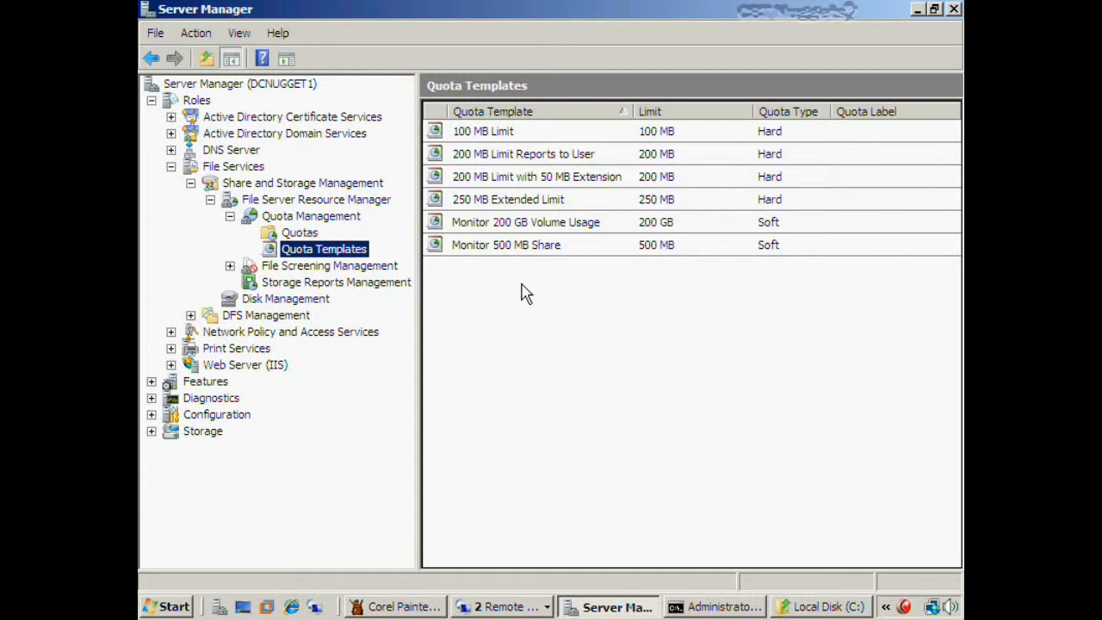
{"action": "left_click", "coordinate": [547, 204]}
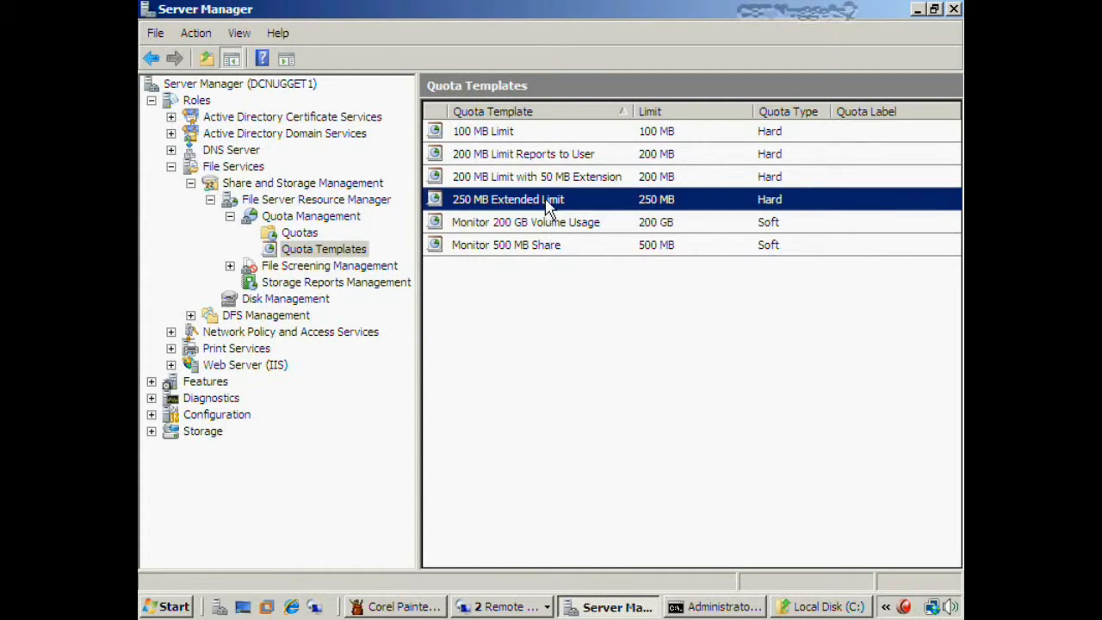
{"action": "right_click", "coordinate": [476, 207]}
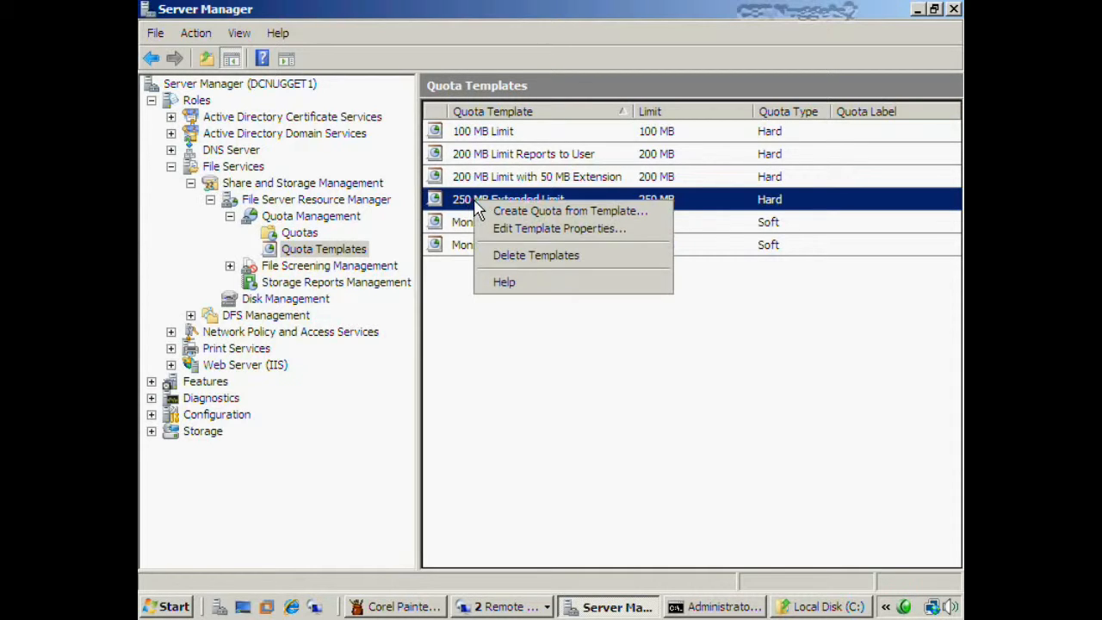
{"action": "left_click", "coordinate": [527, 229]}
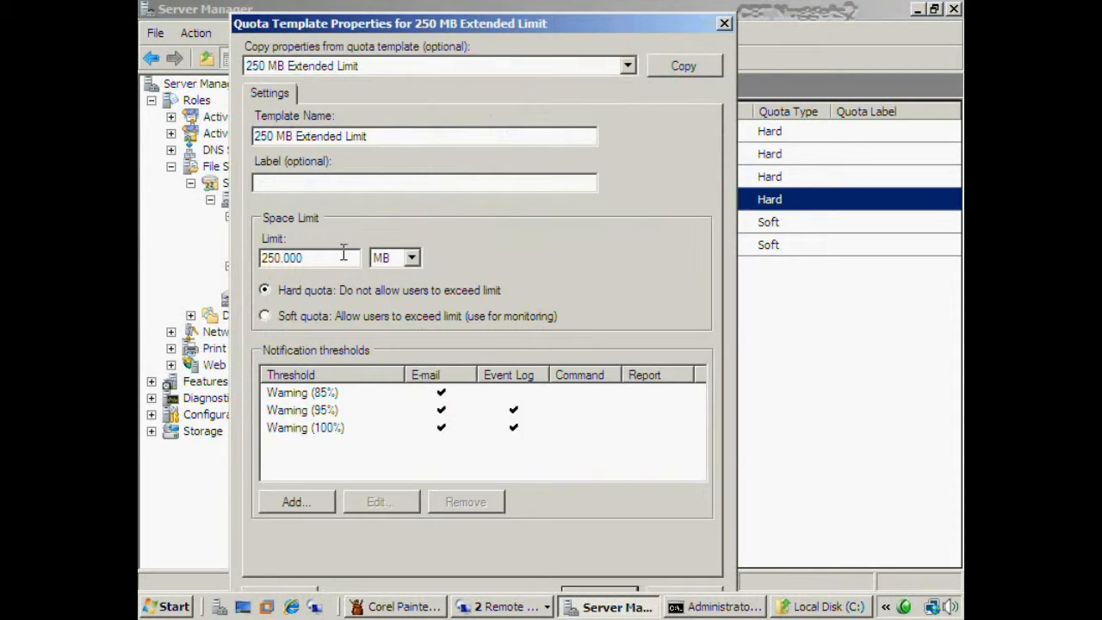
{"action": "left_click_drag", "start_coordinate": [336, 258], "coordinate": [211, 279]}
{"action": "type", "text": "500.000"}
{"action": "key", "text": "Tab"}
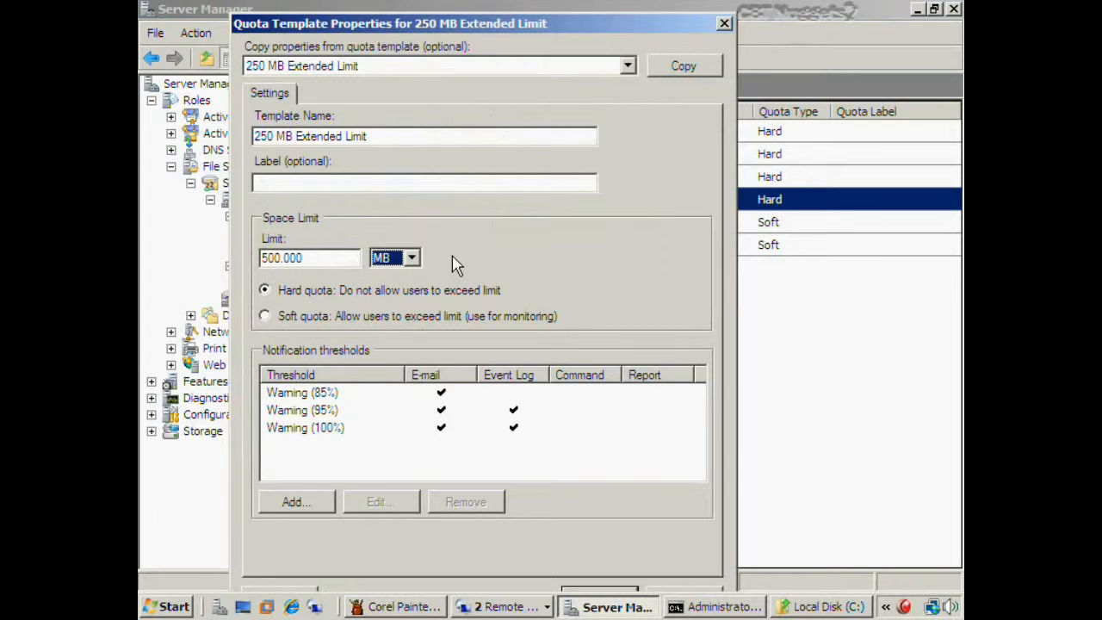
{"action": "left_click", "coordinate": [725, 23]}
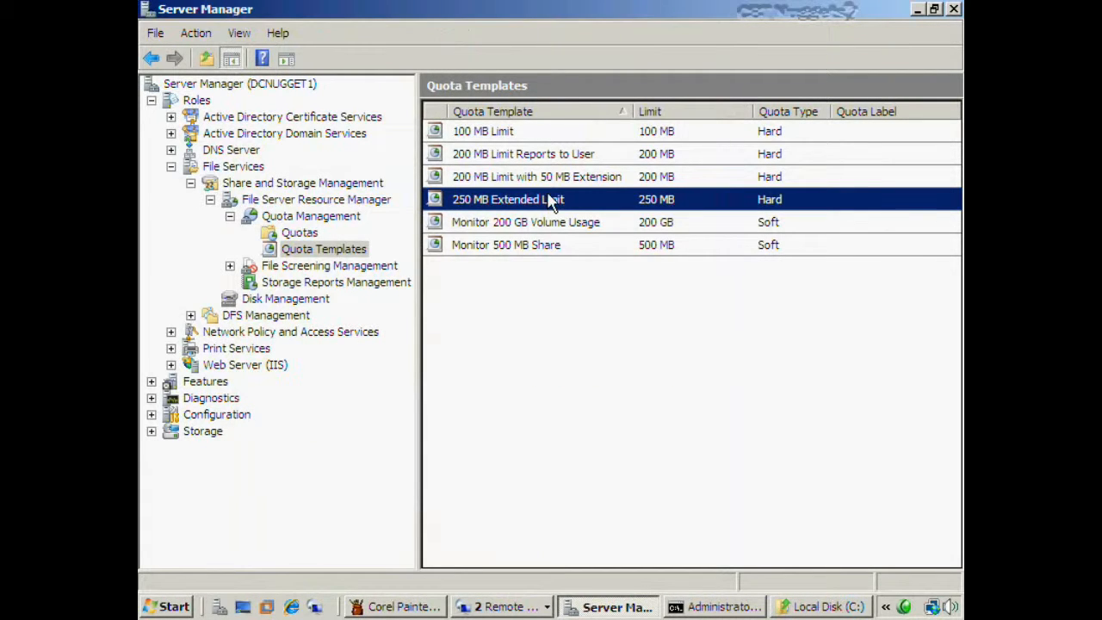
- Create a quota on C:\Certs with properties derived from the 250 MB Extended Limit template
{"action": "left_click", "coordinate": [312, 234]}
{"action": "right_click", "coordinate": [315, 236]}
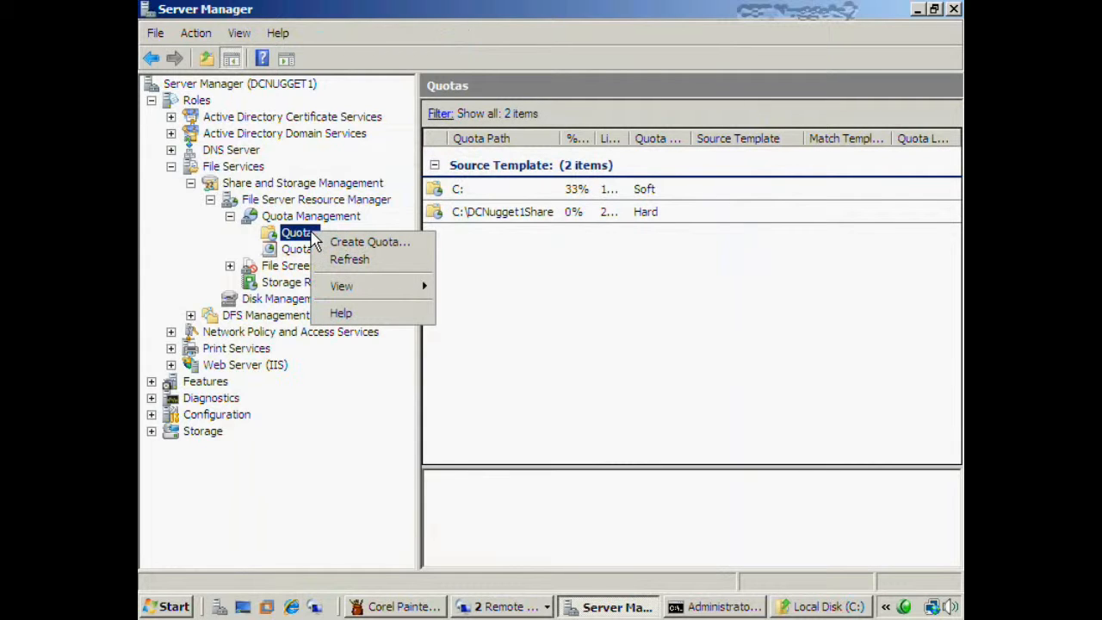
{"action": "left_click", "coordinate": [361, 242]}
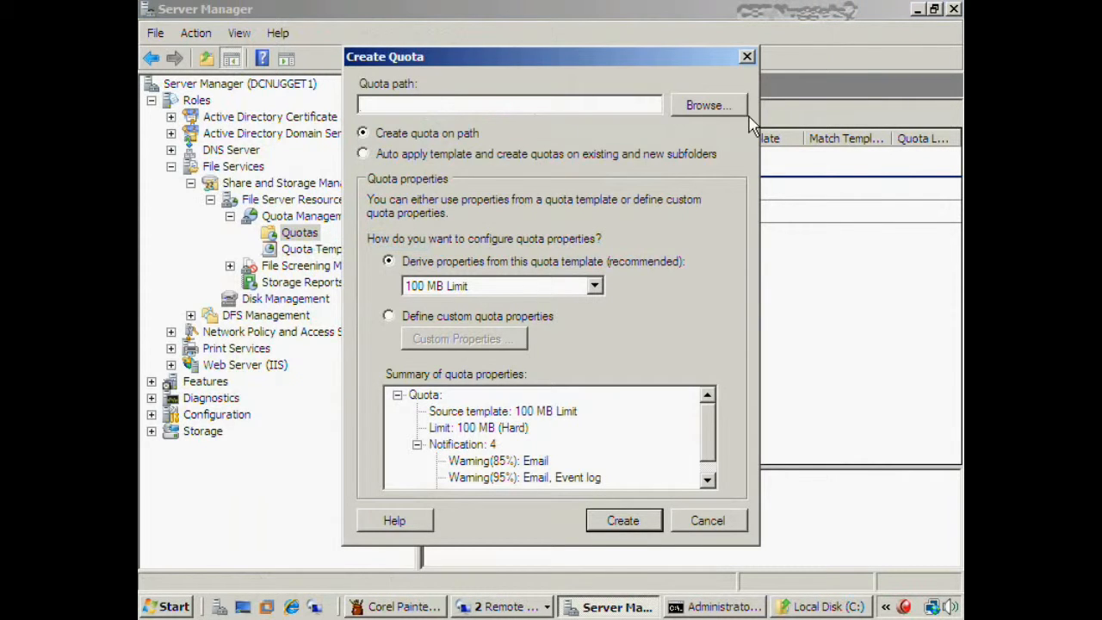
{"action": "left_click", "coordinate": [708, 105]}
{"action": "left_click", "coordinate": [415, 244]}
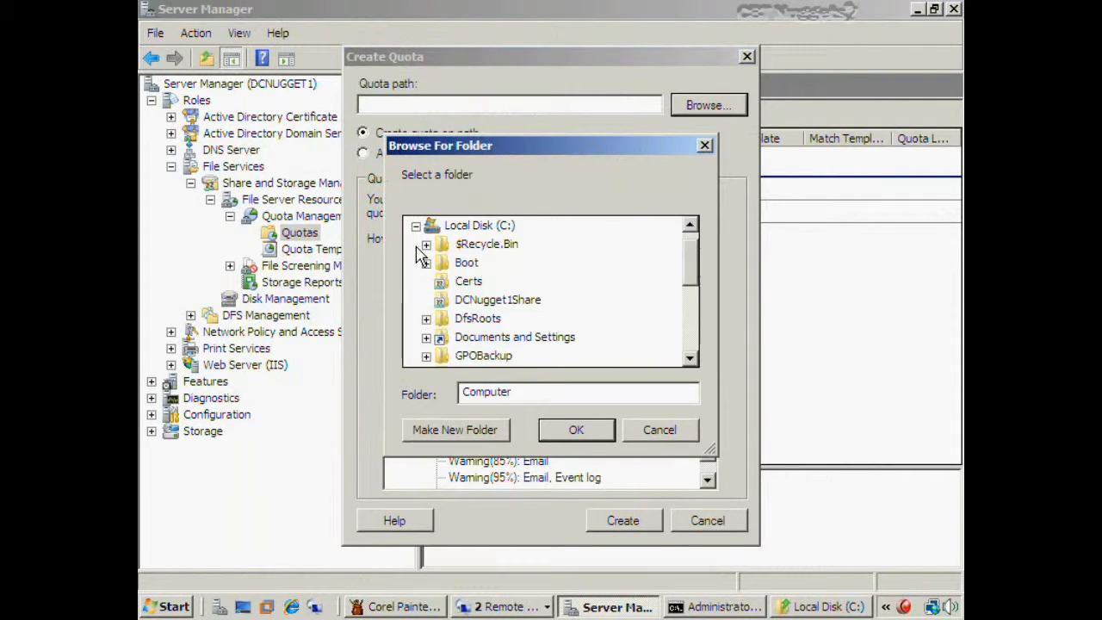
{"action": "left_click", "coordinate": [466, 281]}
{"action": "left_click", "coordinate": [574, 432]}
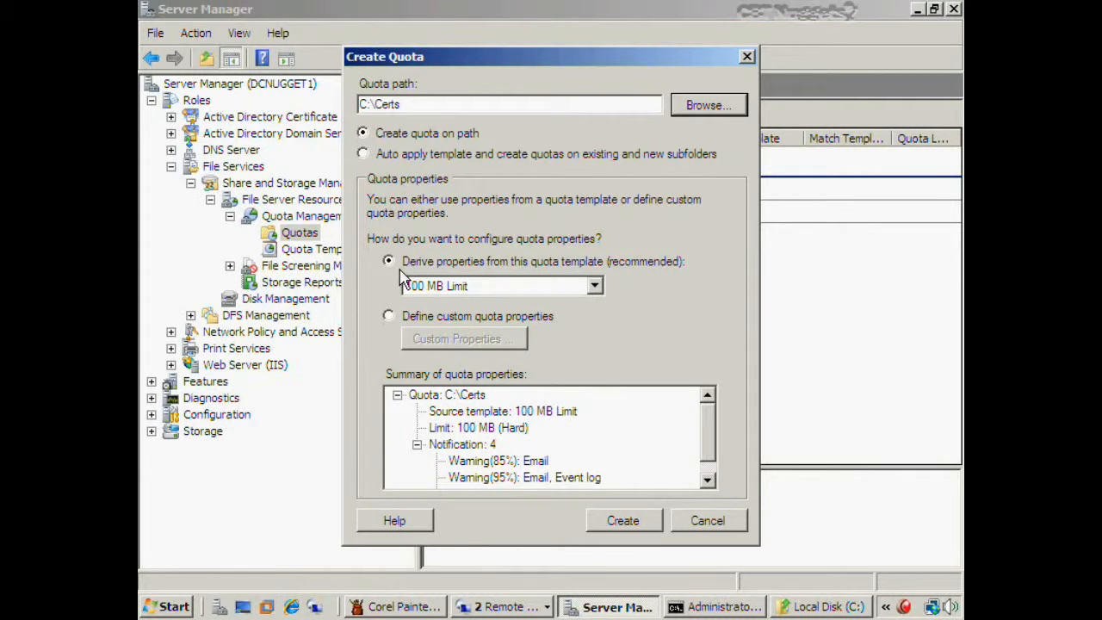
{"action": "left_click", "coordinate": [444, 287]}
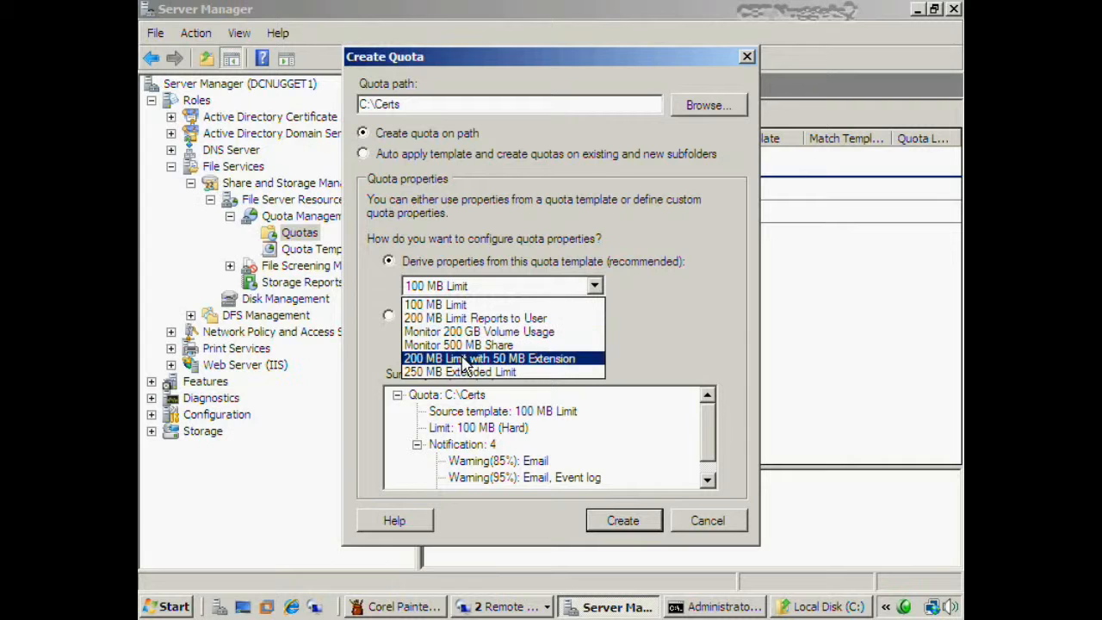
{"action": "left_click", "coordinate": [458, 372]}
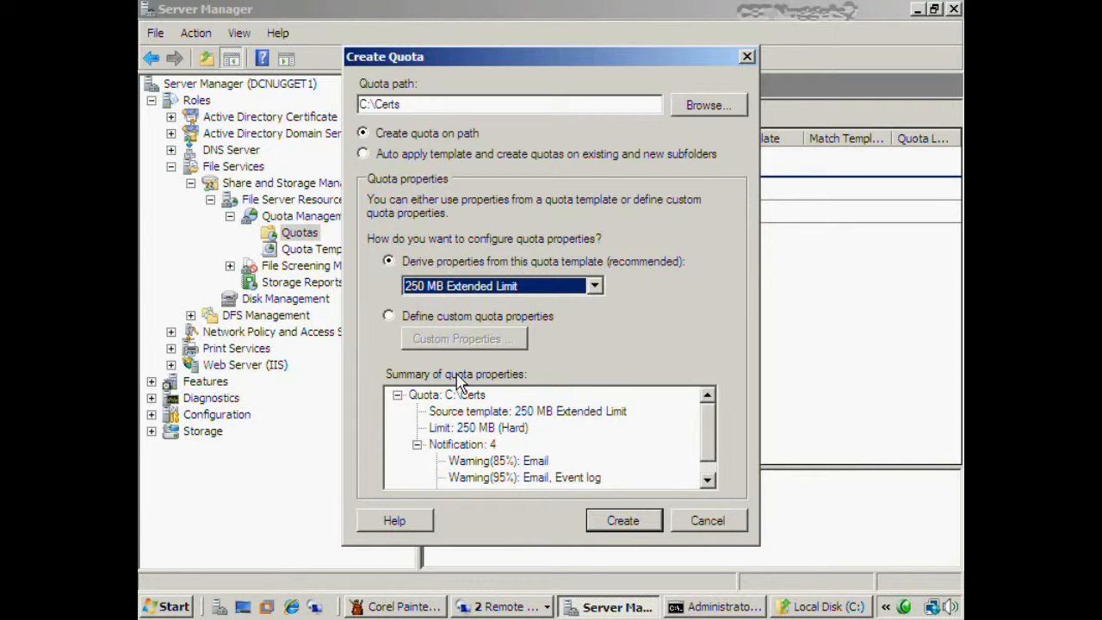
{"action": "left_click", "coordinate": [618, 522]}
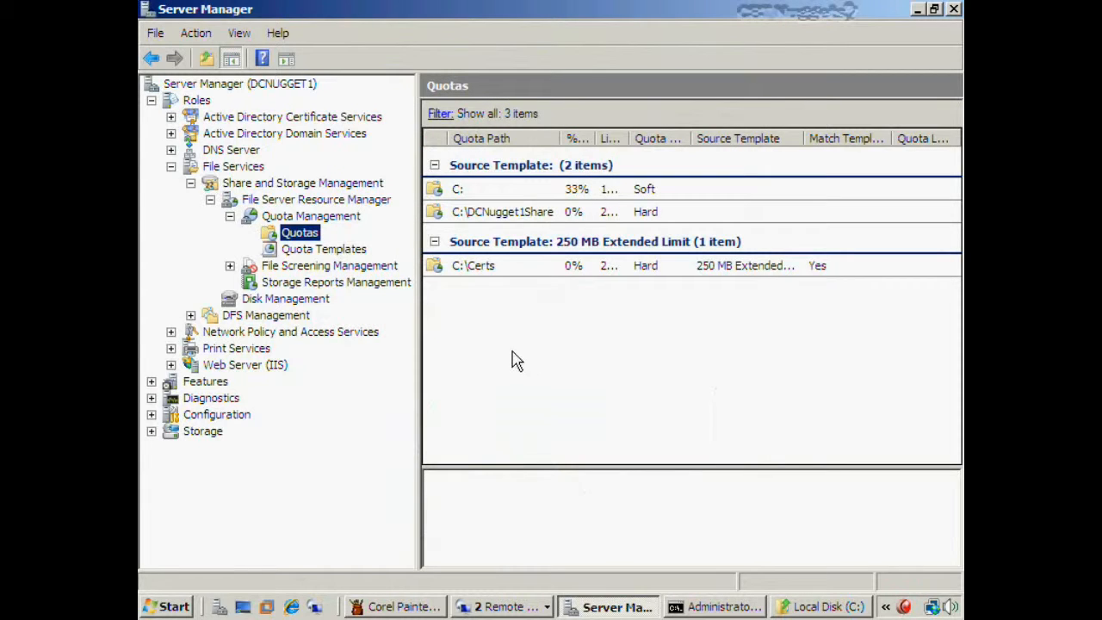
- Set the space limit of the 250 MB Extended Limit quota template to 500 MB and submit the change
{"action": "left_click", "coordinate": [504, 271]}
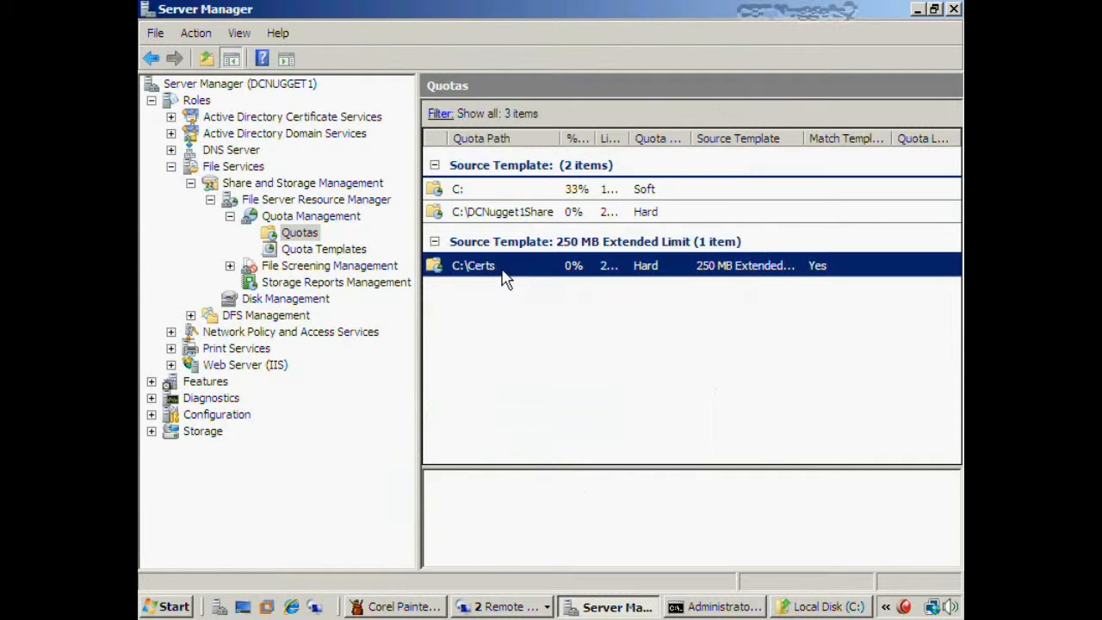
{"action": "left_click", "coordinate": [349, 249]}
{"action": "double_click", "coordinate": [500, 202]}
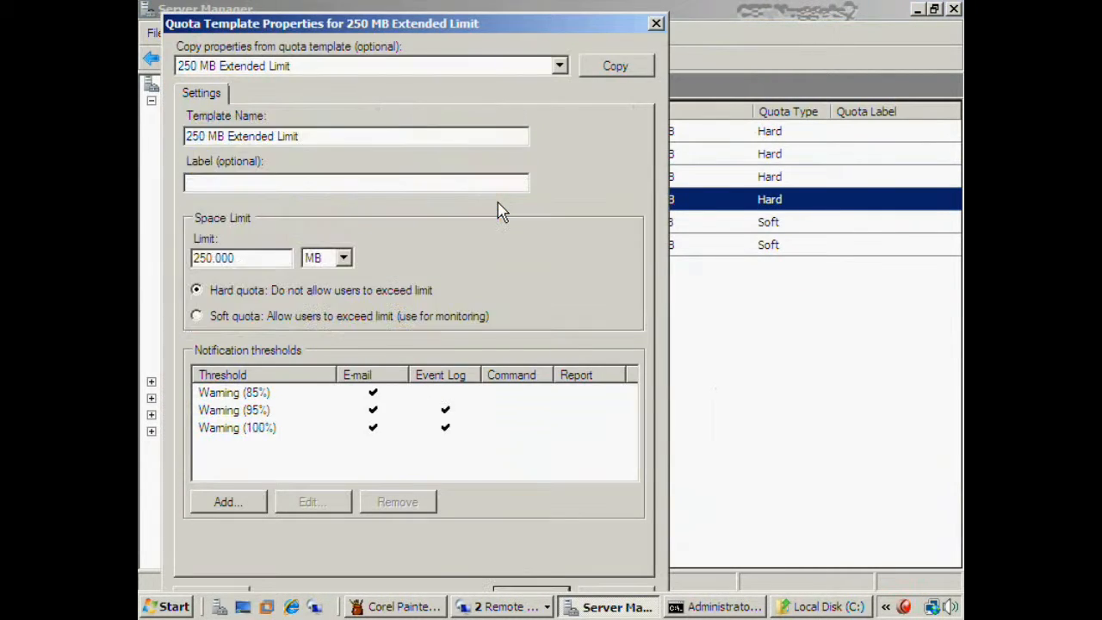
{"action": "double_click", "coordinate": [237, 257]}
{"action": "type", "text": "500"}
{"action": "key", "text": "Tab"}
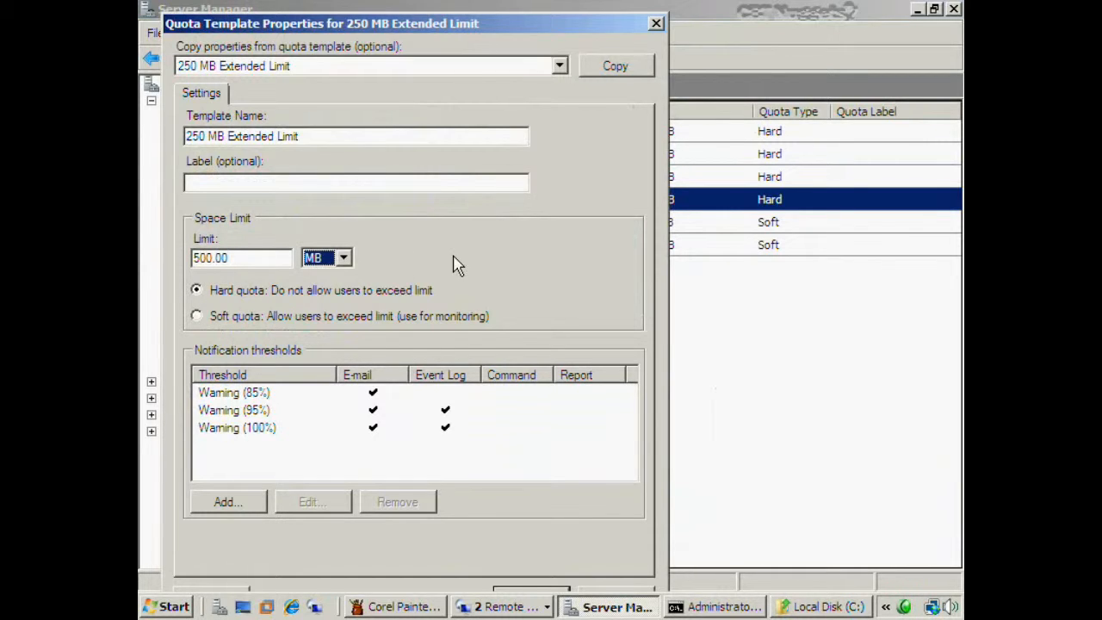
{"action": "left_click", "coordinate": [520, 591]}
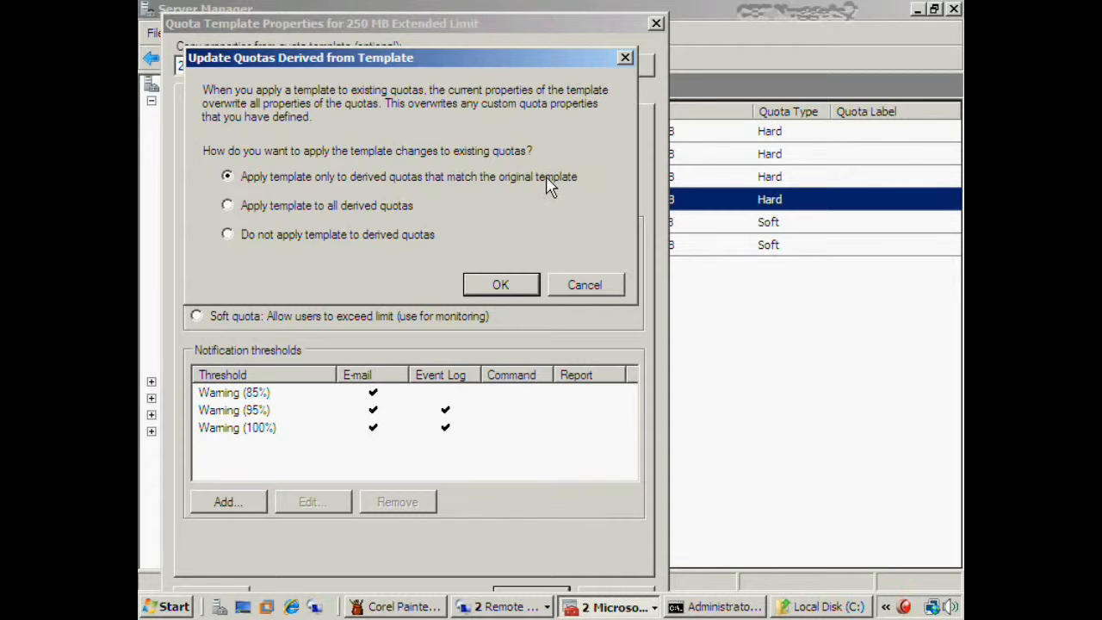
- Choose to apply the template changes to all derived quotas and confirm the update
{"action": "left_click", "coordinate": [227, 207]}
{"action": "left_click", "coordinate": [388, 237]}
{"action": "left_click", "coordinate": [365, 217]}
{"action": "left_click", "coordinate": [502, 287]}
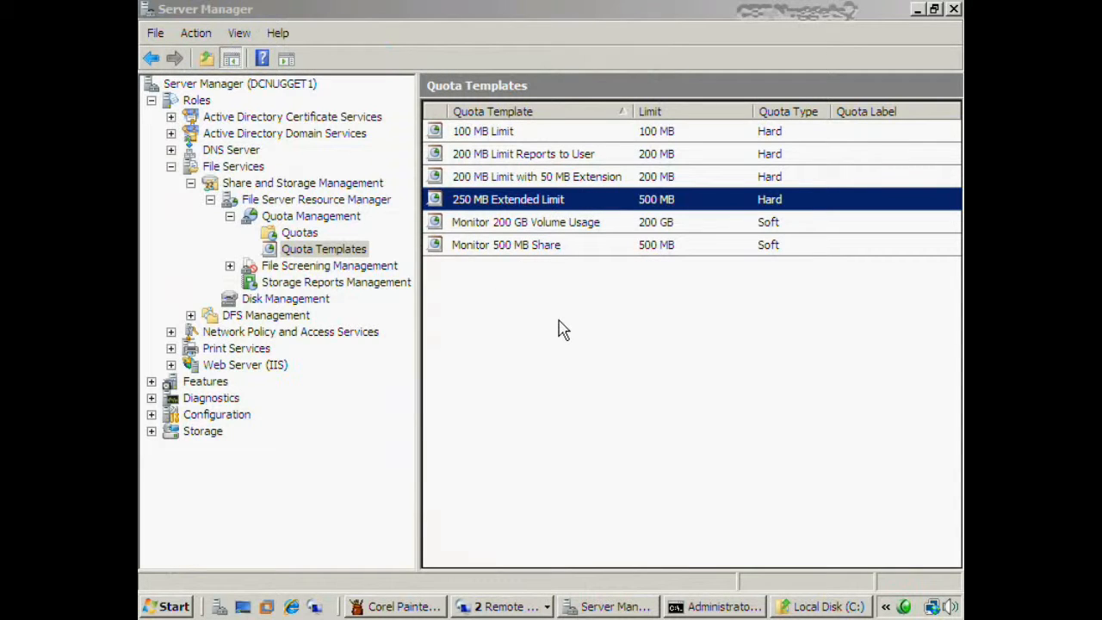
- Check the limit and source template of the C:\Certs quota, fitting the Limit column to its contents
{"action": "left_click", "coordinate": [310, 233]}
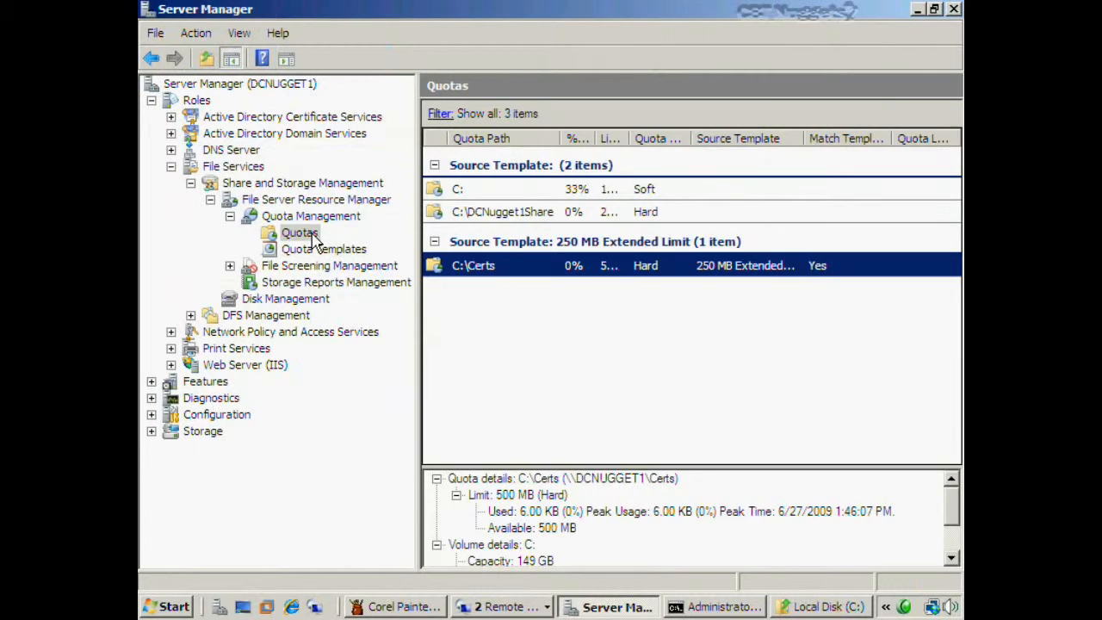
{"action": "left_click", "coordinate": [507, 351]}
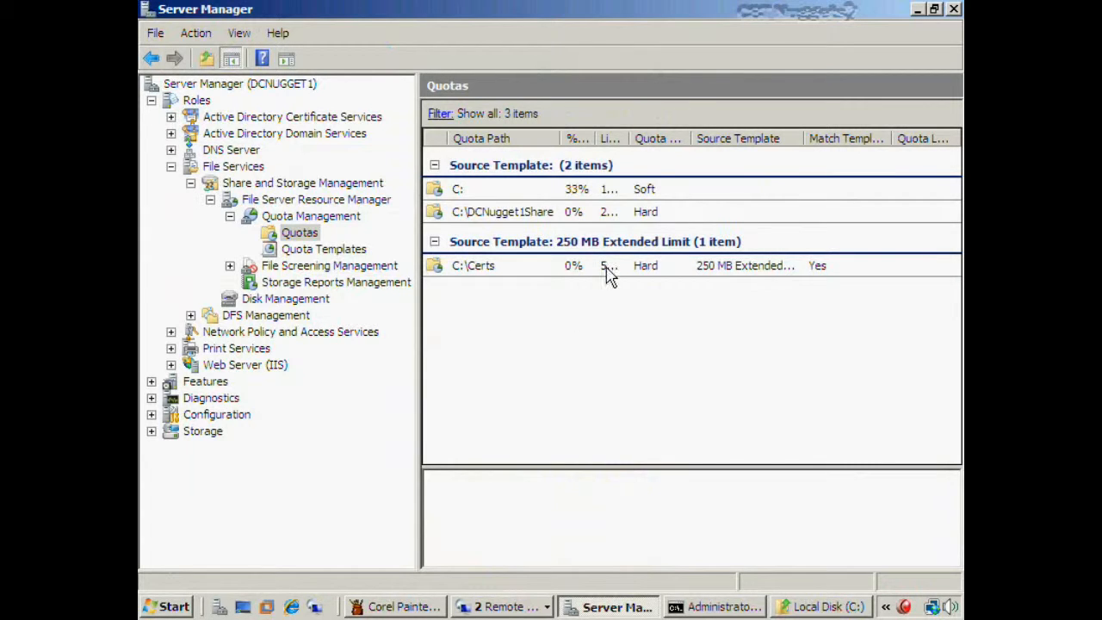
{"action": "left_click", "coordinate": [740, 268]}
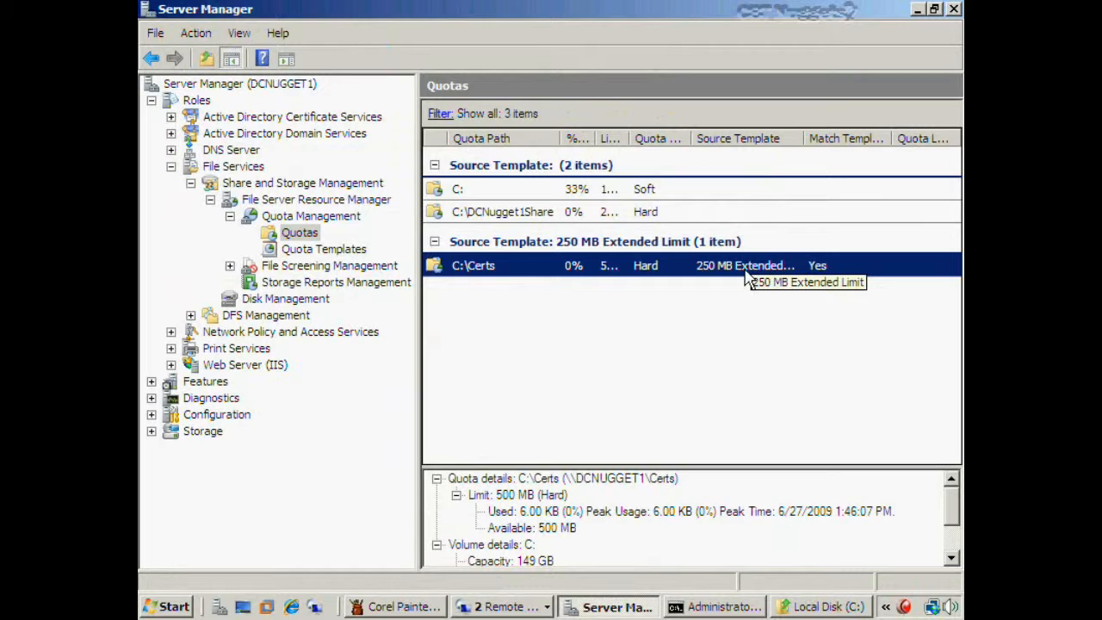
{"action": "double_click", "coordinate": [629, 140]}
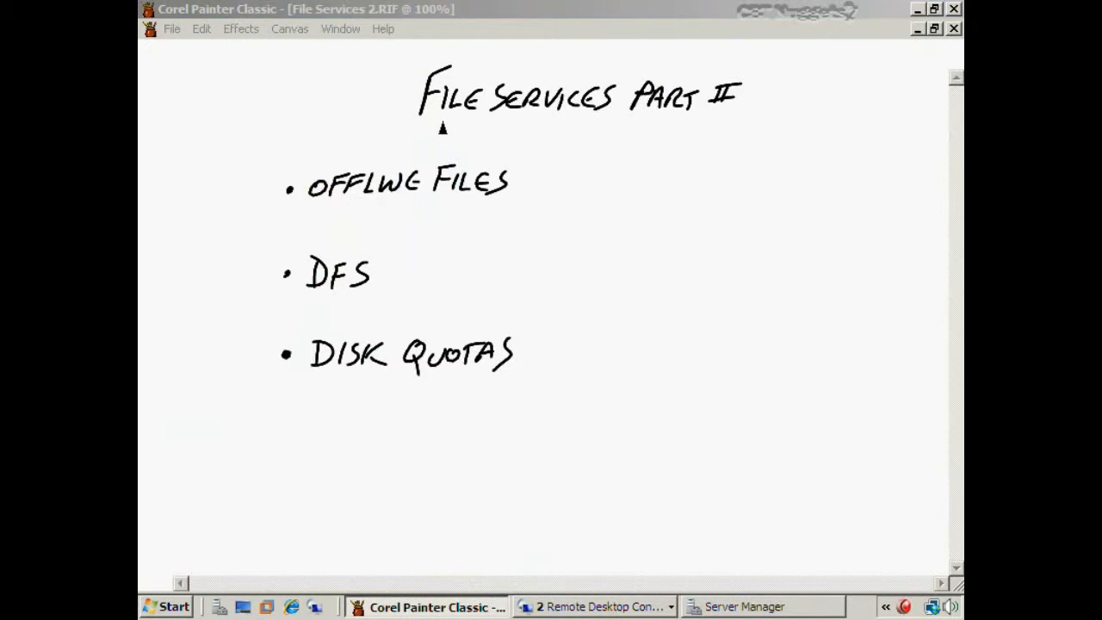
- In Corel Painter Classic, underline the File Services Part II title in blue, check off Offline Files, DFS and Disk Quotas, and show the desktop
{"action": "left_click_drag", "start_coordinate": [422, 131], "coordinate": [757, 130]}
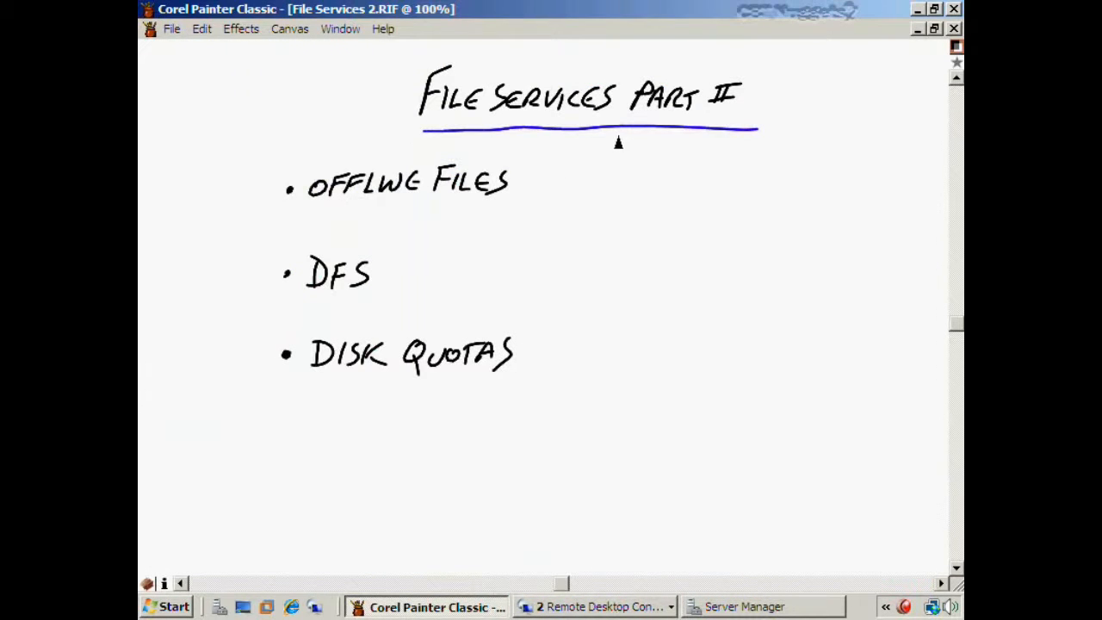
{"action": "left_click_drag", "start_coordinate": [511, 182], "coordinate": [553, 169]}
{"action": "left_click_drag", "start_coordinate": [379, 276], "coordinate": [413, 262]}
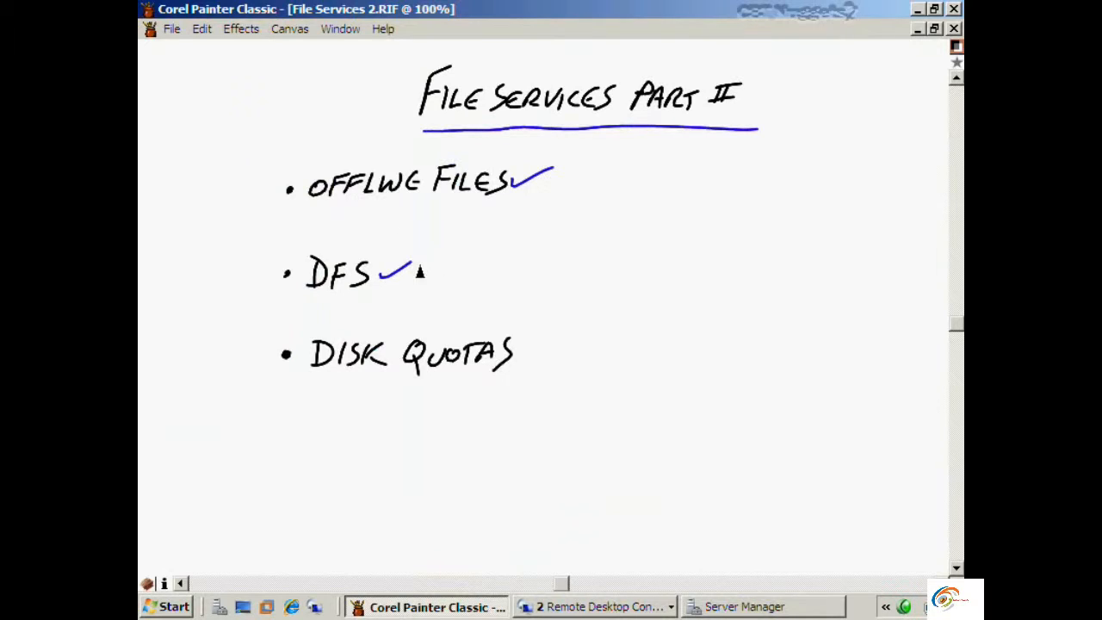
{"action": "left_click_drag", "start_coordinate": [519, 355], "coordinate": [566, 354]}
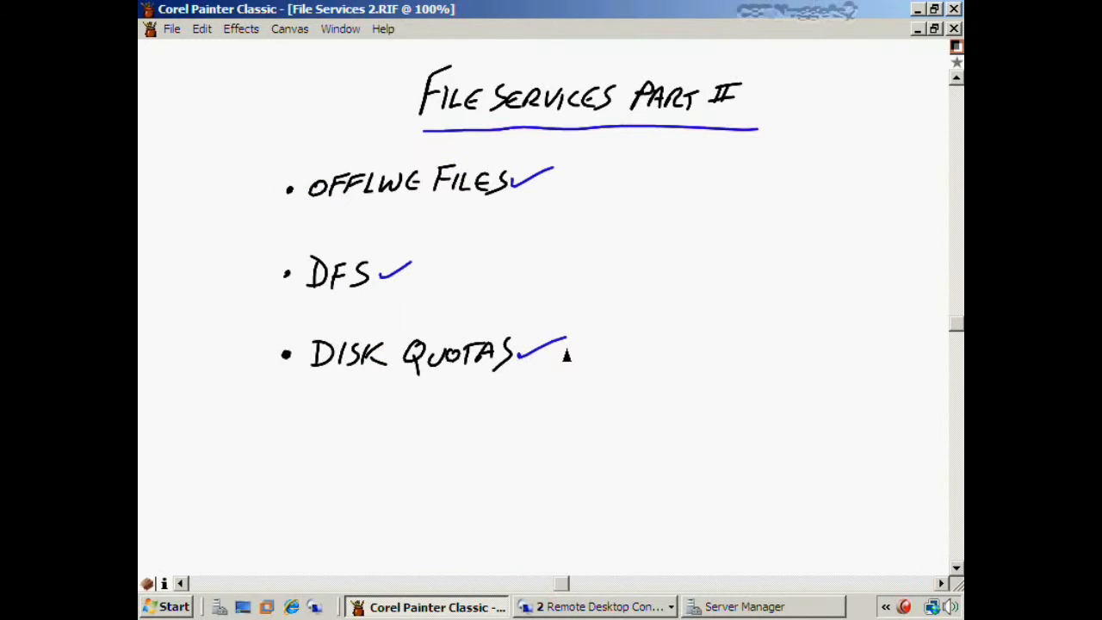
{"action": "left_click", "coordinate": [247, 607]}
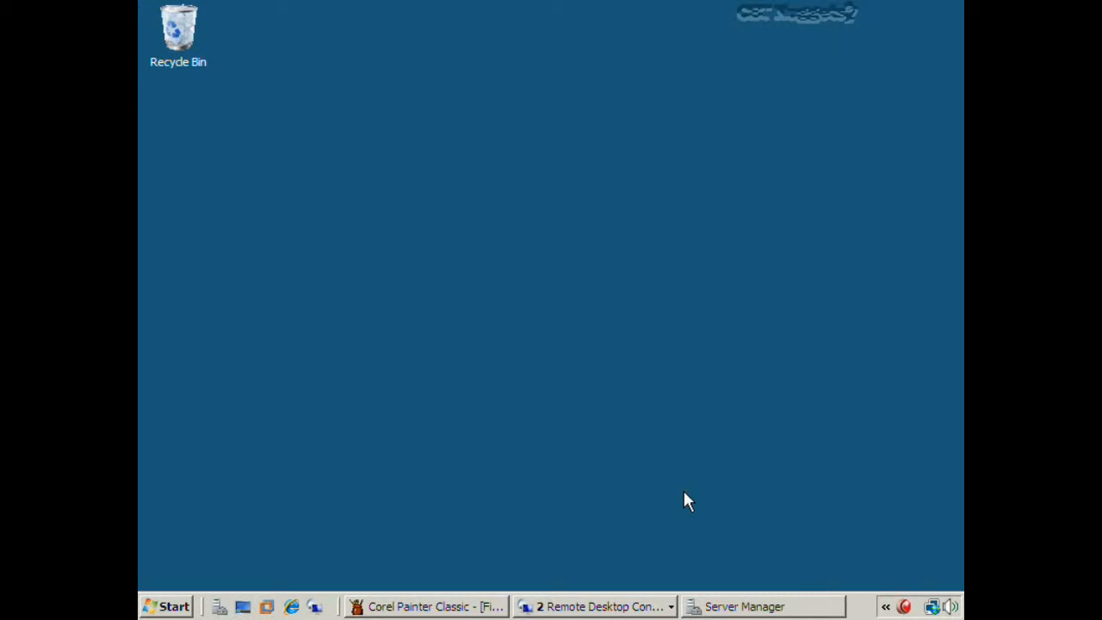